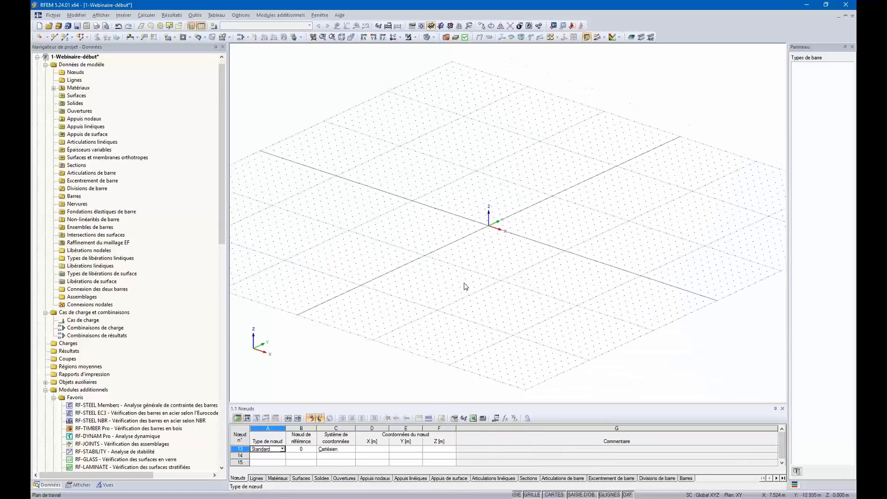
# - Start defining a new member and set its member type to Poutre
pyautogui.click(65, 39)
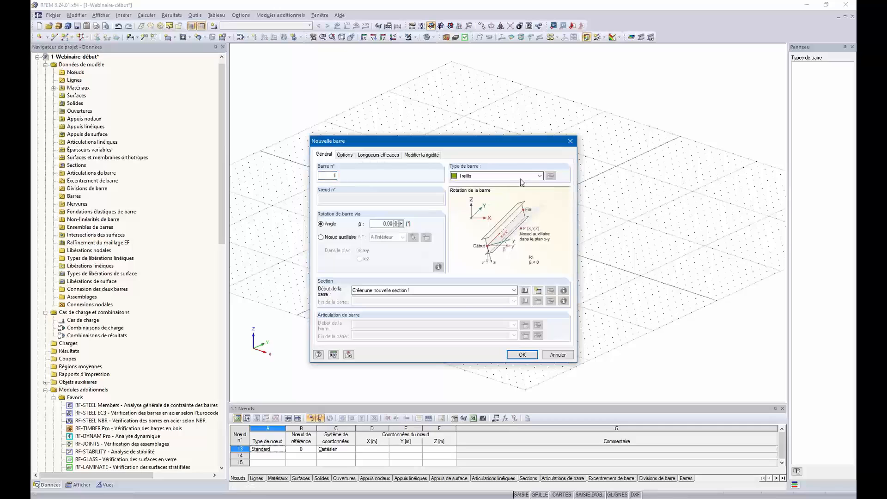
pyautogui.click(522, 180)
pyautogui.click(476, 185)
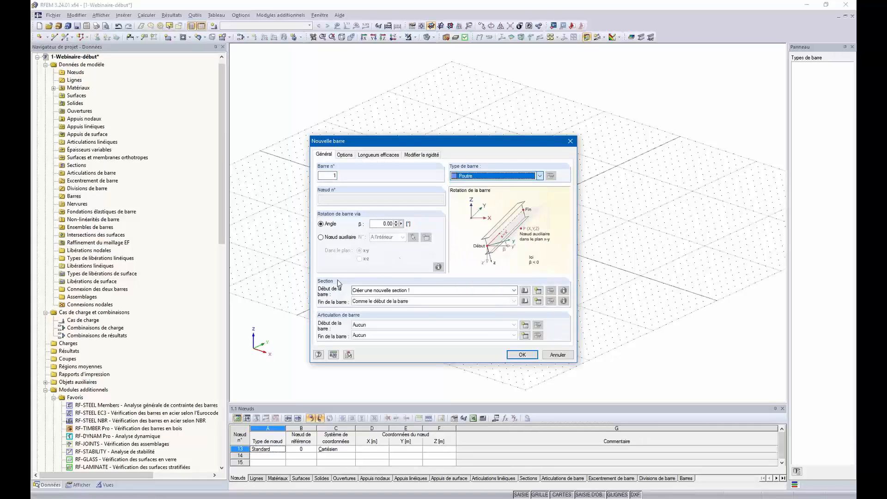
# - Assign the hot-formed circular hollow section RO 273.0x10.0 in Acier S 355 to the member and confirm its definition
pyautogui.click(524, 292)
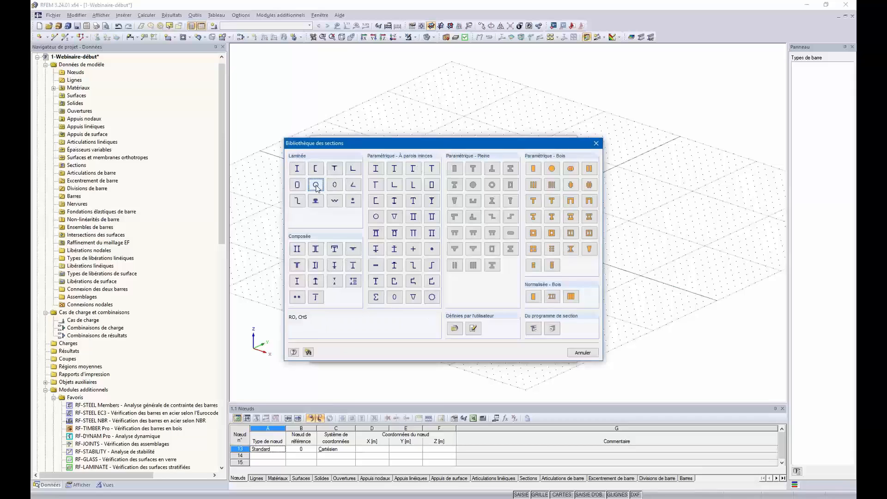
pyautogui.click(315, 185)
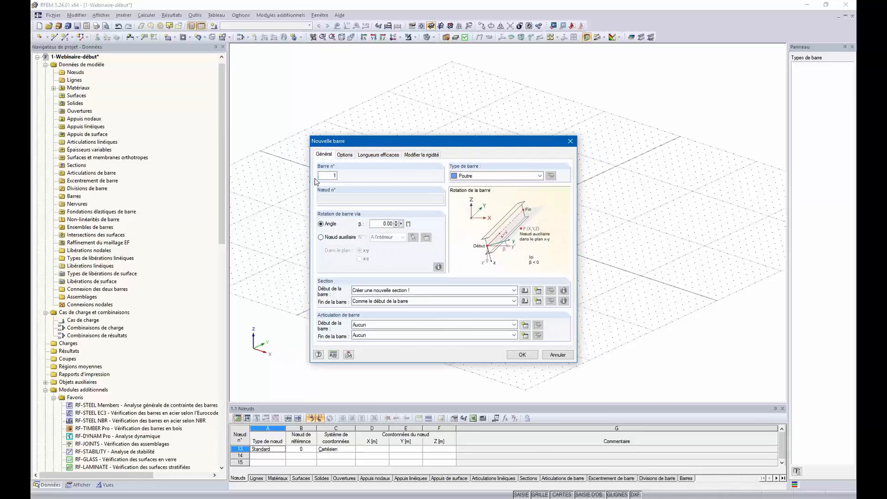
pyautogui.scroll(-20, 454, 242)
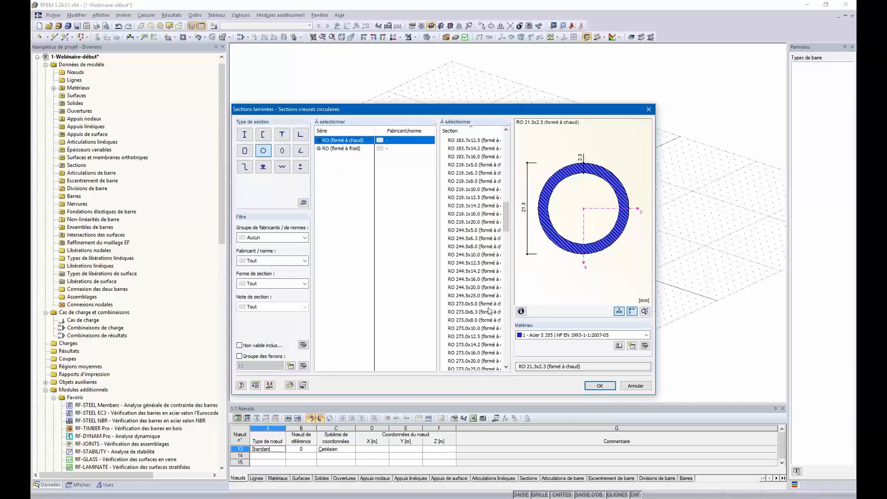
pyautogui.click(463, 328)
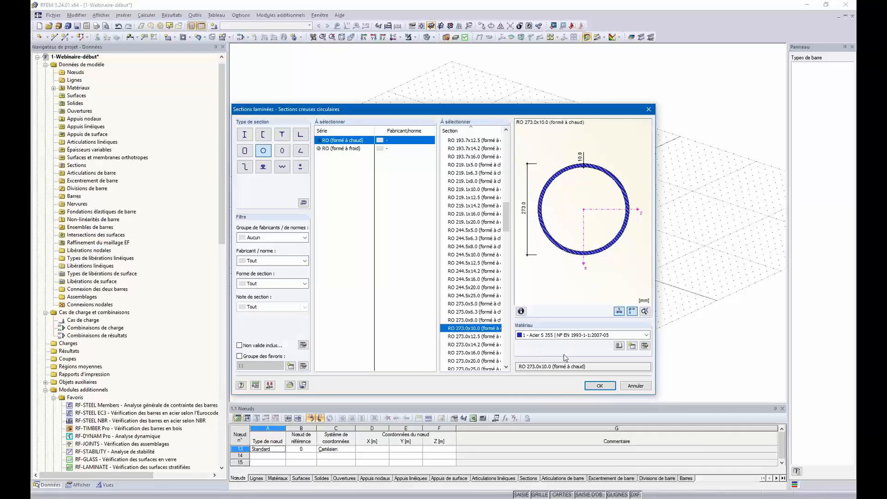
pyautogui.click(568, 334)
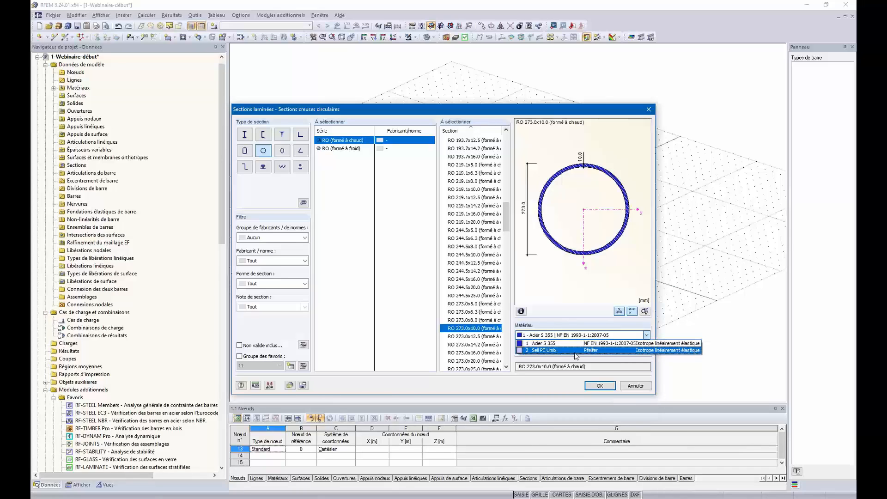
pyautogui.click(600, 386)
pyautogui.click(600, 386)
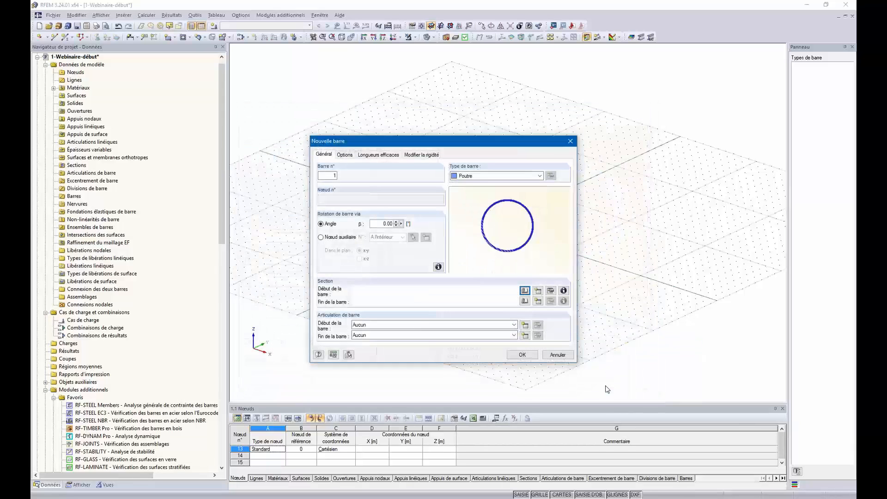
pyautogui.click(522, 355)
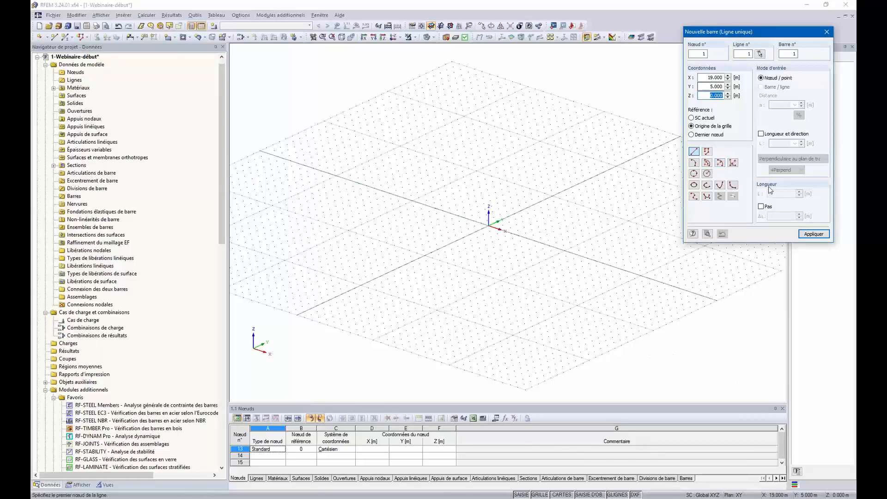
# - Place two 7.5 m columns perpendicular to the work plane, at the origin and at X 0, Y -20 m
pyautogui.click(761, 133)
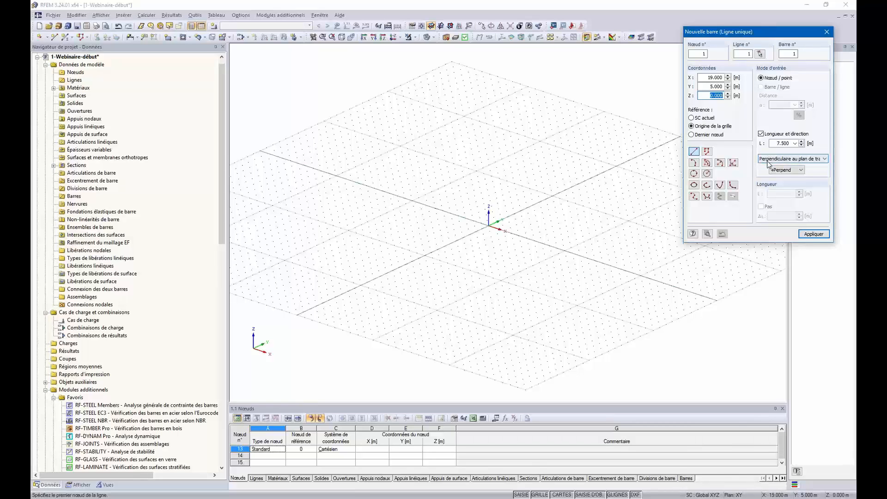
pyautogui.click(489, 226)
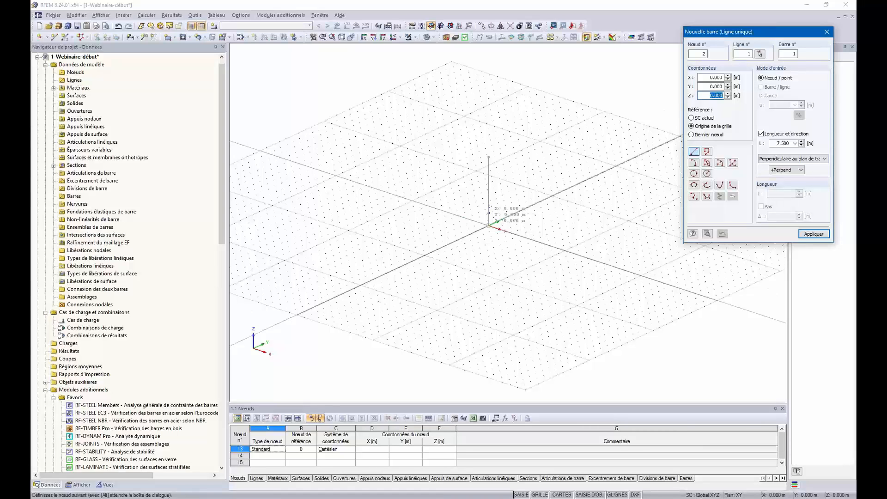
pyautogui.click(489, 225)
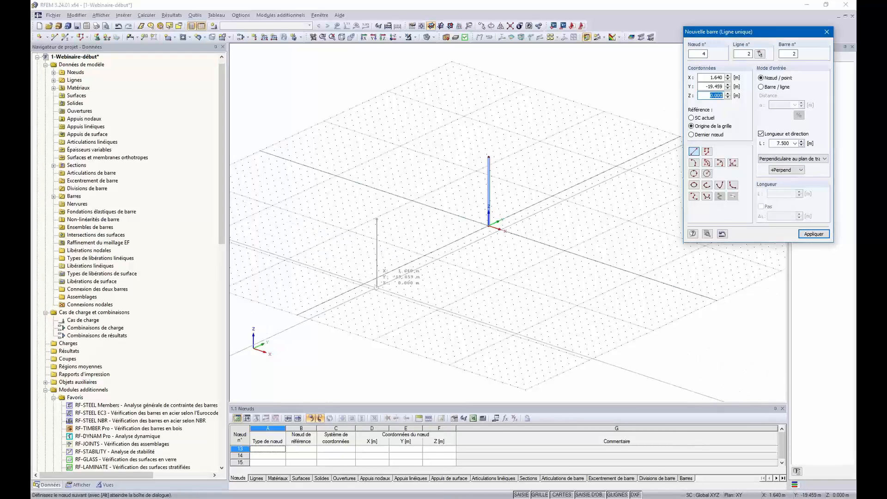
pyautogui.click(361, 286)
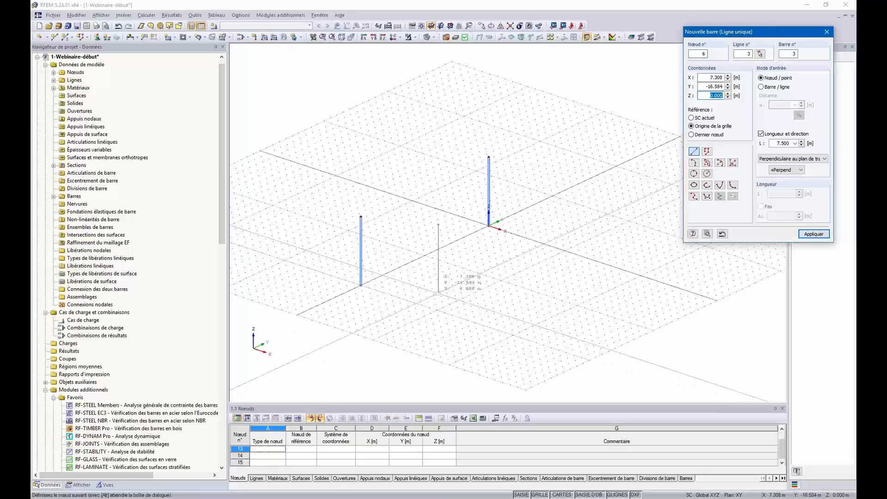
pyautogui.press('Escape')
# - Move the column standing away from the origin to X 20 m, Y 0 m, and clear the selection
pyautogui.keyDown('ctrl'); pyautogui.moveTo(464, 287); pyautogui.dragTo(498, 282, button='middle'); pyautogui.keyUp('ctrl')
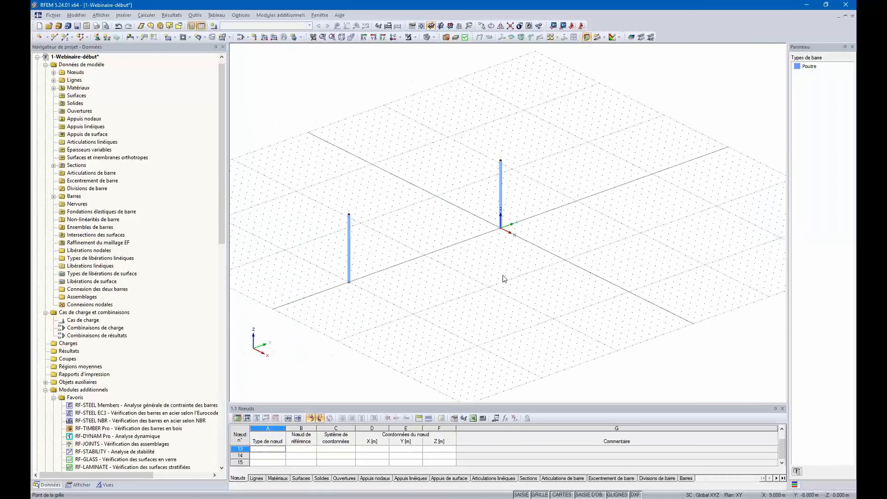
pyautogui.keyDown('ctrl'); pyautogui.moveTo(587, 287); pyautogui.dragTo(494, 300, button='middle'); pyautogui.keyUp('ctrl')
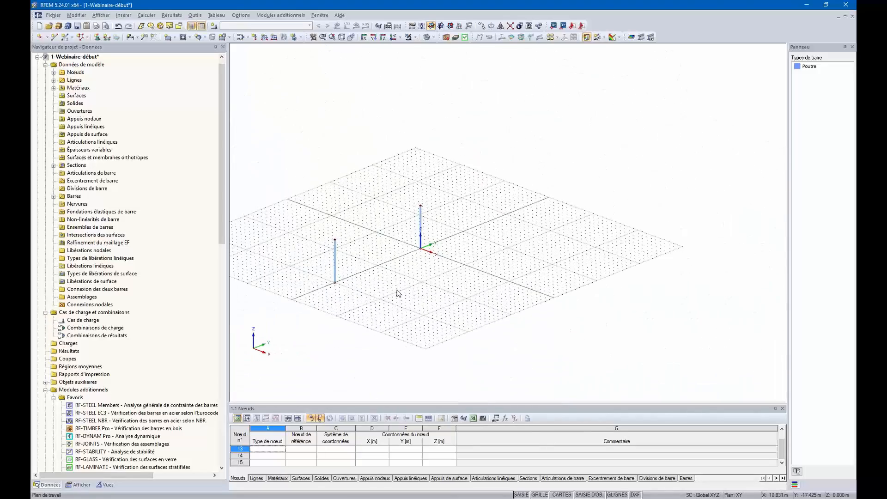
pyautogui.keyDown('ctrl'); pyautogui.moveTo(395, 290); pyautogui.dragTo(417, 296, button='middle'); pyautogui.keyUp('ctrl')
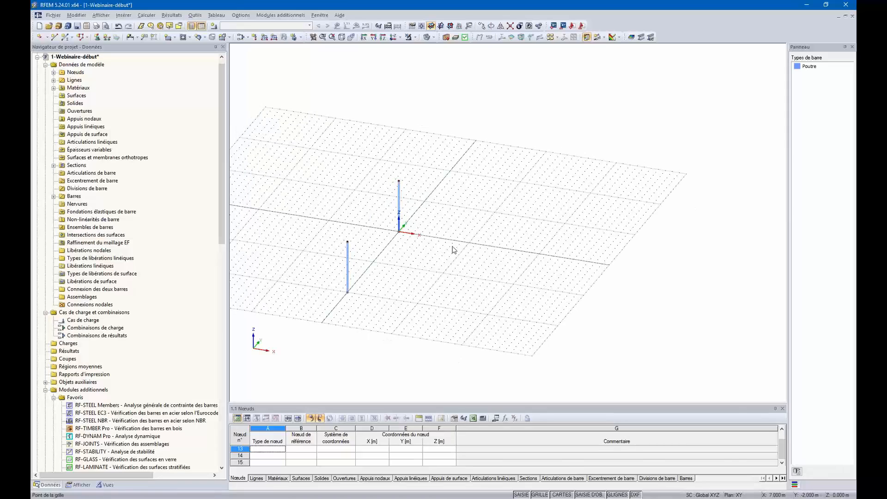
pyautogui.keyDown('ctrl'); pyautogui.moveTo(590, 239); pyautogui.dragTo(313, 188, button='middle'); pyautogui.keyUp('ctrl')
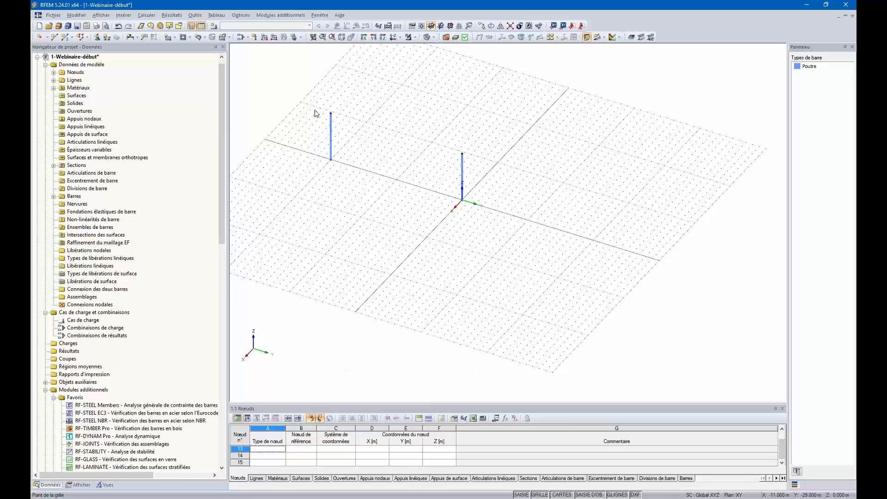
pyautogui.moveTo(314, 110); pyautogui.dragTo(393, 277)
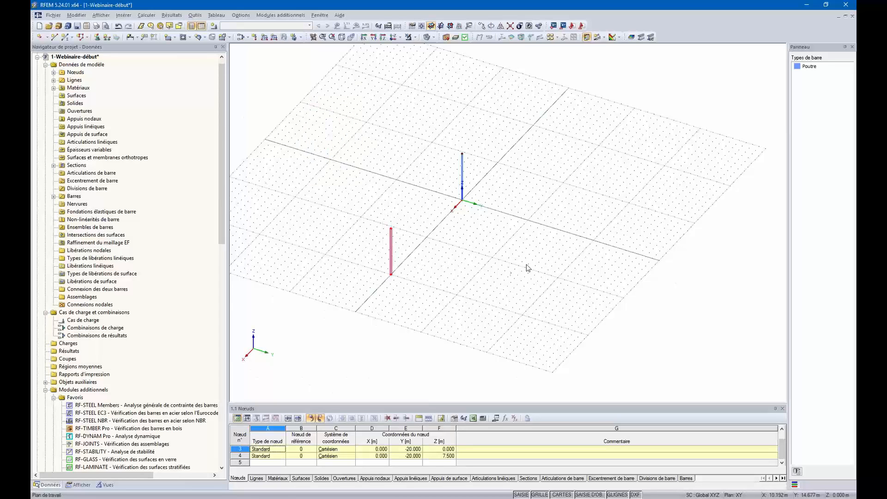
pyautogui.keyDown('ctrl'); pyautogui.moveTo(529, 265); pyautogui.dragTo(473, 272, button='middle'); pyautogui.keyUp('ctrl')
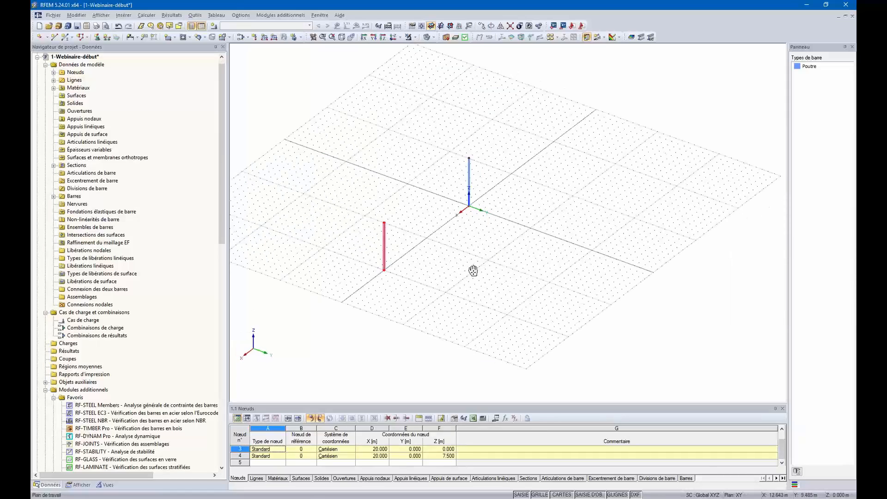
pyautogui.scroll(5, 402, 251)
pyautogui.keyDown('ctrl'); pyautogui.moveTo(439, 245); pyautogui.dragTo(479, 259, button='middle'); pyautogui.keyUp('ctrl')
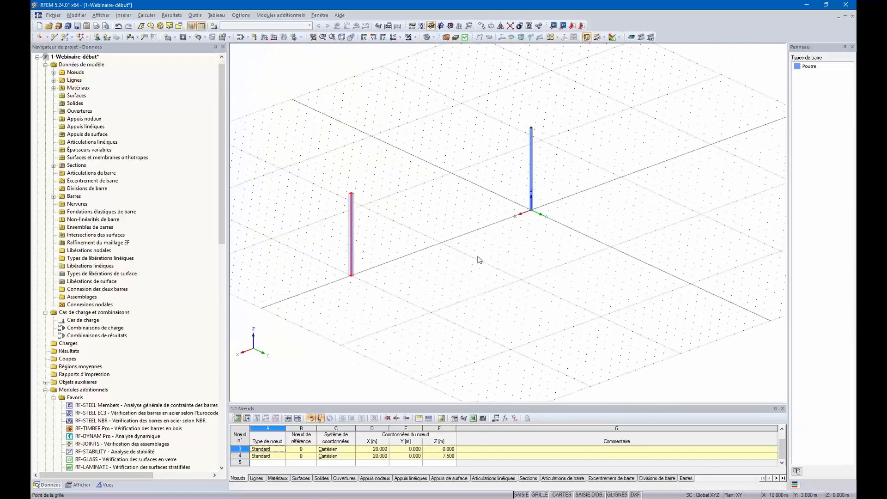
pyautogui.click(534, 241)
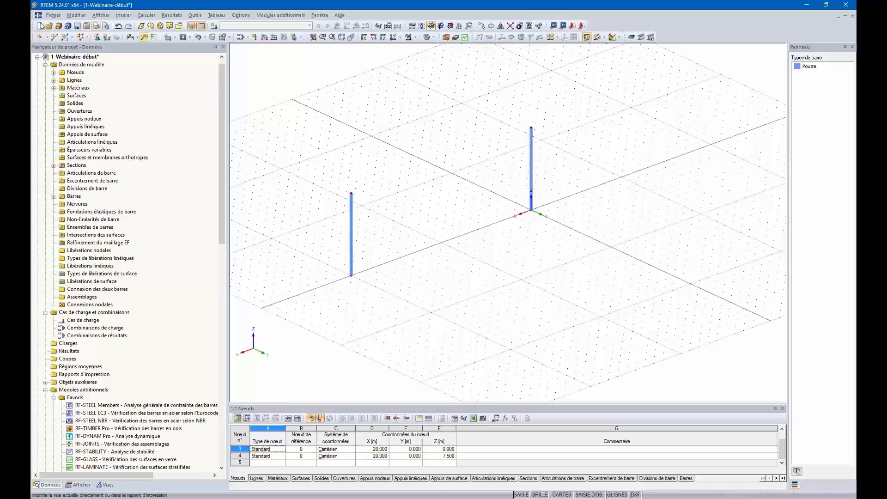
# - Place a standard node on the ground between the column bases at X 10 m, Y 0, Z 0
pyautogui.click(40, 36)
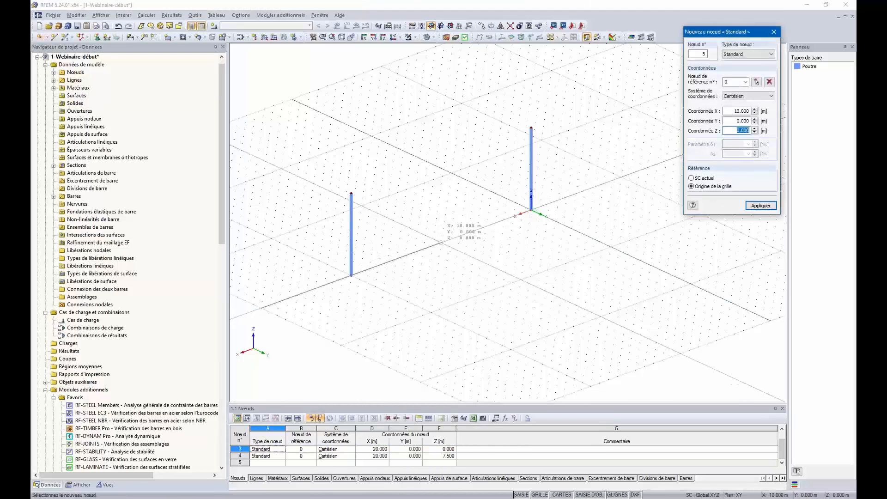
pyautogui.click(441, 243)
pyautogui.keyDown('ctrl'); pyautogui.moveTo(473, 281); pyautogui.dragTo(438, 298, button='middle'); pyautogui.keyUp('ctrl')
pyautogui.press('Escape')
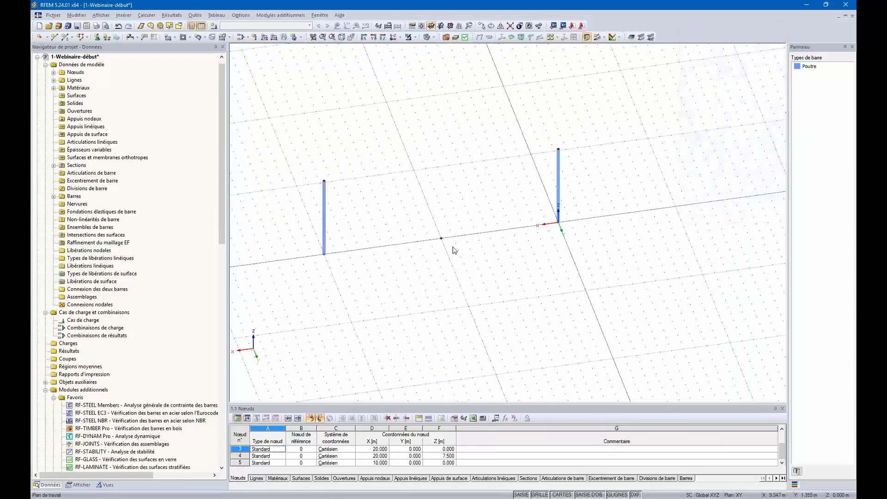
# - Create a node midway between the two column tops, at 50% (10 m) from each point
pyautogui.keyDown('ctrl'); pyautogui.moveTo(418, 271); pyautogui.dragTo(477, 242, button='middle'); pyautogui.keyUp('ctrl')
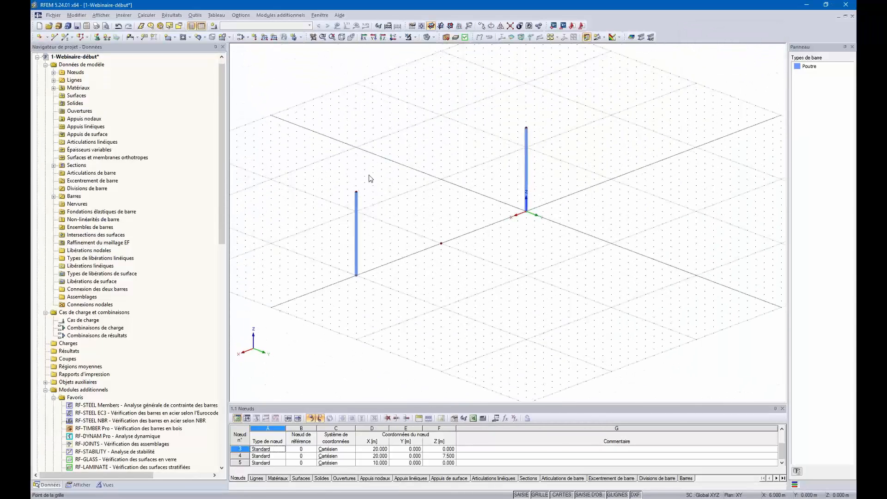
pyautogui.click(47, 37)
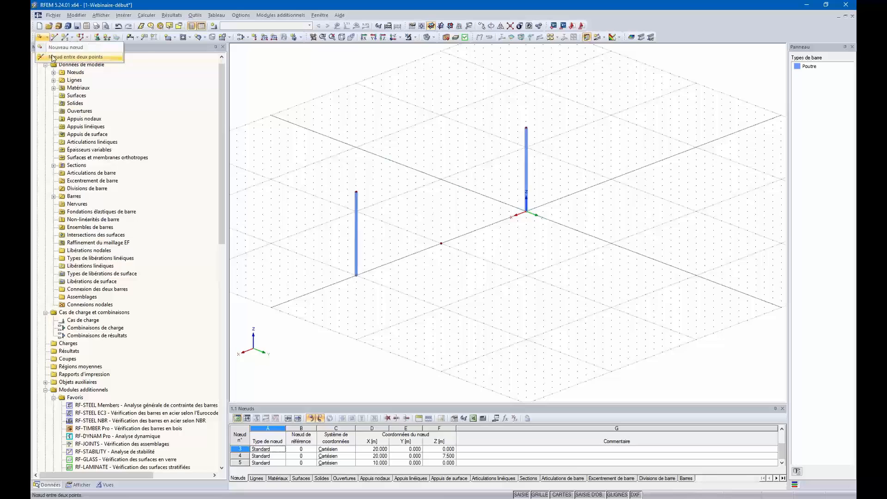
pyautogui.click(52, 57)
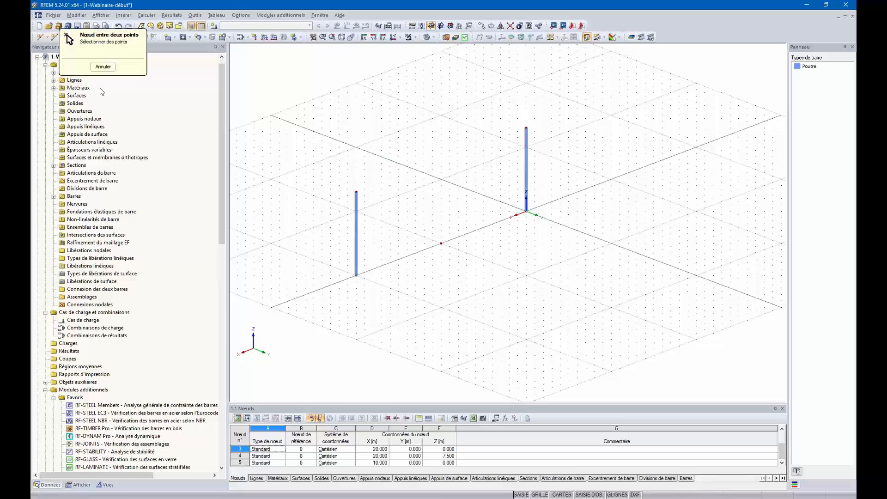
pyautogui.click(356, 191)
pyautogui.click(526, 127)
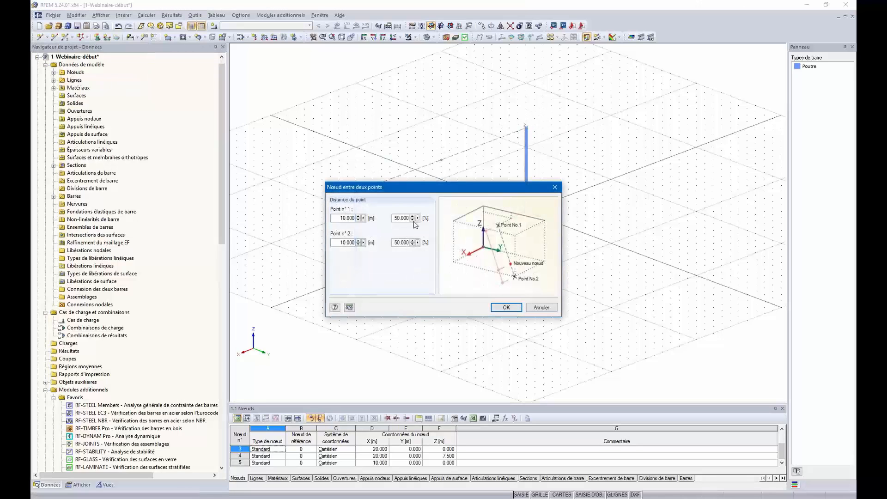
pyautogui.click(506, 308)
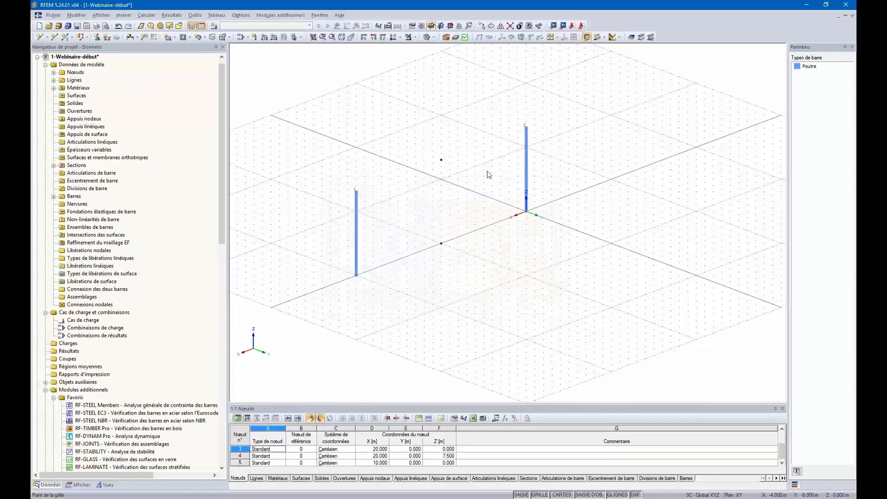
# - Set the Z coordinate of the node between the column tops to 10 m
pyautogui.scroll(1, 441, 161)
pyautogui.doubleClick(441, 161)
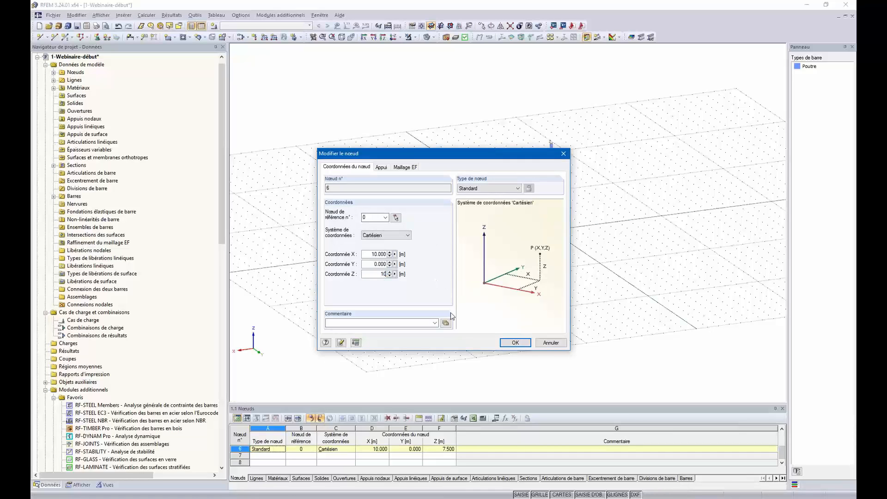
pyautogui.click(515, 342)
# - Draw an arc beam with section RO 273.0x10.0 from one column top through the raised middle node to the other column top
pyautogui.scroll(-1, 416, 231)
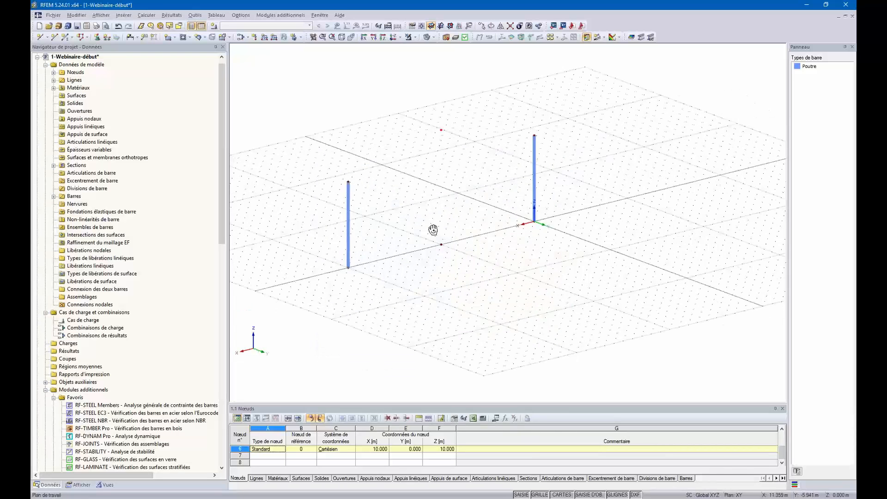
pyautogui.keyDown('ctrl'); pyautogui.moveTo(396, 200); pyautogui.dragTo(417, 143, button='middle'); pyautogui.keyUp('ctrl')
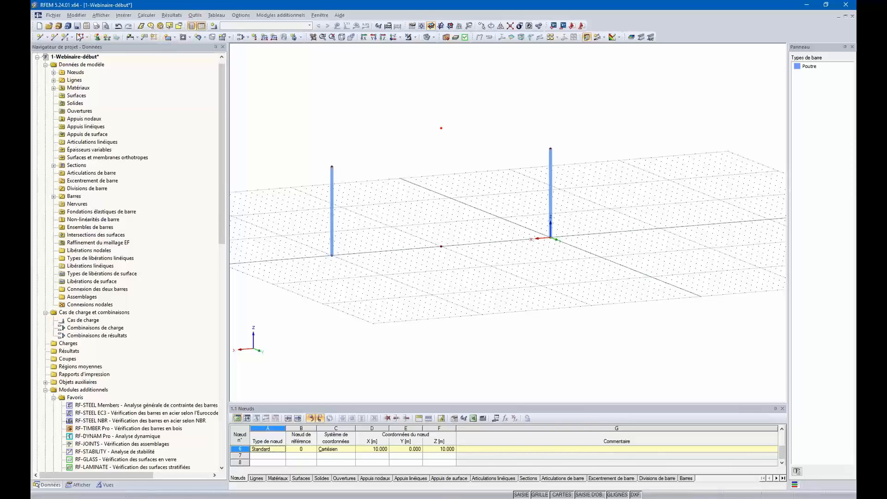
pyautogui.click(68, 38)
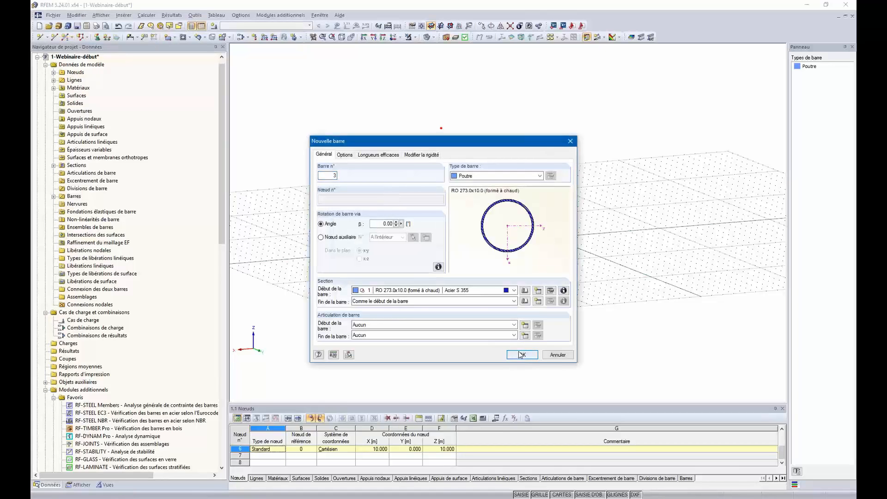
pyautogui.click(519, 354)
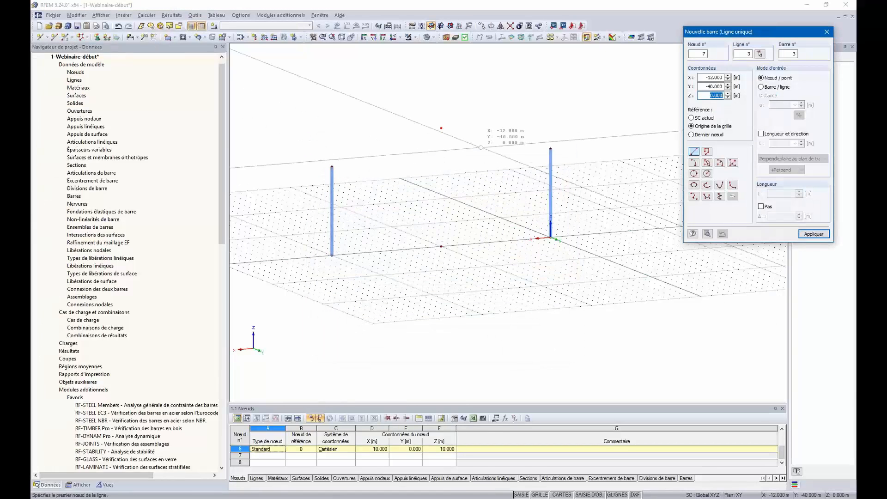
pyautogui.click(694, 162)
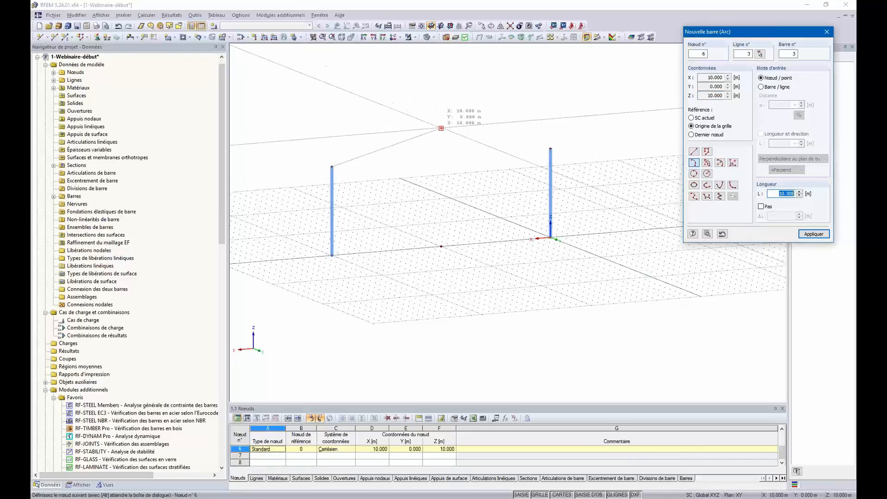
pyautogui.click(550, 149)
pyautogui.press('Escape')
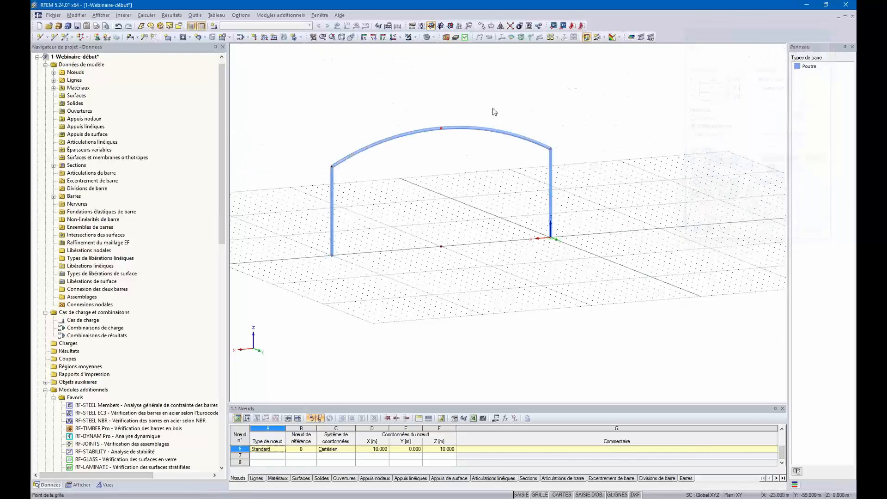
pyautogui.keyDown('ctrl'); pyautogui.moveTo(493, 111); pyautogui.dragTo(556, 87, button='middle'); pyautogui.keyUp('ctrl')
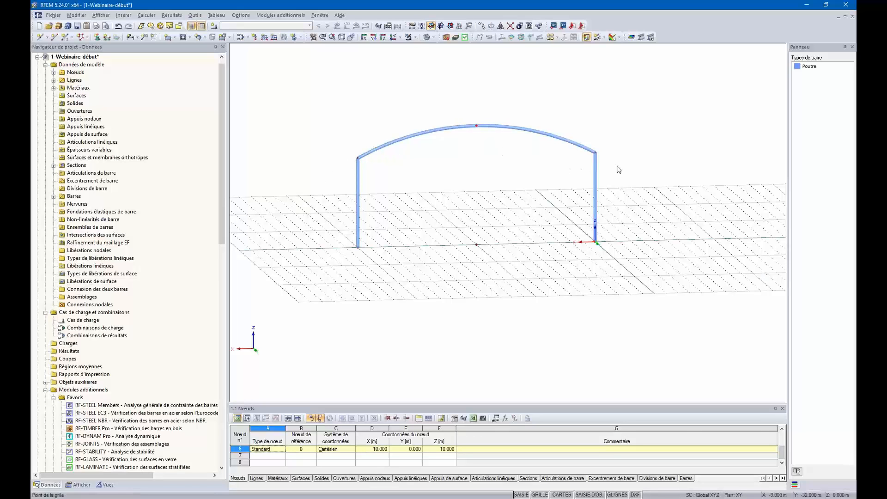
pyautogui.keyDown('ctrl'); pyautogui.moveTo(322, 213); pyautogui.dragTo(366, 268, button='middle'); pyautogui.keyUp('ctrl')
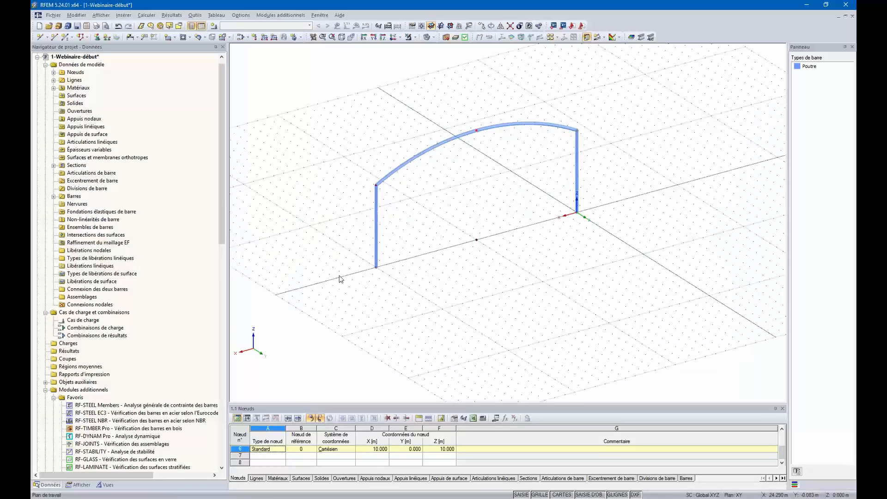
pyautogui.keyDown('ctrl'); pyautogui.moveTo(463, 245); pyautogui.dragTo(324, 186, button='middle'); pyautogui.keyUp('ctrl')
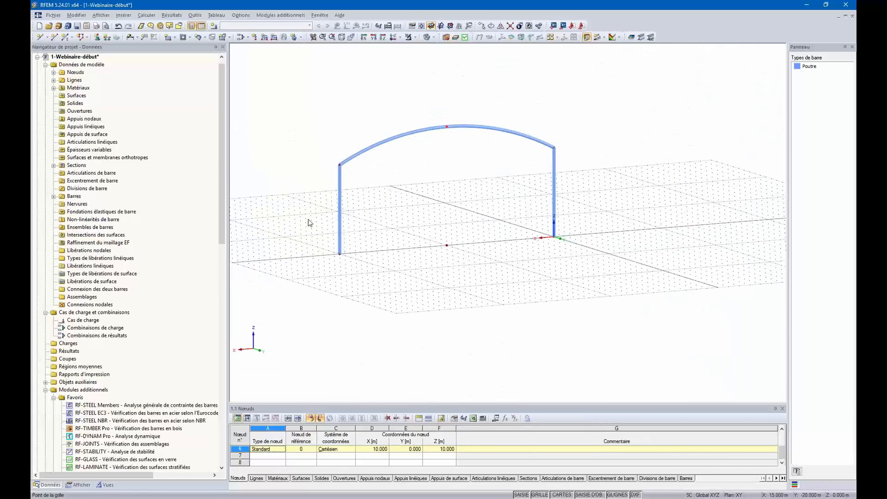
pyautogui.moveTo(309, 222); pyautogui.dragTo(329, 182, button='middle')
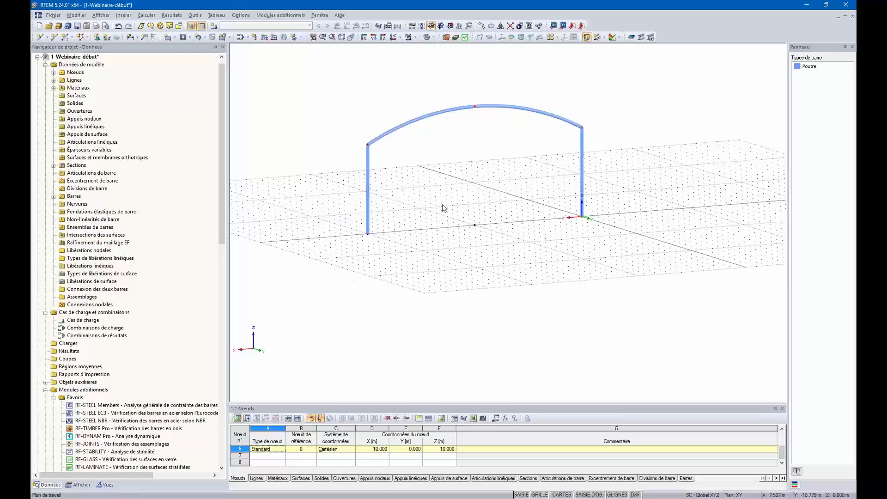
pyautogui.keyDown('ctrl'); pyautogui.moveTo(443, 207); pyautogui.dragTo(406, 224, button='middle'); pyautogui.keyUp('ctrl')
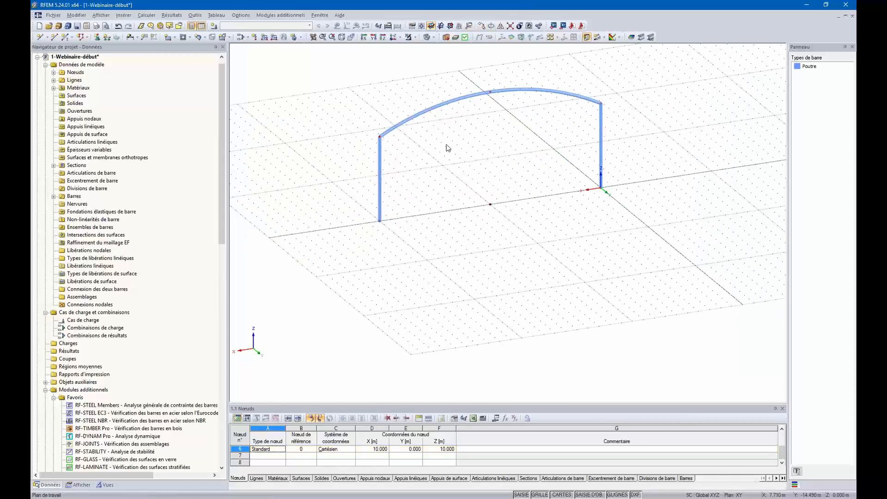
pyautogui.moveTo(450, 142); pyautogui.dragTo(483, 179, button='middle')
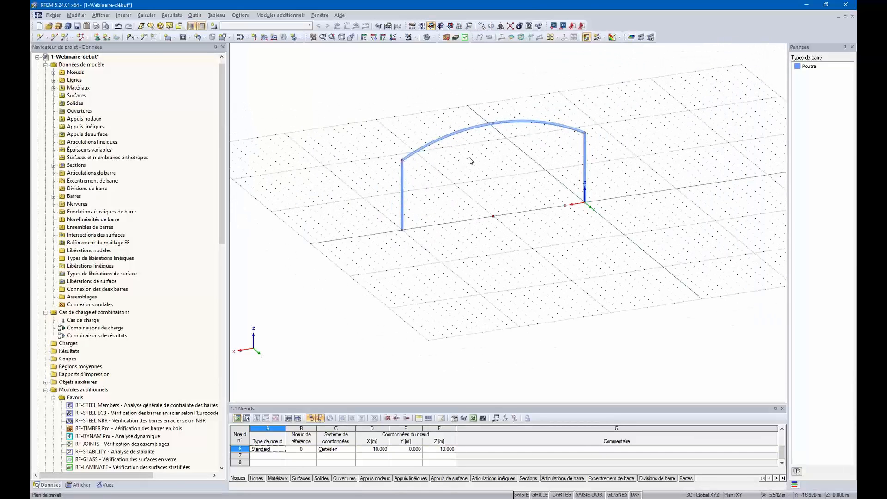
# - Display the arcs' centre points and place a standard node on the arc beam's centre at X 10 m, Y 0, Z -11.25 m
pyautogui.click(79, 484)
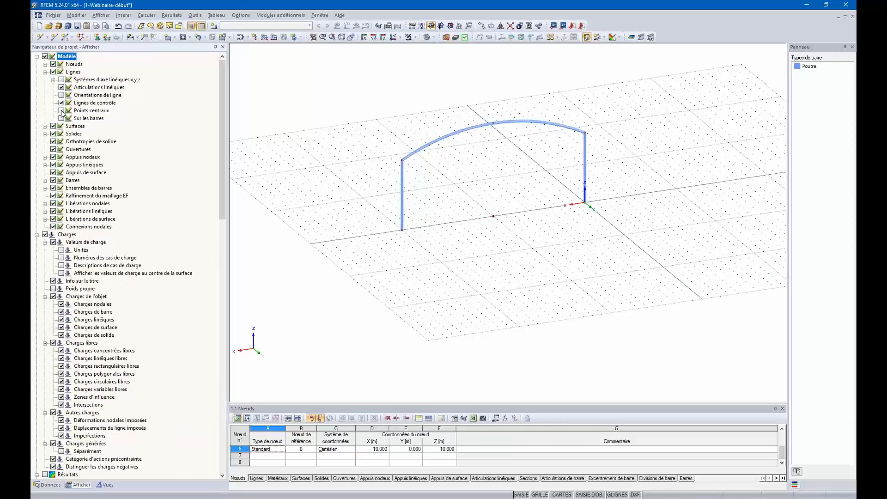
pyautogui.click(493, 321)
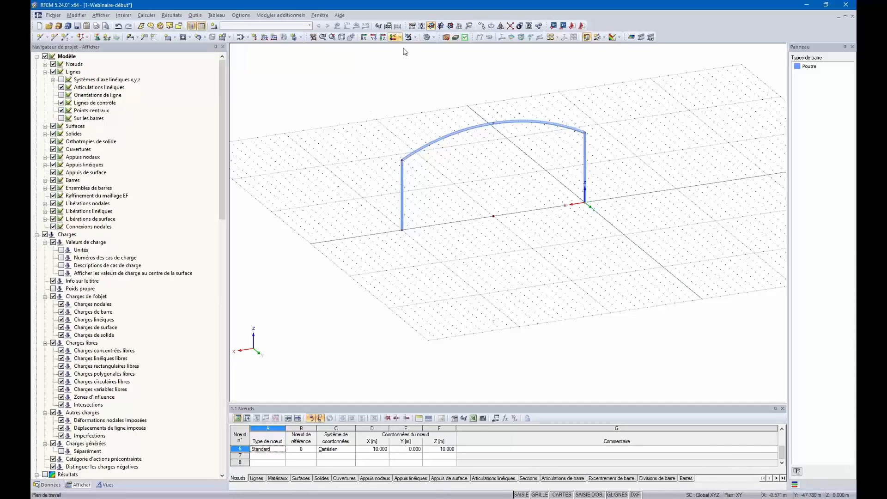
pyautogui.click(48, 37)
pyautogui.click(52, 53)
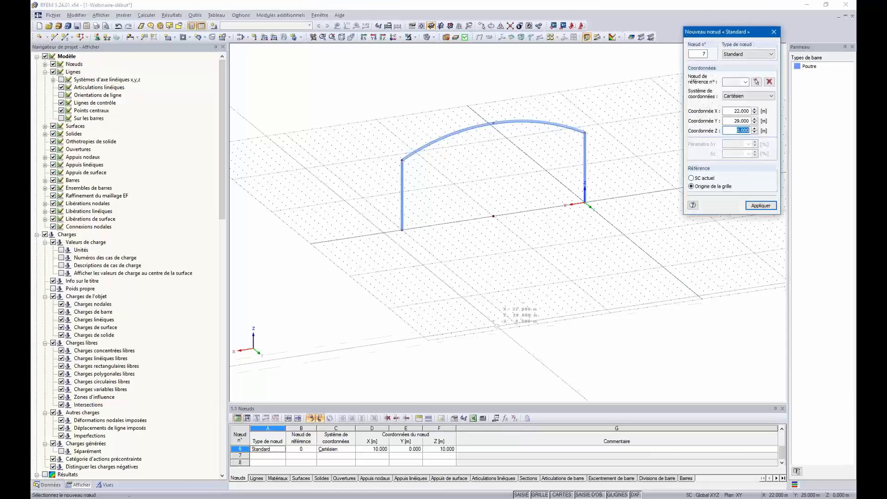
pyautogui.click(493, 321)
pyautogui.press('Escape')
pyautogui.scroll(-2, 509, 285)
pyautogui.moveTo(509, 285)
pyautogui.keyDown('ctrl'); pyautogui.mouseDown(button='middle')
pyautogui.moveTo(540, 220)
pyautogui.moveTo(511, 301)
pyautogui.moveTo(519, 281)
pyautogui.mouseUp(button='middle'); pyautogui.keyUp('ctrl')
pyautogui.rightClick(521, 261)
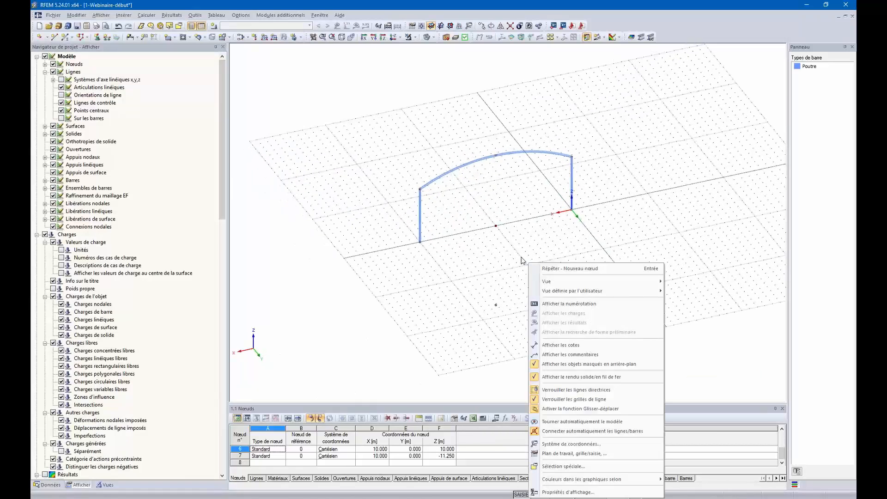
# - Set up one copy of the column-top node at X 20 m, rotated 15° about the Y-parallel axis through the arc's centre node
pyautogui.click(421, 191)
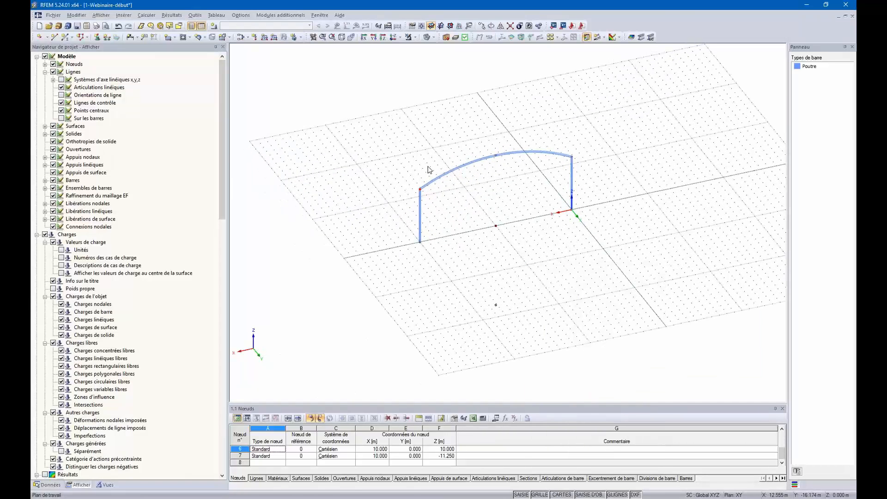
pyautogui.click(491, 25)
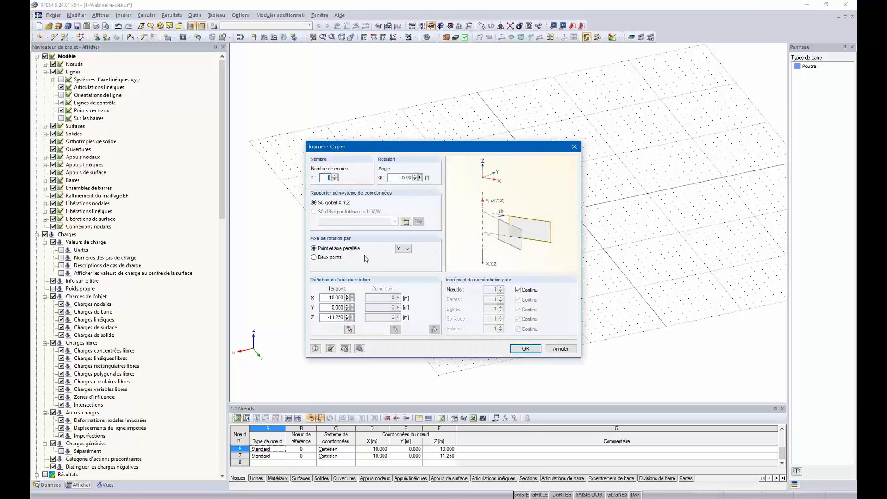
pyautogui.click(349, 329)
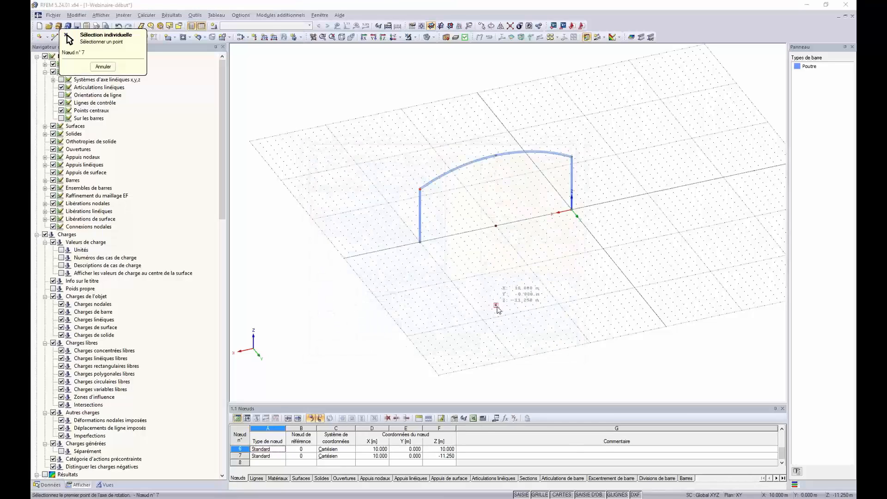
pyautogui.press('Escape')
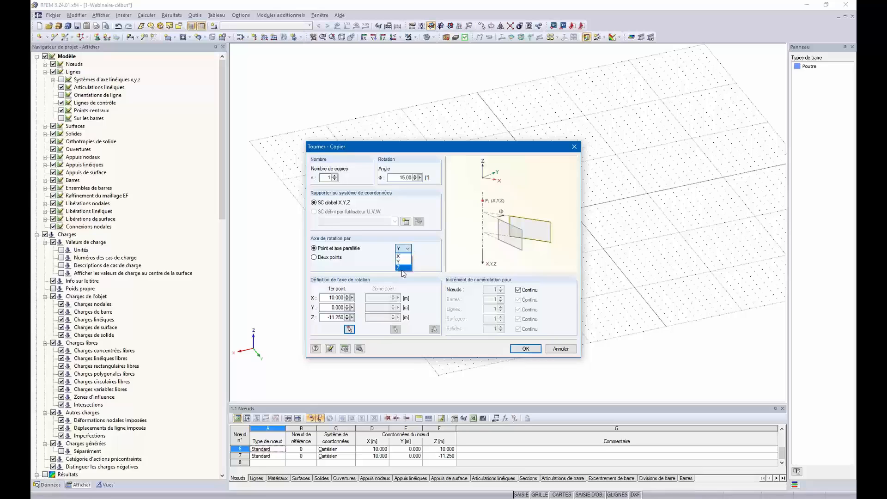
# - Connect the rotated node copy with new arc lines and members modelled on member 1 (RO 273.0x10.0), and create the copy
pyautogui.click(360, 349)
pyautogui.click(314, 151)
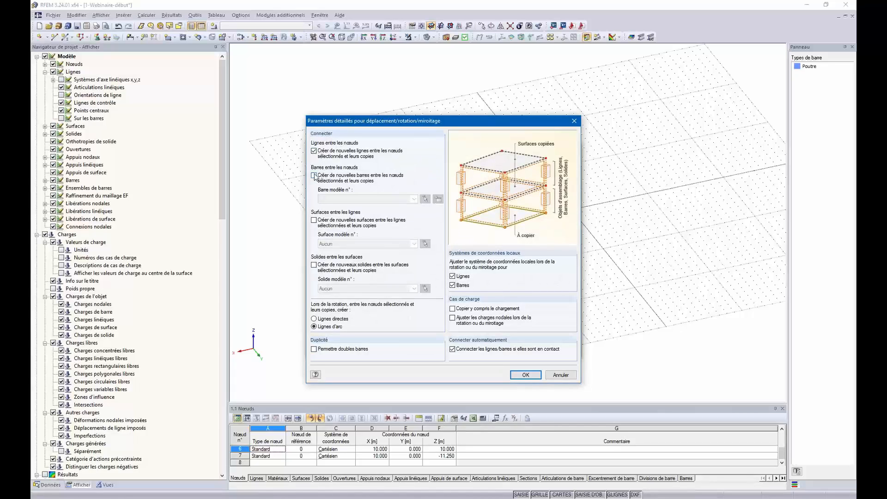
pyautogui.click(314, 176)
pyautogui.click(401, 198)
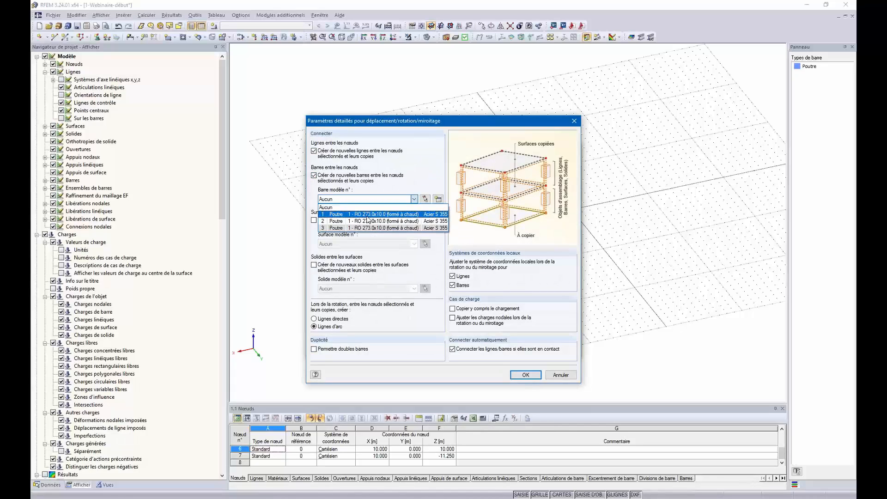
pyautogui.click(367, 214)
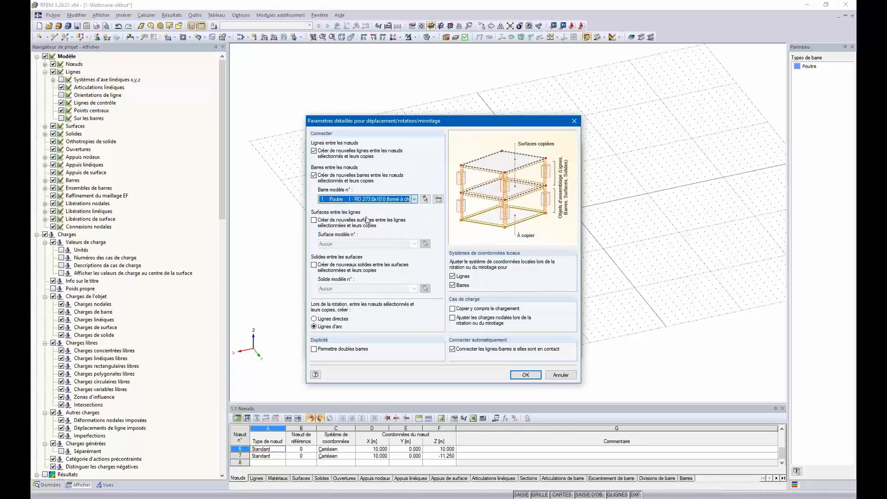
pyautogui.click(525, 375)
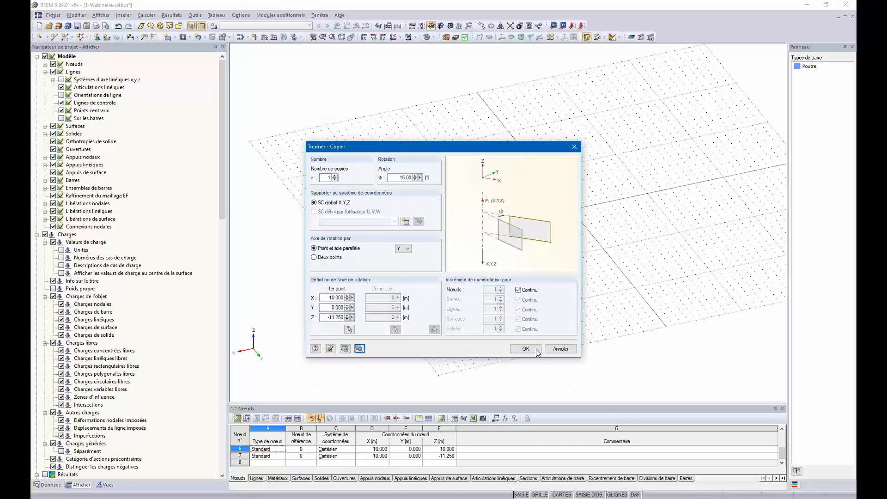
pyautogui.click(537, 352)
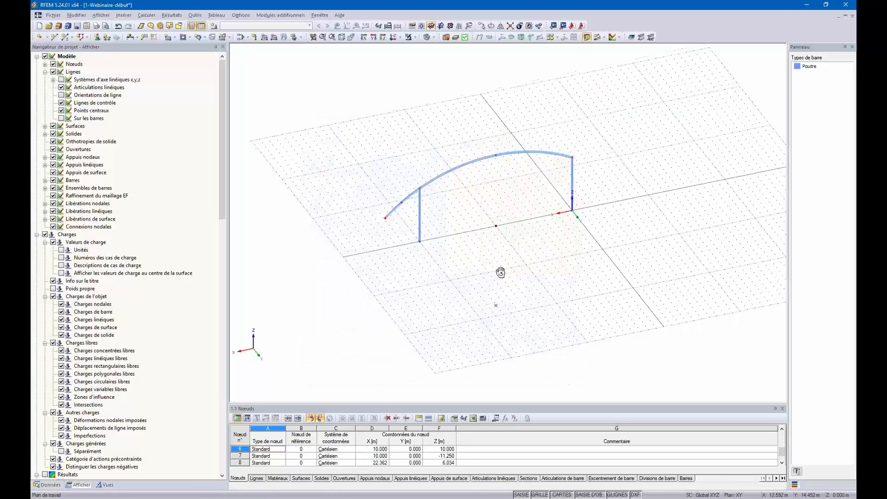
# - Divide the overhanging arc member at 1.5 m from its start, measured in X projection, and delete the outer piece
pyautogui.keyDown('ctrl'); pyautogui.moveTo(500, 272); pyautogui.dragTo(414, 235, button='middle'); pyautogui.keyUp('ctrl')
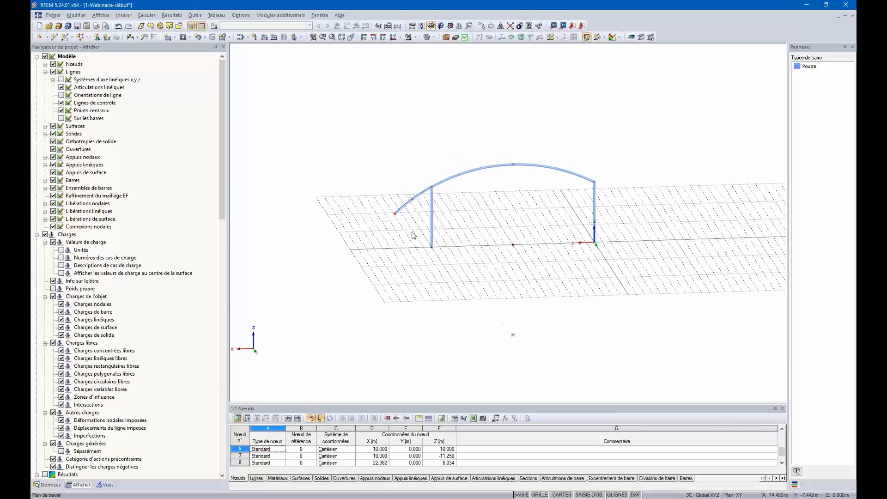
pyautogui.scroll(5, 413, 235)
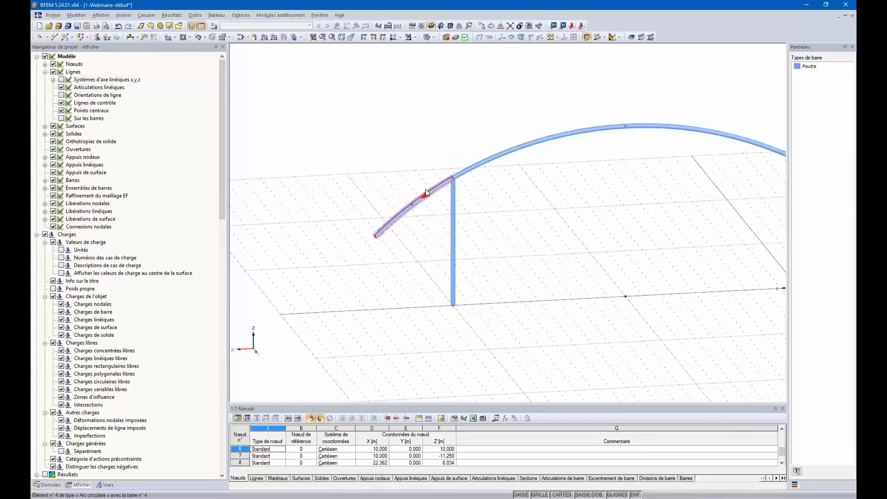
pyautogui.rightClick(426, 193)
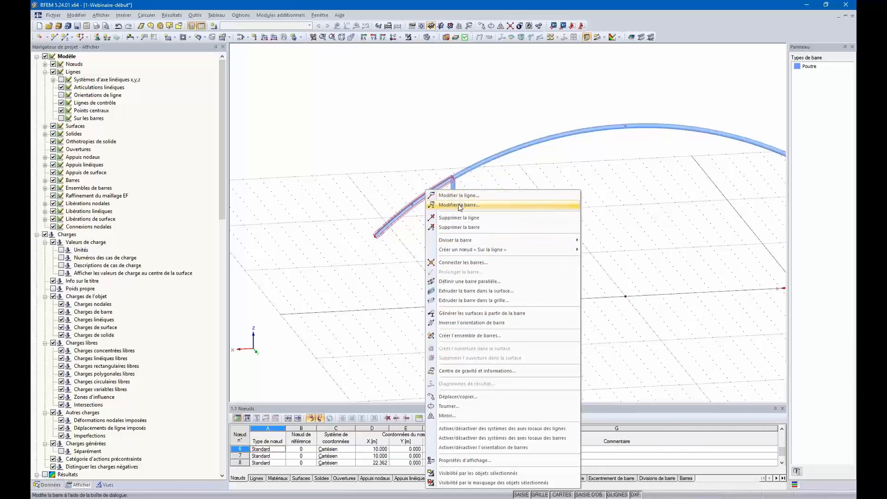
pyautogui.moveTo(519, 244)
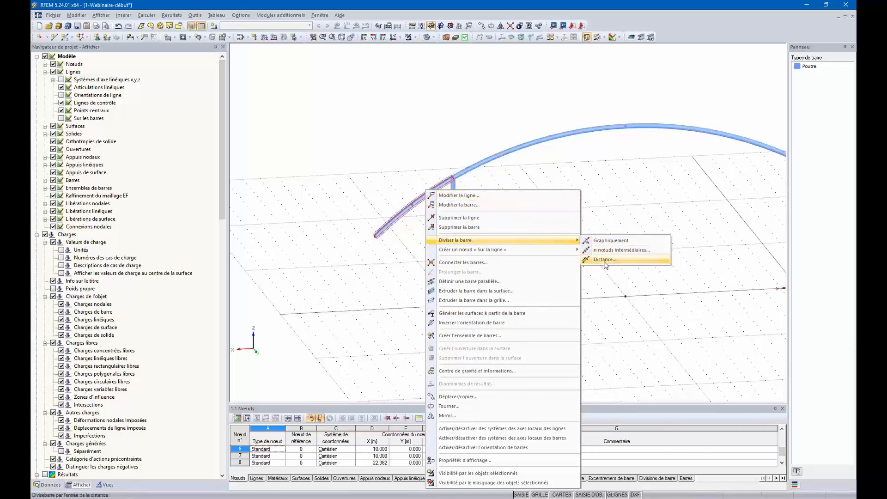
pyautogui.click(609, 249)
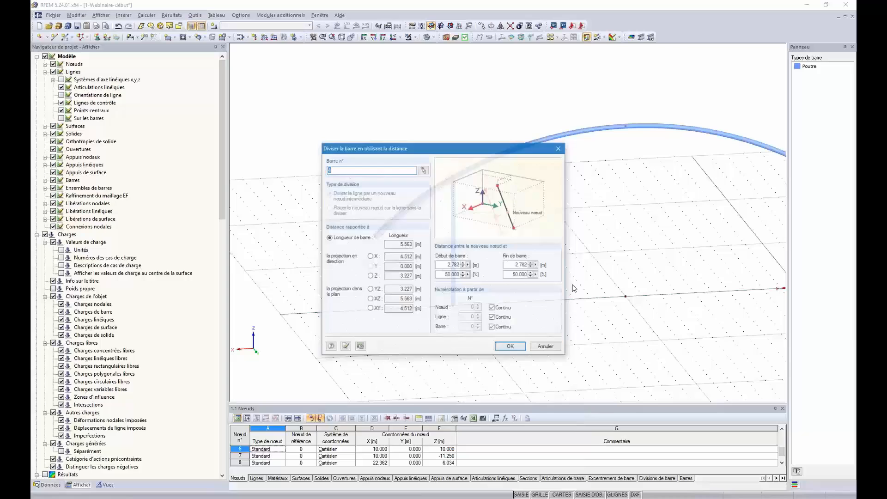
pyautogui.click(370, 257)
pyautogui.write('1.5')
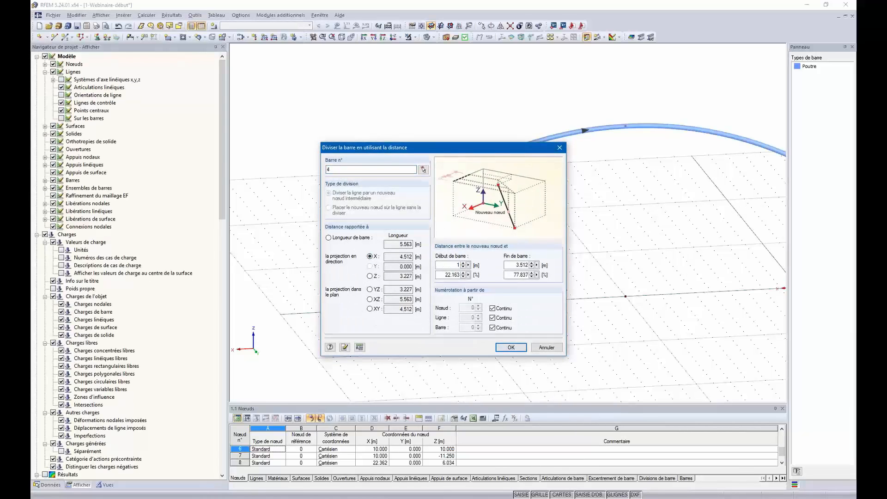
pyautogui.click(510, 347)
pyautogui.moveTo(429, 250); pyautogui.dragTo(358, 199)
pyautogui.press('Delete')
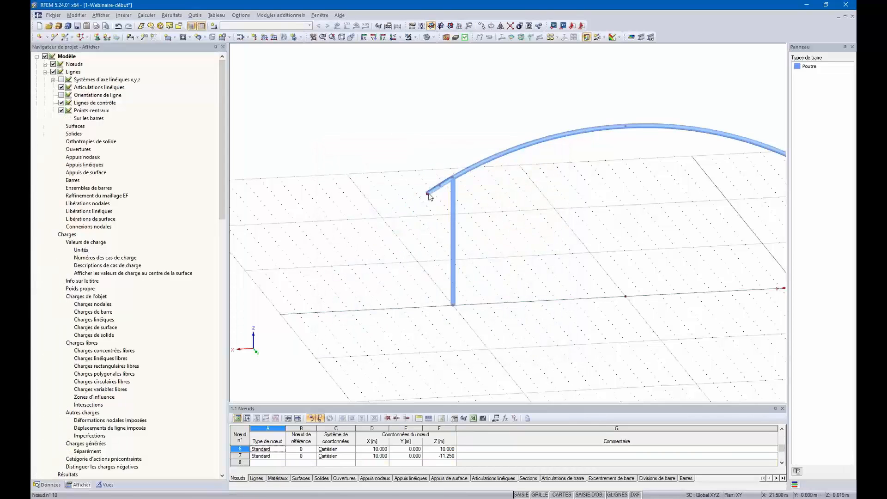
# - Mirror a copy of the short overhang member about the Y-Z plane through the arc's crown node at X 10 m
pyautogui.scroll(-6, 521, 221)
pyautogui.moveTo(521, 220); pyautogui.dragTo(449, 210, button='middle')
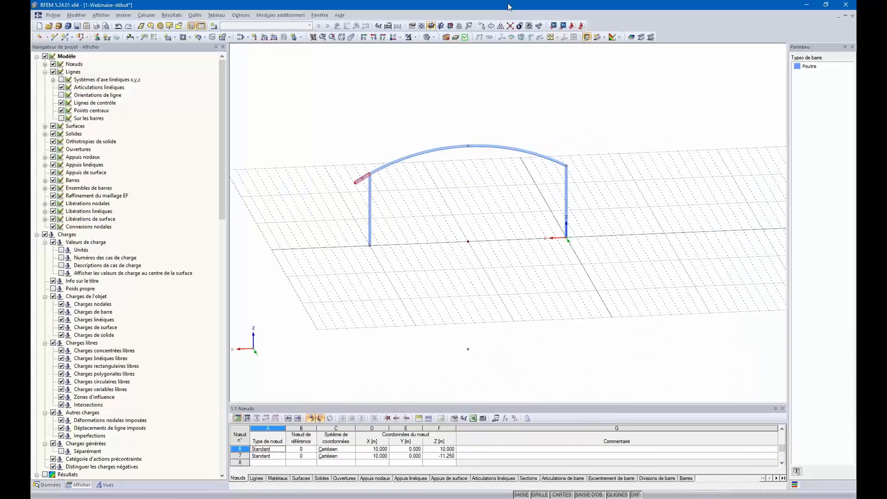
pyautogui.click(502, 26)
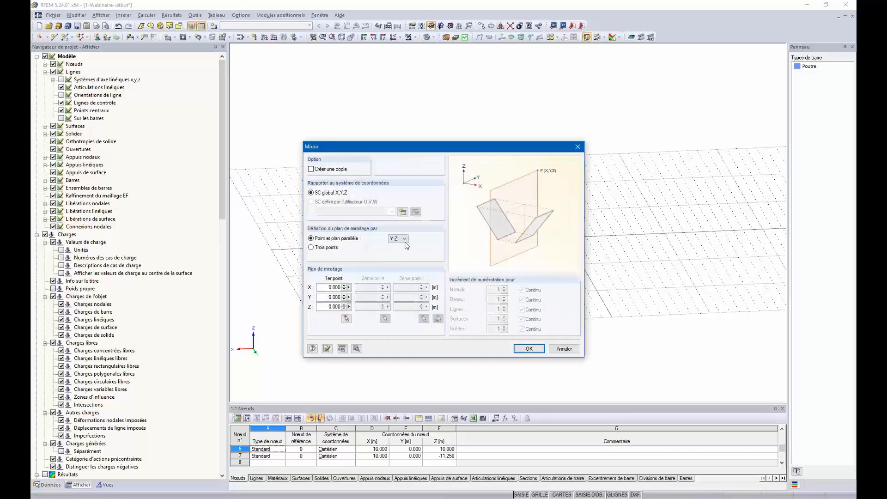
pyautogui.click(311, 169)
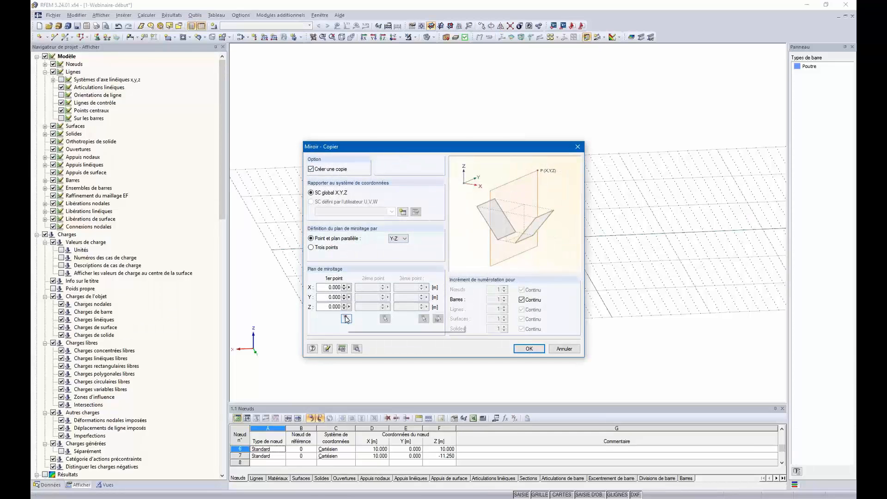
pyautogui.click(346, 319)
pyautogui.click(452, 169)
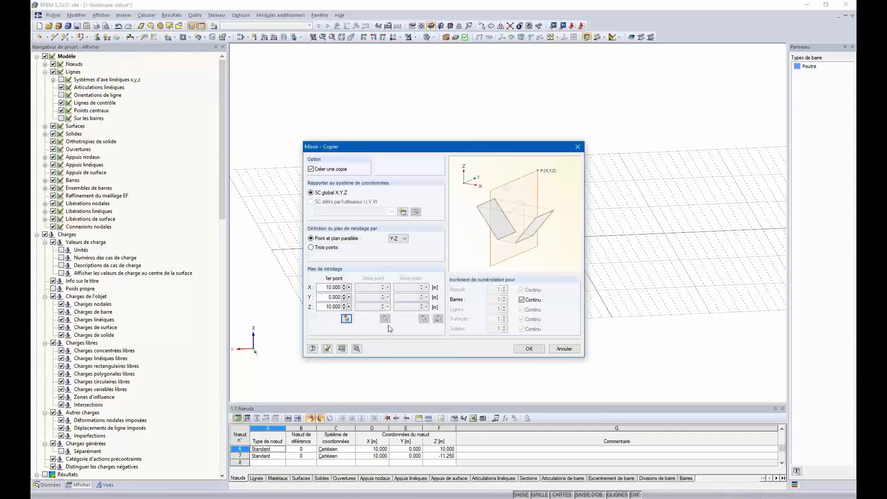
pyautogui.click(530, 350)
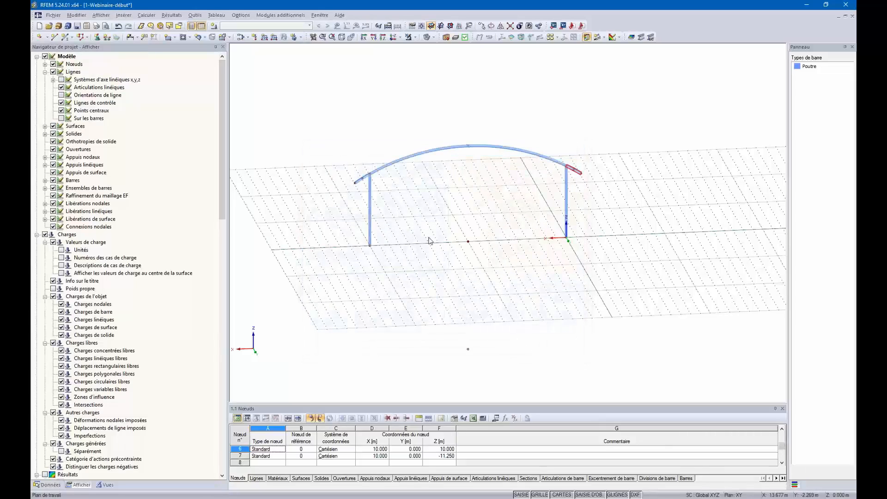
# - Set up one copy of the two columns and the ground node between them, displaced 7.5 m along Y
pyautogui.moveTo(460, 246); pyautogui.dragTo(405, 181, button='middle')
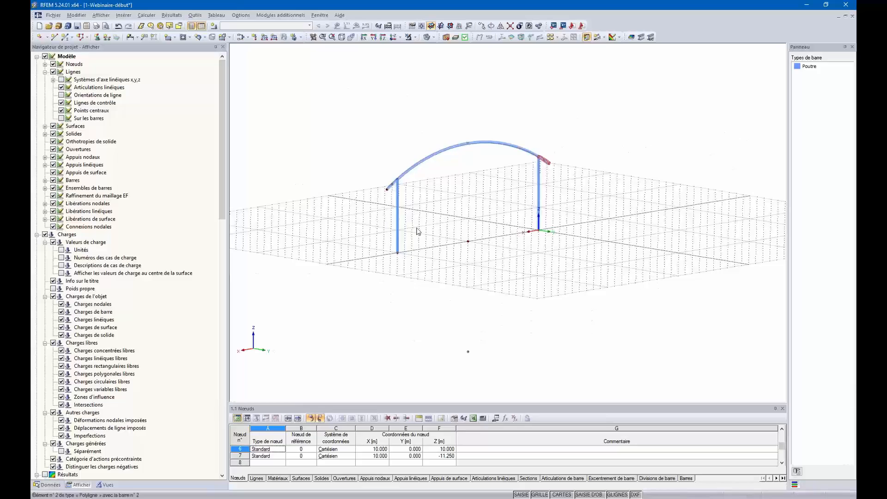
pyautogui.keyDown('ctrl'); pyautogui.moveTo(418, 229); pyautogui.dragTo(568, 222, button='middle'); pyautogui.keyUp('ctrl')
pyautogui.moveTo(587, 204); pyautogui.dragTo(342, 239)
pyautogui.keyDown('ctrl'); pyautogui.moveTo(287, 217); pyautogui.dragTo(222, 210, button='middle'); pyautogui.keyUp('ctrl')
pyautogui.click(444, 247)
pyautogui.moveTo(601, 243); pyautogui.dragTo(336, 230)
pyautogui.keyDown('ctrl'); pyautogui.moveTo(406, 270); pyautogui.dragTo(482, 267, button='middle'); pyautogui.keyUp('ctrl')
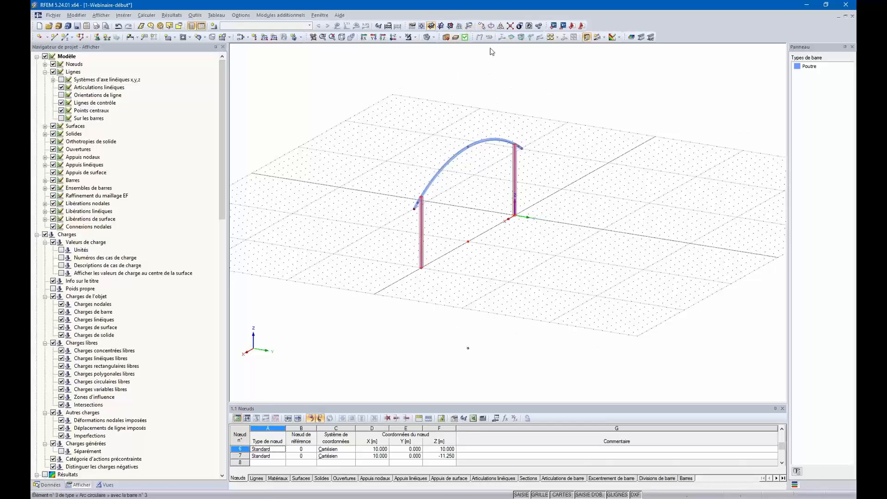
pyautogui.click(480, 26)
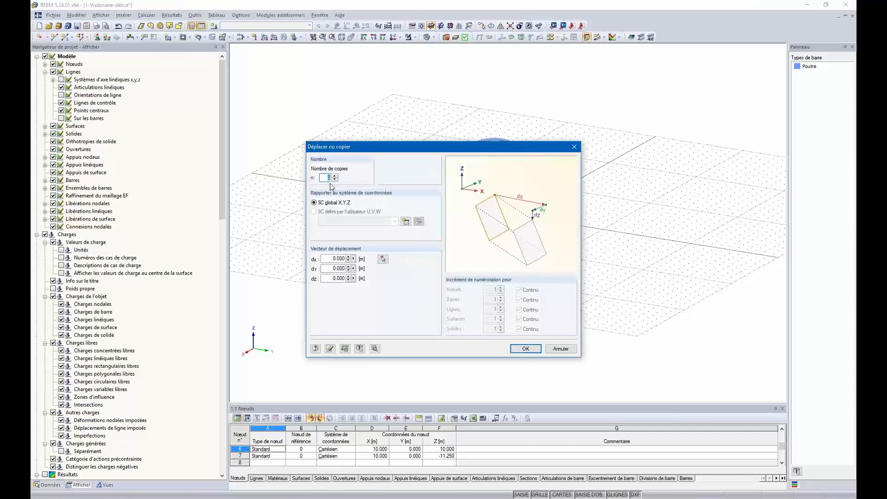
pyautogui.write('1')
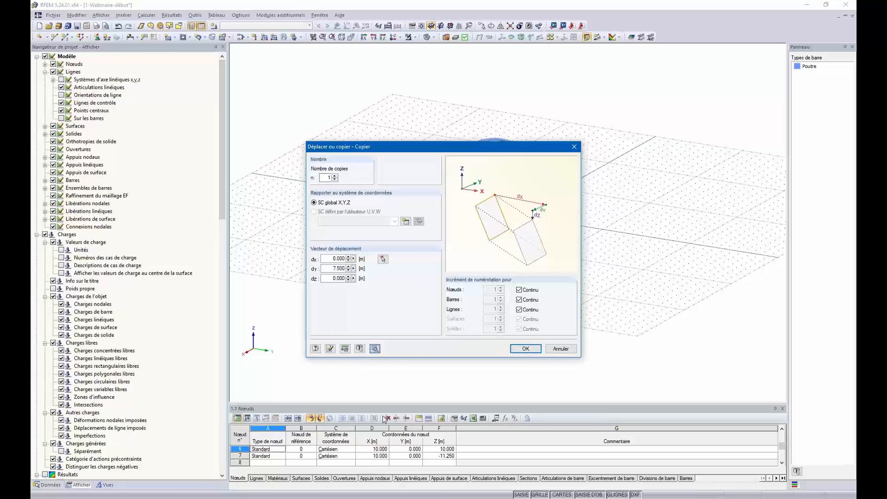
# - Turn off the creation of new lines between the selected nodes and their copies, and create the copy
pyautogui.click(374, 348)
pyautogui.click(314, 151)
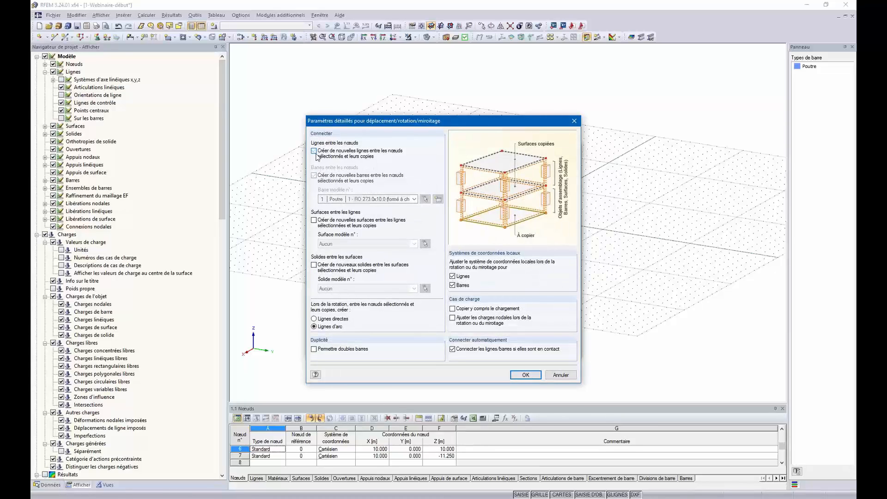
pyautogui.click(525, 375)
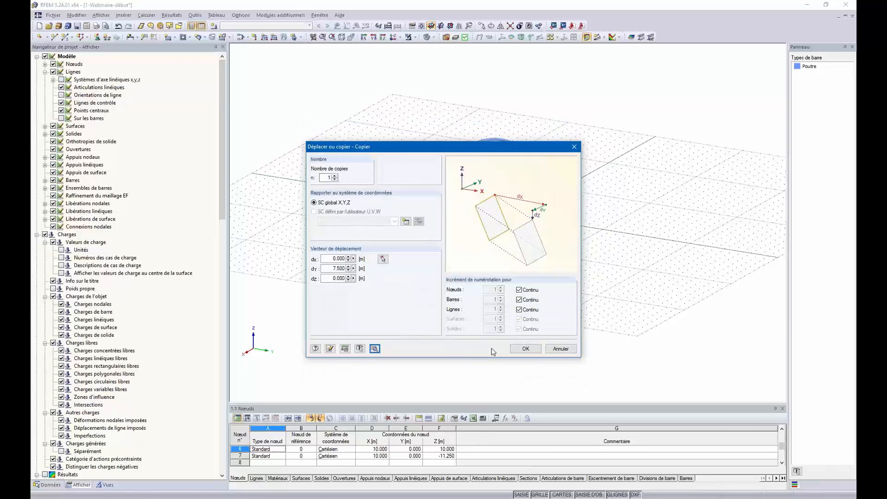
pyautogui.click(525, 348)
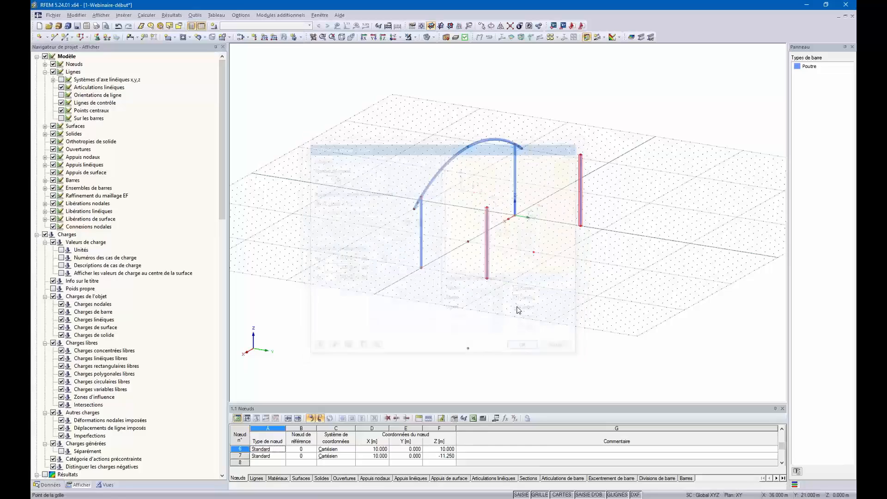
# - Add a straight beam member connecting the tops of the two copied columns
pyautogui.keyDown('ctrl'); pyautogui.moveTo(446, 307); pyautogui.dragTo(480, 285, button='middle'); pyautogui.keyUp('ctrl')
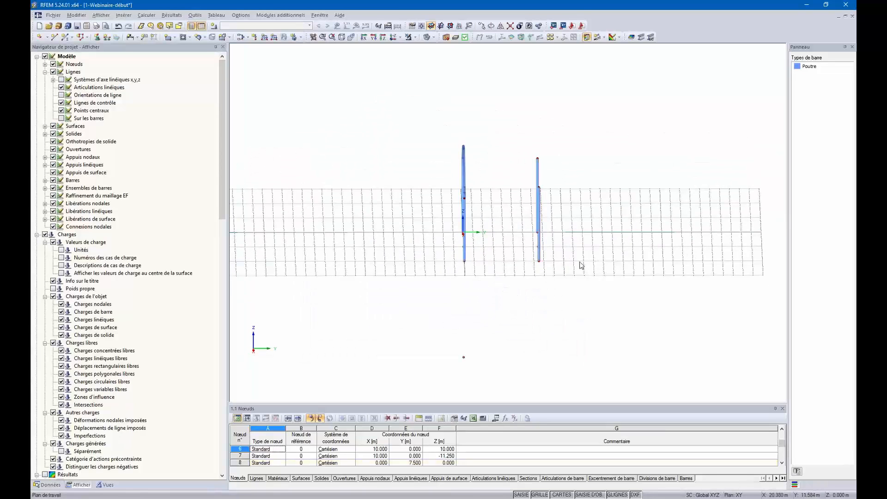
pyautogui.keyDown('ctrl'); pyautogui.moveTo(568, 204); pyautogui.dragTo(511, 226, button='middle'); pyautogui.keyUp('ctrl')
pyautogui.click(507, 261)
pyautogui.click(601, 283)
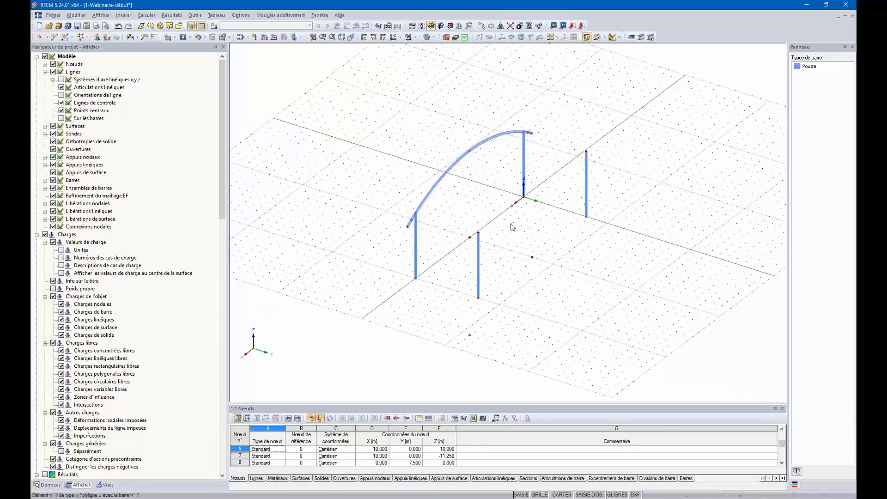
pyautogui.click(477, 289)
pyautogui.click(479, 233)
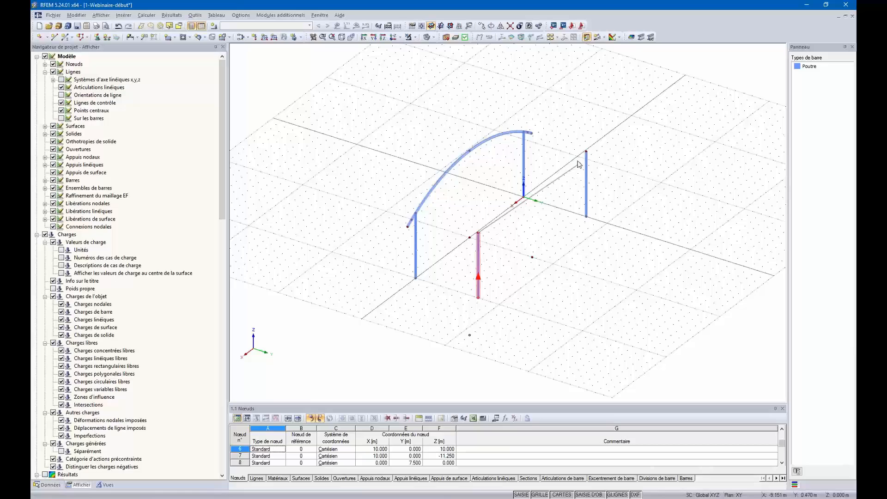
pyautogui.click(585, 152)
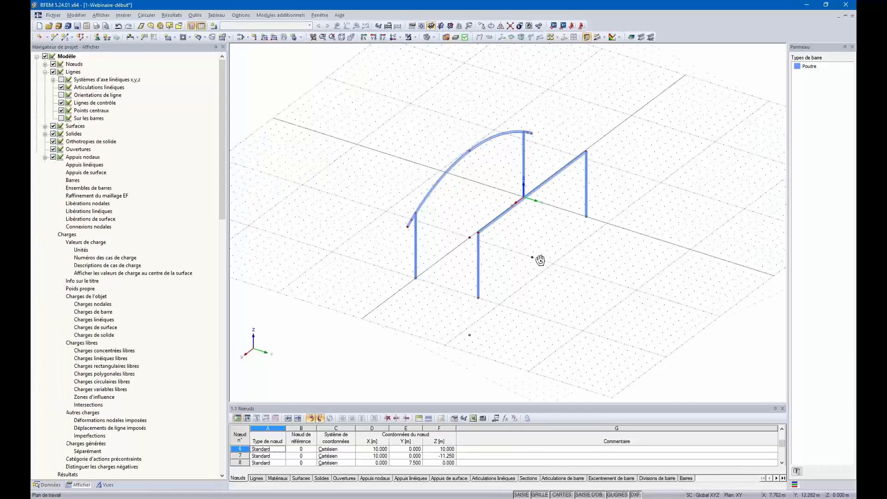
pyautogui.keyDown('ctrl'); pyautogui.moveTo(626, 207); pyautogui.dragTo(513, 215, button='middle'); pyautogui.keyUp('ctrl')
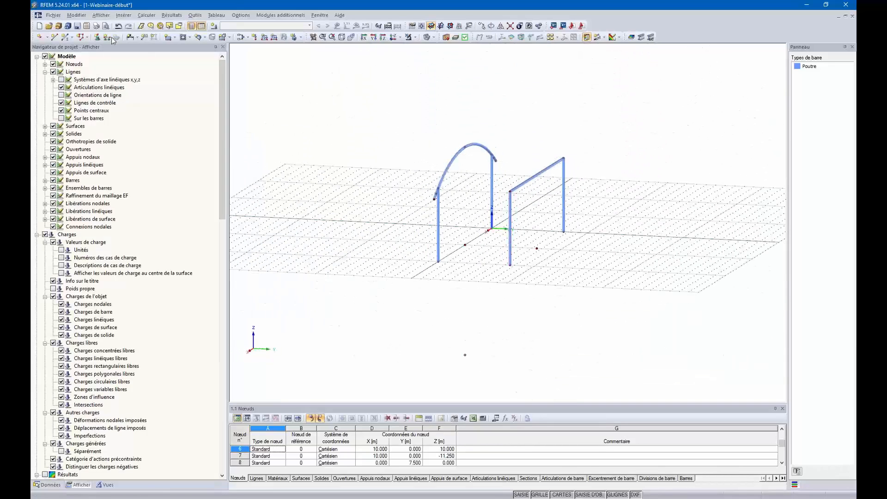
# - Set the Z coordinate of both top nodes of the straight-beam frame to 8 m
pyautogui.keyDown('ctrl'); pyautogui.moveTo(659, 245); pyautogui.dragTo(639, 124, button='middle'); pyautogui.keyUp('ctrl')
pyautogui.keyDown('ctrl'); pyautogui.moveTo(571, 268); pyautogui.dragTo(594, 225, button='middle'); pyautogui.keyUp('ctrl')
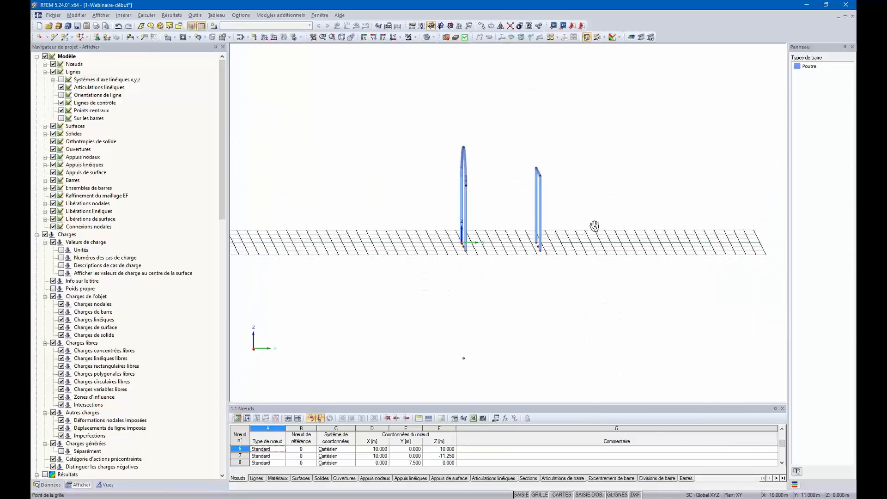
pyautogui.moveTo(525, 138); pyautogui.dragTo(568, 187)
pyautogui.doubleClick(539, 174)
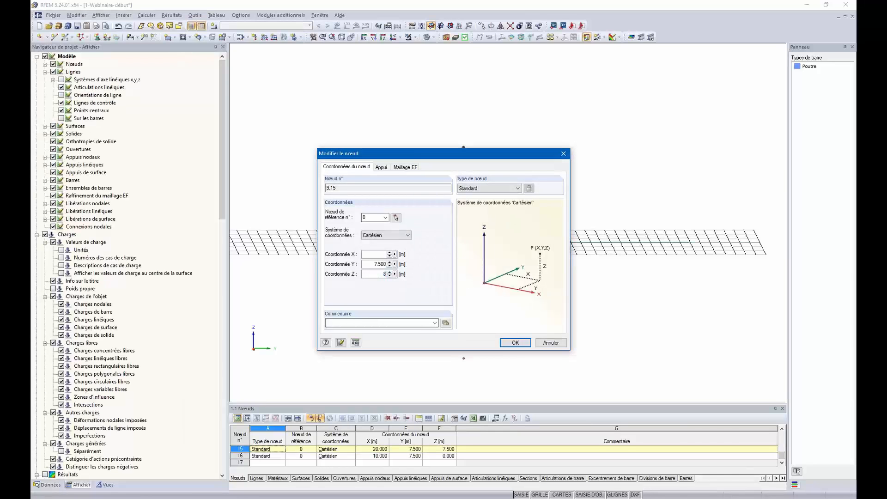
pyautogui.press('Return')
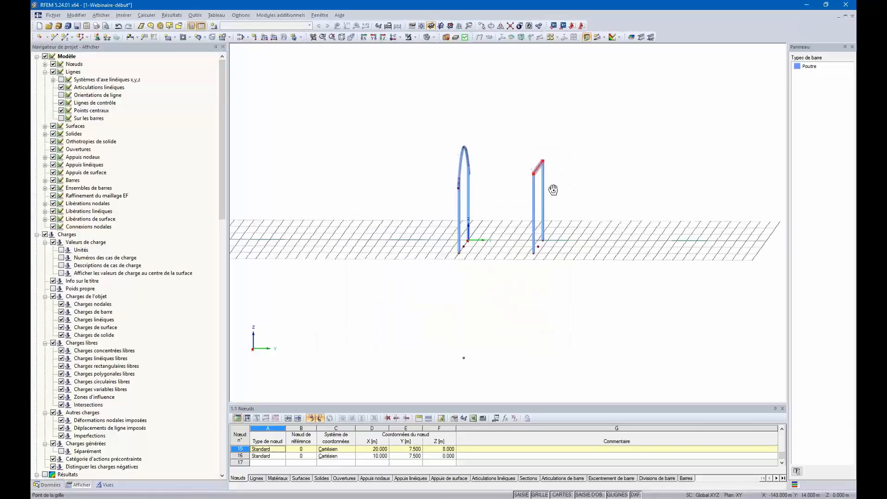
# - Move the straight beam with its end nodes 2.8 m along Y, using zero copies, so the columns lean
pyautogui.keyDown('ctrl'); pyautogui.moveTo(553, 190); pyautogui.dragTo(523, 147, button='middle'); pyautogui.keyUp('ctrl')
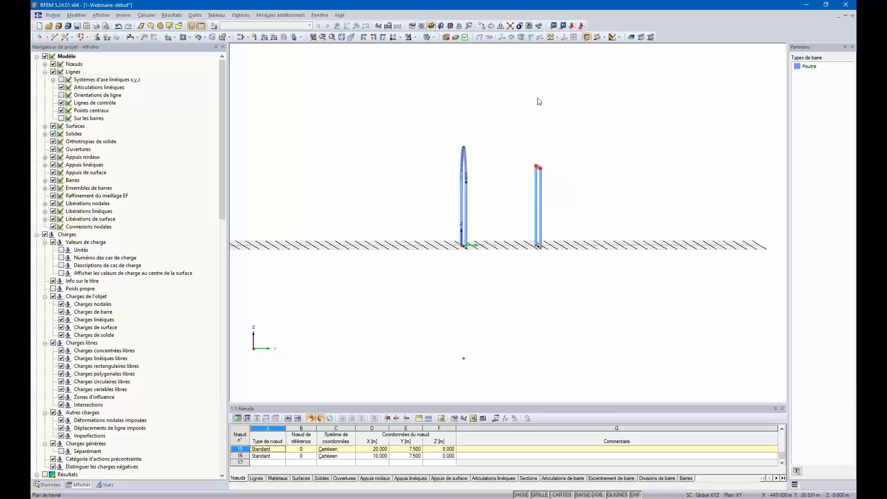
pyautogui.click(482, 25)
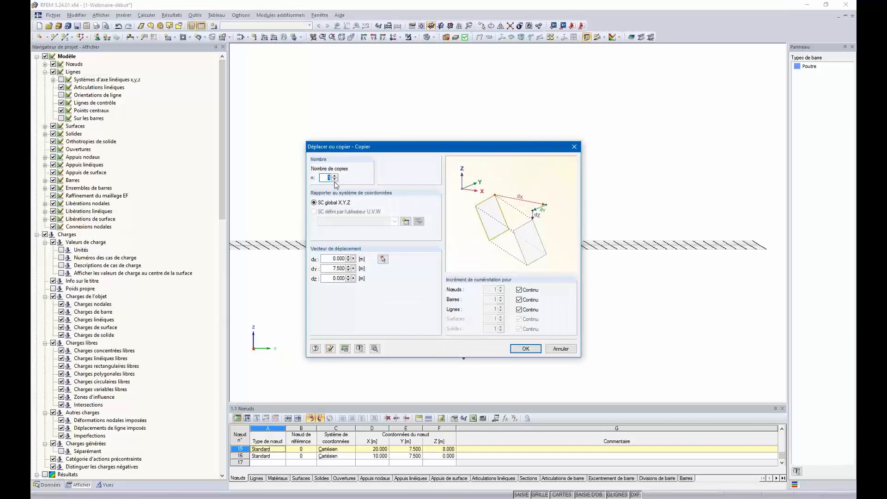
pyautogui.click(334, 179)
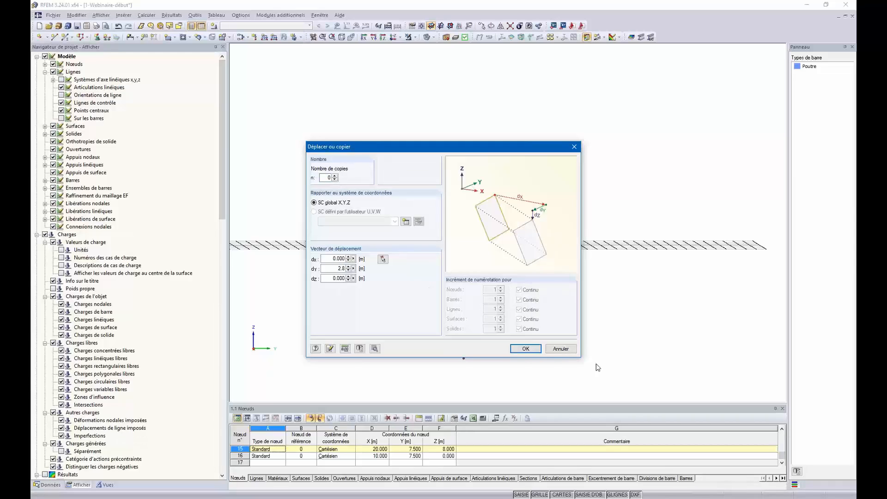
pyautogui.click(526, 349)
# - Move the ground node at X 10 m by -5 m along Y and build a 7.5 m vertical member on it
pyautogui.keyDown('ctrl'); pyautogui.moveTo(517, 166); pyautogui.dragTo(559, 189, button='middle'); pyautogui.keyUp('ctrl')
pyautogui.keyDown('ctrl'); pyautogui.moveTo(577, 257); pyautogui.dragTo(457, 254, button='middle'); pyautogui.keyUp('ctrl')
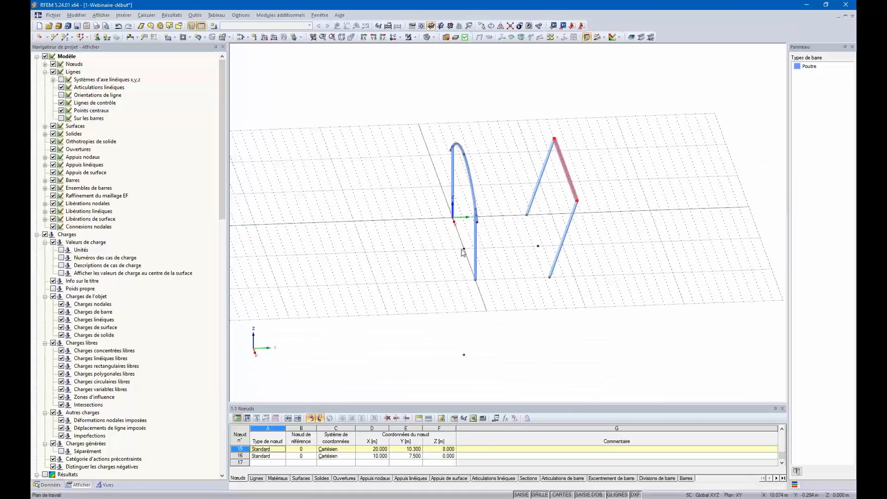
pyautogui.click(465, 250)
pyautogui.click(482, 26)
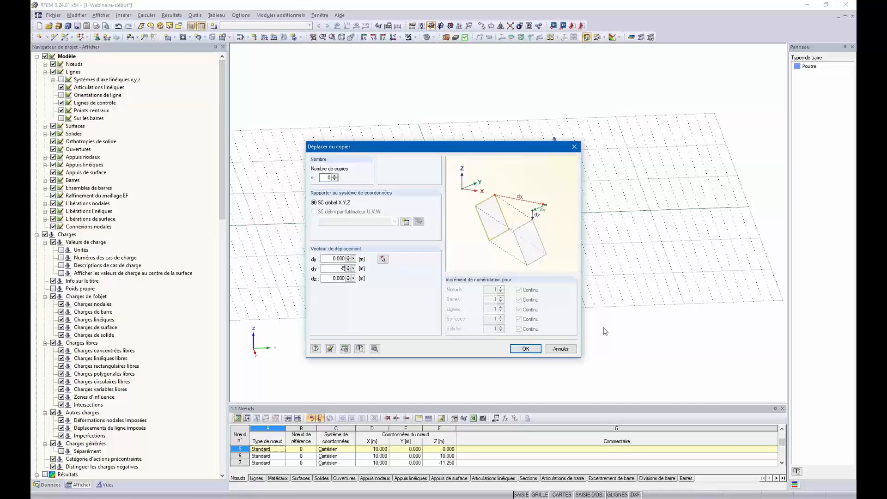
pyautogui.click(524, 351)
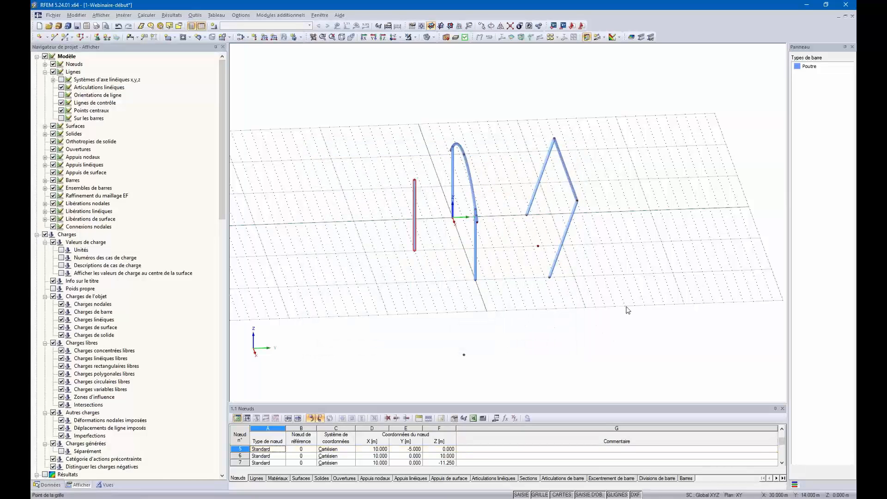
# - Set the top node of the isolated member to Y -7 m and Z 7 m
pyautogui.keyDown('ctrl'); pyautogui.moveTo(625, 306); pyautogui.dragTo(485, 277, button='middle'); pyautogui.keyUp('ctrl')
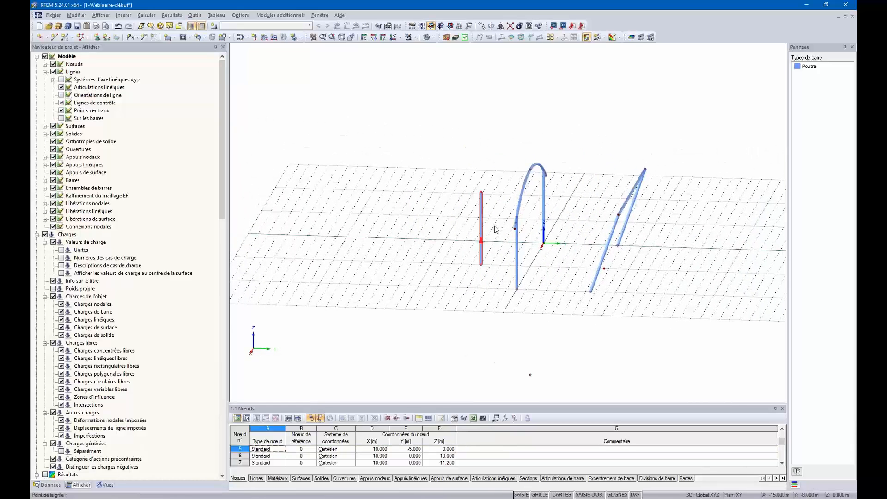
pyautogui.click(481, 192)
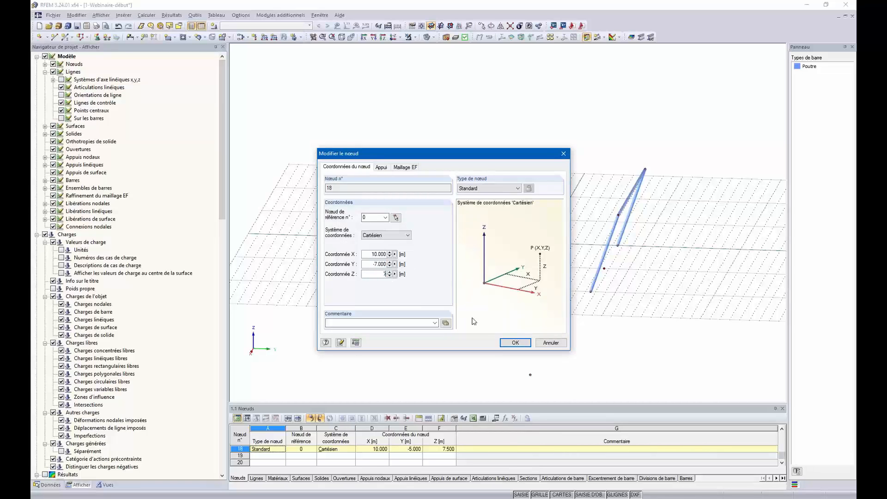
pyautogui.click(514, 342)
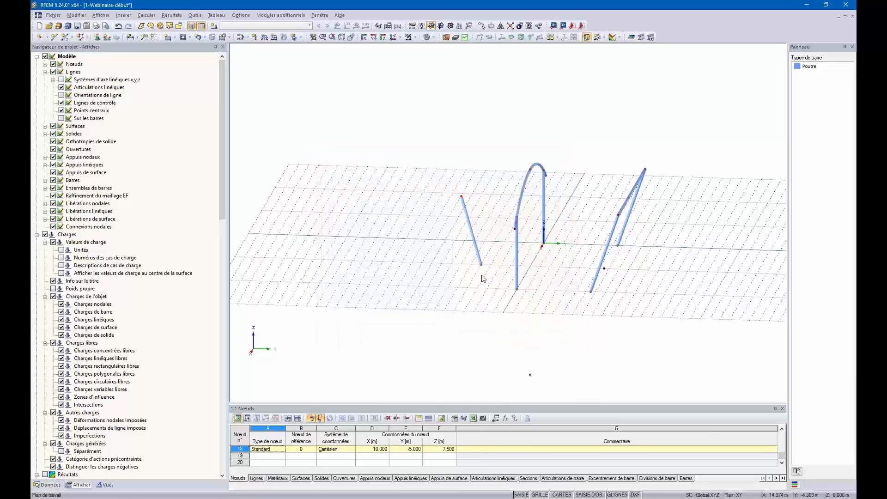
# - Change the member type of the isolated inclined member to Treillis
pyautogui.keyDown('ctrl'); pyautogui.moveTo(481, 275); pyautogui.dragTo(469, 247, button='middle'); pyautogui.keyUp('ctrl')
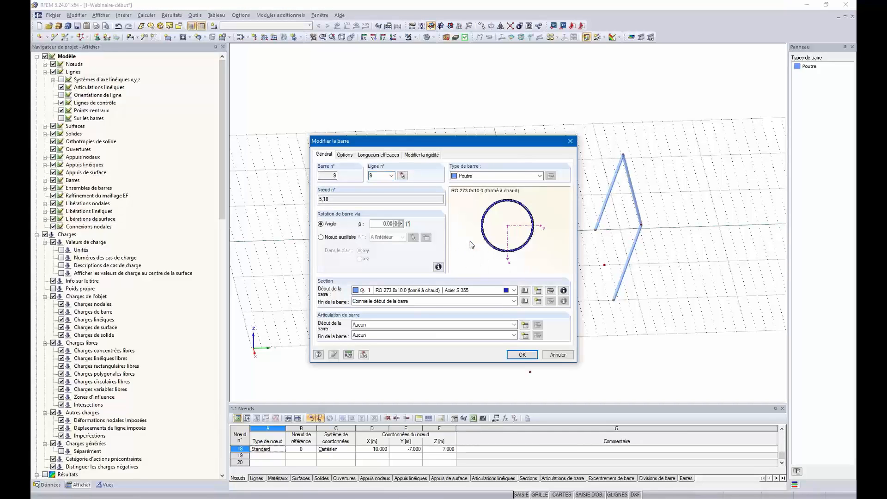
pyautogui.click(495, 179)
pyautogui.click(499, 199)
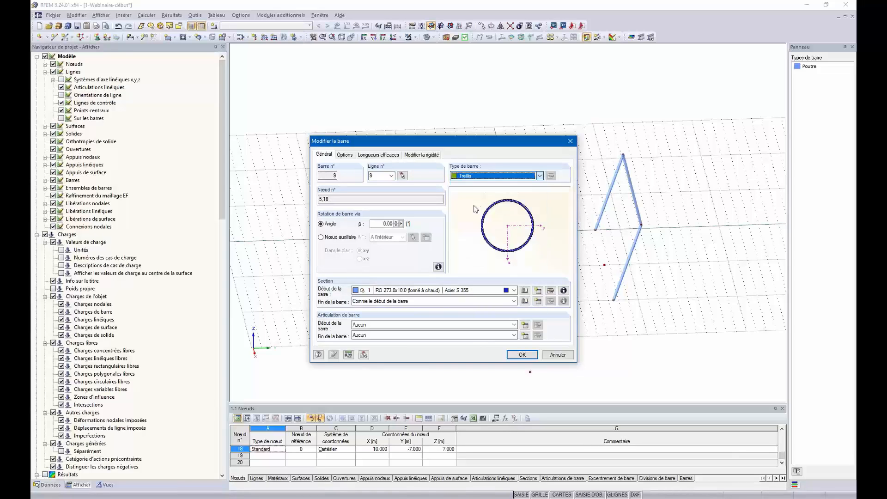
pyautogui.click(523, 355)
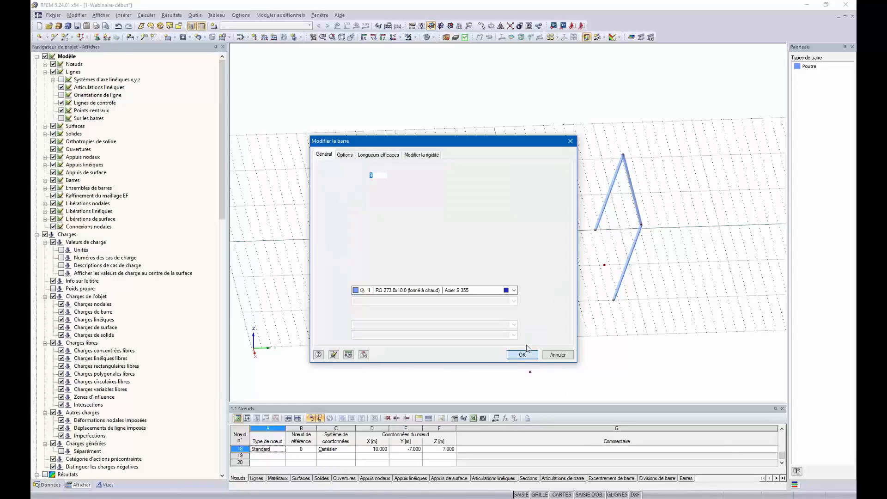
# - Turn on the display of the members' local axis systems
pyautogui.keyDown('ctrl'); pyautogui.moveTo(521, 245); pyautogui.dragTo(538, 241, button='middle'); pyautogui.keyUp('ctrl')
pyautogui.keyDown('ctrl'); pyautogui.moveTo(538, 245); pyautogui.dragTo(501, 259, button='middle'); pyautogui.keyUp('ctrl')
pyautogui.rightClick(499, 265)
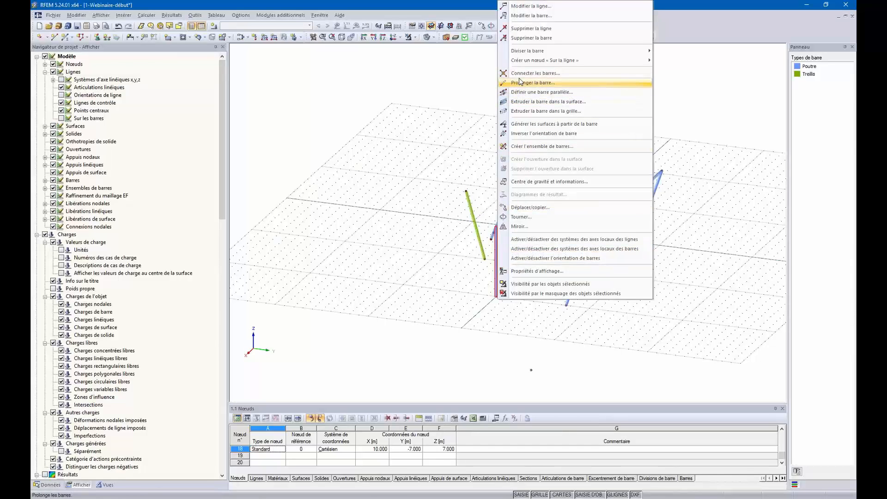
pyautogui.click(527, 250)
pyautogui.keyDown('ctrl'); pyautogui.moveTo(526, 253); pyautogui.dragTo(406, 285, button='middle'); pyautogui.keyUp('ctrl')
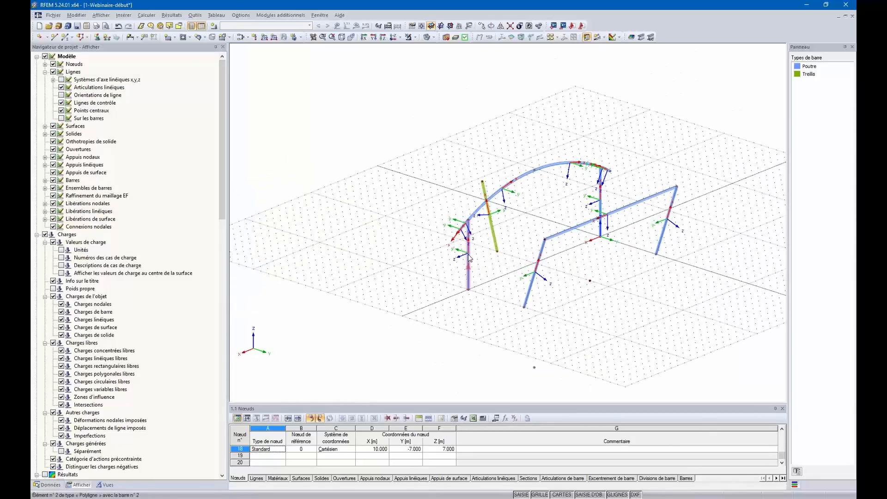
pyautogui.keyDown('ctrl'); pyautogui.moveTo(465, 263); pyautogui.dragTo(486, 307, button='middle'); pyautogui.keyUp('ctrl')
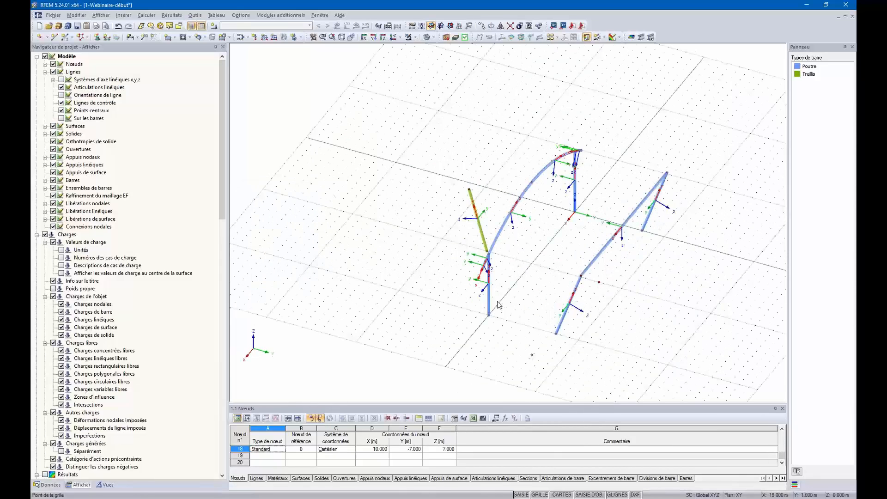
pyautogui.click(532, 356)
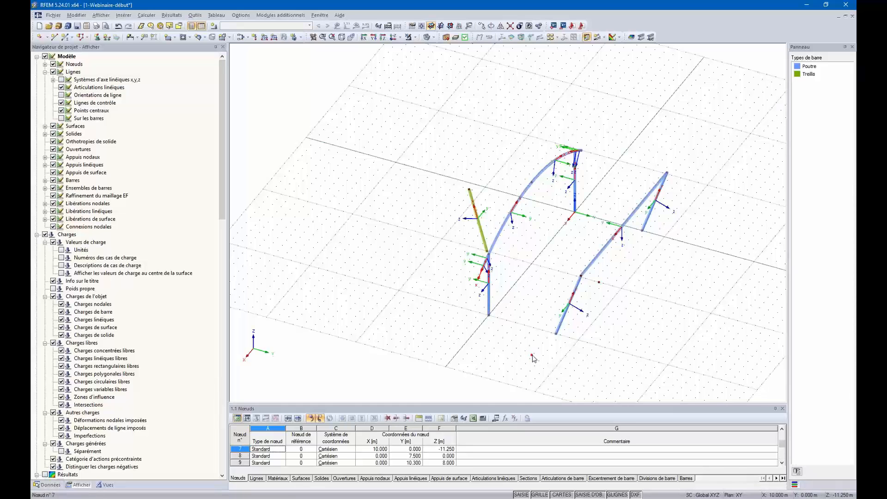
pyautogui.keyDown('ctrl'); pyautogui.moveTo(532, 357); pyautogui.dragTo(614, 255, button='middle'); pyautogui.keyUp('ctrl')
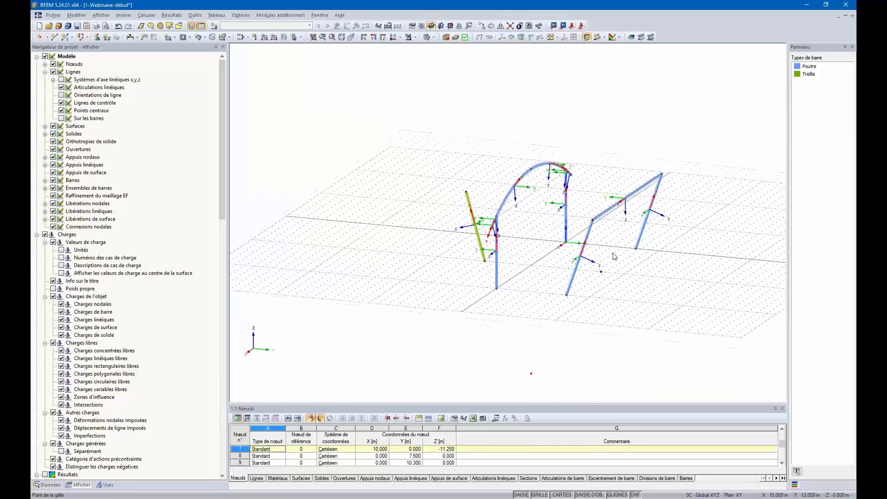
pyautogui.click(602, 275)
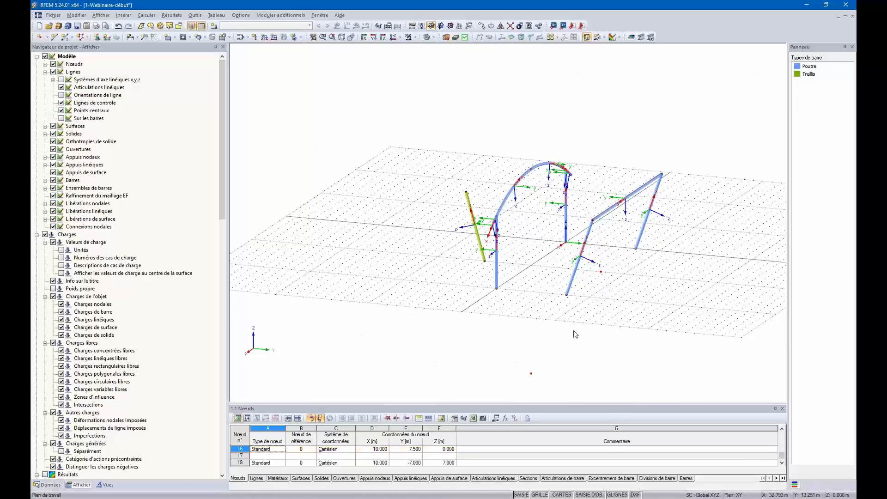
# - Orient the five members of the arched frame by auxiliary node 7 below the work plane, using the x-z plane option
pyautogui.keyDown('ctrl'); pyautogui.moveTo(534, 327); pyautogui.dragTo(513, 292, button='middle'); pyautogui.keyUp('ctrl')
pyautogui.rightClick(508, 290)
pyautogui.moveTo(534, 307)
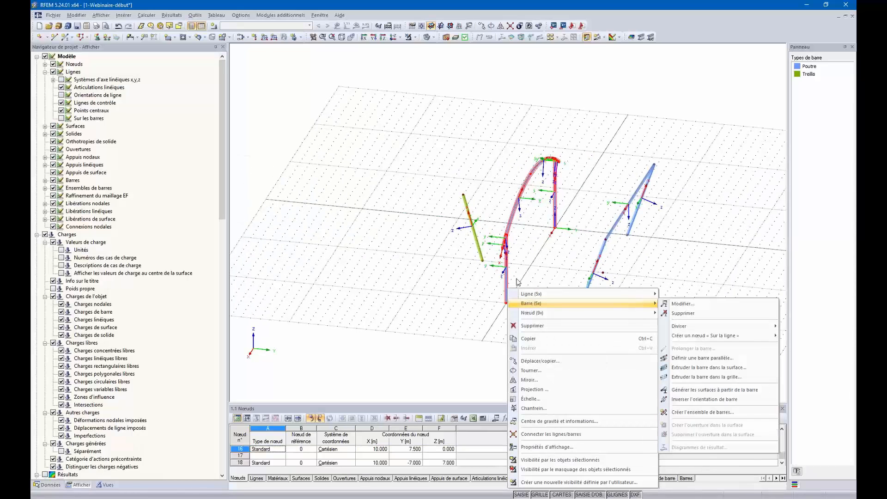
pyautogui.click(510, 269)
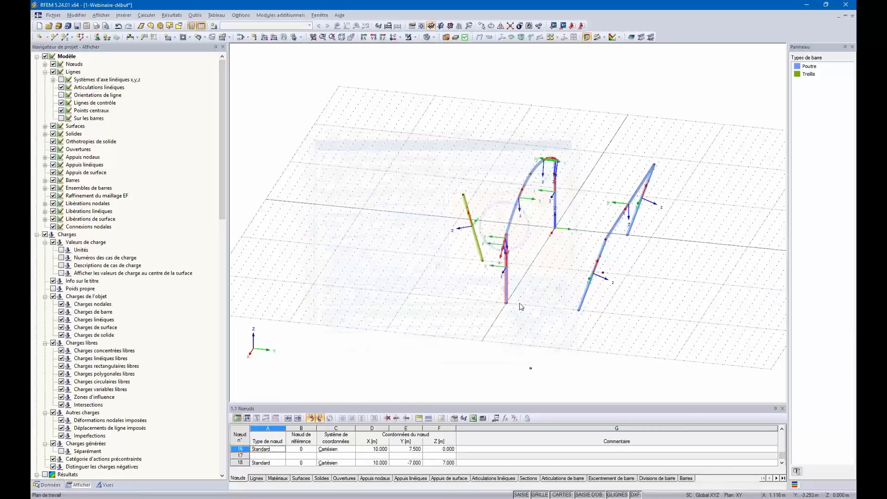
pyautogui.keyDown('ctrl'); pyautogui.moveTo(519, 252); pyautogui.dragTo(547, 269, button='middle'); pyautogui.keyUp('ctrl')
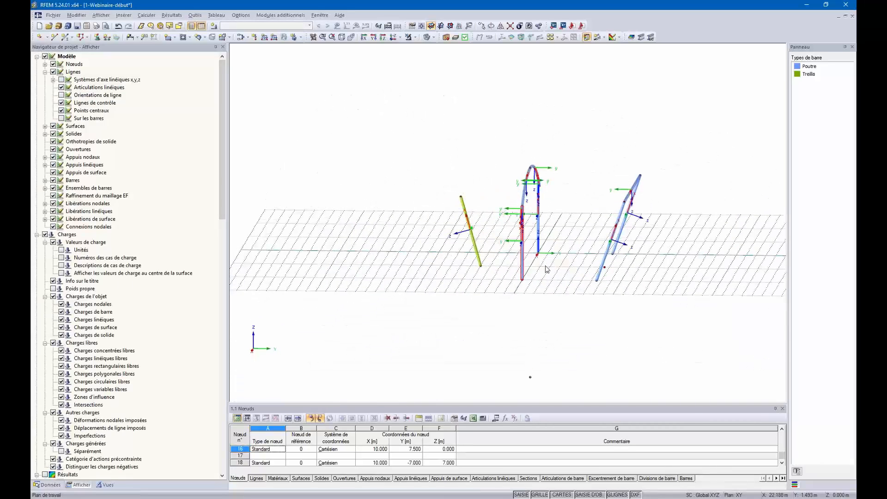
pyautogui.doubleClick(523, 288)
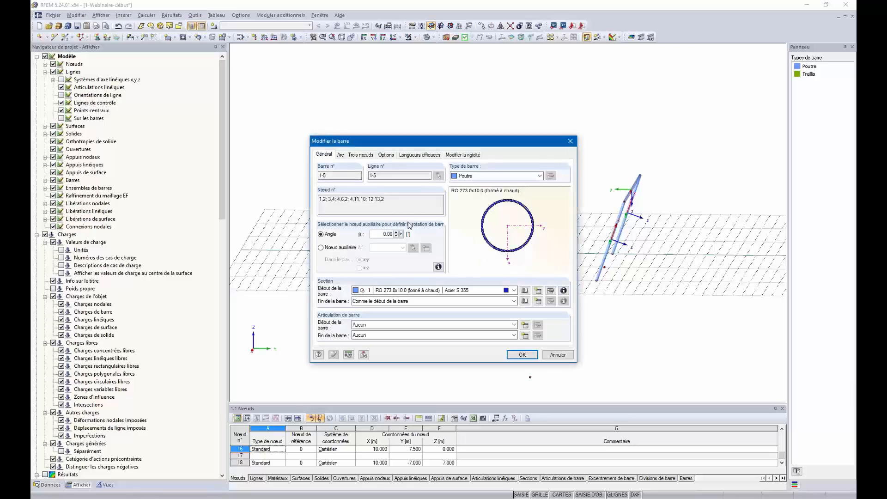
pyautogui.click(321, 248)
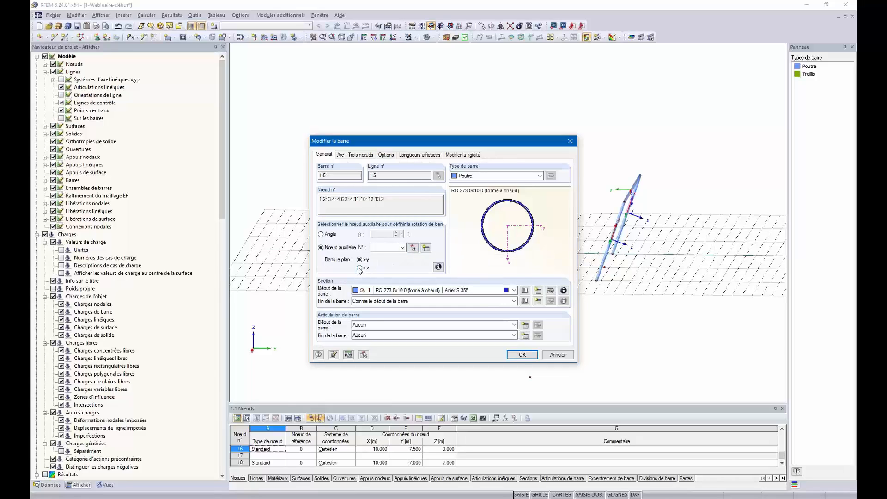
pyautogui.click(414, 248)
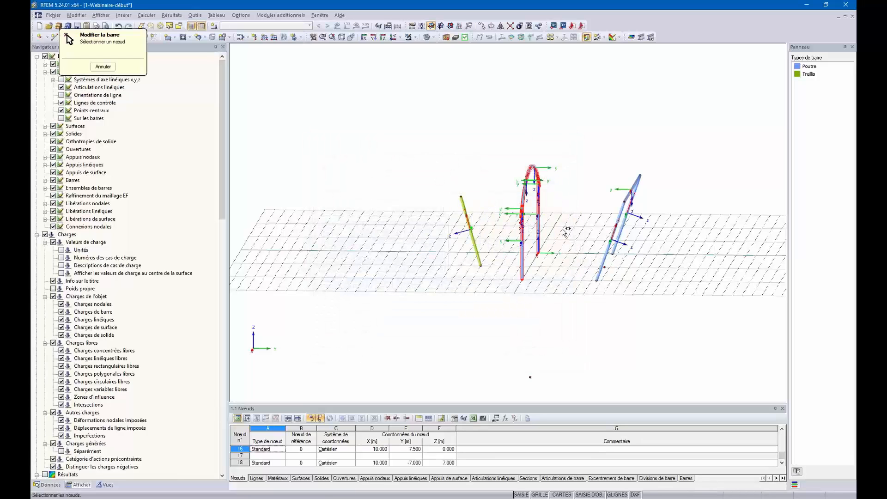
pyautogui.scroll(2, 514, 277)
pyautogui.click(531, 368)
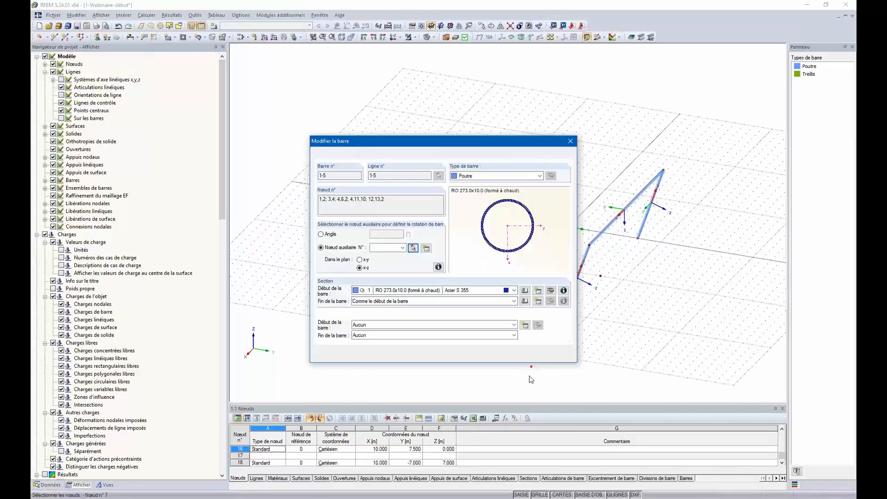
pyautogui.click(522, 355)
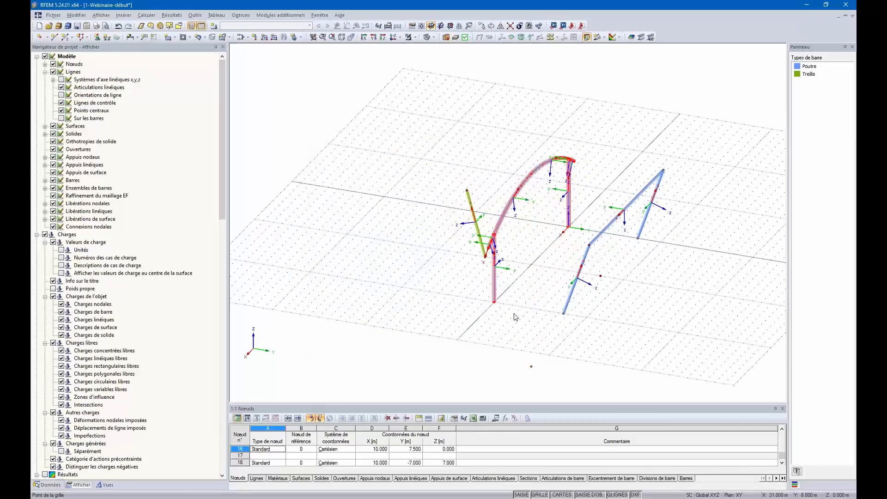
# - Orient the three members of the leaning frame by auxiliary node 16 on the ground between its columns, using the x-z plane option
pyautogui.moveTo(435, 320)
pyautogui.keyDown('ctrl'); pyautogui.mouseDown(button='middle')
pyautogui.moveTo(410, 321)
pyautogui.moveTo(424, 319)
pyautogui.moveTo(411, 346)
pyautogui.moveTo(448, 331)
pyautogui.mouseUp(button='middle'); pyautogui.keyUp('ctrl')
pyautogui.keyDown('ctrl'); pyautogui.moveTo(539, 245); pyautogui.dragTo(587, 317, button='middle'); pyautogui.keyUp('ctrl')
pyautogui.click(649, 236)
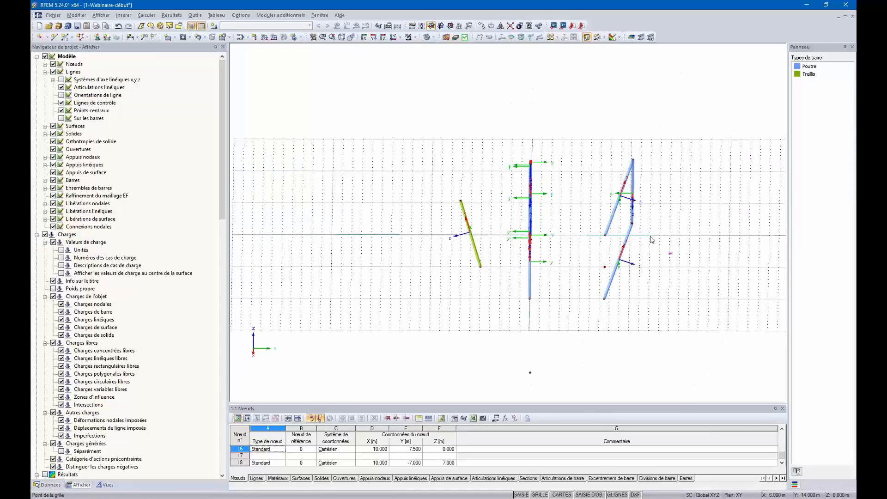
pyautogui.click(627, 176)
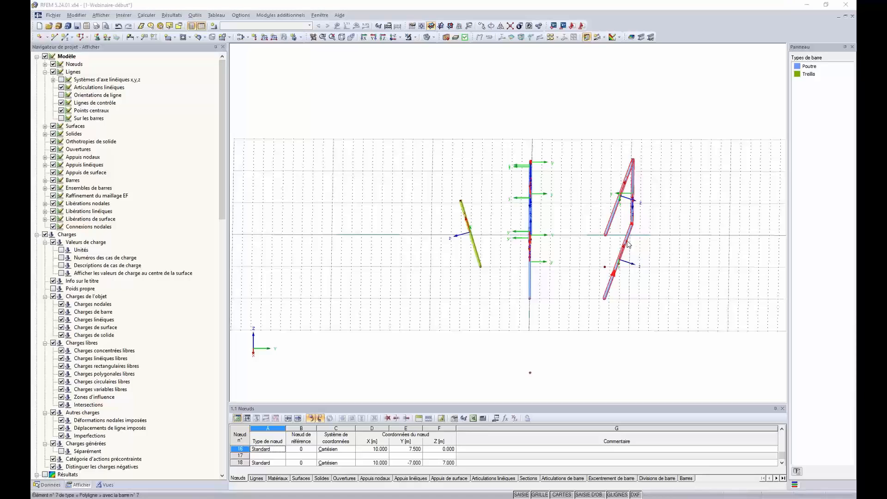
pyautogui.doubleClick(628, 244)
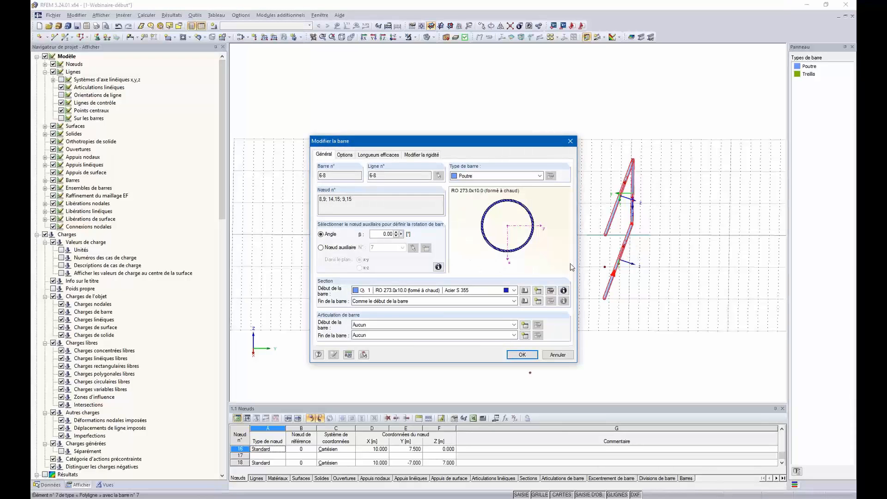
pyautogui.click(342, 247)
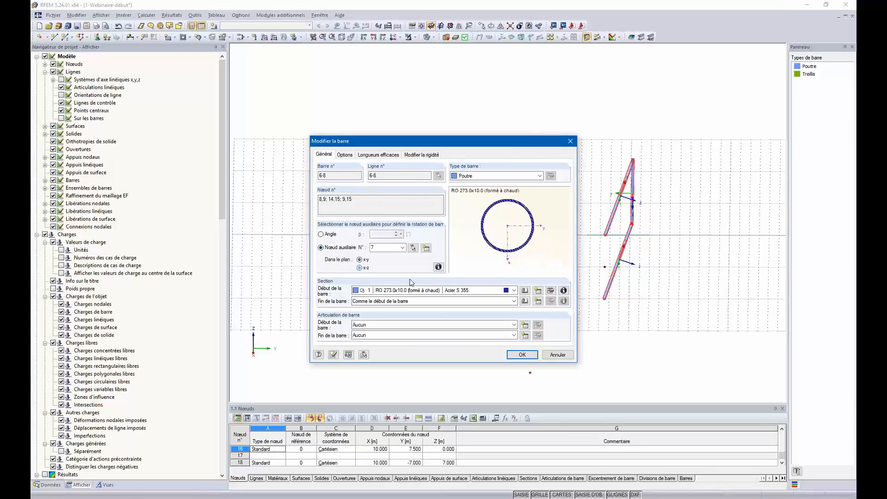
pyautogui.click(413, 248)
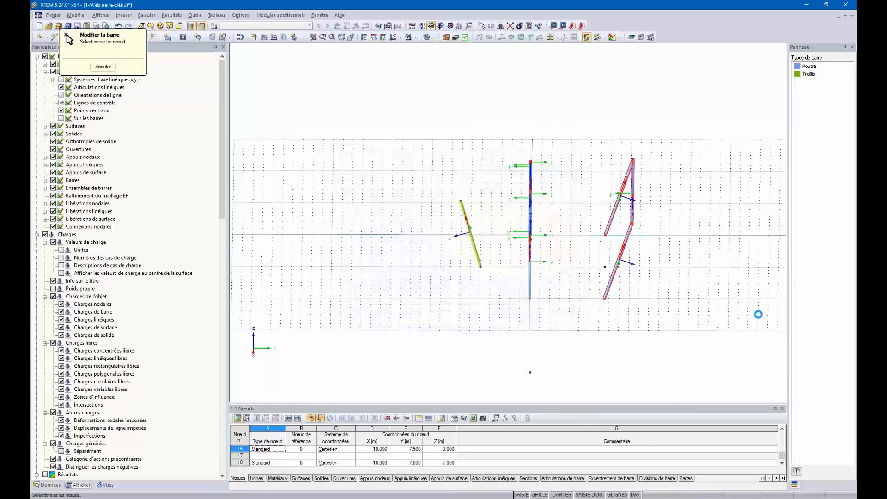
pyautogui.click(605, 267)
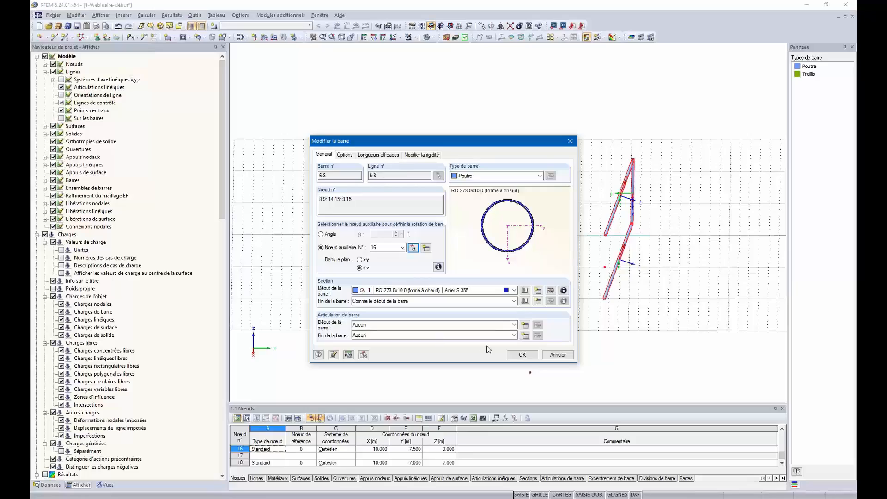
pyautogui.click(522, 354)
# - Turn off the display of the members' local axis systems
pyautogui.keyDown('ctrl'); pyautogui.moveTo(607, 310); pyautogui.dragTo(579, 269, button='middle'); pyautogui.keyUp('ctrl')
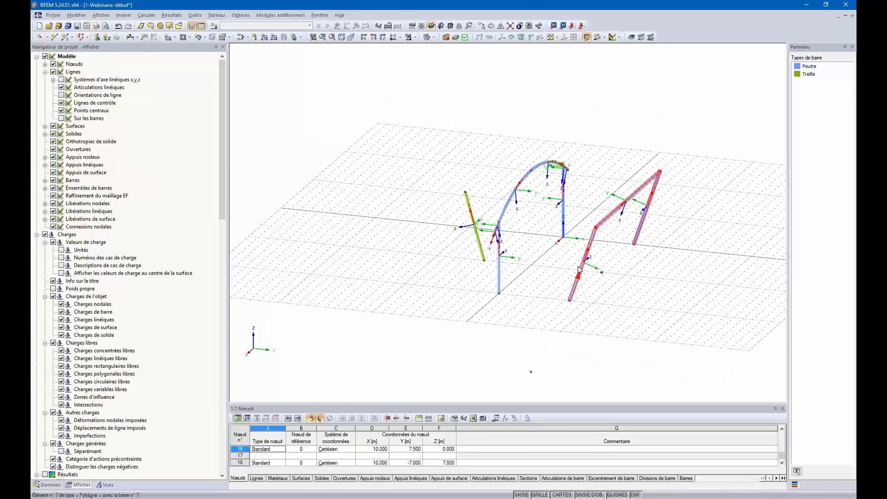
pyautogui.rightClick(582, 269)
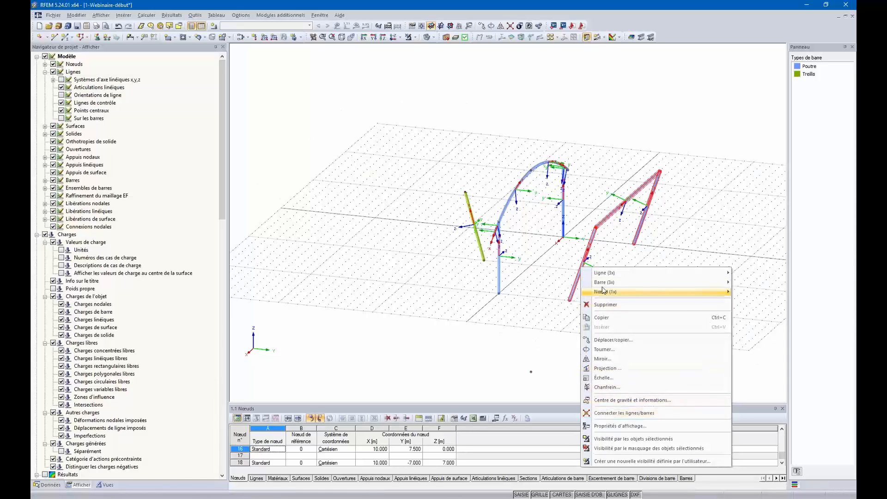
pyautogui.click(534, 259)
pyautogui.rightClick(580, 273)
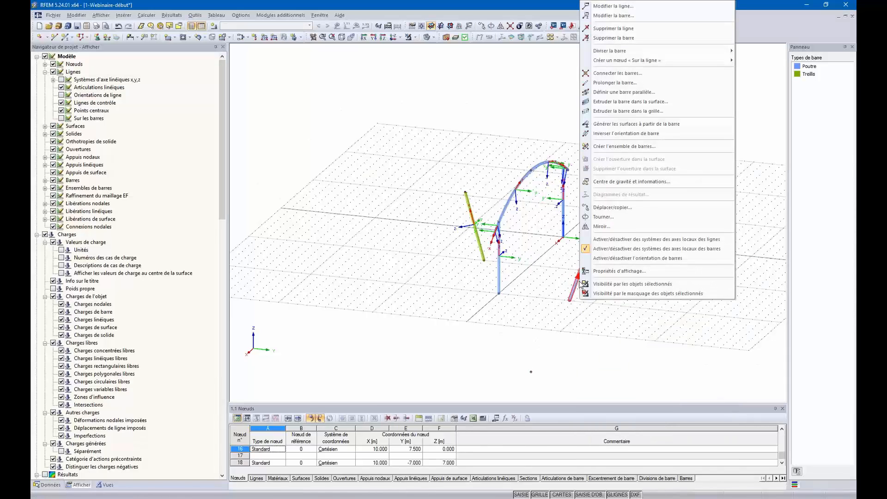
pyautogui.click(602, 257)
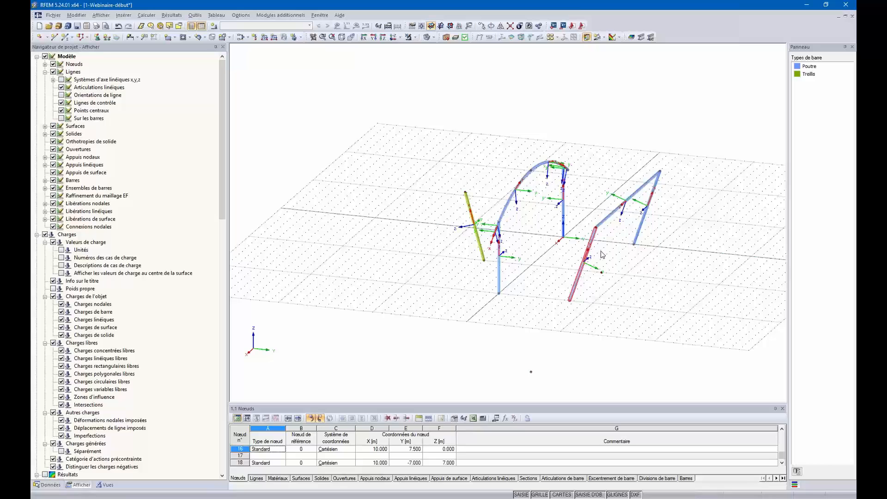
pyautogui.click(515, 317)
pyautogui.keyDown('ctrl'); pyautogui.moveTo(515, 320); pyautogui.dragTo(547, 319, button='middle'); pyautogui.keyUp('ctrl')
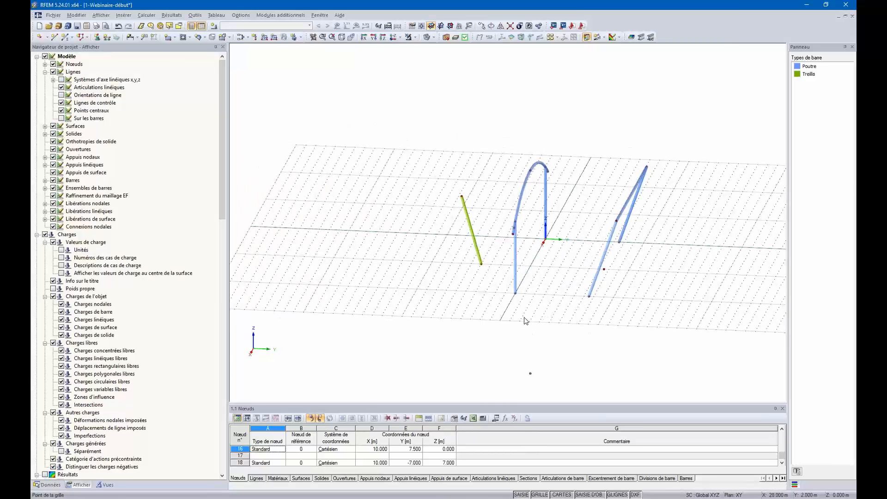
# - Copy the base node of the inclined truss member once by -5 m along Y
pyautogui.keyDown('ctrl'); pyautogui.moveTo(414, 307); pyautogui.dragTo(482, 269, button='middle'); pyautogui.keyUp('ctrl')
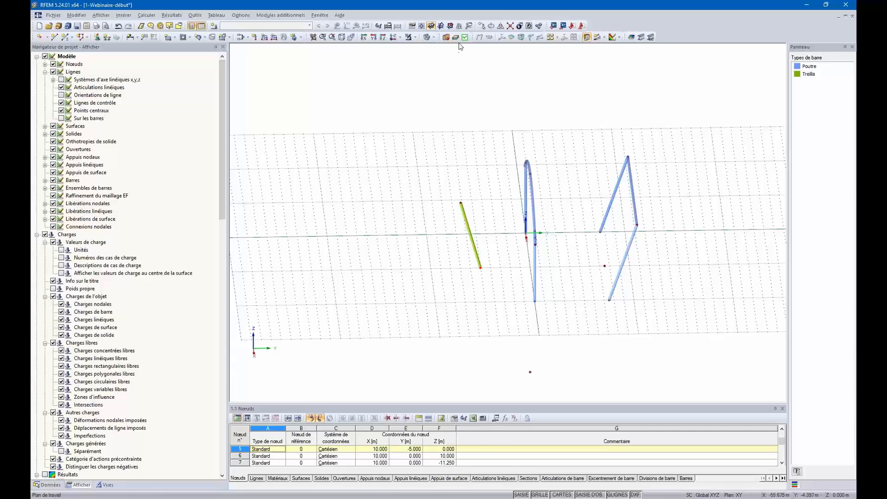
pyautogui.click(480, 26)
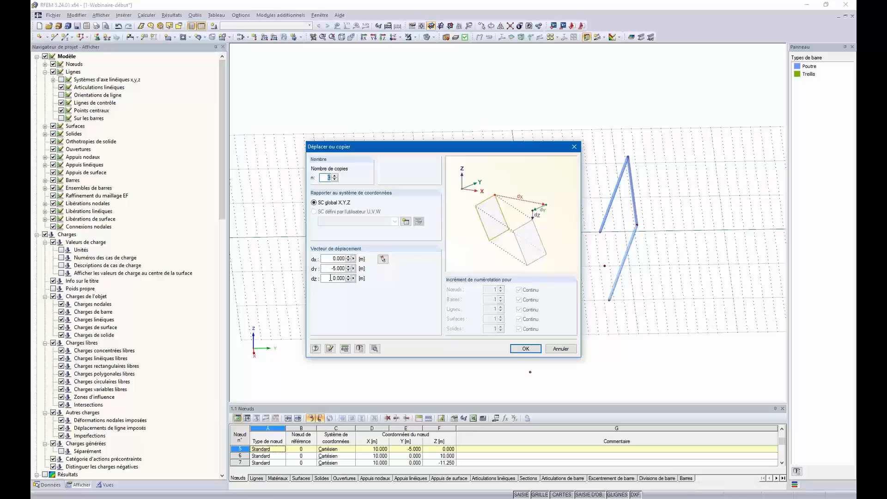
pyautogui.click(335, 176)
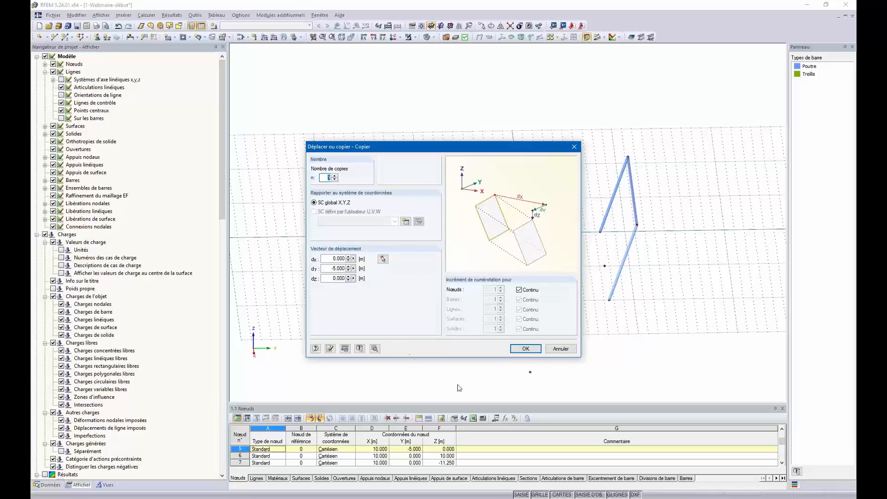
pyautogui.click(532, 351)
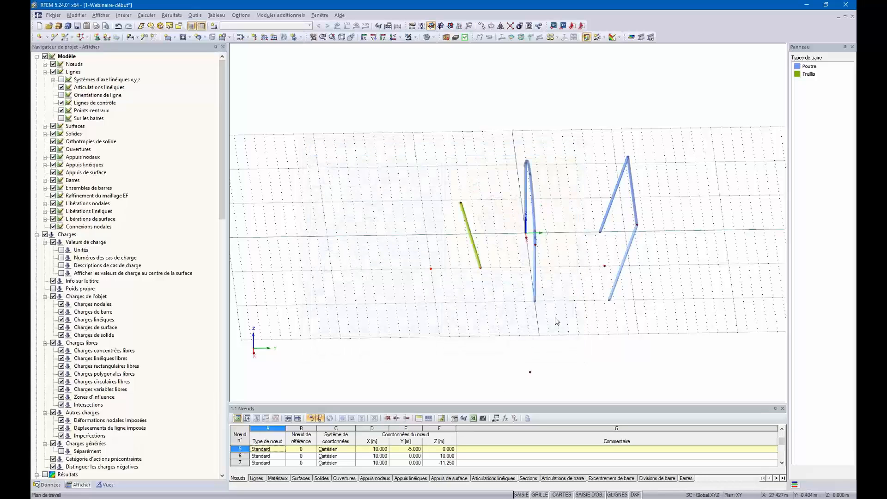
# - Copy the base node of the leaning frame's front column once with a displacement of 6 m along Y
pyautogui.keyDown('ctrl'); pyautogui.moveTo(556, 321); pyautogui.dragTo(577, 309, button='middle'); pyautogui.keyUp('ctrl')
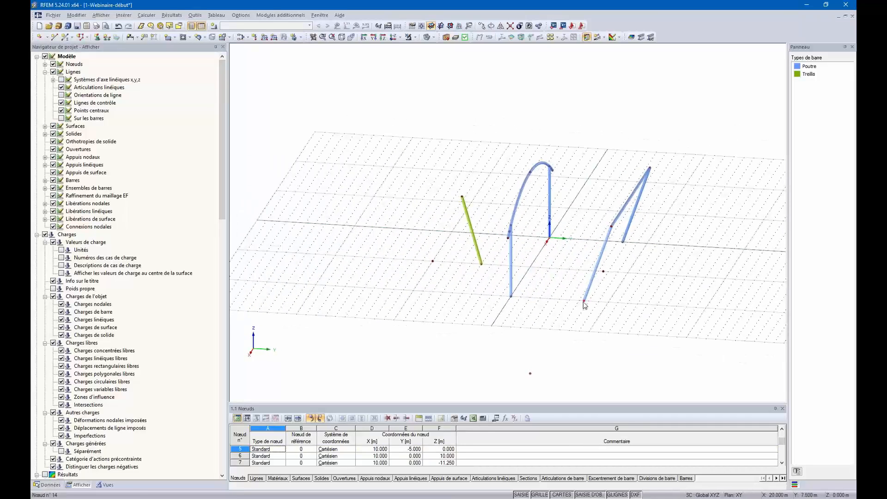
pyautogui.click(584, 302)
pyautogui.click(482, 27)
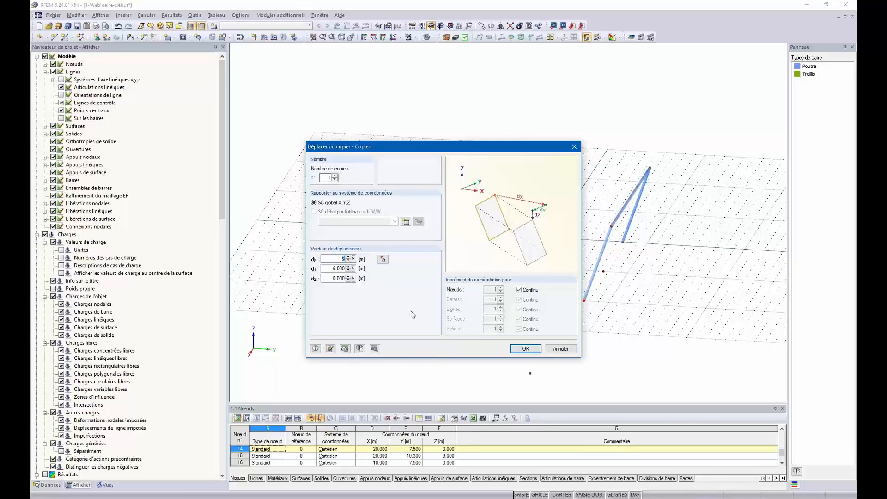
pyautogui.click(525, 347)
# - Start a new member and select the solid cable section Câble PE 20 from manufacturer Pfeifer for it
pyautogui.keyDown('ctrl'); pyautogui.moveTo(647, 305); pyautogui.dragTo(600, 295, button='middle'); pyautogui.keyUp('ctrl')
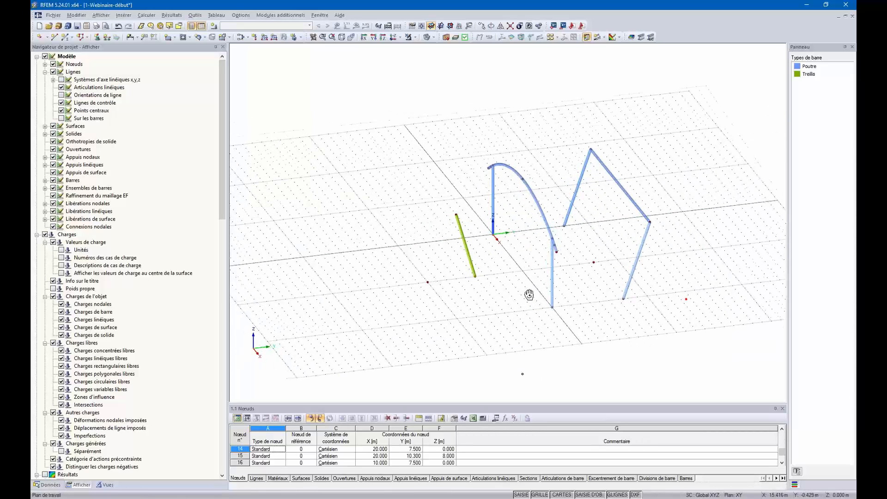
pyautogui.keyDown('ctrl'); pyautogui.moveTo(529, 294); pyautogui.dragTo(499, 277, button='middle'); pyautogui.keyUp('ctrl')
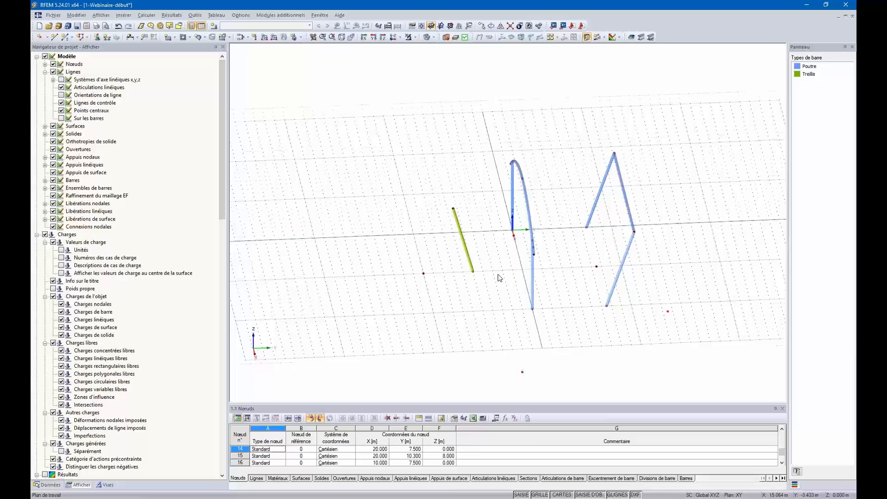
pyautogui.click(67, 38)
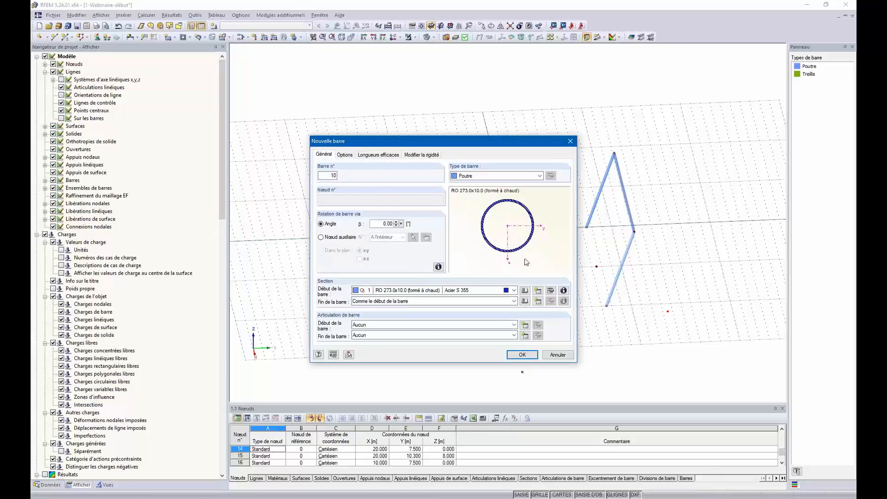
pyautogui.click(525, 290)
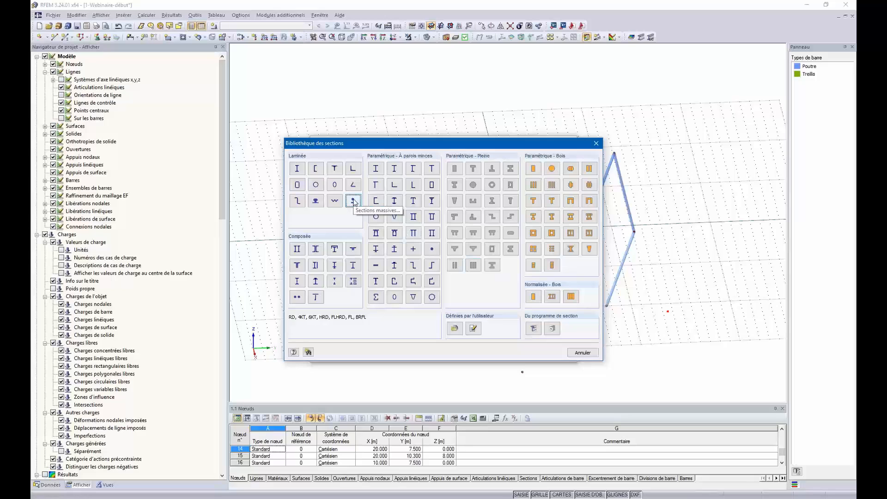
pyautogui.press('Escape')
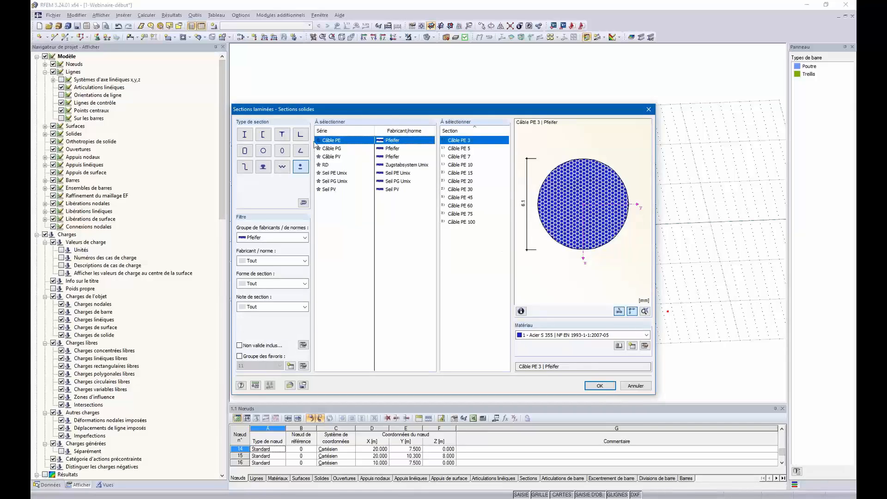
pyautogui.click(275, 237)
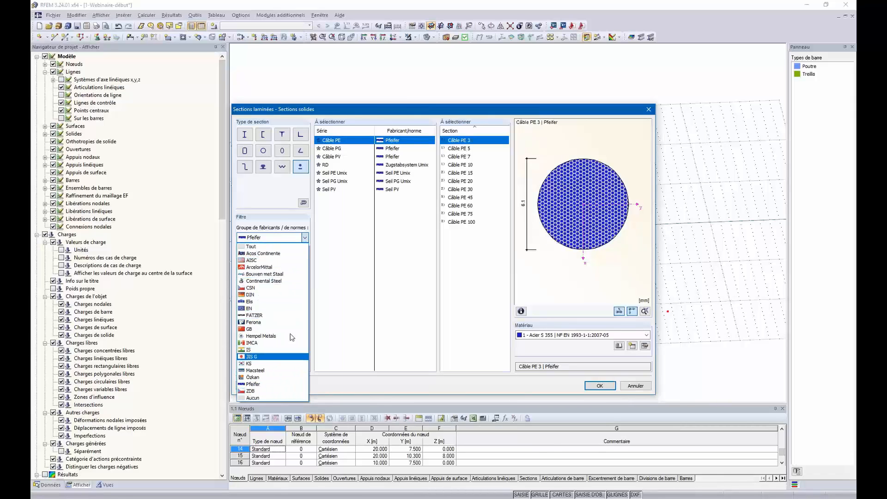
pyautogui.click(342, 250)
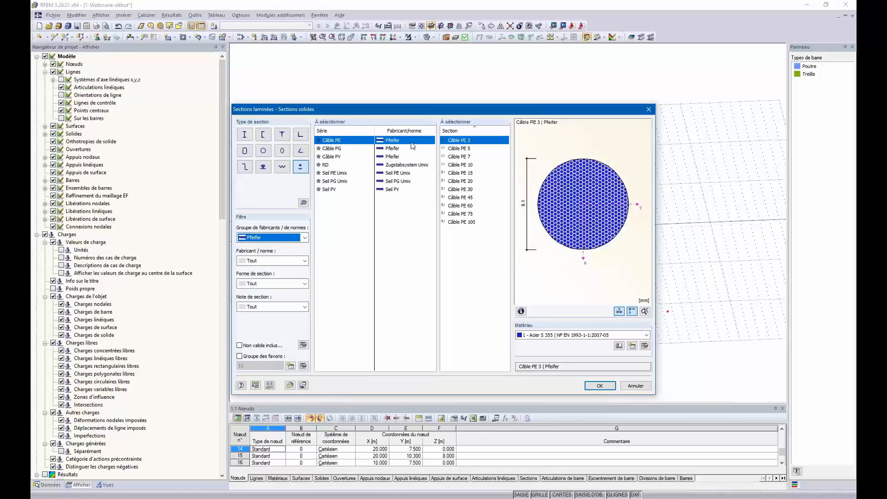
pyautogui.click(463, 181)
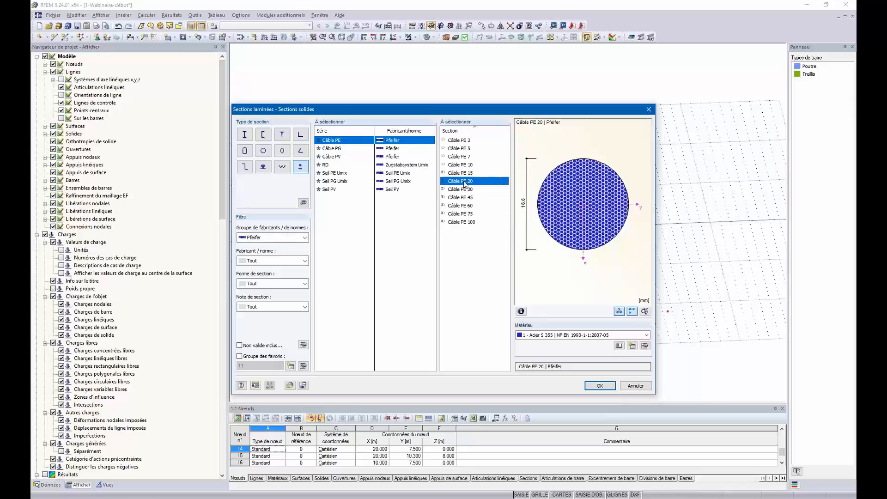
# - Assign the Pfeifer material Seil PE Umix to the Câble PE 20 section, reviewing the Câble category in the material library
pyautogui.click(628, 336)
pyautogui.click(577, 350)
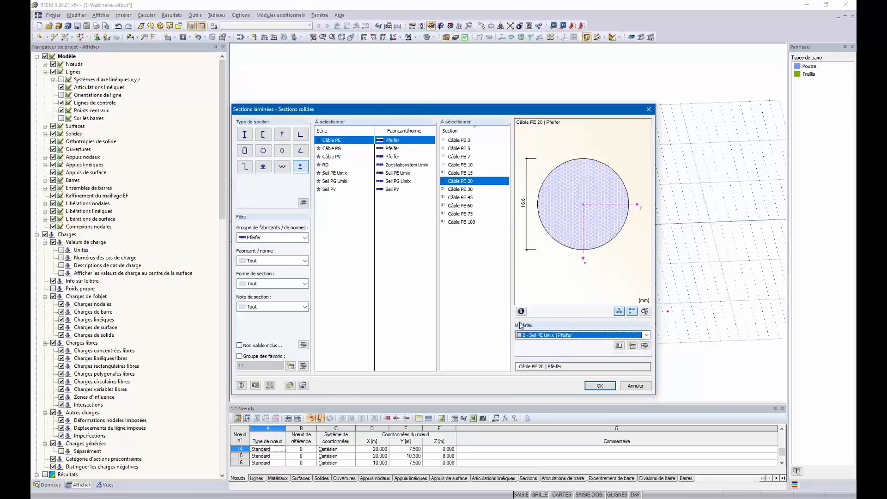
pyautogui.click(619, 345)
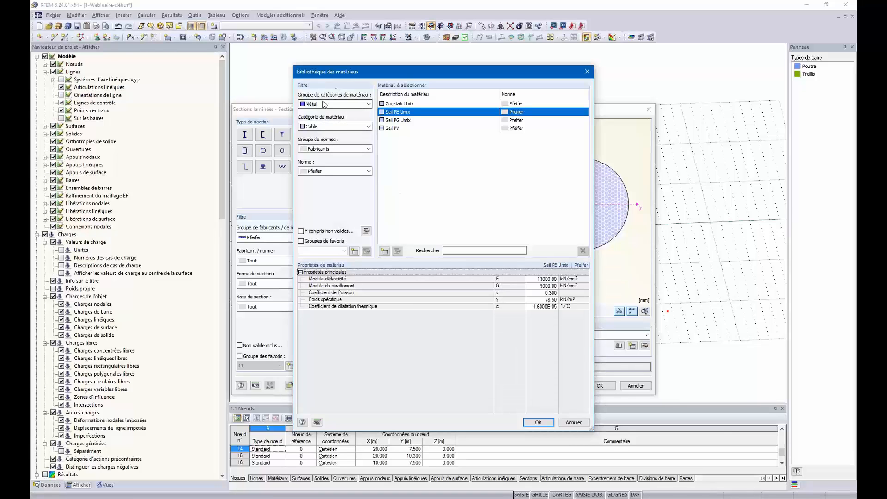
pyautogui.click(355, 128)
pyautogui.click(329, 167)
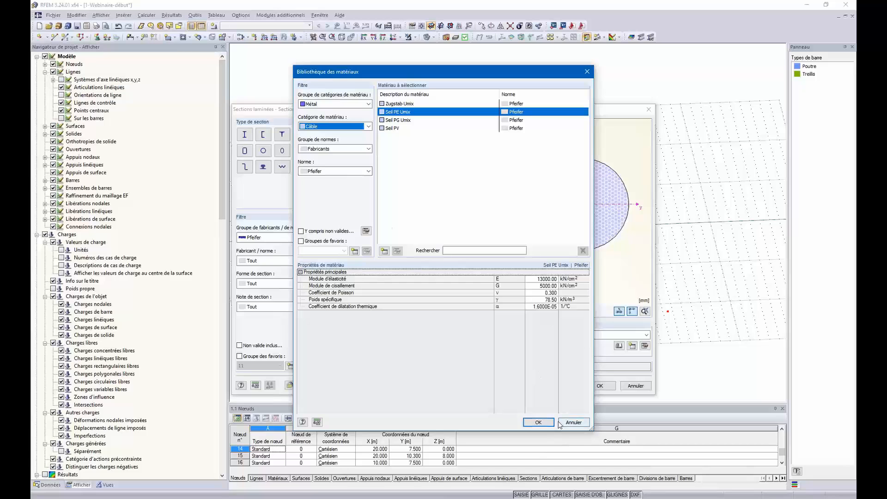
pyautogui.click(574, 423)
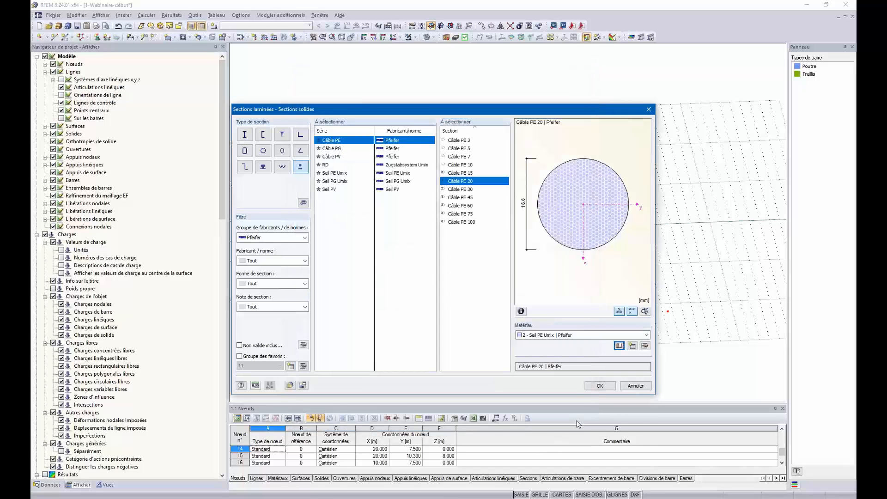
pyautogui.click(599, 386)
pyautogui.click(522, 356)
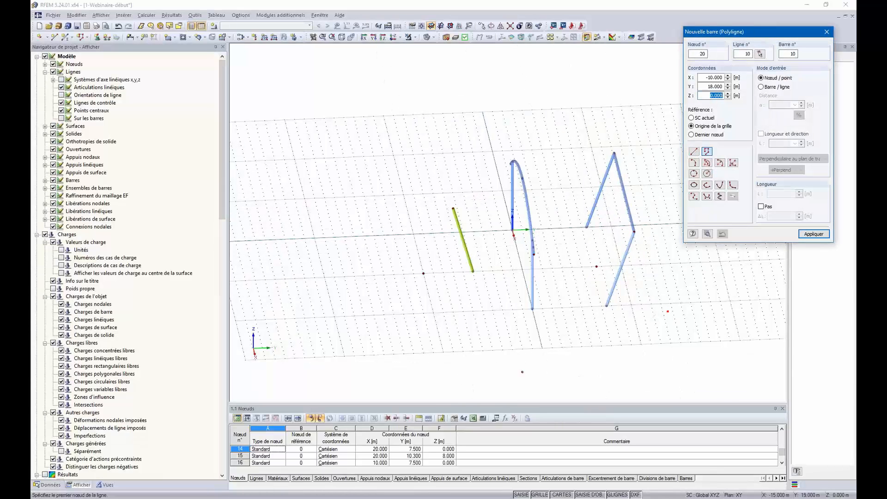
# - Draw the cable polyline from the anchor node beside the truss member over its top, the front arch column and the leaning frame to the other anchor node
pyautogui.click(423, 273)
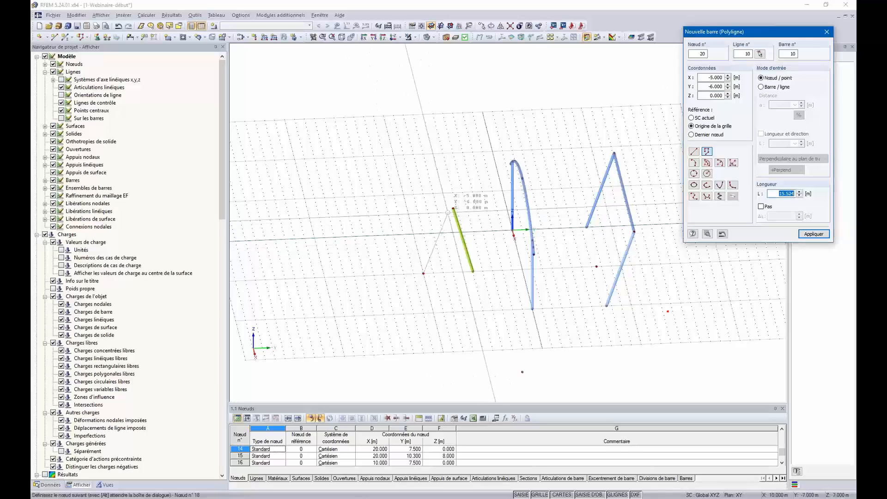
pyautogui.click(453, 209)
pyautogui.keyDown('ctrl'); pyautogui.moveTo(483, 234); pyautogui.dragTo(508, 287, button='middle'); pyautogui.keyUp('ctrl')
pyautogui.click(617, 253)
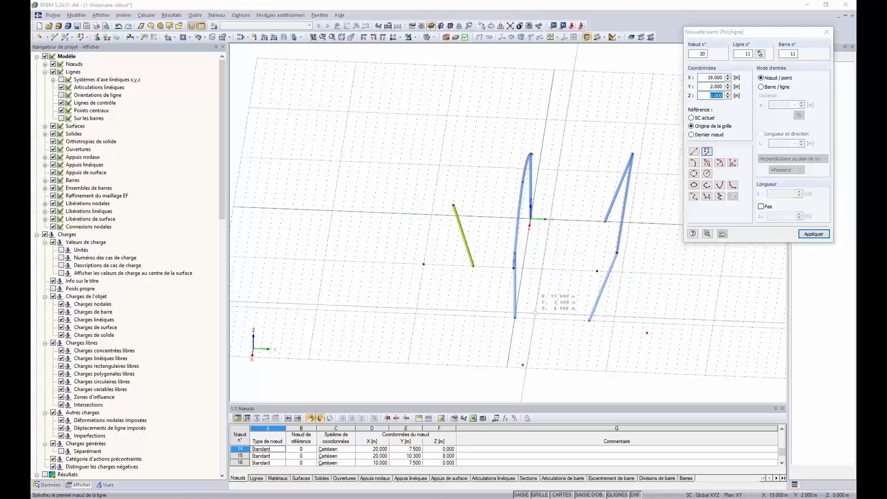
pyautogui.press('Escape')
# - Connect the cable polyline with the structure at the leaning frame's front top node, the front arch column's top and the truss member's top
pyautogui.keyDown('ctrl'); pyautogui.moveTo(564, 277); pyautogui.dragTo(525, 288, button='middle'); pyautogui.keyUp('ctrl')
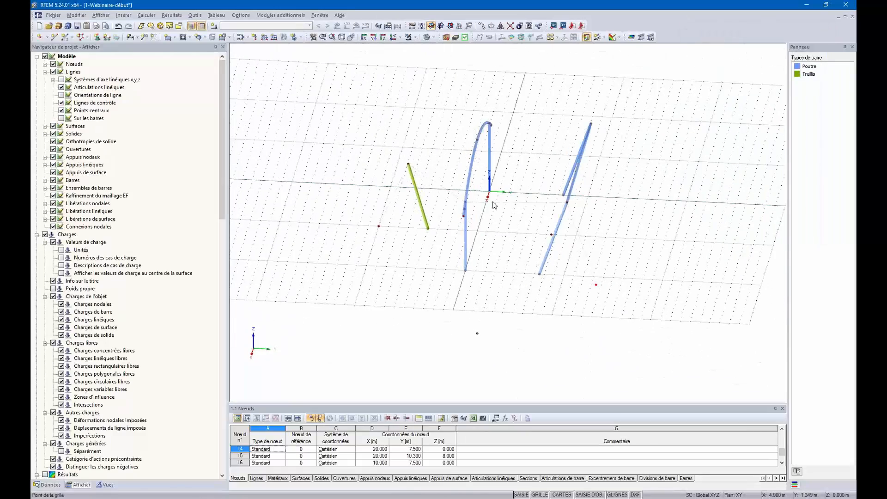
pyautogui.keyDown('ctrl'); pyautogui.moveTo(390, 203); pyautogui.dragTo(590, 314, button='middle'); pyautogui.keyUp('ctrl')
pyautogui.click(510, 25)
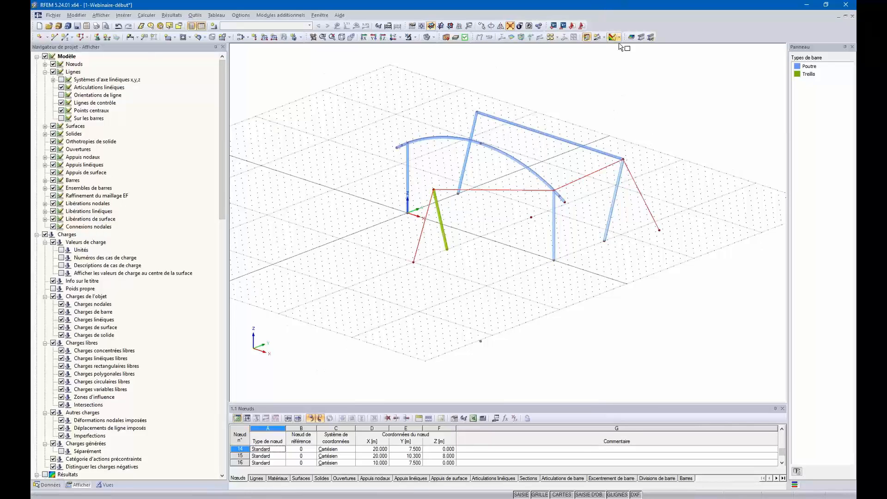
pyautogui.moveTo(609, 130); pyautogui.dragTo(666, 188)
pyautogui.moveTo(529, 178); pyautogui.dragTo(568, 192)
pyautogui.moveTo(431, 179); pyautogui.dragTo(457, 214)
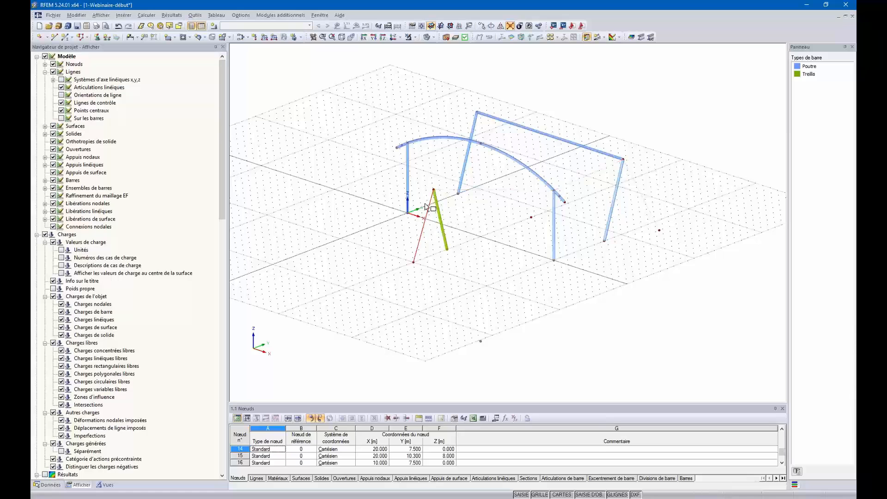
pyautogui.press('Escape')
# - Delete the middle cable member running from the truss member's top over the front arch column to the leaning frame
pyautogui.keyDown('ctrl'); pyautogui.moveTo(503, 190); pyautogui.dragTo(555, 217, button='middle'); pyautogui.keyUp('ctrl')
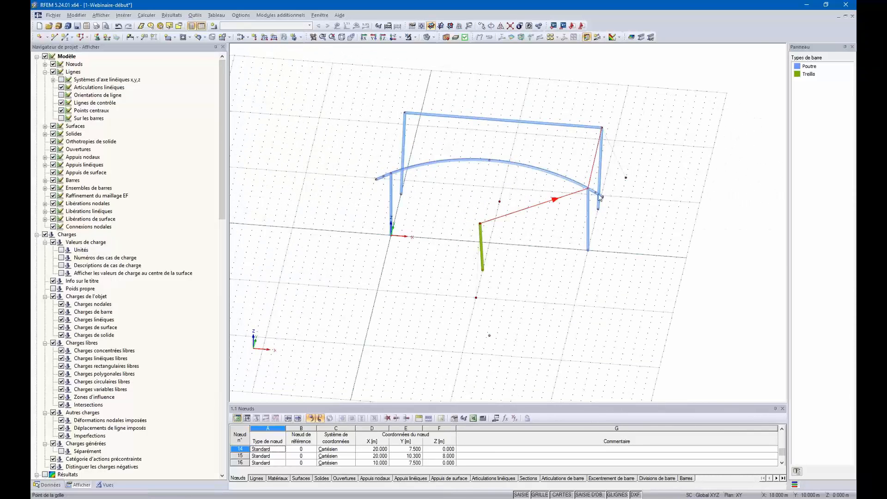
pyautogui.scroll(5, 587, 186)
pyautogui.scroll(-10, 504, 215)
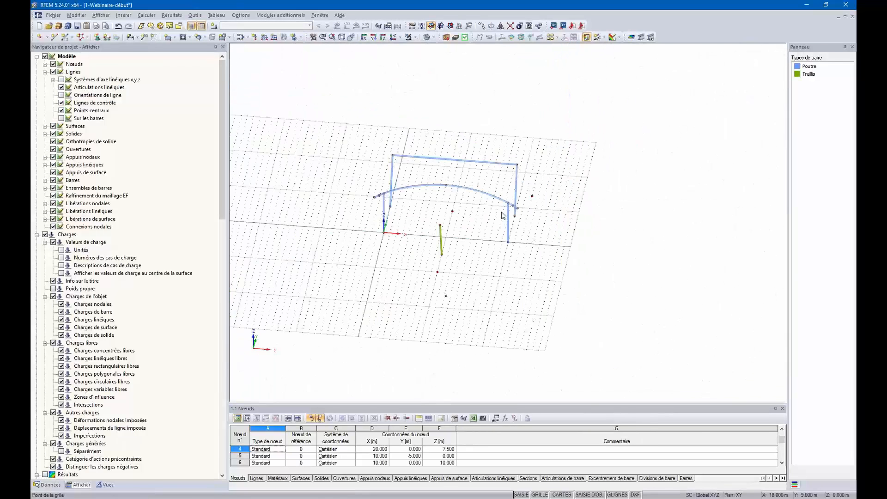
pyautogui.scroll(3, 501, 219)
pyautogui.keyDown('ctrl'); pyautogui.moveTo(569, 273); pyautogui.dragTo(427, 276, button='middle'); pyautogui.keyUp('ctrl')
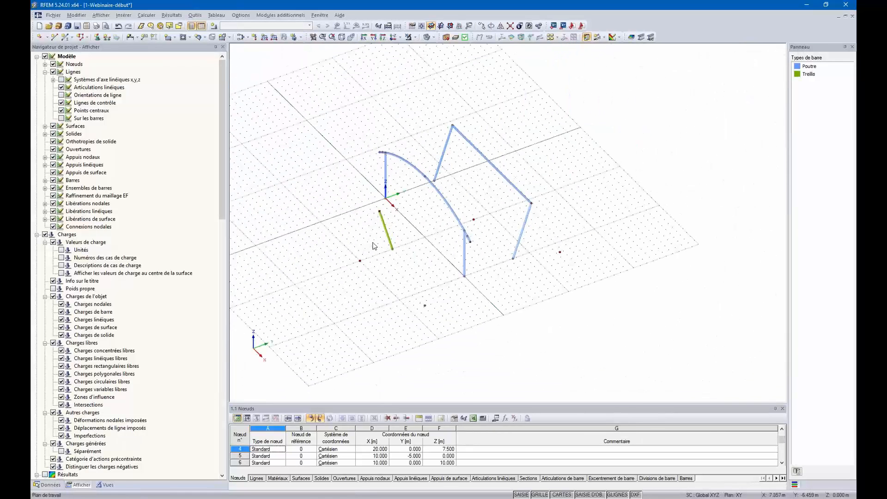
# - Draw a single-line member with section Câble PE 20 from the truss member's top node to the front arch column's top node
pyautogui.click(66, 38)
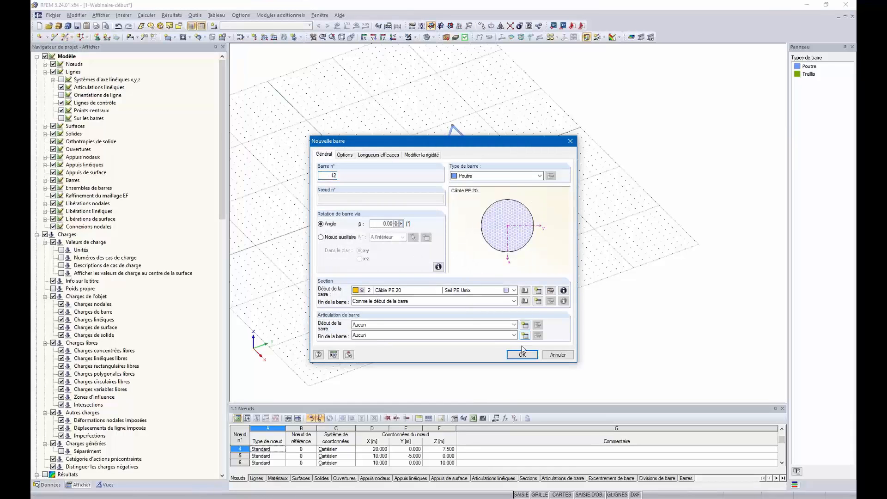
pyautogui.press('Return')
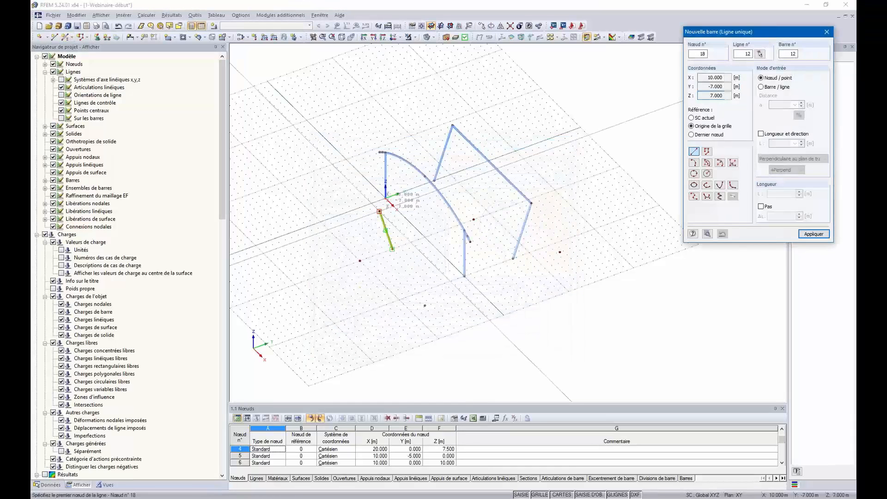
pyautogui.click(385, 197)
pyautogui.scroll(5, 493, 266)
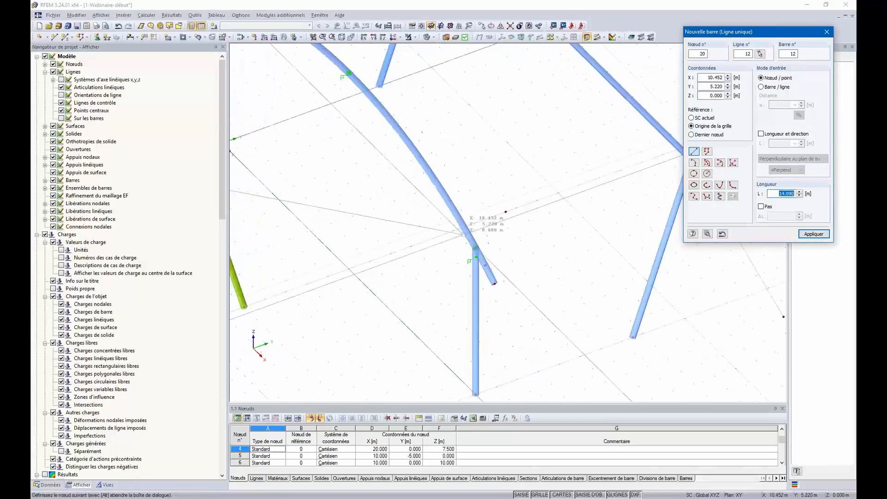
pyautogui.click(492, 266)
# - Draw a second single-line Câble PE 20 member from the front arch column's top node to the leaning frame's front top node
pyautogui.scroll(-5, 492, 266)
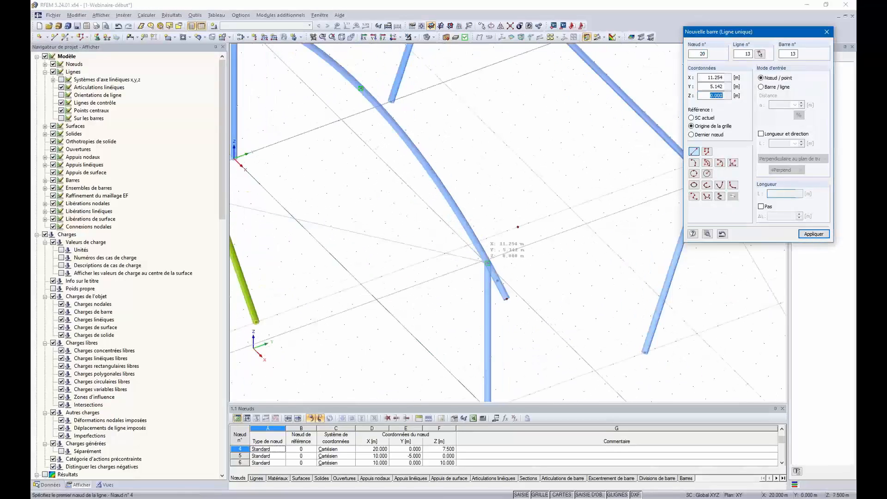
pyautogui.scroll(5, 488, 267)
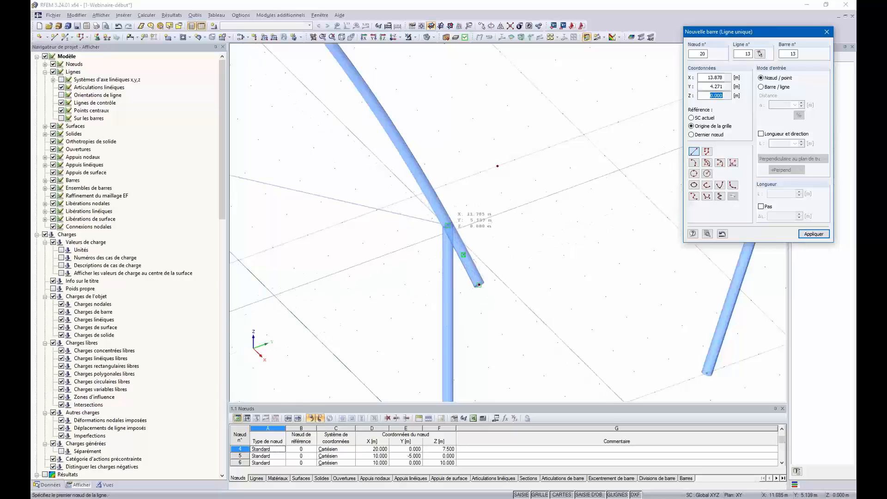
pyautogui.click(447, 225)
pyautogui.scroll(-5, 447, 225)
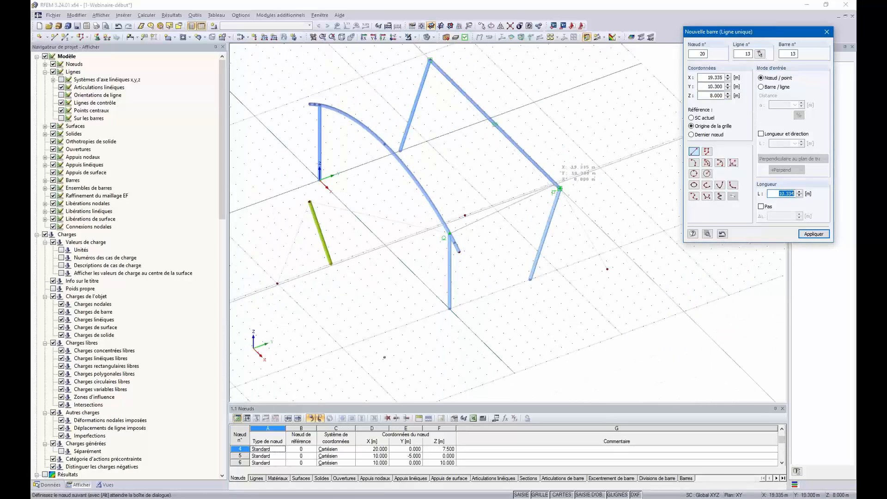
pyautogui.press('Escape')
pyautogui.press('Escape')
pyautogui.keyDown('ctrl'); pyautogui.moveTo(499, 272); pyautogui.dragTo(331, 254, button='middle'); pyautogui.keyUp('ctrl')
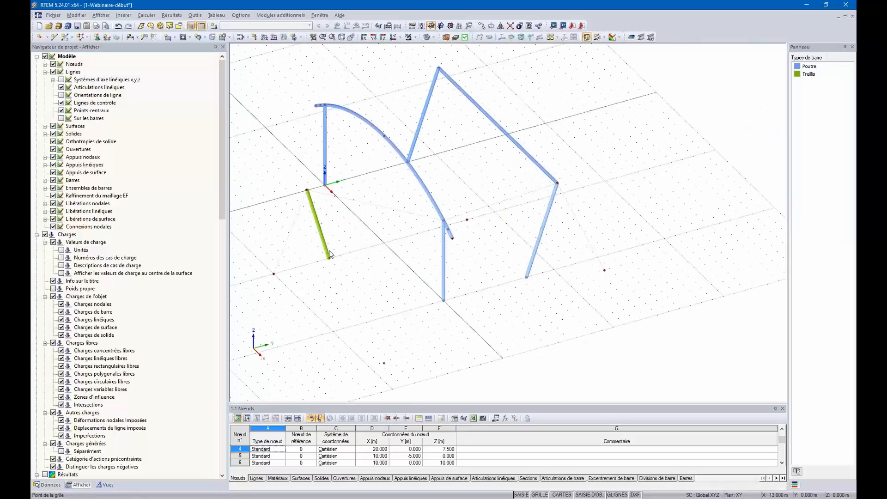
# - Set the member type of all four Câble PE 20 members to Câble
pyautogui.keyDown('ctrl'); pyautogui.click(291, 230); pyautogui.keyUp('ctrl')
pyautogui.keyDown('ctrl'); pyautogui.click(396, 210); pyautogui.keyUp('ctrl')
pyautogui.keyDown('ctrl'); pyautogui.click(483, 207); pyautogui.keyUp('ctrl')
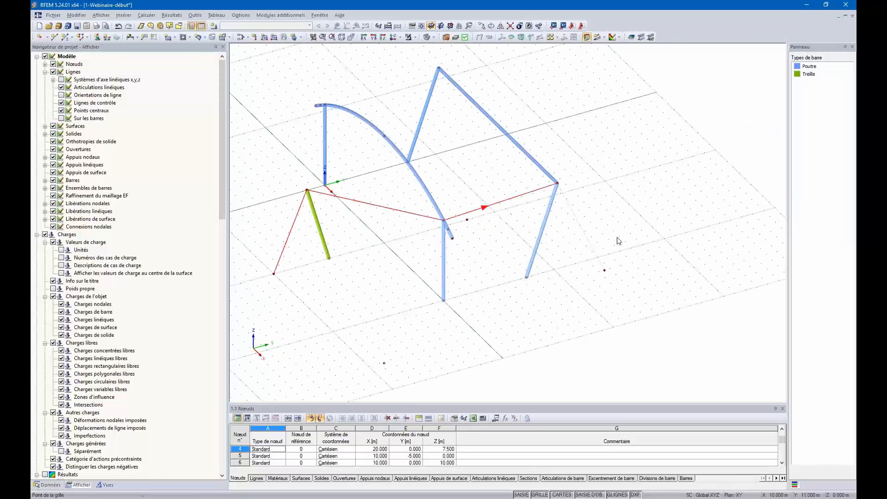
pyautogui.keyDown('ctrl'); pyautogui.click(590, 244); pyautogui.keyUp('ctrl')
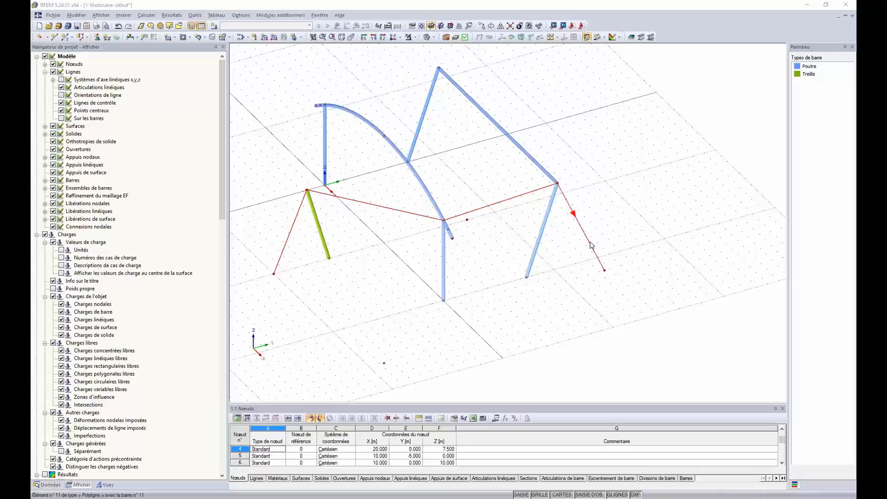
pyautogui.click(497, 176)
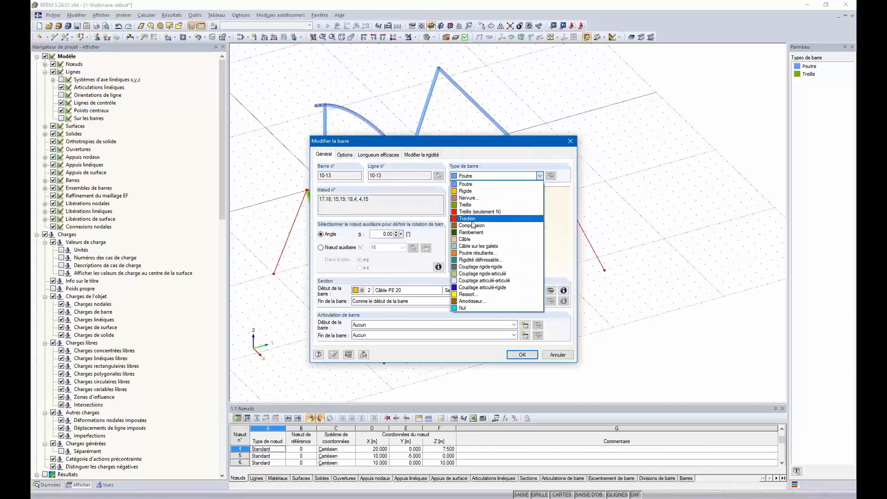
pyautogui.click(469, 240)
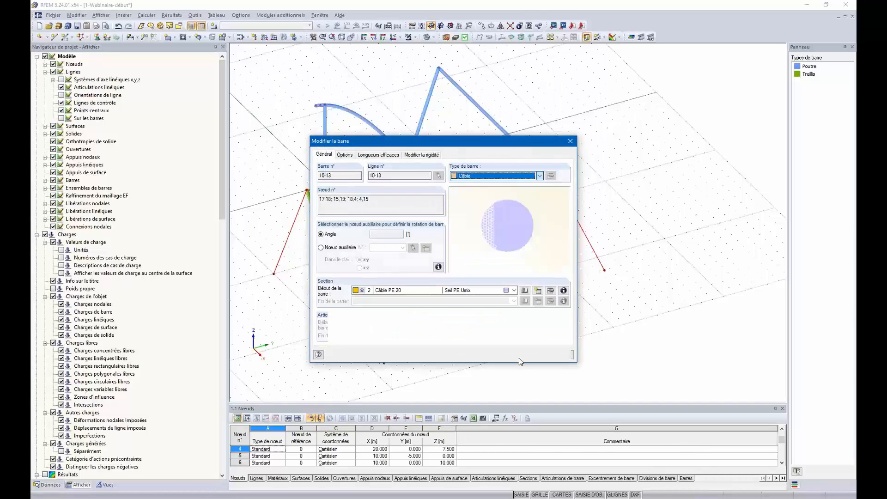
pyautogui.click(521, 355)
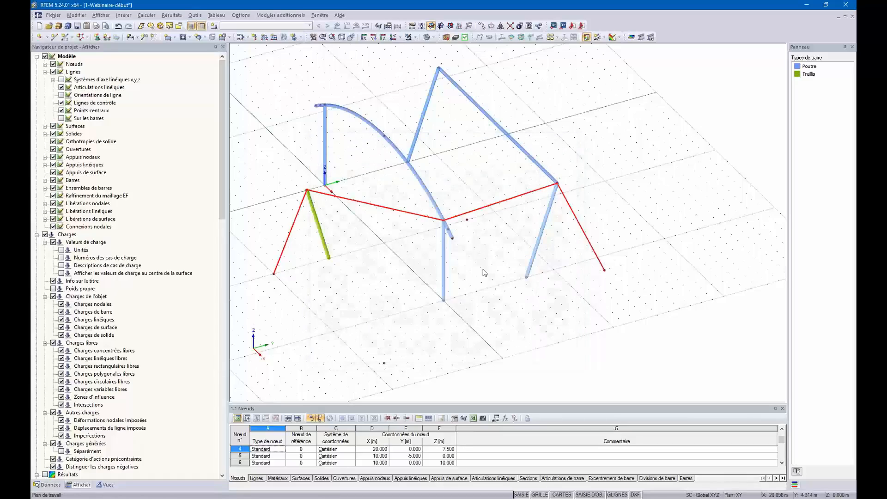
pyautogui.keyDown('ctrl'); pyautogui.moveTo(483, 261); pyautogui.dragTo(429, 286, button='middle'); pyautogui.keyUp('ctrl')
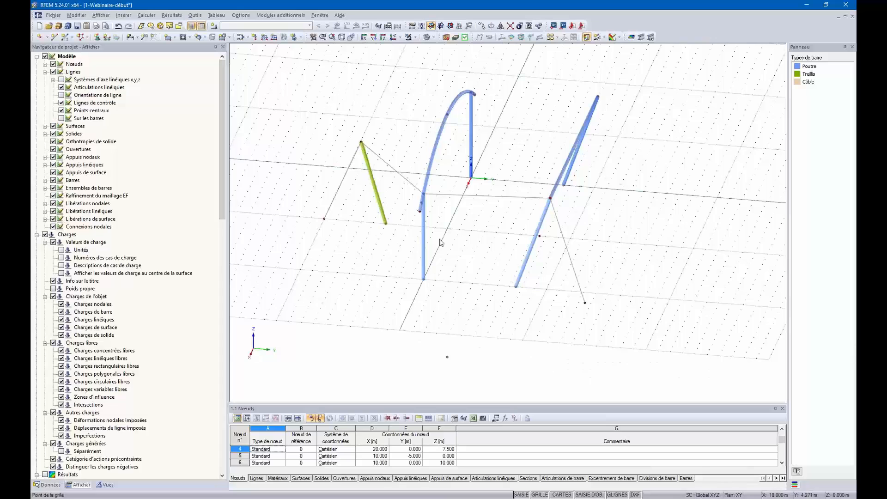
pyautogui.click(47, 485)
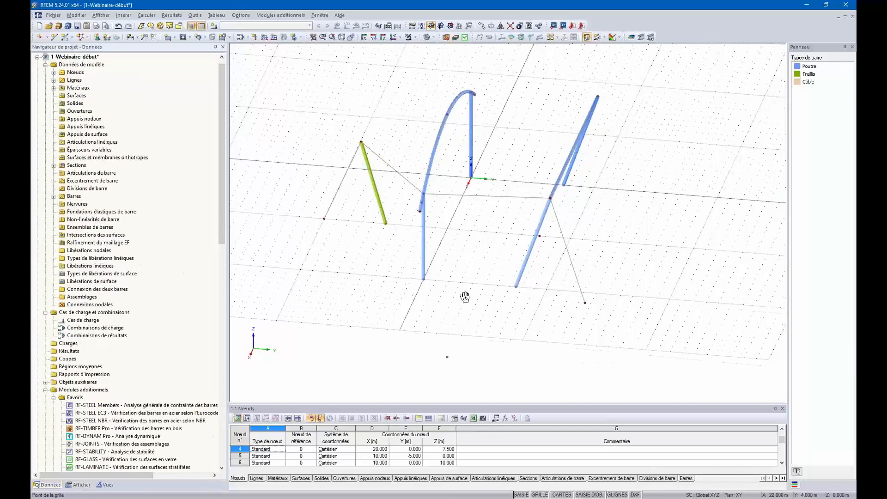
pyautogui.keyDown('ctrl'); pyautogui.moveTo(459, 297); pyautogui.dragTo(428, 293, button='middle'); pyautogui.keyUp('ctrl')
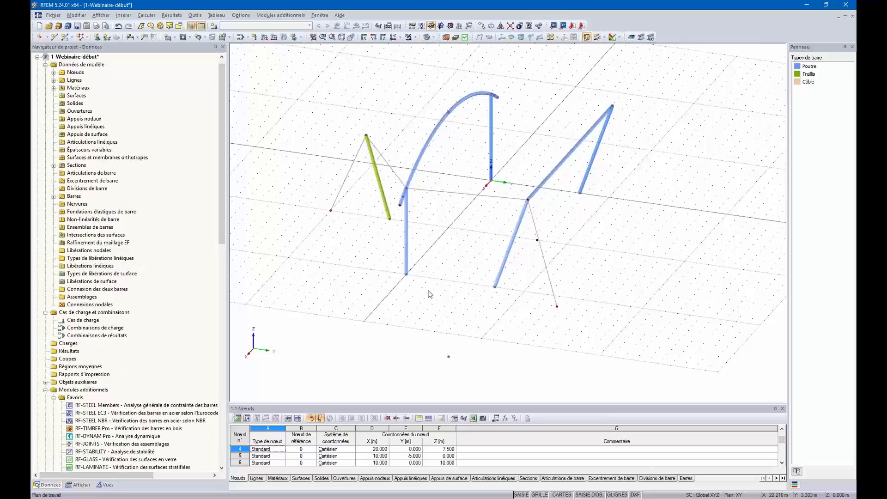
pyautogui.click(76, 485)
pyautogui.scroll(-10, 92, 295)
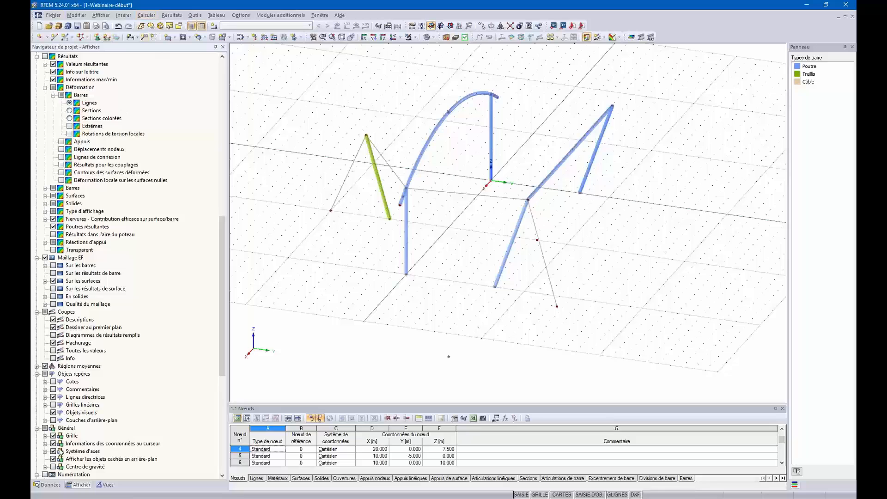
pyautogui.scroll(-11, 78, 462)
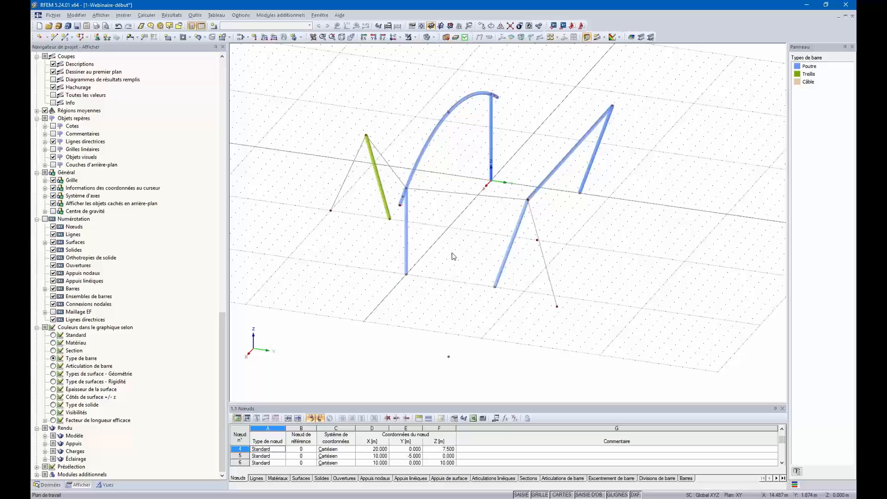
pyautogui.click(49, 485)
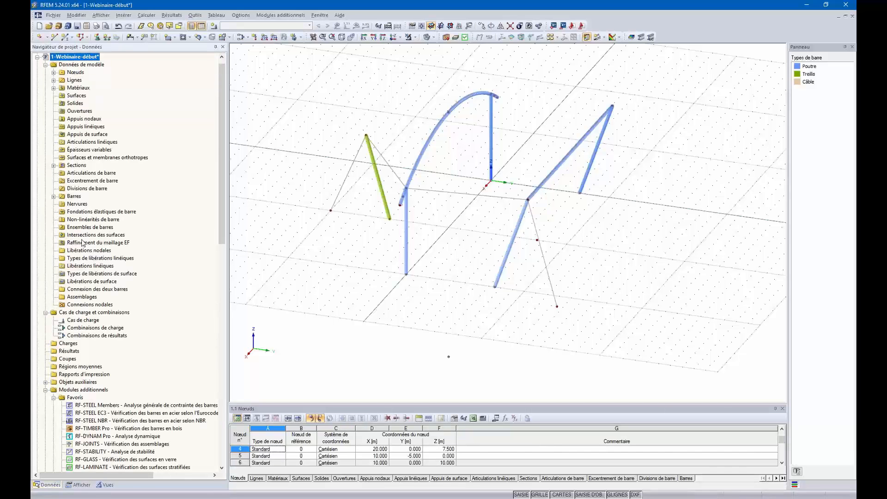
# - Mirror the four cable members as a copy about the Y-Z plane through the point X 10, Y 0, Z 10 m
pyautogui.keyDown('ctrl'); pyautogui.moveTo(267, 141); pyautogui.dragTo(394, 197, button='middle'); pyautogui.keyUp('ctrl')
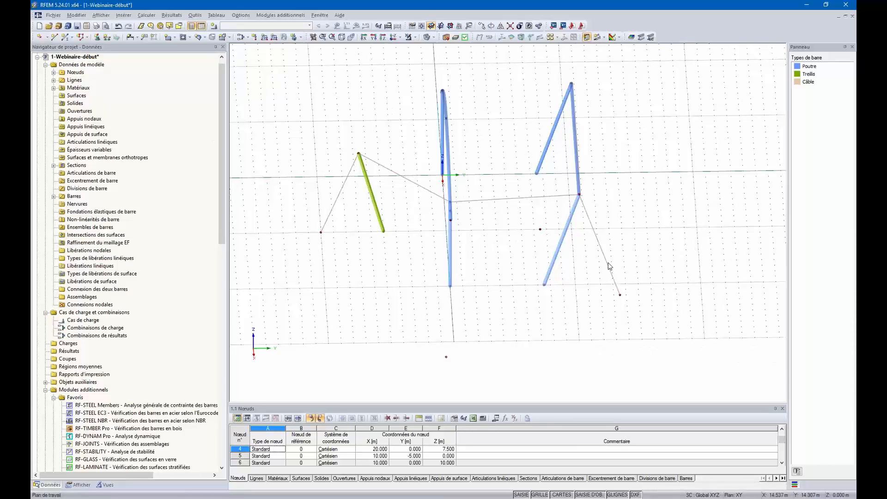
pyautogui.keyDown('ctrl'); pyautogui.moveTo(609, 266); pyautogui.dragTo(460, 245, button='middle'); pyautogui.keyUp('ctrl')
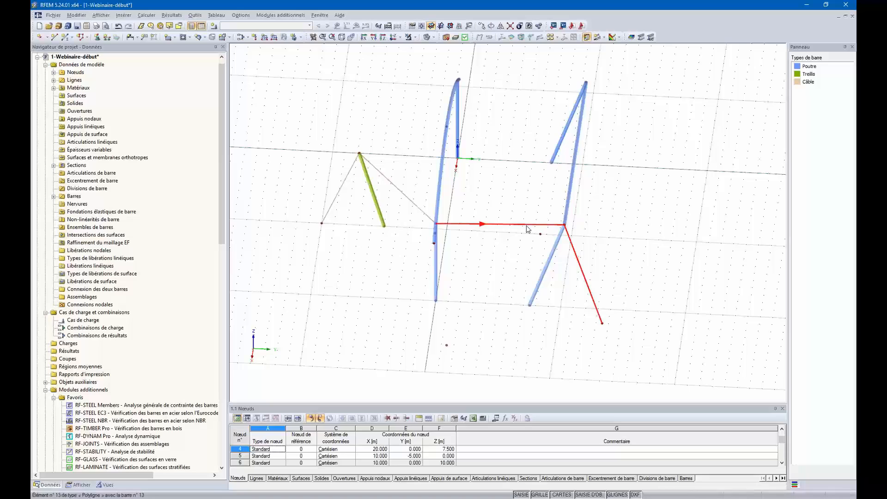
pyautogui.keyDown('ctrl'); pyautogui.moveTo(518, 266); pyautogui.dragTo(518, 111, button='middle'); pyautogui.keyUp('ctrl')
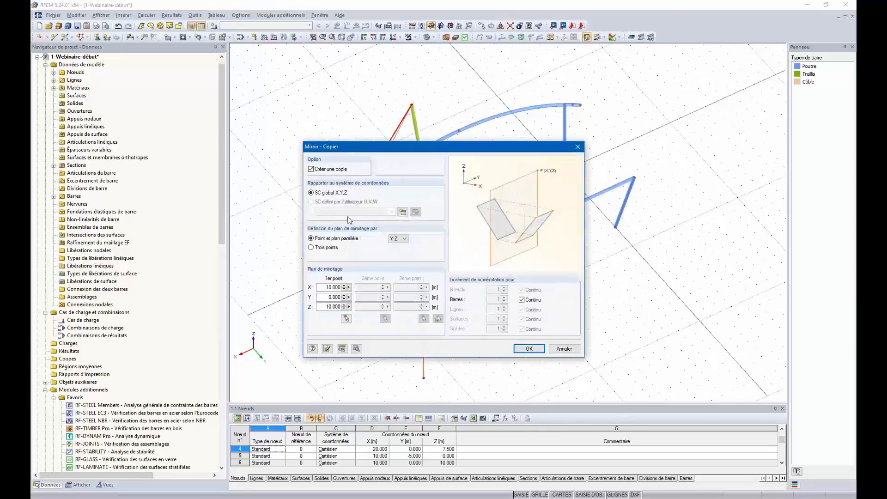
pyautogui.click(529, 348)
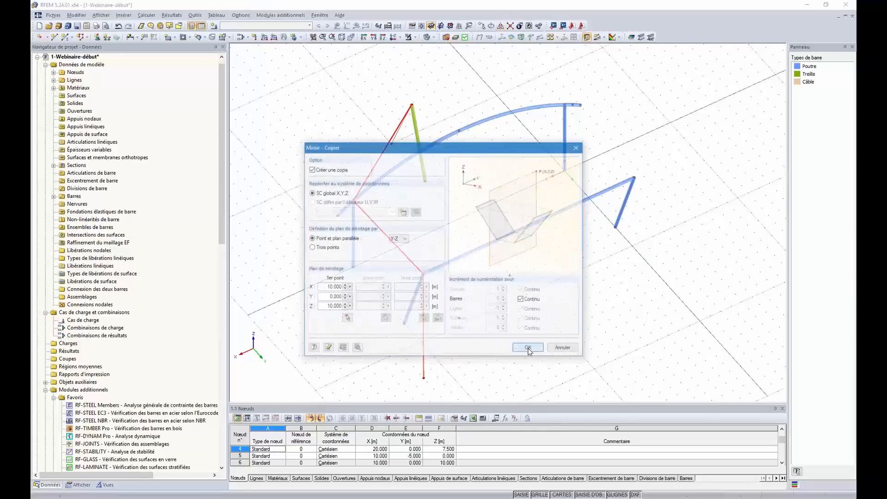
# - Create nodal supports fixing uX, uY, uZ and φZ and assign them to all base nodes of the columns, truss member and cables
pyautogui.keyDown('ctrl'); pyautogui.moveTo(468, 250); pyautogui.dragTo(489, 206, button='middle'); pyautogui.keyUp('ctrl')
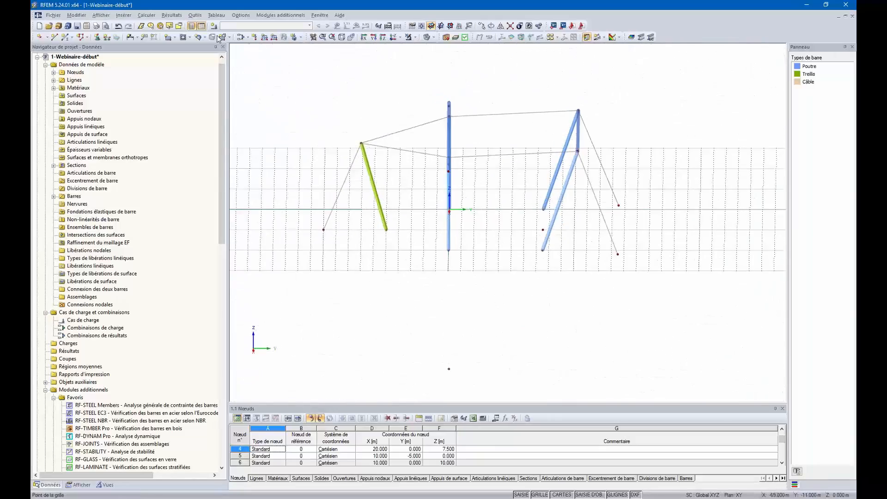
pyautogui.click(98, 38)
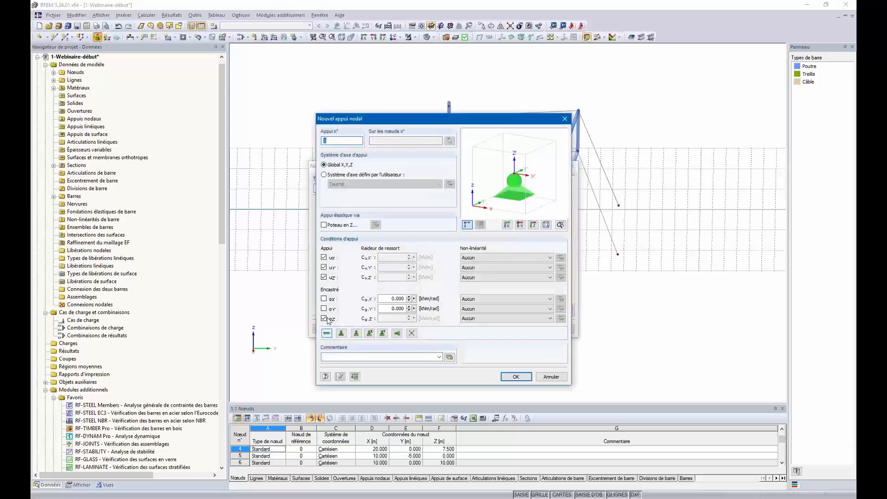
pyautogui.click(515, 377)
pyautogui.click(524, 329)
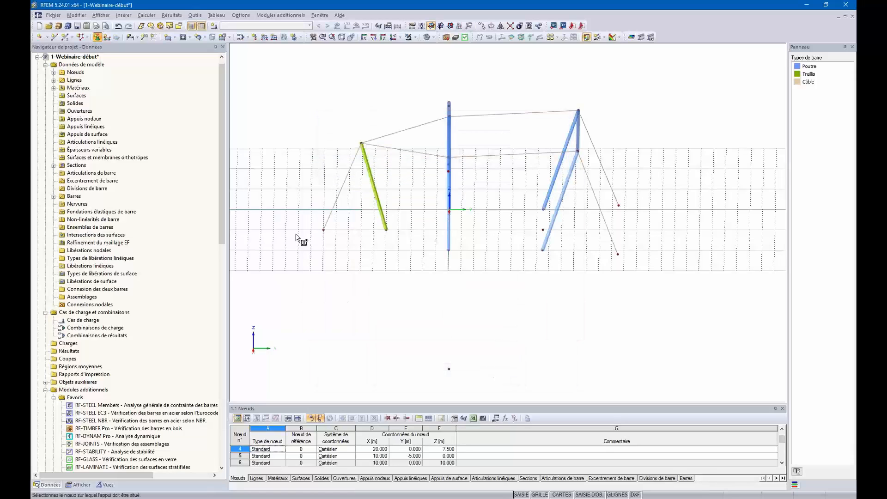
pyautogui.moveTo(413, 243); pyautogui.dragTo(470, 259)
pyautogui.keyDown('ctrl'); pyautogui.moveTo(483, 262); pyautogui.dragTo(517, 196, button='middle'); pyautogui.keyUp('ctrl')
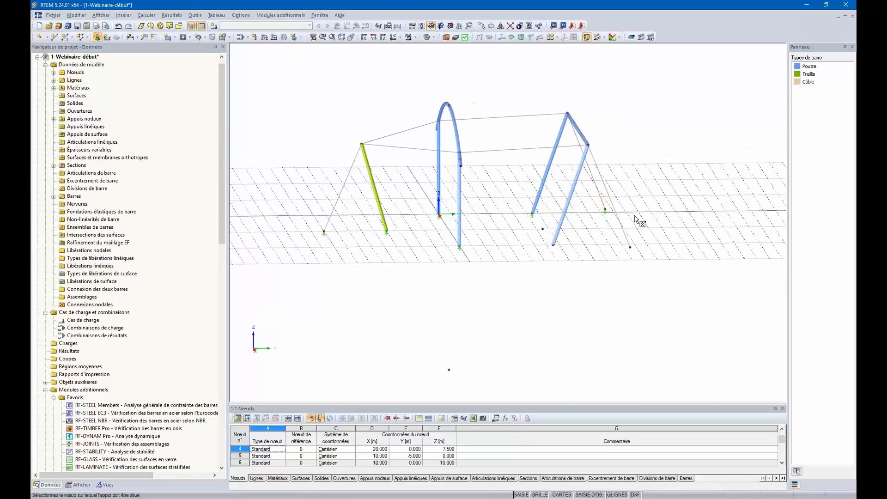
pyautogui.keyDown('ctrl'); pyautogui.moveTo(638, 217); pyautogui.dragTo(525, 257, button='middle'); pyautogui.keyUp('ctrl')
pyautogui.keyDown('ctrl'); pyautogui.moveTo(693, 313); pyautogui.dragTo(594, 303, button='middle'); pyautogui.keyUp('ctrl')
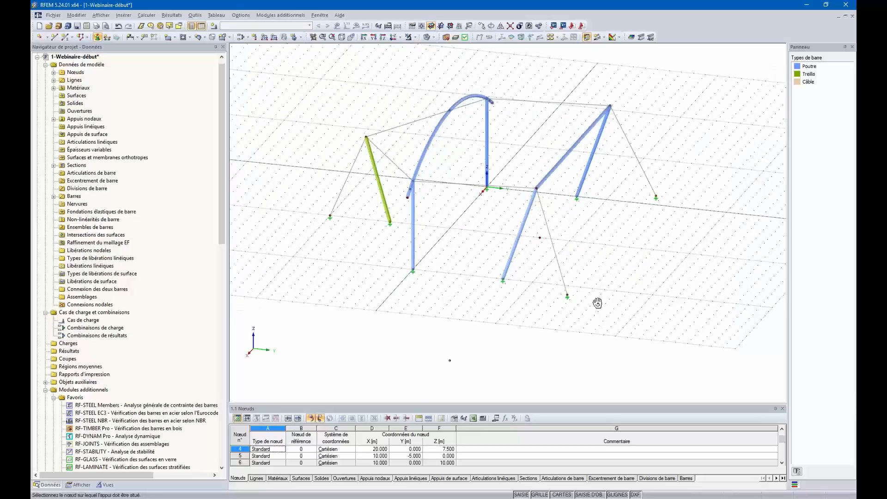
pyautogui.press('Escape')
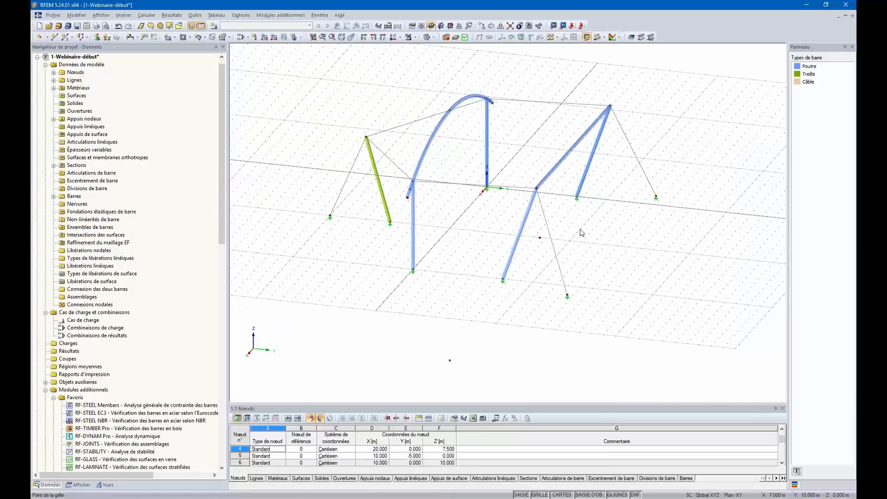
# - Accept permanent load case CC1 with self-weight factor -1 in Z, calculate it and display the global deformations u
pyautogui.keyDown('ctrl'); pyautogui.moveTo(619, 242); pyautogui.dragTo(471, 271, button='middle'); pyautogui.keyUp('ctrl')
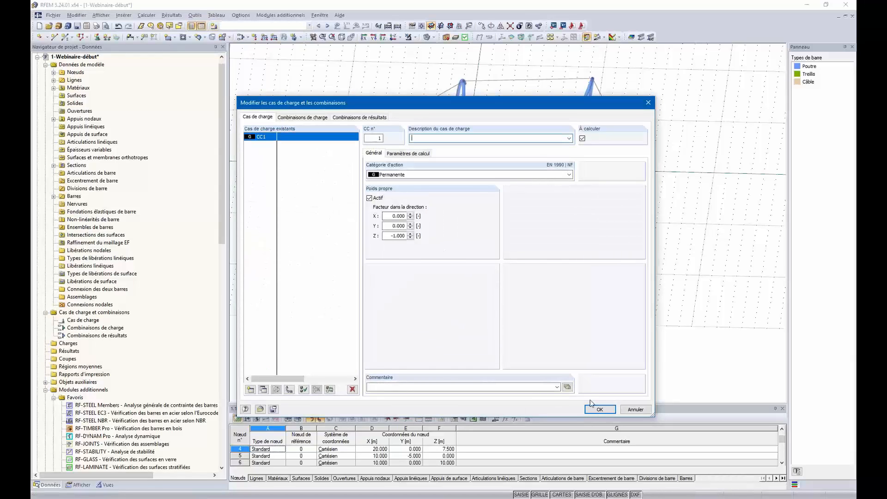
pyautogui.click(595, 408)
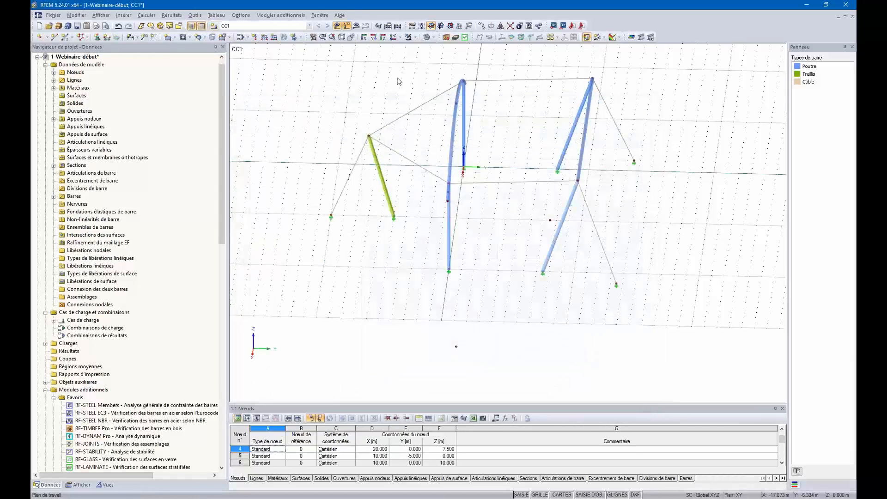
pyautogui.click(356, 25)
pyautogui.click(431, 270)
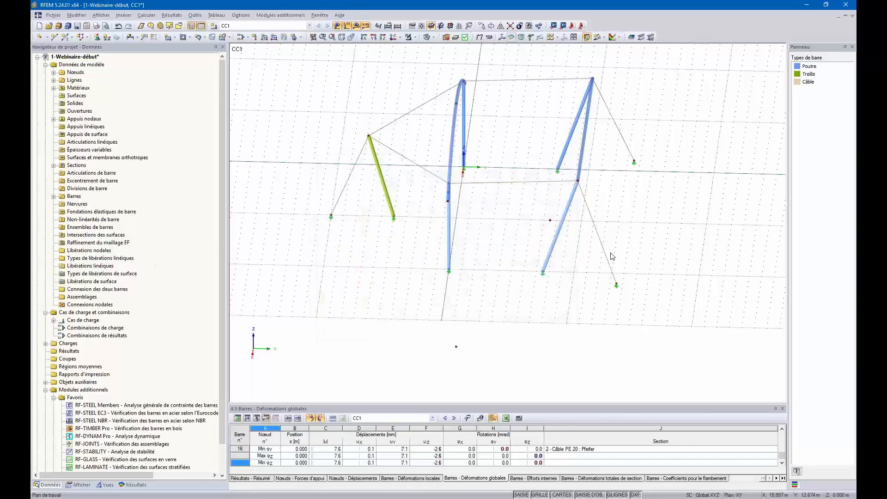
pyautogui.click(45, 57)
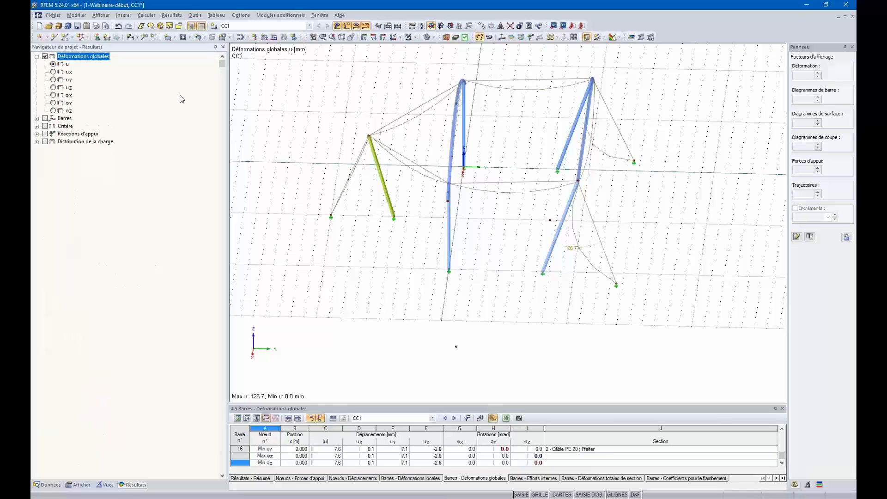
# - Examine the global deformations of the cables between the arch, leaning frame, truss member and ground supports
pyautogui.keyDown('ctrl'); pyautogui.moveTo(408, 165); pyautogui.dragTo(443, 163, button='middle'); pyautogui.keyUp('ctrl')
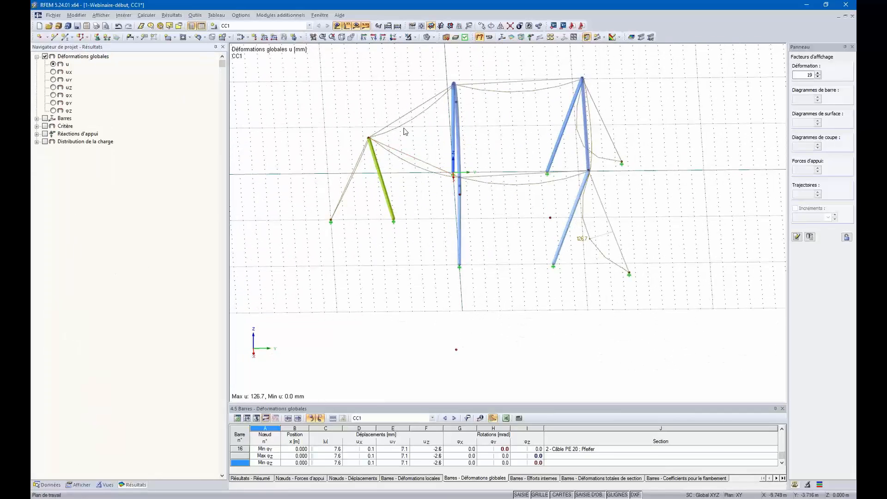
pyautogui.keyDown('ctrl'); pyautogui.moveTo(419, 255); pyautogui.dragTo(379, 257, button='middle'); pyautogui.keyUp('ctrl')
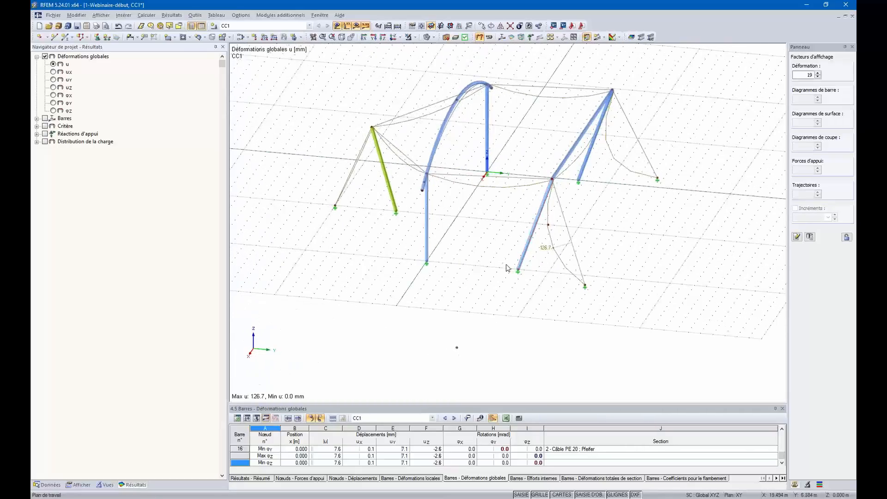
pyautogui.keyDown('ctrl'); pyautogui.moveTo(506, 267); pyautogui.dragTo(462, 271, button='middle'); pyautogui.keyUp('ctrl')
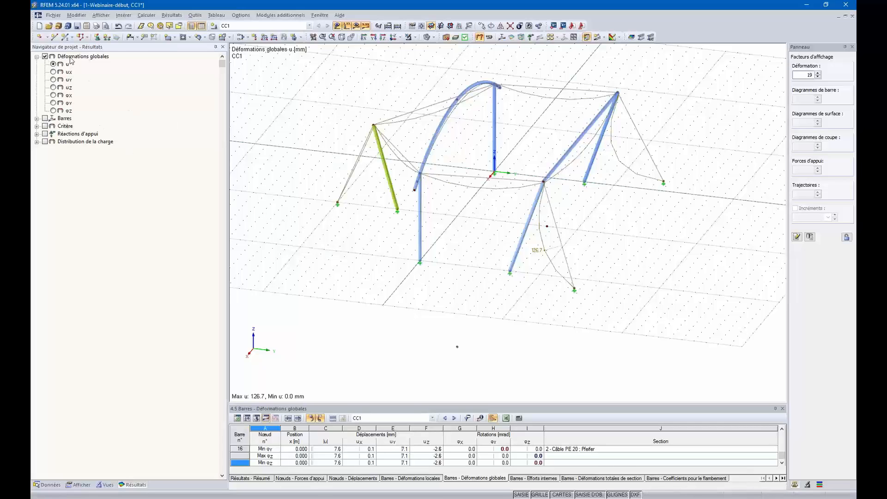
pyautogui.keyDown('ctrl'); pyautogui.moveTo(370, 238); pyautogui.dragTo(349, 245, button='middle'); pyautogui.keyUp('ctrl')
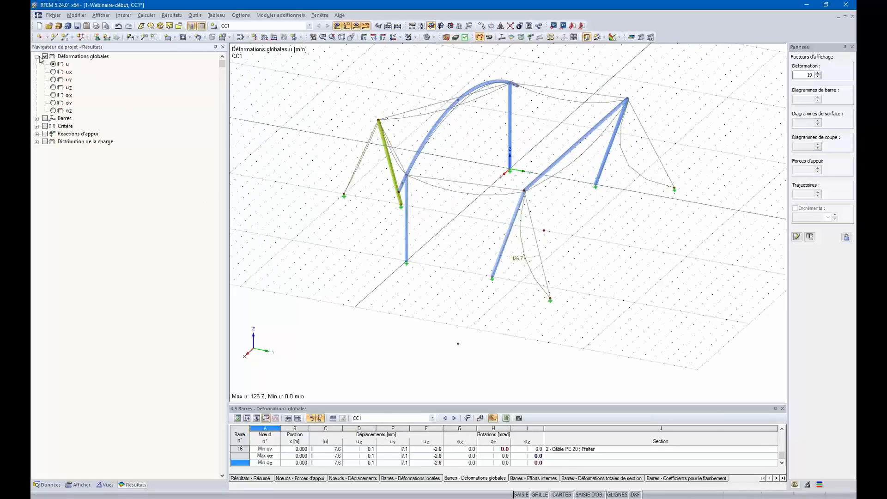
pyautogui.keyDown('ctrl'); pyautogui.moveTo(362, 162); pyautogui.dragTo(562, 291, button='middle'); pyautogui.keyUp('ctrl')
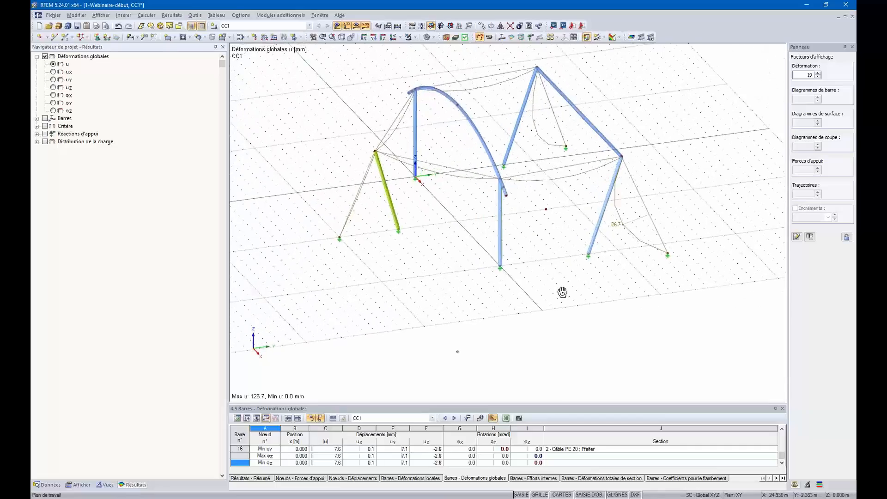
pyautogui.keyDown('ctrl'); pyautogui.moveTo(639, 317); pyautogui.dragTo(522, 287, button='middle'); pyautogui.keyUp('ctrl')
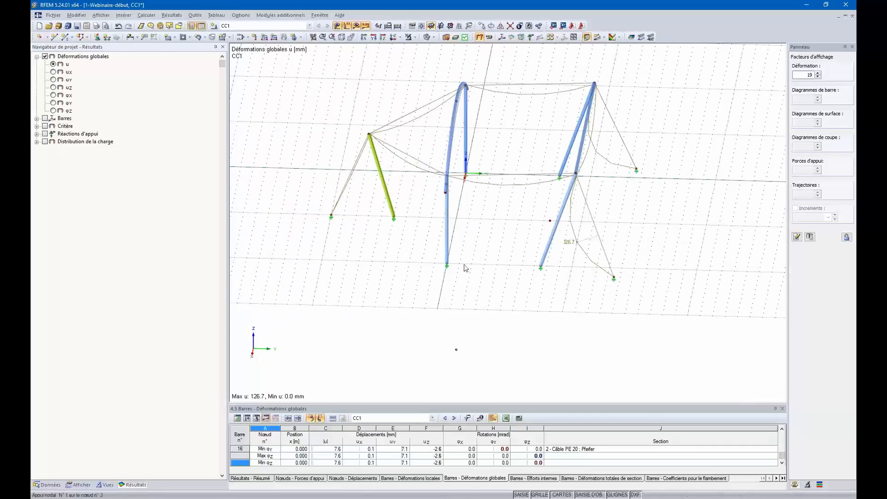
pyautogui.keyDown('ctrl'); pyautogui.moveTo(465, 268); pyautogui.dragTo(418, 318, button='middle'); pyautogui.keyUp('ctrl')
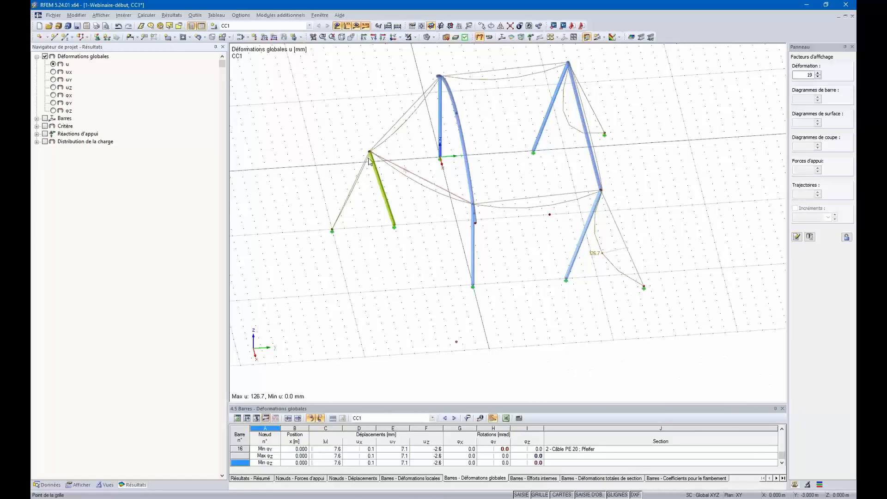
pyautogui.keyDown('ctrl'); pyautogui.moveTo(439, 273); pyautogui.dragTo(421, 318, button='middle'); pyautogui.keyUp('ctrl')
pyautogui.keyDown('ctrl'); pyautogui.moveTo(489, 311); pyautogui.dragTo(541, 303, button='middle'); pyautogui.keyUp('ctrl')
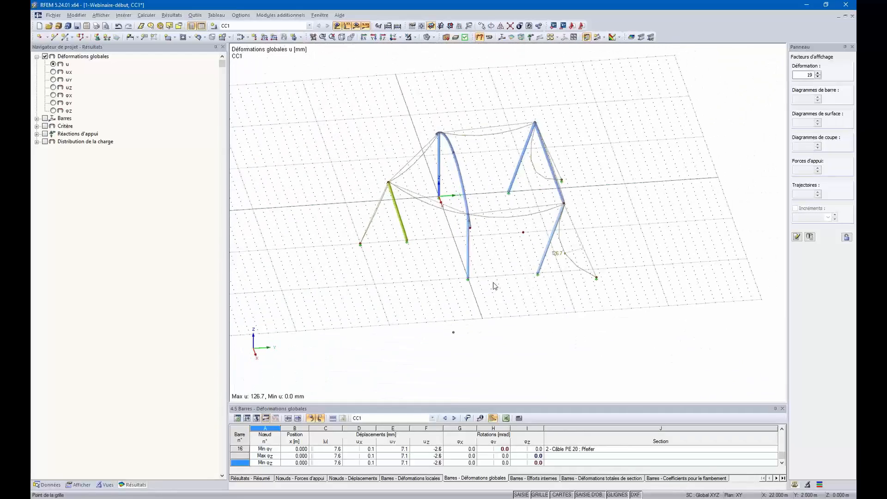
# - Copy the front arch column's base node, displaced 4 m in X, to the point X 24, Y 5, Z 0 m
pyautogui.moveTo(491, 283); pyautogui.dragTo(501, 254, button='middle')
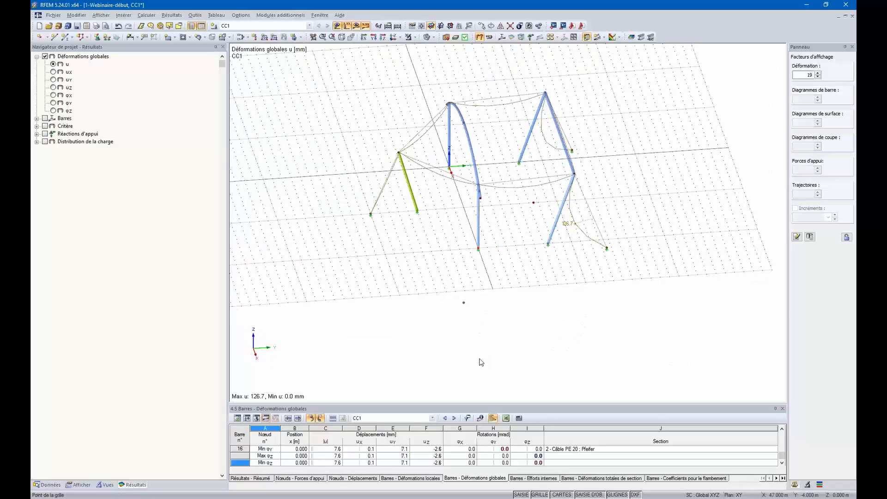
pyautogui.click(482, 26)
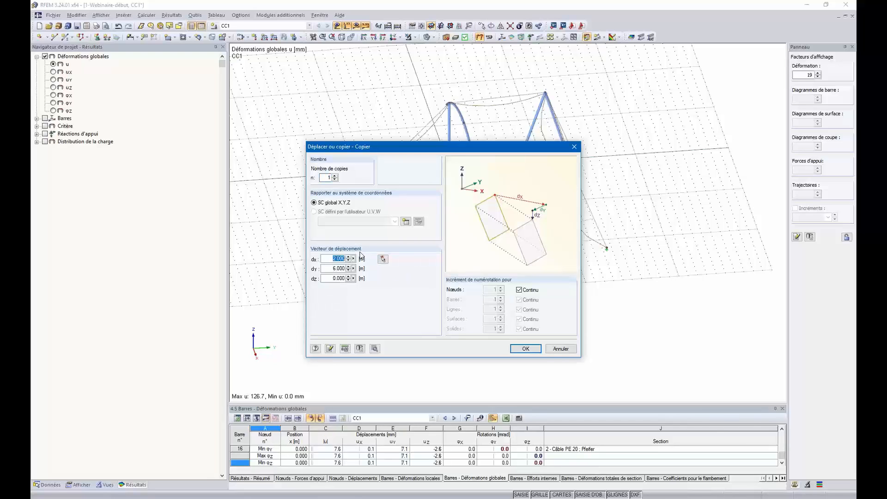
pyautogui.write('4')
pyautogui.click(517, 349)
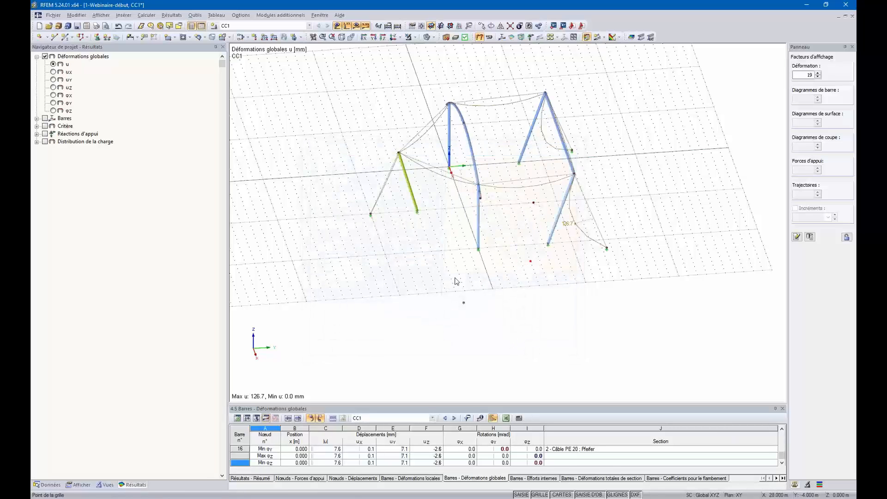
# - Copy a ground node by -2 m in X toward the truss member side and add a duplicate beside each new ground node
pyautogui.keyDown('ctrl'); pyautogui.moveTo(456, 281); pyautogui.dragTo(531, 259, button='middle'); pyautogui.keyUp('ctrl')
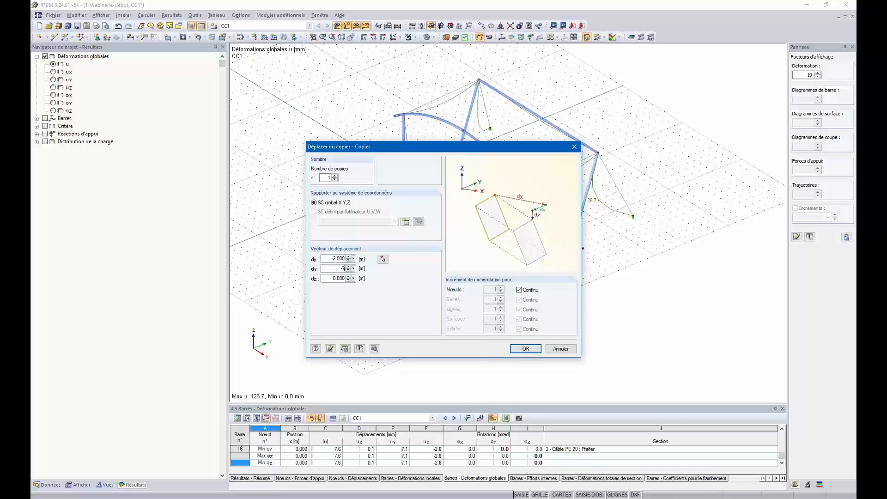
pyautogui.click(525, 349)
pyautogui.keyDown('ctrl'); pyautogui.moveTo(459, 264); pyautogui.dragTo(646, 290, button='middle'); pyautogui.keyUp('ctrl')
pyautogui.keyDown('ctrl'); pyautogui.moveTo(590, 248); pyautogui.dragTo(526, 332, button='middle'); pyautogui.keyUp('ctrl')
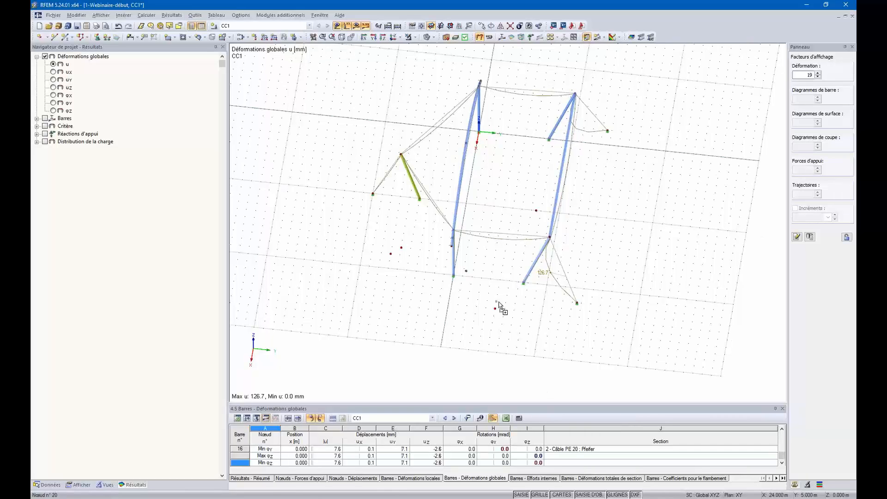
# - Set up a 3D projection of the ground node beside X 24, Y 5 in direction Z onto a plane defined by three points
pyautogui.keyDown('ctrl'); pyautogui.moveTo(465, 317); pyautogui.dragTo(630, 264, button='middle'); pyautogui.keyUp('ctrl')
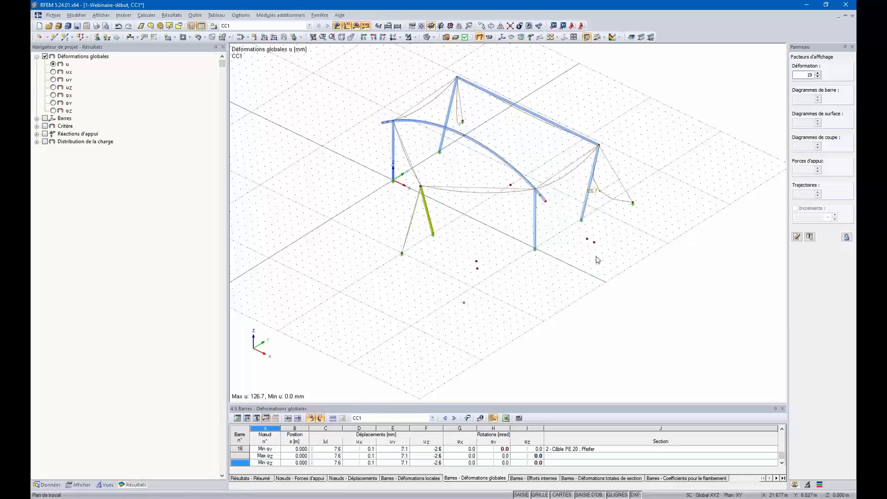
pyautogui.scroll(3, 576, 224)
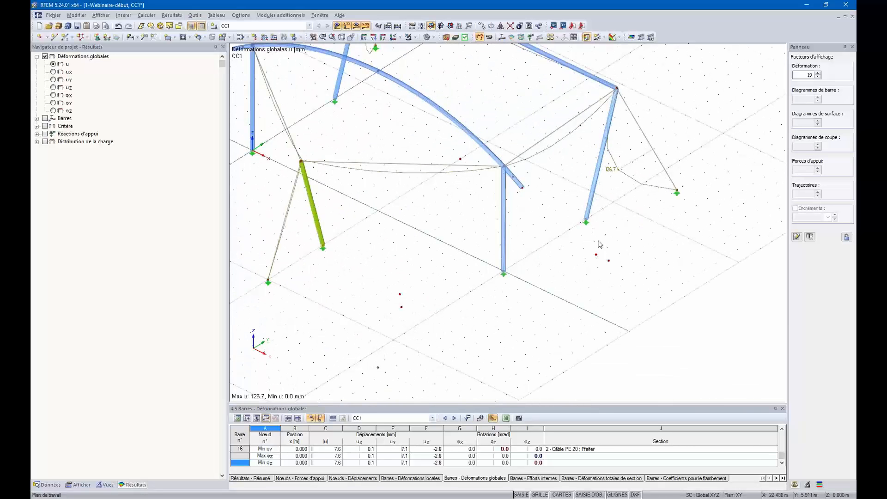
pyautogui.scroll(-4, 605, 182)
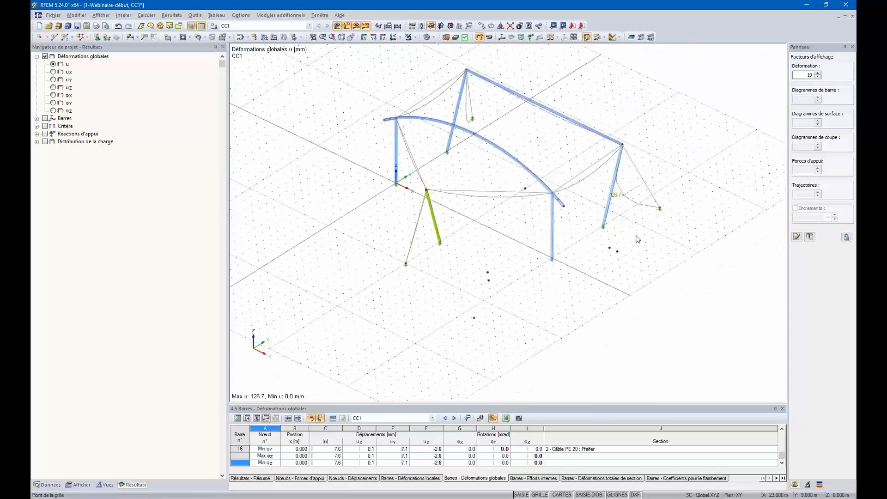
pyautogui.moveTo(638, 233); pyautogui.dragTo(601, 243, button='middle')
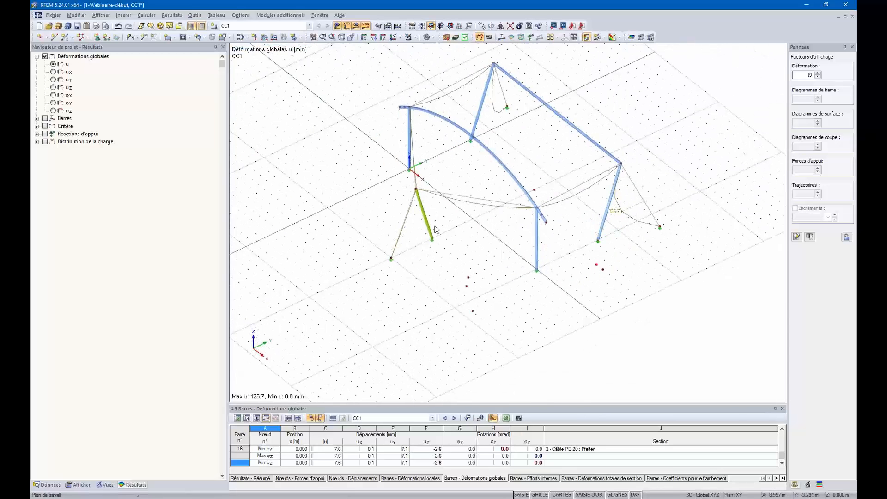
pyautogui.click(51, 16)
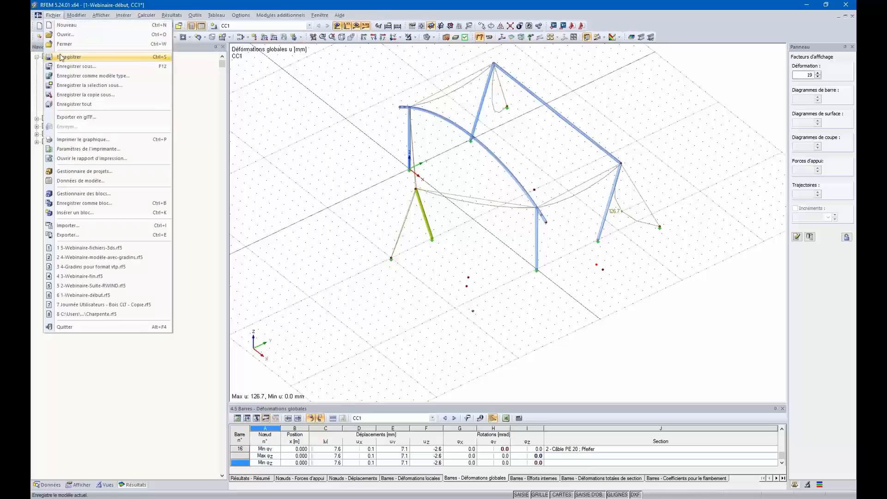
pyautogui.moveTo(76, 16)
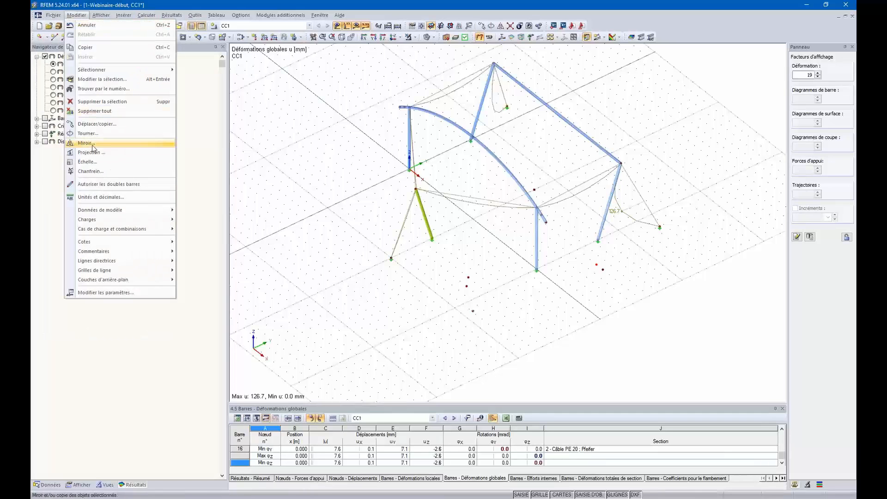
pyautogui.click(98, 161)
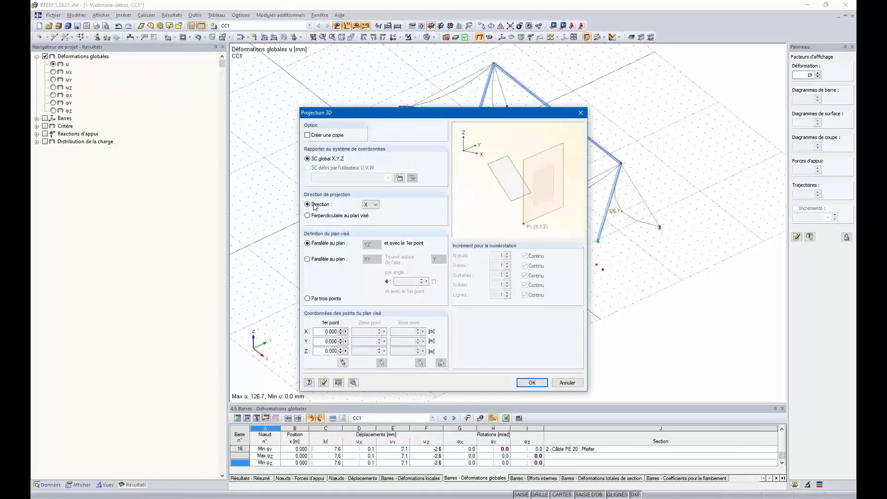
pyautogui.click(375, 205)
pyautogui.click(368, 225)
pyautogui.click(308, 299)
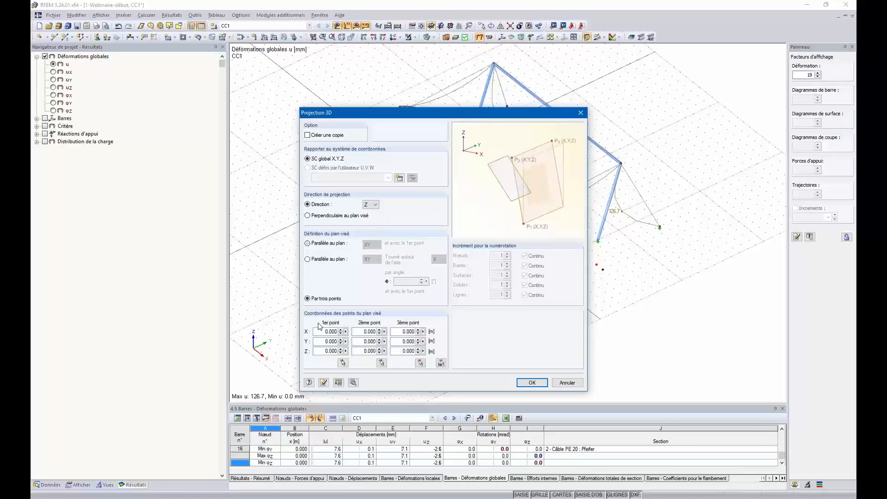
# - Define the projection plane by the arch's front end node, the ground node X 24, Y 5, Z 0 and the leaning frame's front top node, and apply it
pyautogui.click(440, 363)
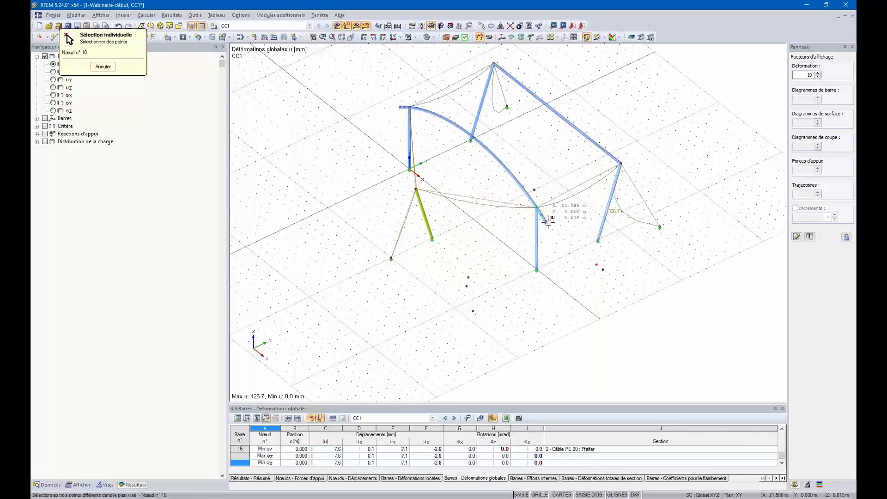
pyautogui.click(548, 222)
pyautogui.click(604, 271)
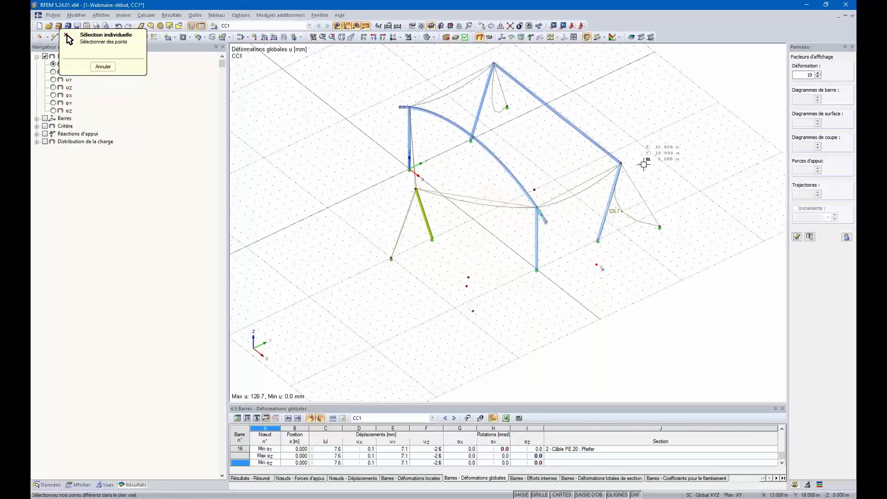
pyautogui.click(620, 163)
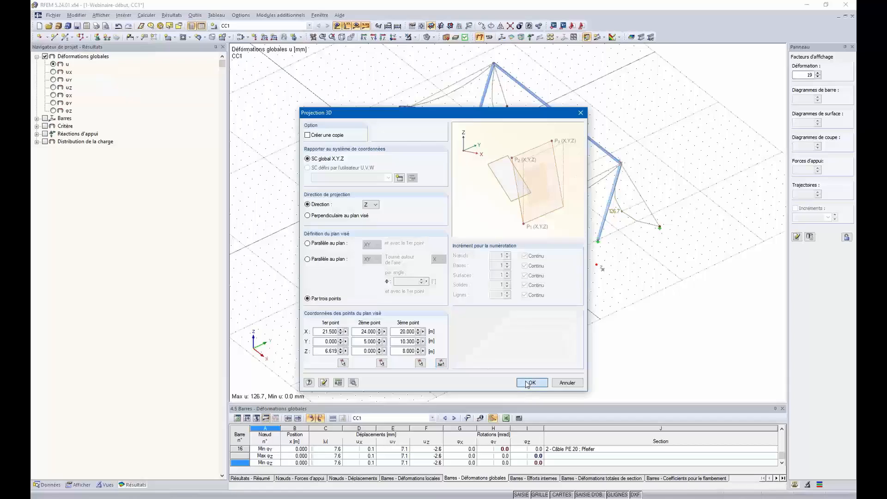
pyautogui.click(532, 383)
pyautogui.moveTo(462, 287)
pyautogui.keyDown('ctrl'); pyautogui.mouseDown(button='middle')
pyautogui.moveTo(451, 293)
pyautogui.moveTo(503, 262)
pyautogui.moveTo(519, 321)
pyautogui.moveTo(466, 291)
pyautogui.mouseUp(button='middle'); pyautogui.keyUp('ctrl')
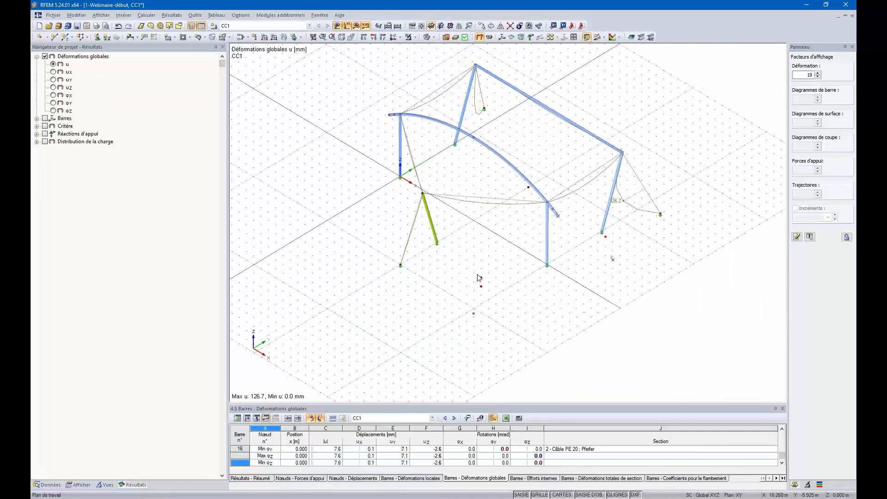
# - Project the truss-side duplicate node in direction Z onto the plane through its neighbouring ground node, the arch's front end node and the truss member's top node
pyautogui.click(482, 26)
pyautogui.click(573, 148)
pyautogui.click(54, 16)
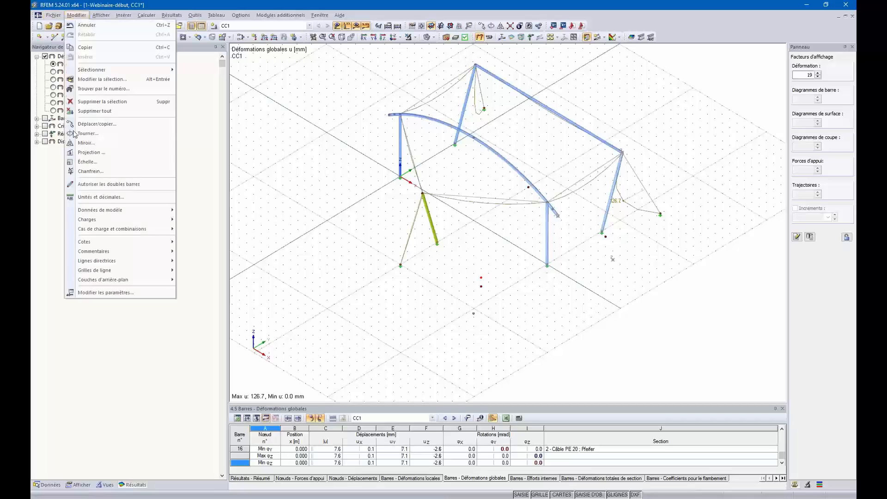
pyautogui.click(89, 157)
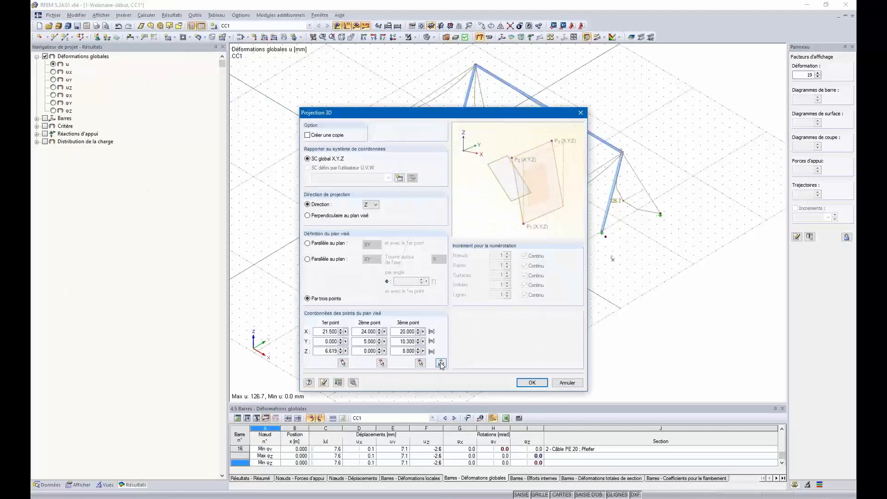
pyautogui.click(441, 364)
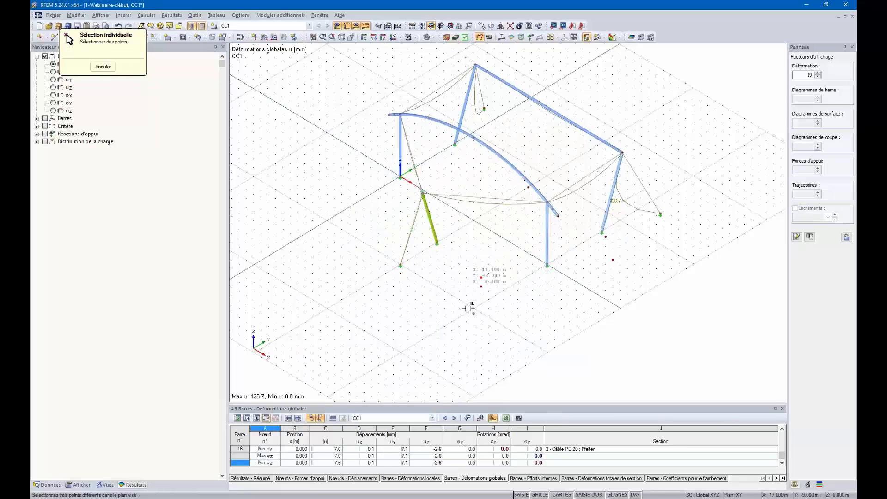
pyautogui.click(482, 288)
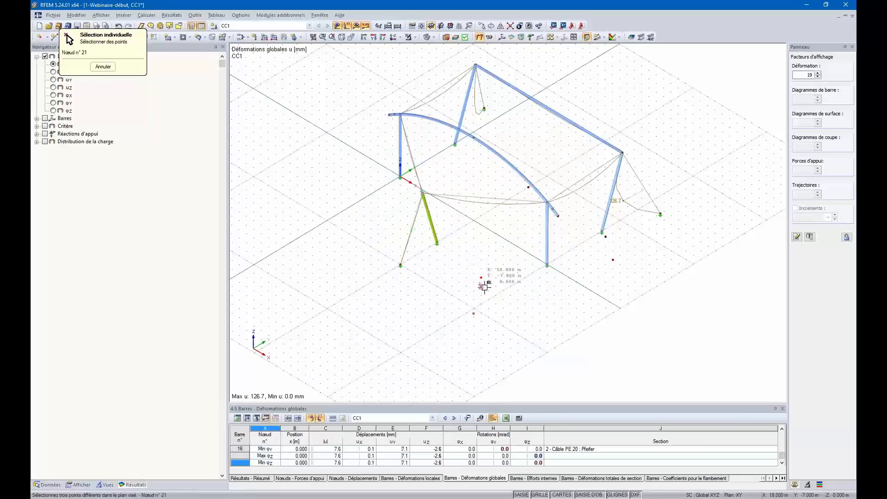
pyautogui.click(560, 217)
pyautogui.click(533, 382)
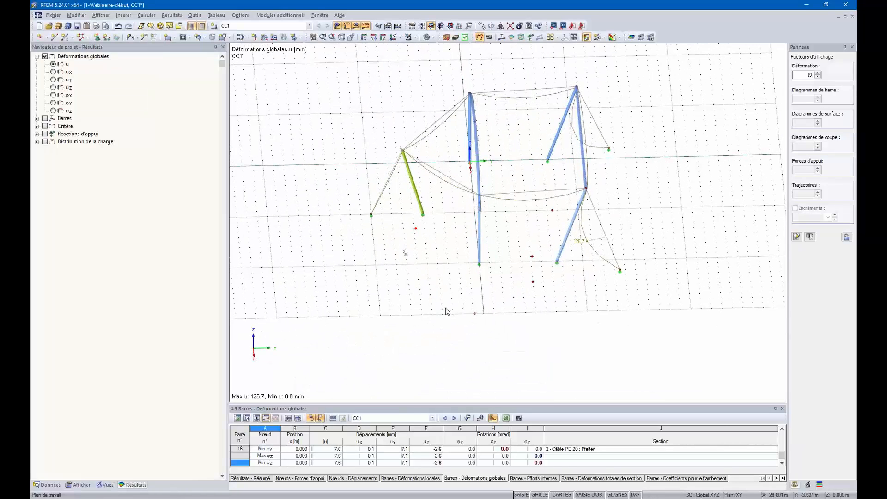
# - Set up a new single member of type Câble with section Câble PE 20, accepting the deletion of the existing results
pyautogui.keyDown('ctrl'); pyautogui.moveTo(411, 304); pyautogui.dragTo(482, 325, button='middle'); pyautogui.keyUp('ctrl')
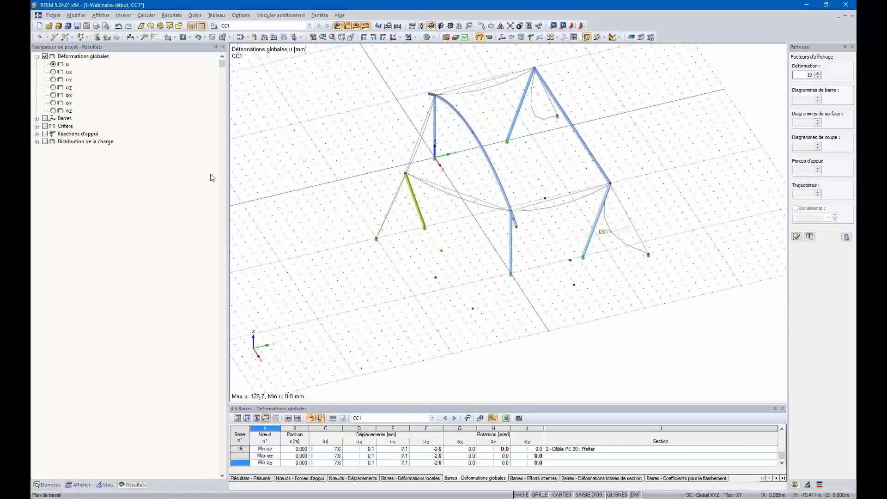
pyautogui.click(66, 37)
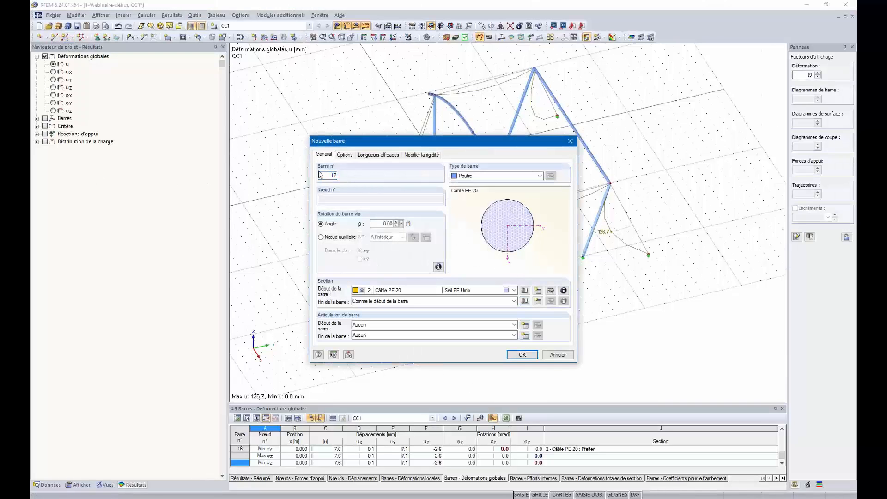
pyautogui.moveTo(478, 138); pyautogui.dragTo(301, 147)
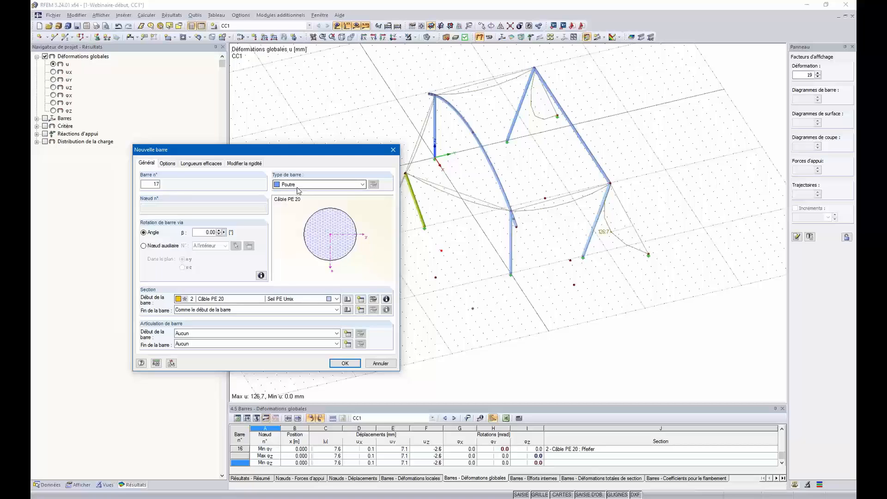
pyautogui.click(351, 184)
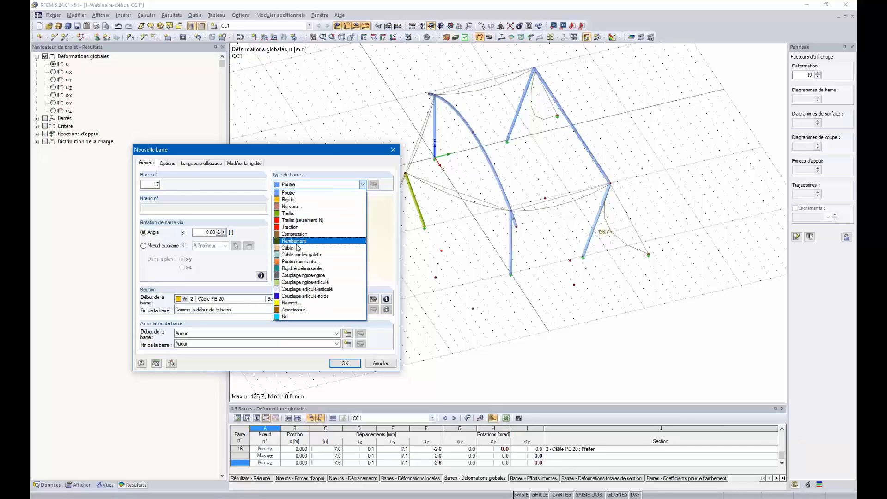
pyautogui.click(297, 251)
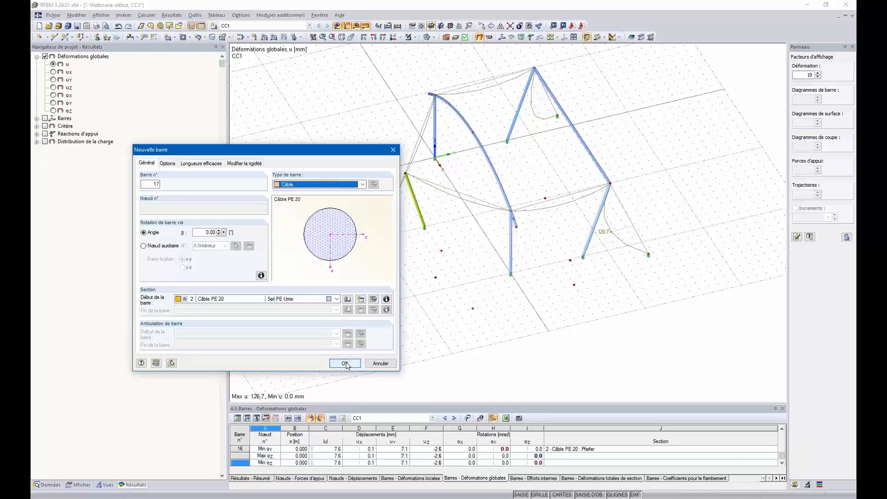
pyautogui.click(345, 364)
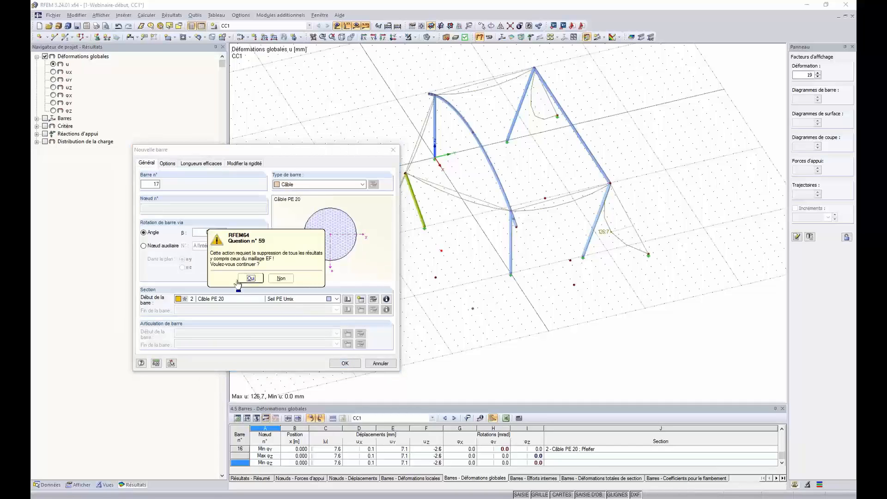
pyautogui.click(249, 278)
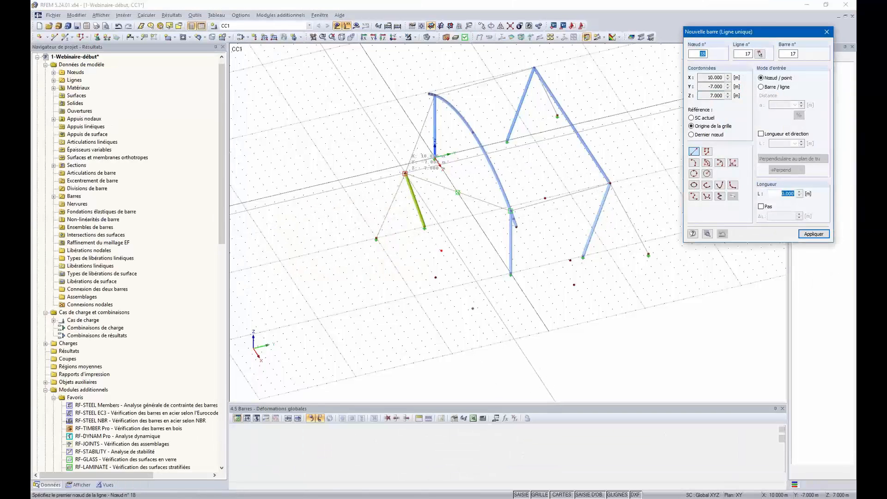
# - Draw cables connecting the truss-side projected node to the truss member's top, its ground node and the arch's front end
pyautogui.click(405, 174)
pyautogui.click(442, 251)
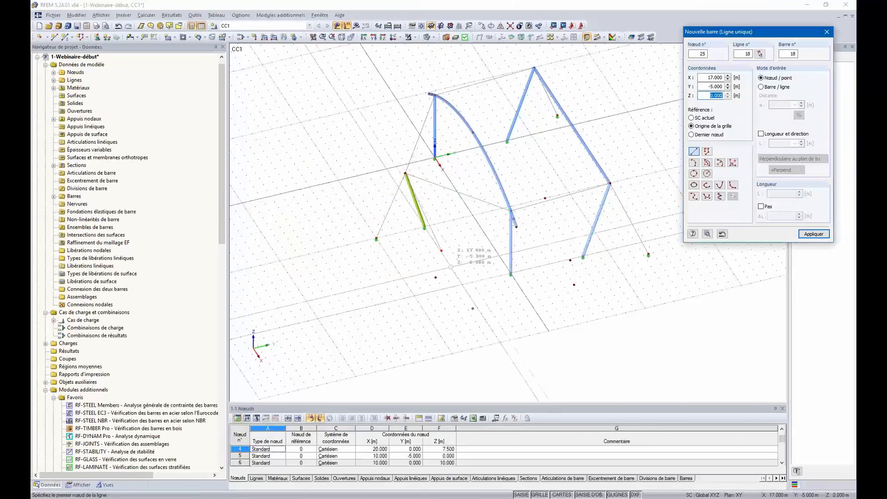
pyautogui.click(441, 250)
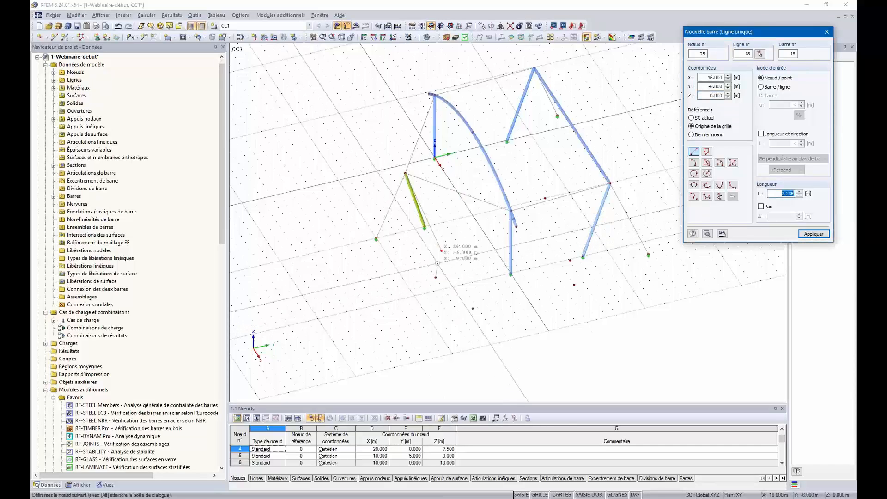
pyautogui.click(435, 277)
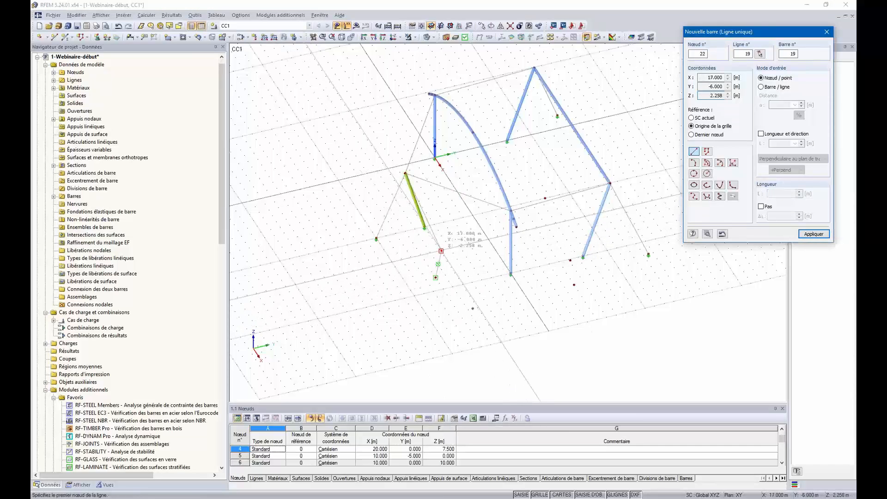
pyautogui.click(441, 250)
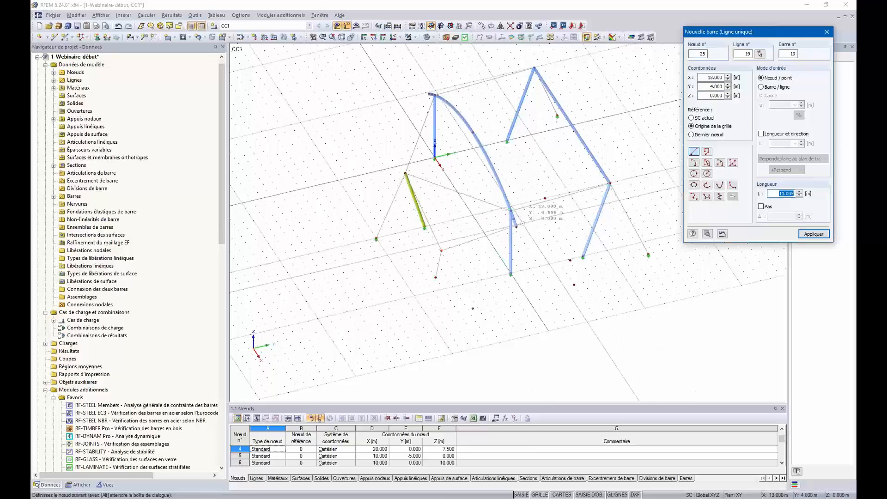
pyautogui.click(516, 226)
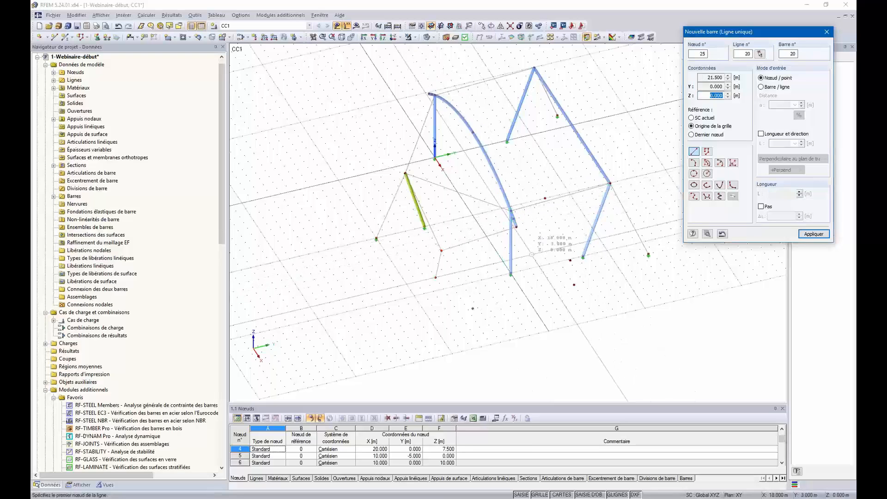
# - Draw cables connecting the frame-side projected node to the arch's front end, the leaning frame's front top and the ground node X 24, Y 5
pyautogui.click(516, 227)
pyautogui.click(571, 260)
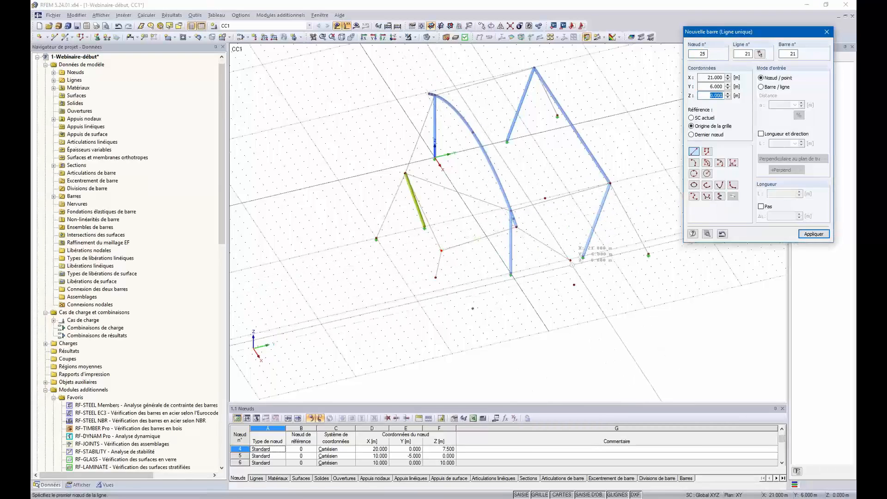
pyautogui.click(609, 184)
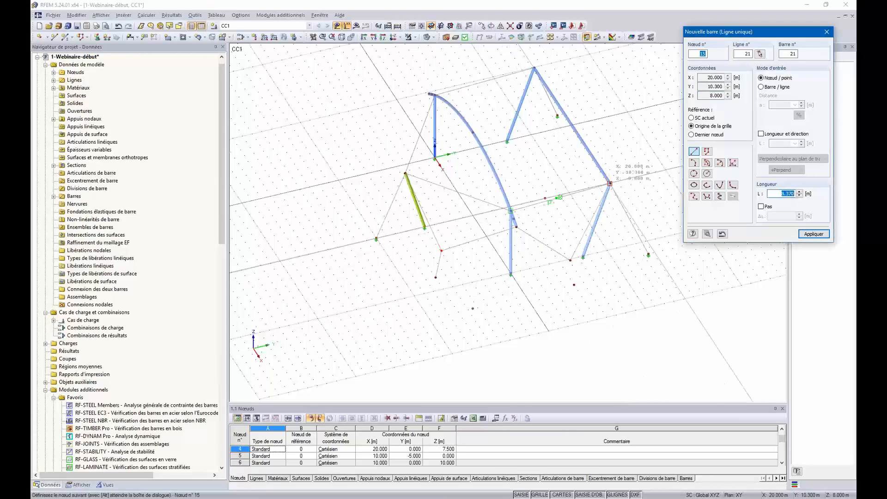
pyautogui.click(609, 184)
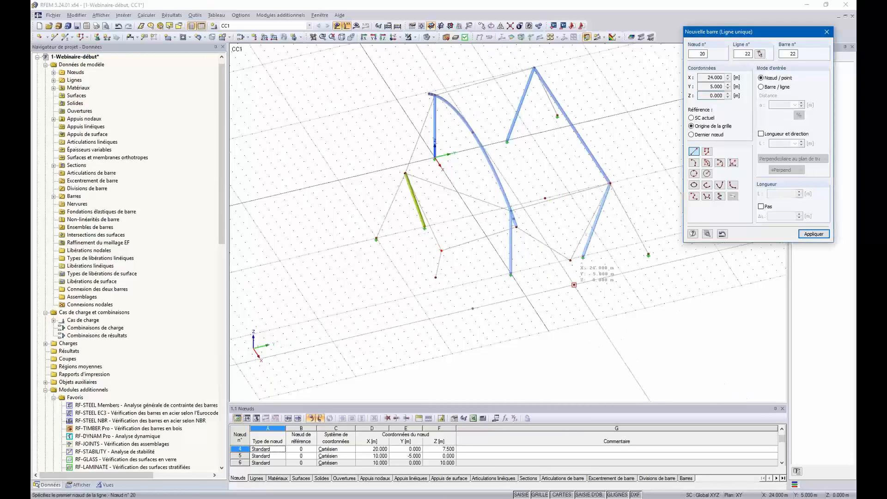
pyautogui.click(574, 284)
pyautogui.click(571, 261)
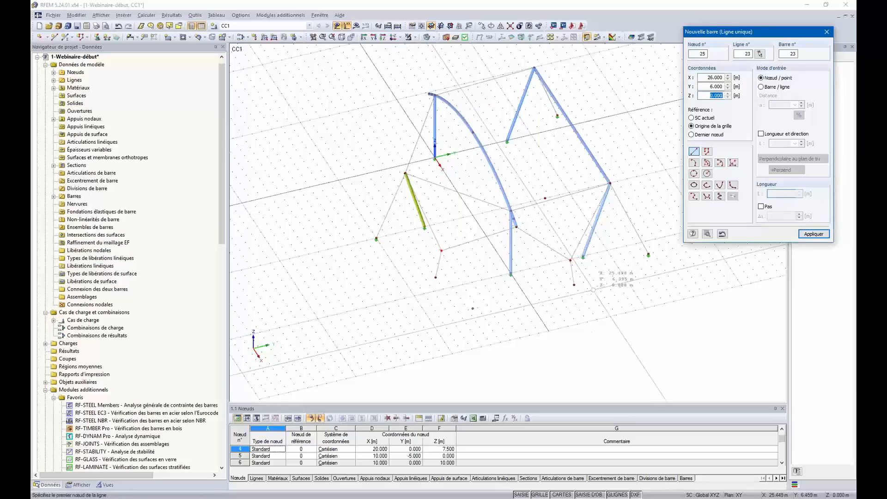
pyautogui.press('Escape')
# - Copy the nodal support at the truss cable's anchor to the ground nodes of the two new short cables
pyautogui.keyDown('ctrl'); pyautogui.moveTo(627, 268); pyautogui.dragTo(539, 324, button='middle'); pyautogui.keyUp('ctrl')
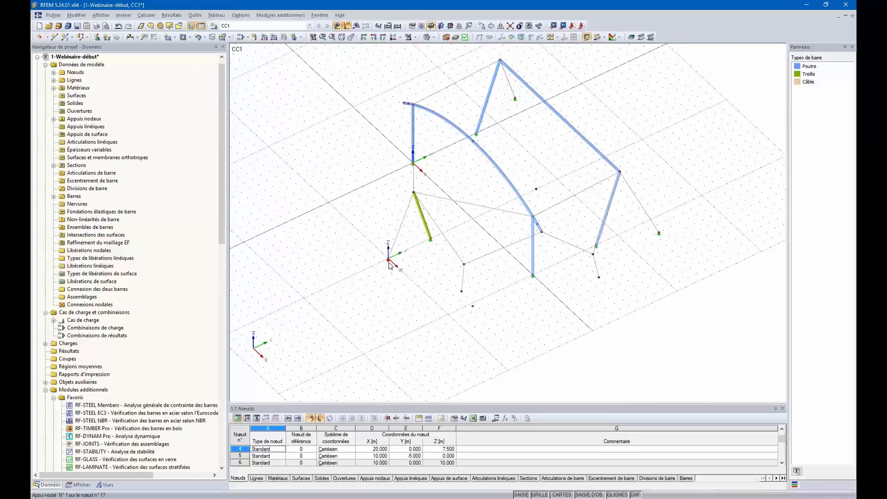
pyautogui.scroll(4, 389, 262)
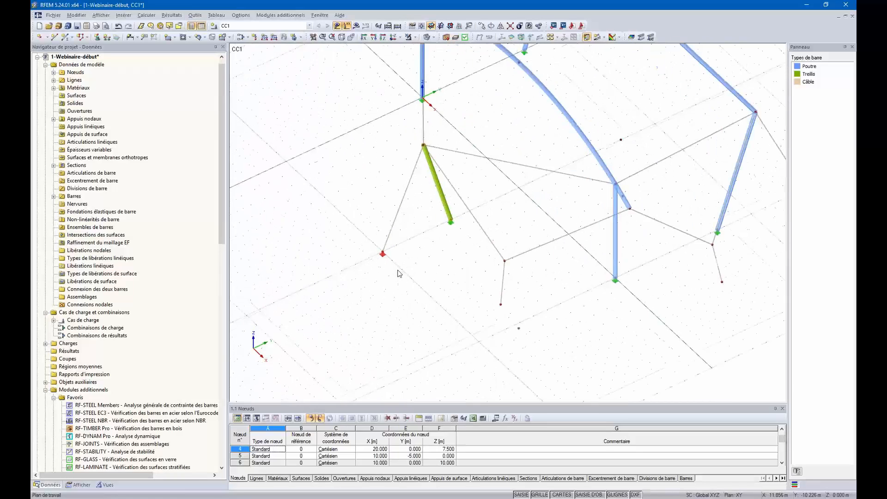
pyautogui.moveTo(410, 303); pyautogui.dragTo(386, 302, button='middle')
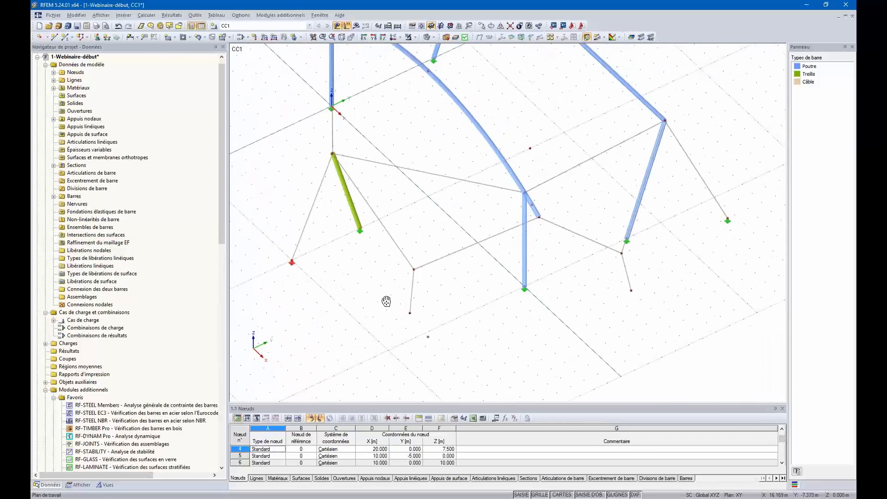
pyautogui.click(292, 264)
pyautogui.click(409, 316)
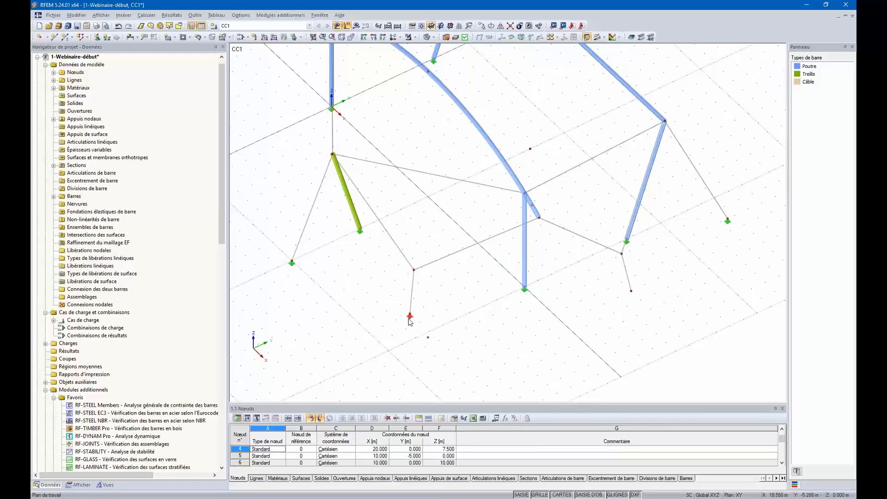
pyautogui.click(631, 292)
pyautogui.keyDown('ctrl'); pyautogui.moveTo(632, 292); pyautogui.dragTo(547, 297, button='middle'); pyautogui.keyUp('ctrl')
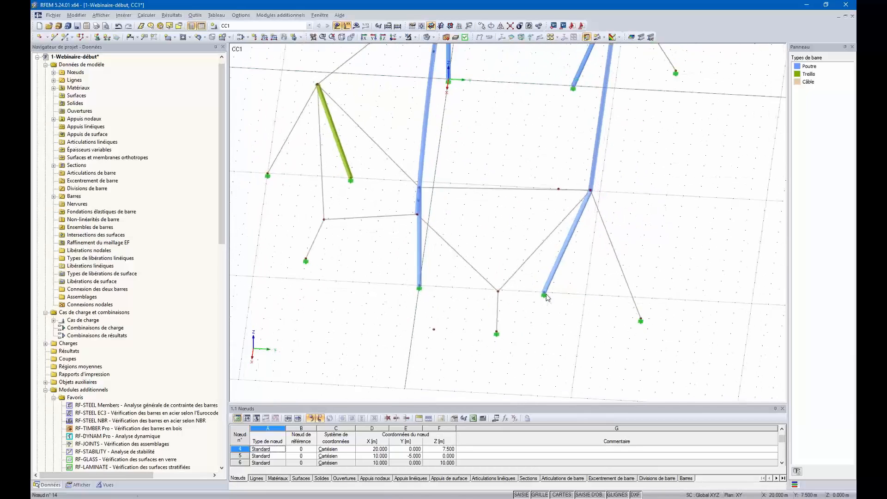
# - Mirror a copy of the two new front cable groups with their supports about the Y-Z plane through X 10, Y 0, Z 10 m
pyautogui.scroll(-3, 546, 297)
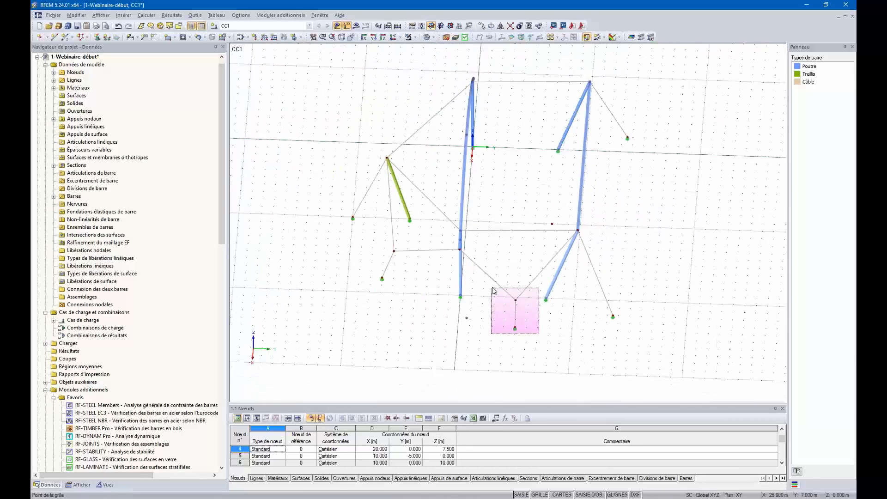
pyautogui.moveTo(493, 290); pyautogui.dragTo(492, 289)
pyautogui.moveTo(420, 272); pyautogui.dragTo(411, 308)
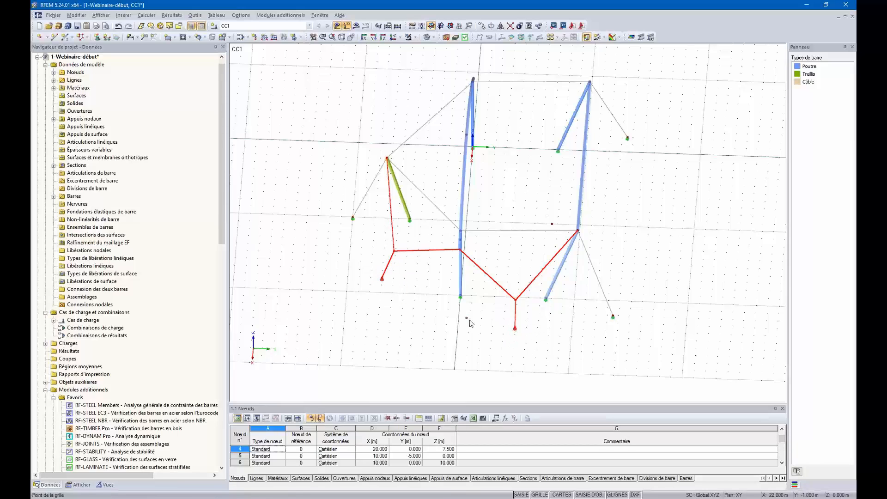
pyautogui.click(501, 25)
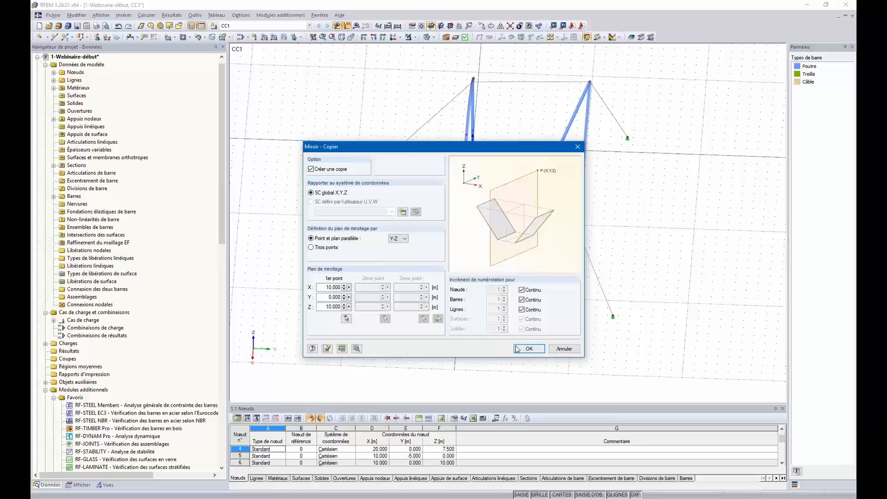
pyautogui.click(529, 349)
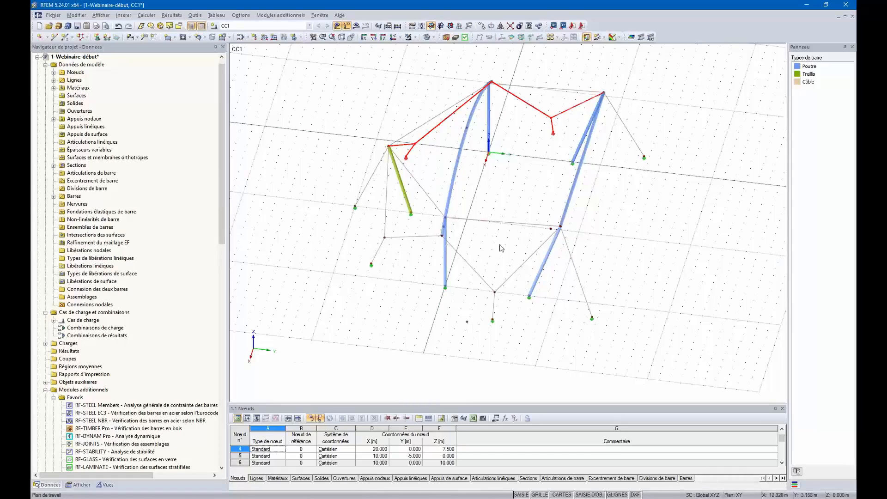
# - Start a new quadrangle surface and set its constant thickness to 1 mm
pyautogui.keyDown('ctrl'); pyautogui.moveTo(500, 245); pyautogui.dragTo(493, 214, button='middle'); pyautogui.keyUp('ctrl')
pyautogui.keyDown('ctrl'); pyautogui.moveTo(552, 232); pyautogui.dragTo(502, 207, button='middle'); pyautogui.keyUp('ctrl')
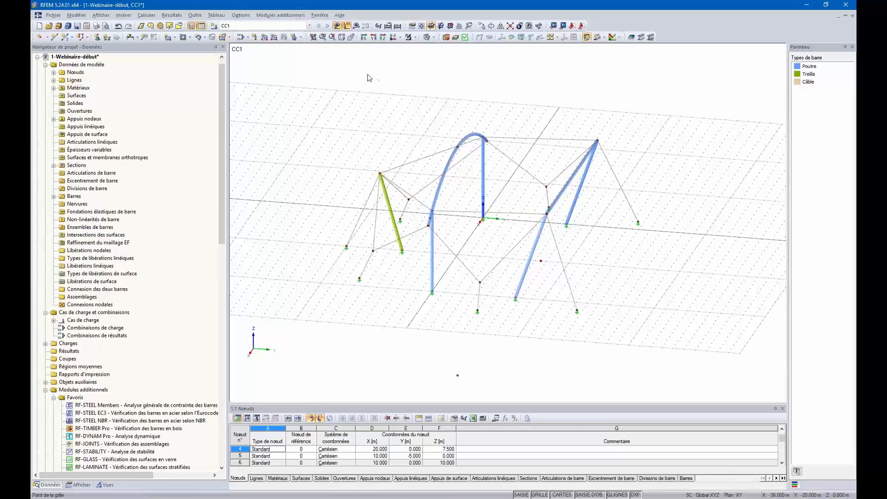
pyautogui.keyDown('ctrl'); pyautogui.moveTo(367, 79); pyautogui.dragTo(379, 115, button='middle'); pyautogui.keyUp('ctrl')
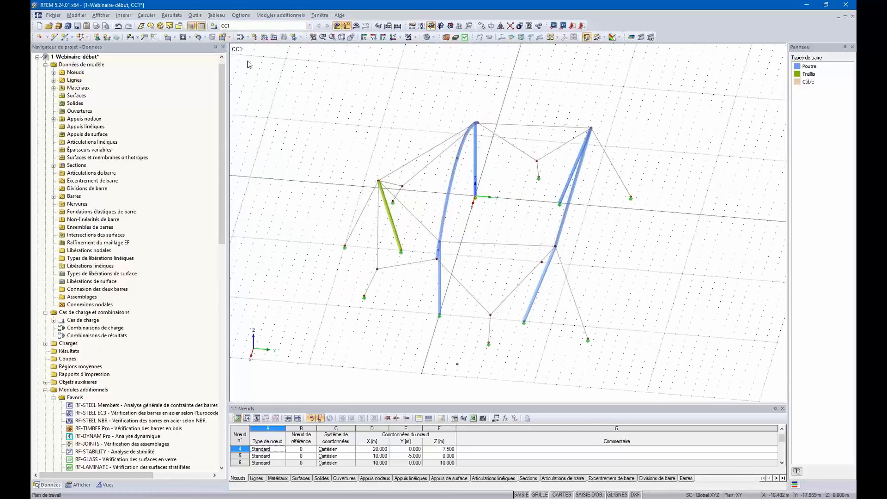
pyautogui.click(205, 39)
pyautogui.click(205, 38)
pyautogui.click(205, 39)
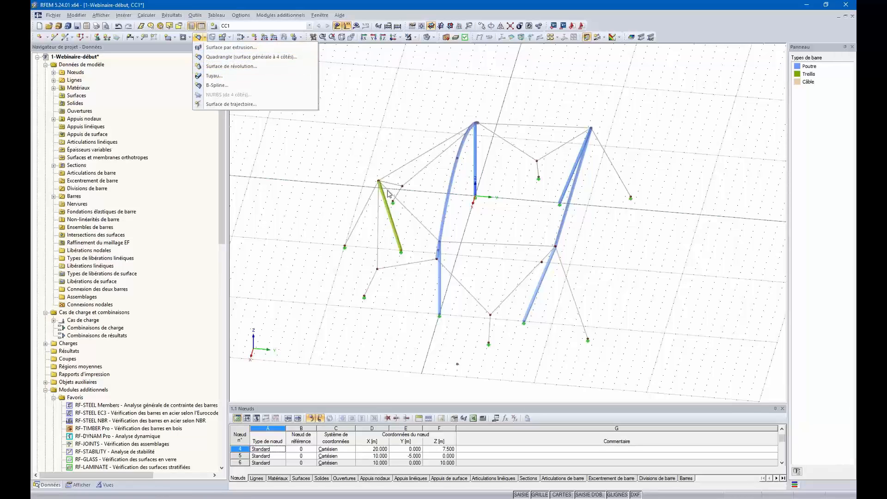
pyautogui.keyDown('ctrl'); pyautogui.moveTo(404, 275); pyautogui.dragTo(457, 277, button='middle'); pyautogui.keyUp('ctrl')
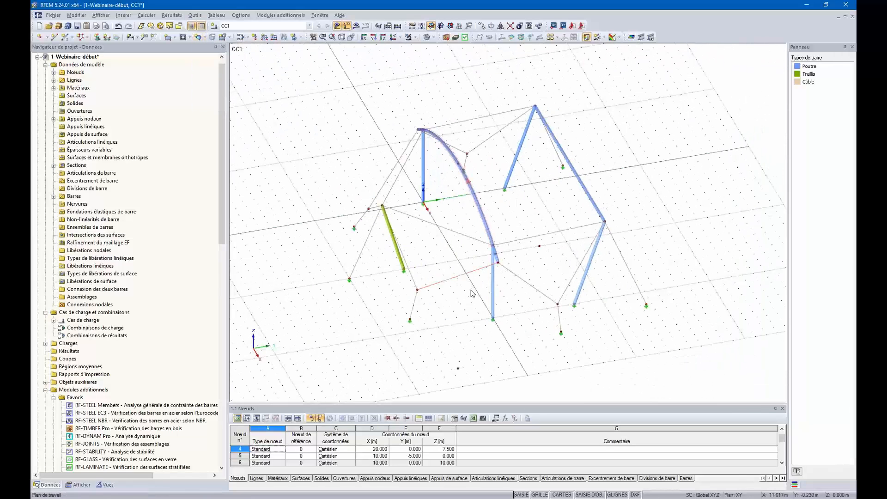
pyautogui.click(204, 37)
pyautogui.click(209, 57)
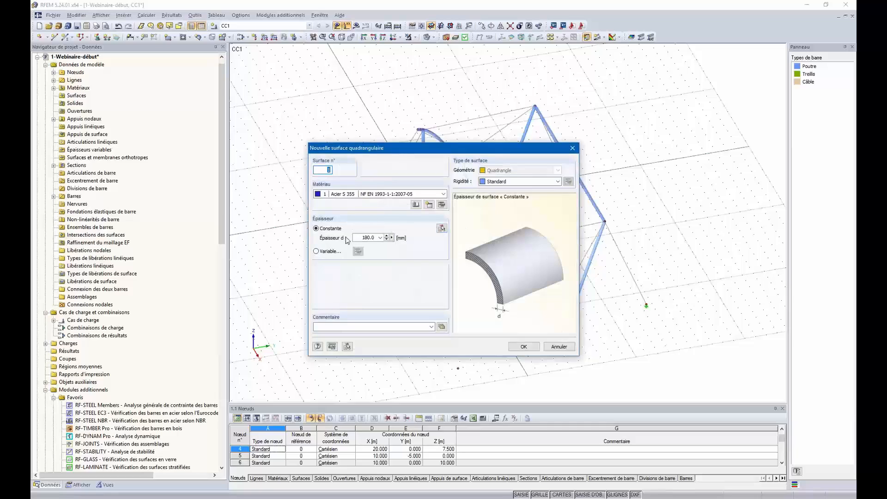
pyautogui.click(369, 237)
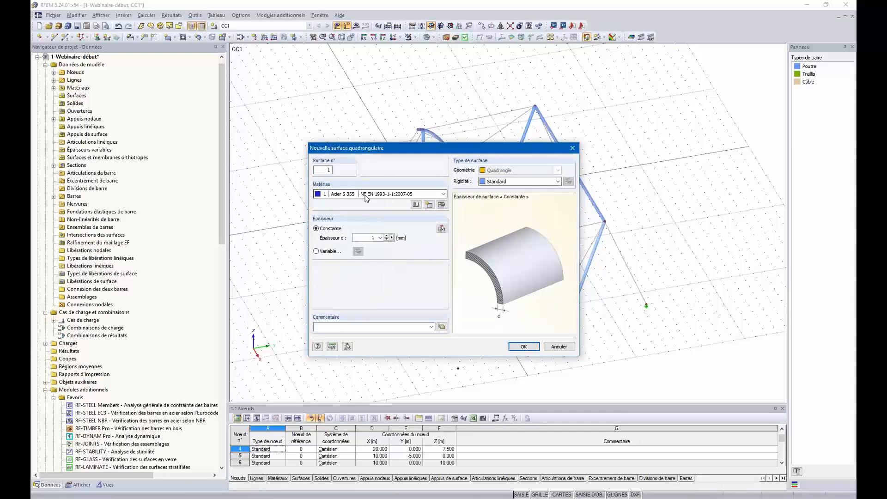
# - Create a new surface material described as Membrane using the Orthotrope élastique 2D material model
pyautogui.click(429, 205)
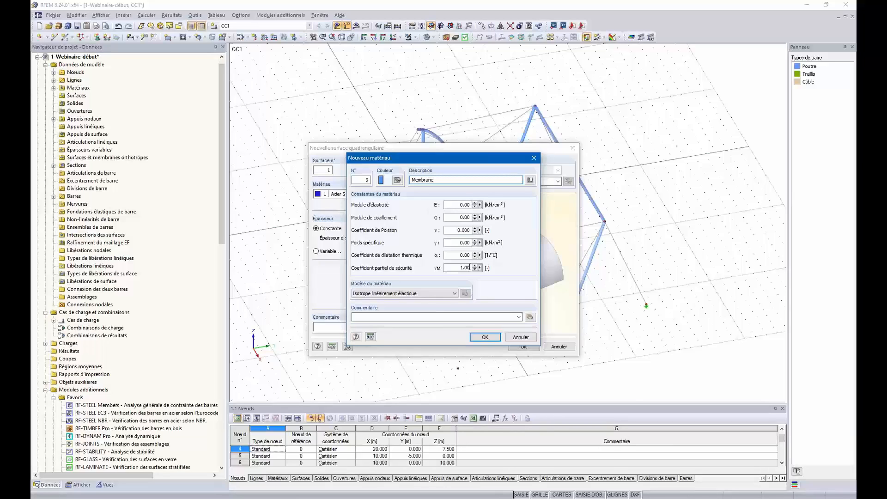
pyautogui.click(455, 294)
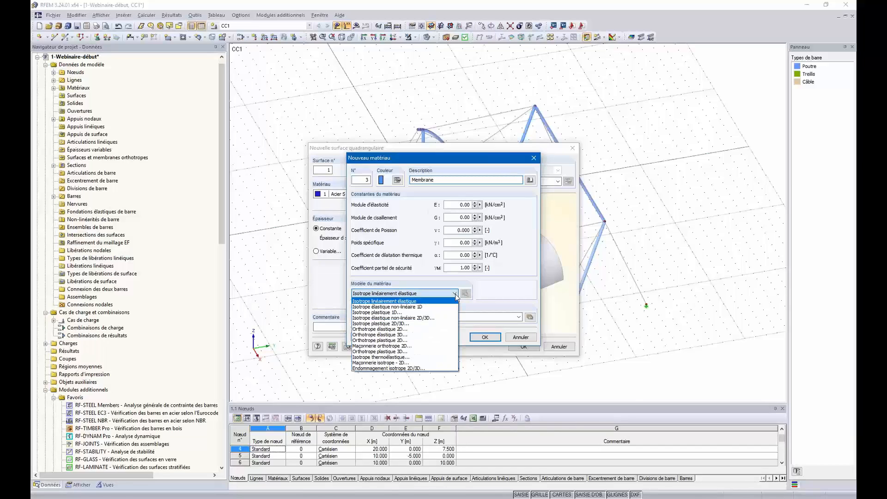
pyautogui.click(381, 329)
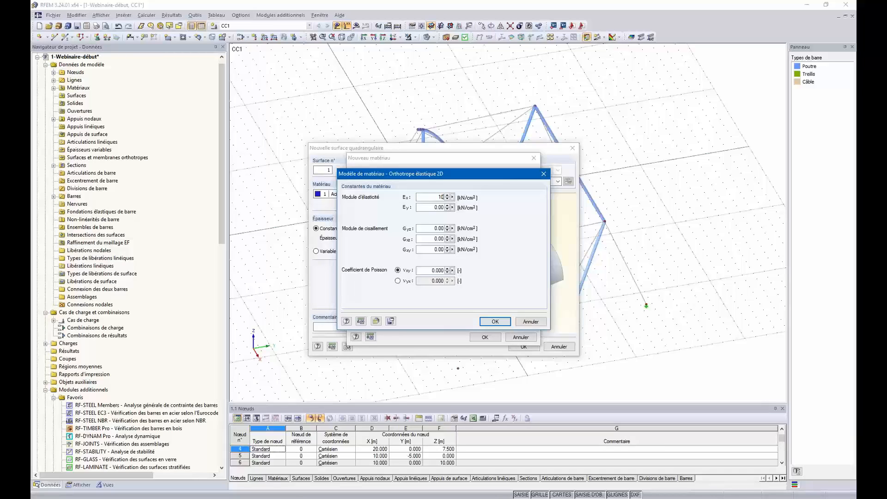
# - Set the membrane material's elasticity modulus Ex to 100 kN/cm² and its specific weight to 10 kN/m³
pyautogui.write('100')
pyautogui.press('Tab')
pyautogui.press('Tab')
pyautogui.write('0')
pyautogui.press('Tab')
pyautogui.click(499, 322)
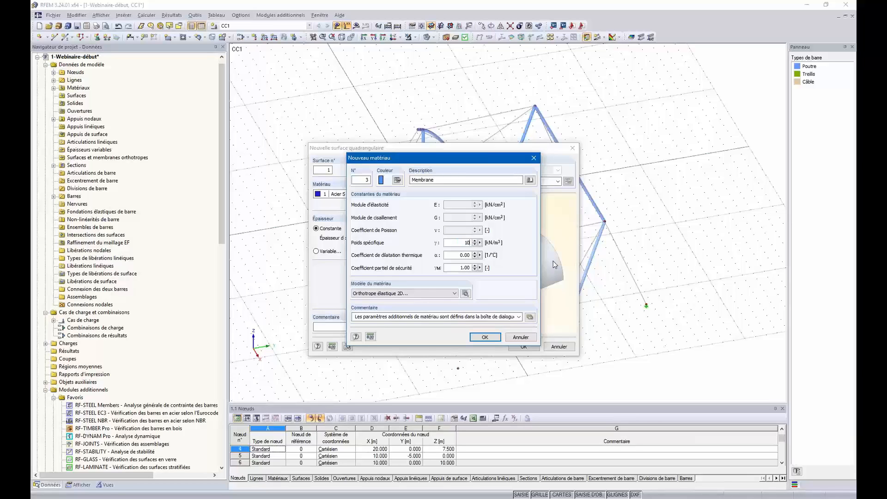
pyautogui.click(485, 337)
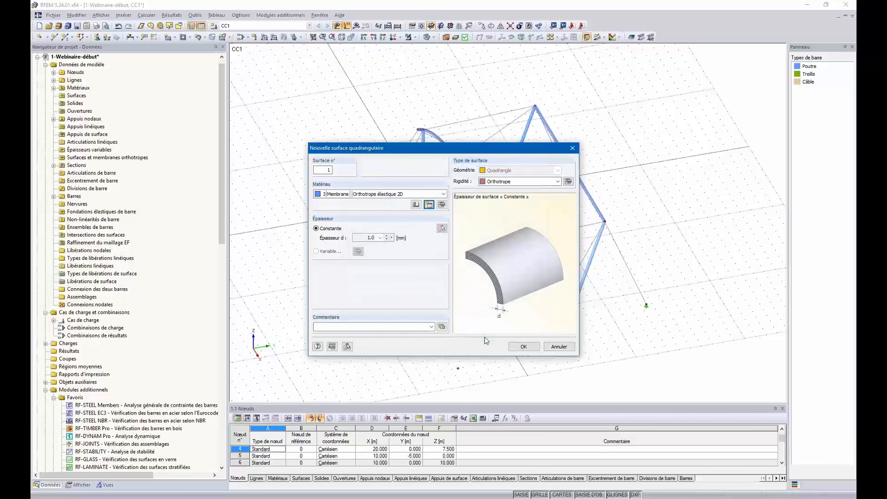
# - Set the new surface's stiffness type to Membrane - Orthotrope and accept the surface settings
pyautogui.click(543, 181)
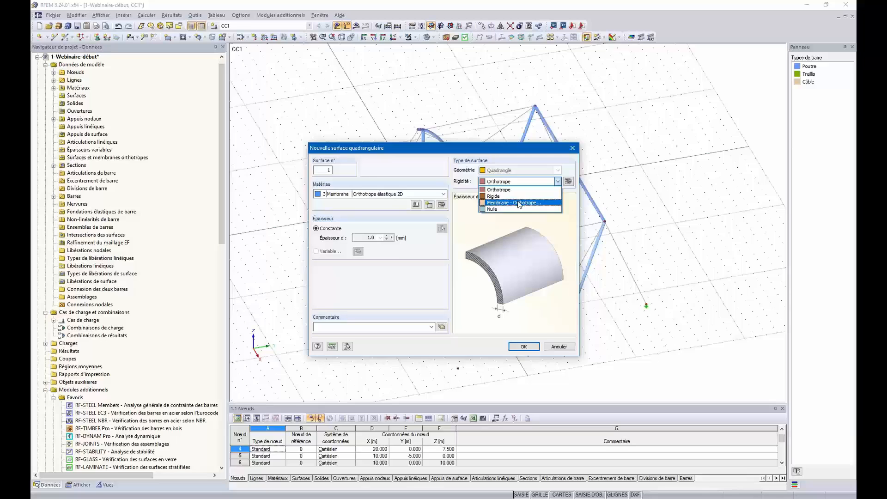
pyautogui.click(501, 203)
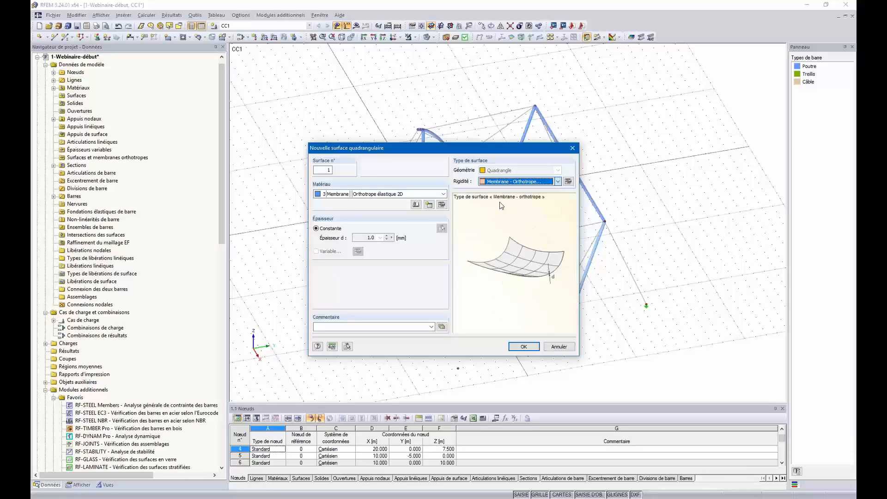
pyautogui.click(524, 347)
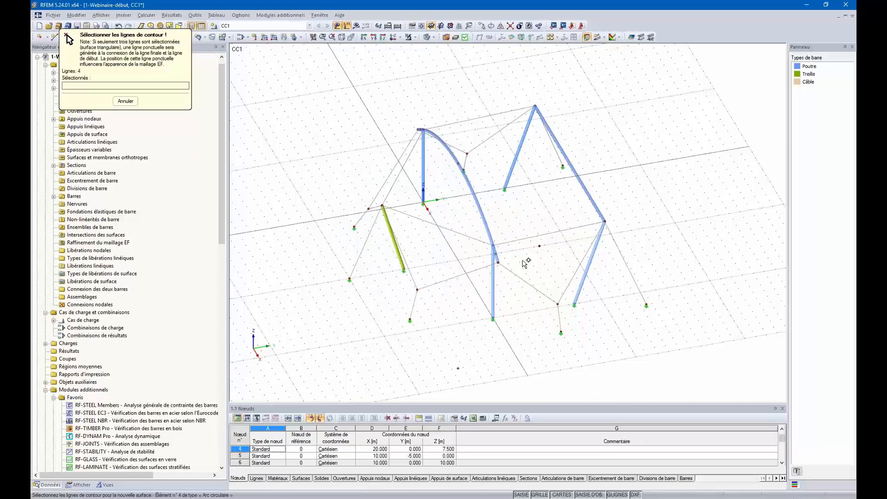
# - Display the model as wireframe so the surface's contour lines can be picked
pyautogui.keyDown('ctrl'); pyautogui.moveTo(455, 277); pyautogui.dragTo(384, 281, button='middle'); pyautogui.keyUp('ctrl')
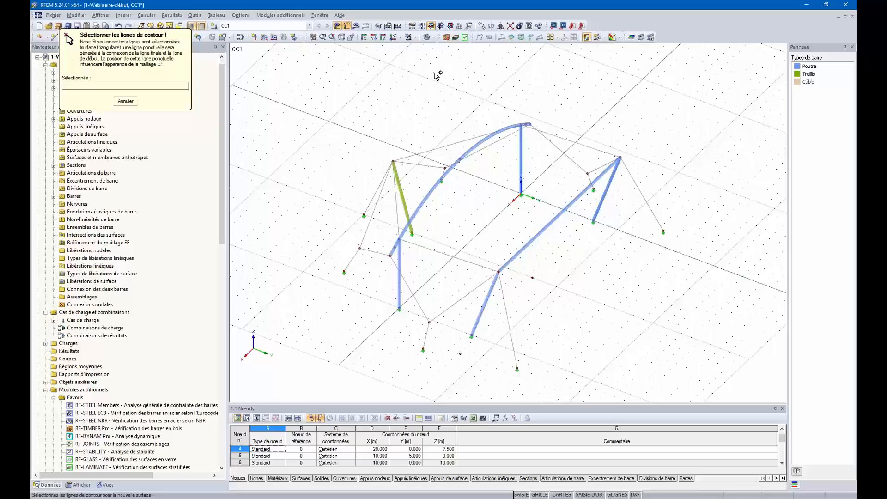
pyautogui.click(427, 37)
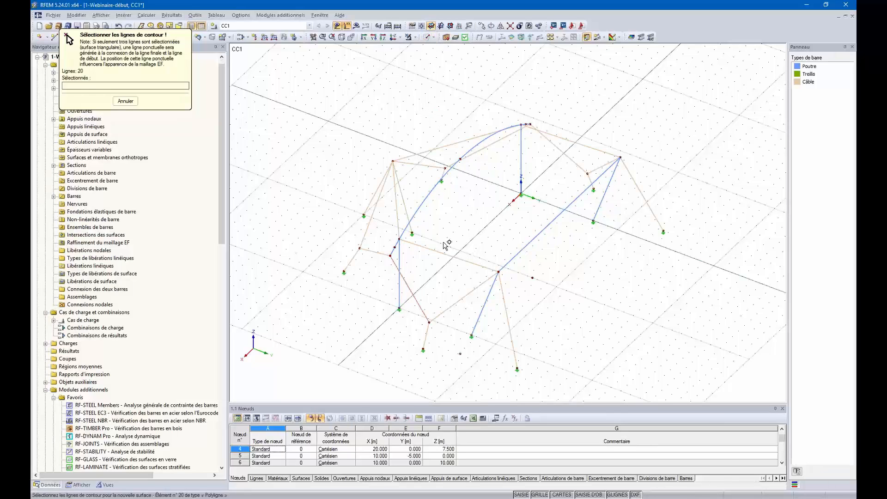
pyautogui.keyDown('ctrl'); pyautogui.moveTo(457, 294); pyautogui.dragTo(548, 255, button='middle'); pyautogui.keyUp('ctrl')
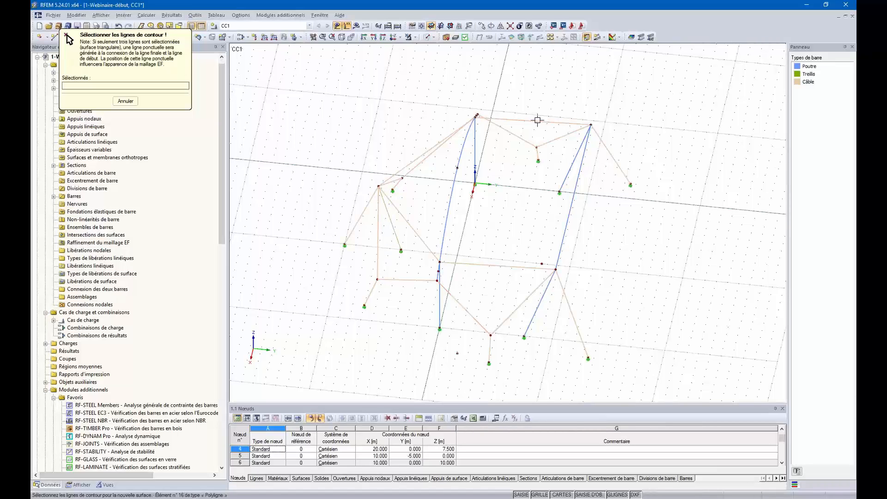
pyautogui.keyDown('ctrl'); pyautogui.moveTo(629, 236); pyautogui.dragTo(392, 296, button='middle'); pyautogui.keyUp('ctrl')
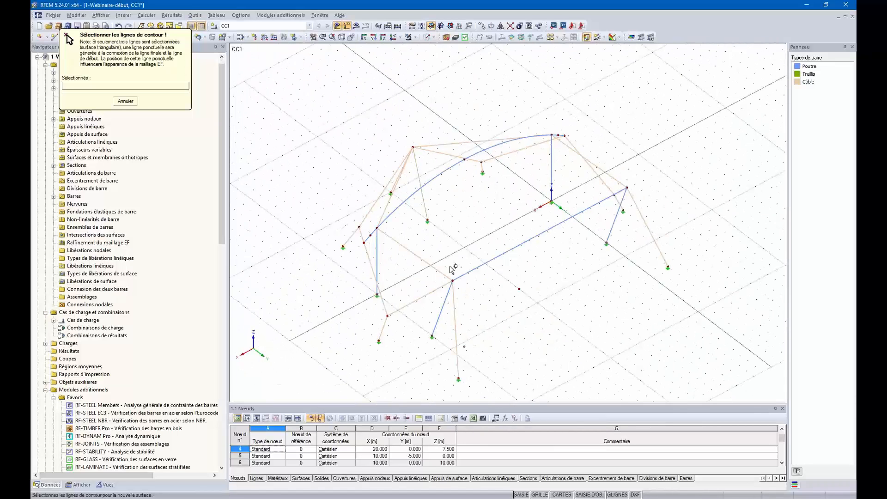
# - Create the membrane between the arch and the leaning frame from the arch segments, the frame's upper beam and the short cables at both ends
pyautogui.click(366, 243)
pyautogui.click(369, 239)
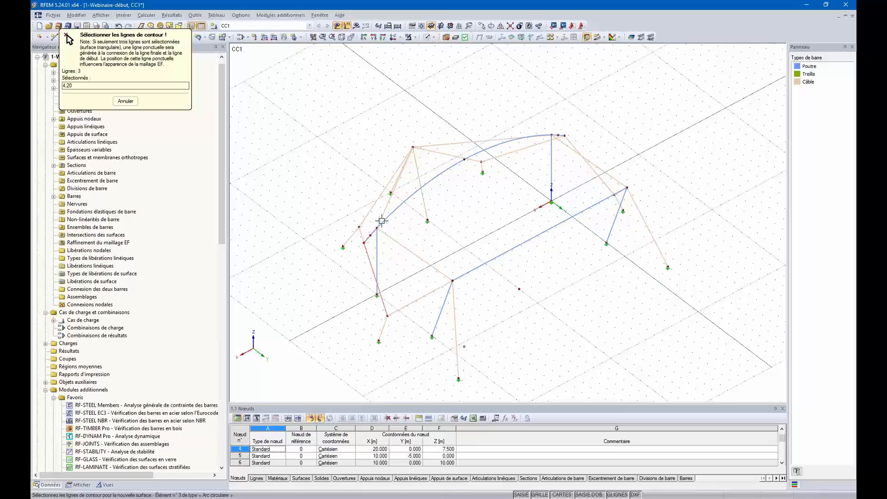
pyautogui.click(383, 221)
pyautogui.keyDown('ctrl'); pyautogui.moveTo(542, 195); pyautogui.dragTo(470, 269, button='middle'); pyautogui.keyUp('ctrl')
pyautogui.click(577, 153)
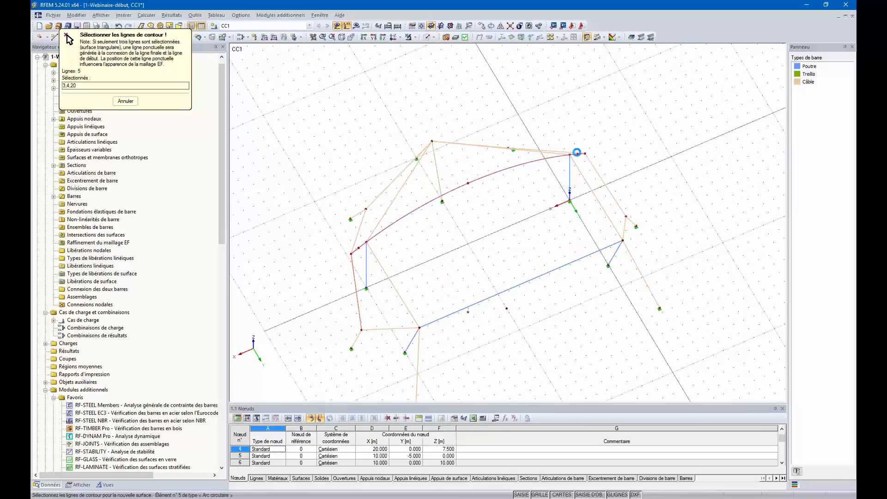
pyautogui.click(594, 168)
pyautogui.keyDown('ctrl'); pyautogui.moveTo(569, 237); pyautogui.dragTo(750, 199, button='middle'); pyautogui.keyUp('ctrl')
pyautogui.click(582, 137)
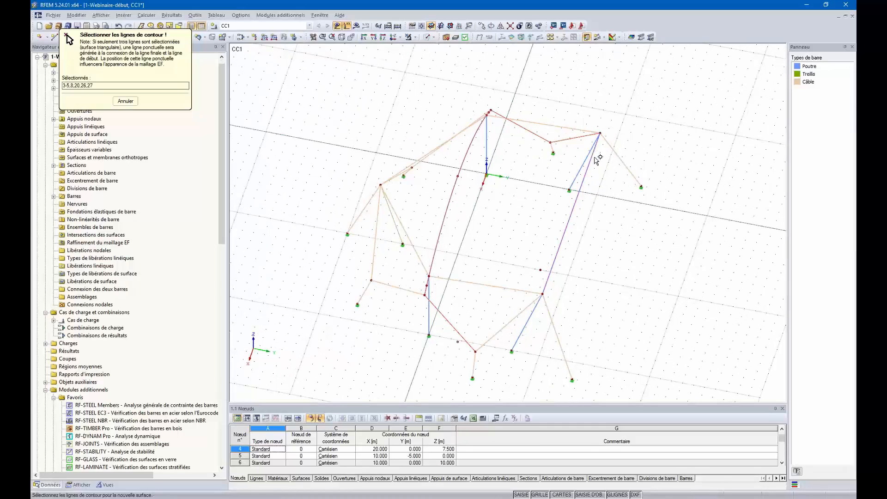
pyautogui.click(536, 298)
# - Create the second membrane from the front and rear cables meeting at the truss top and the arch segments
pyautogui.keyDown('ctrl'); pyautogui.moveTo(536, 275); pyautogui.dragTo(462, 324, button='middle'); pyautogui.keyUp('ctrl')
pyautogui.click(462, 324)
pyautogui.click(419, 295)
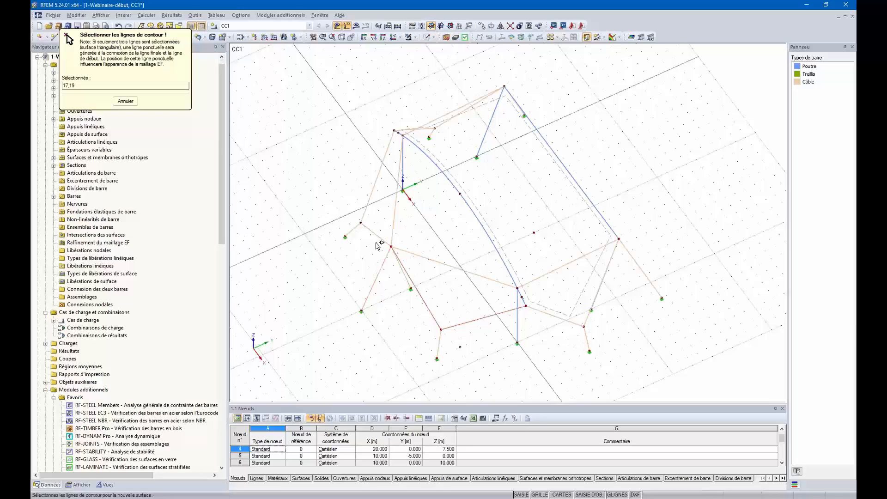
pyautogui.click(378, 236)
pyautogui.click(370, 198)
pyautogui.click(407, 136)
pyautogui.click(458, 197)
pyautogui.click(529, 300)
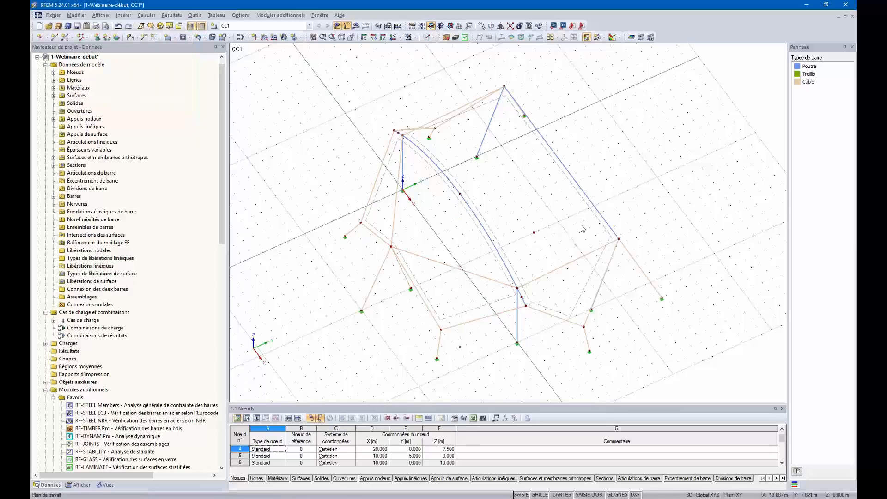
# - Switch the model display back to solid rendering
pyautogui.keyDown('ctrl'); pyautogui.moveTo(585, 210); pyautogui.dragTo(437, 187, button='middle'); pyautogui.keyUp('ctrl')
pyautogui.click(428, 37)
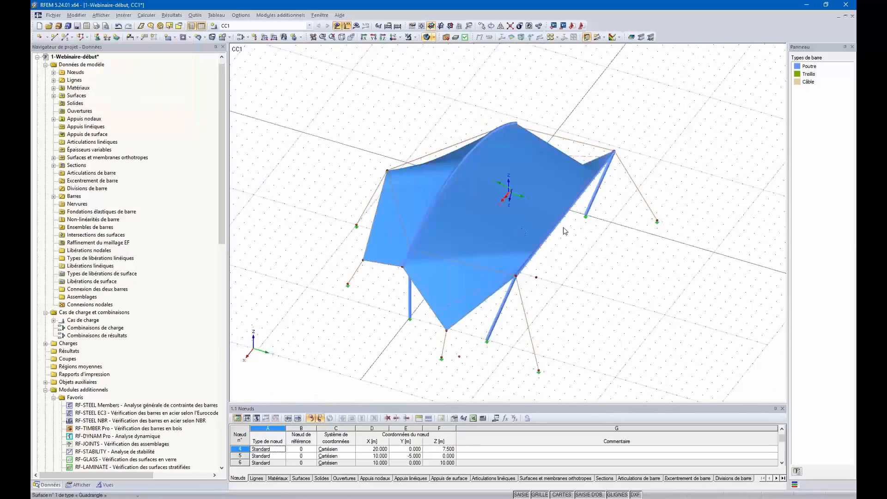
pyautogui.keyDown('ctrl'); pyautogui.moveTo(565, 231); pyautogui.dragTo(481, 274, button='middle'); pyautogui.keyUp('ctrl')
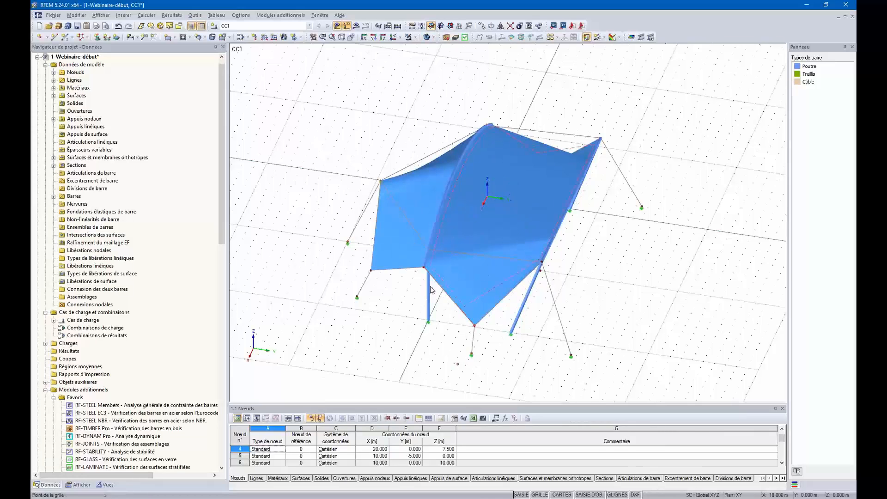
# - Change the Membrane material's colour to light green, RGB 160, 255, 160, from the arch-to-frame surface's properties
pyautogui.doubleClick(454, 293)
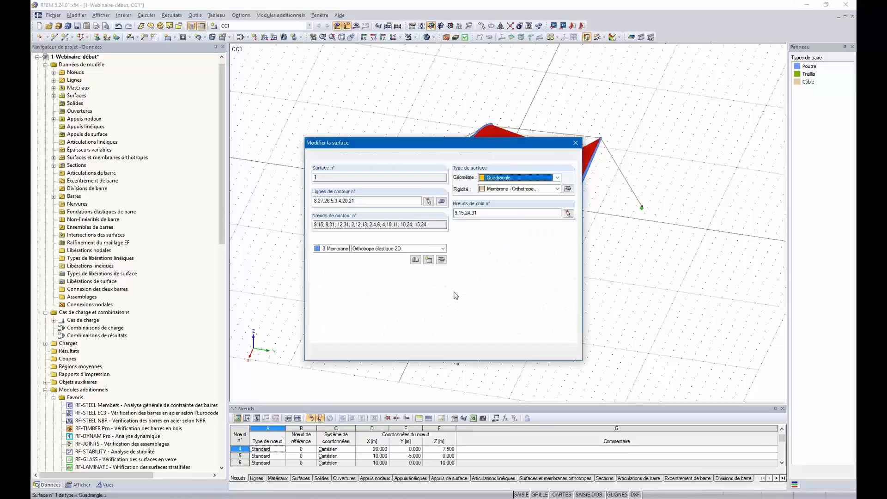
pyautogui.click(441, 260)
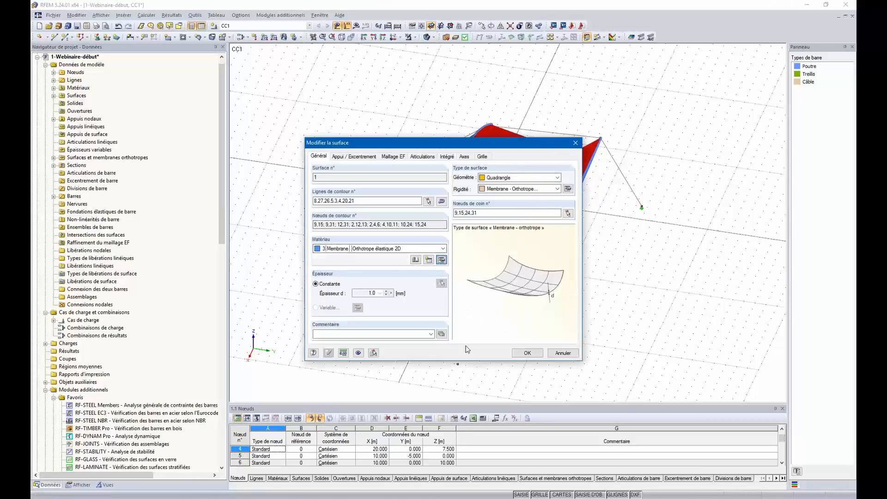
pyautogui.click(397, 180)
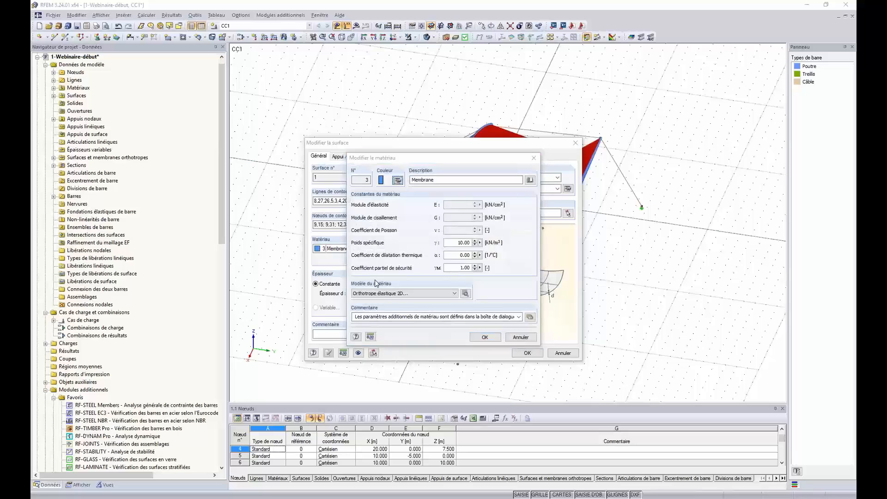
pyautogui.click(352, 174)
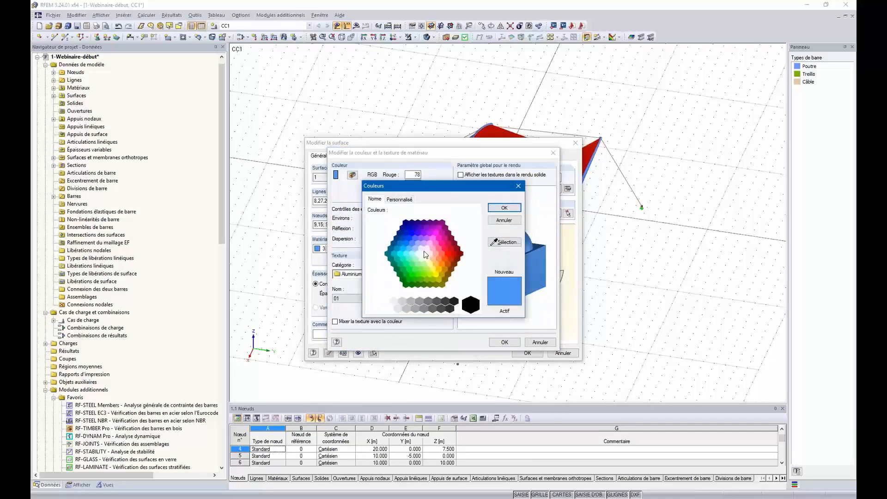
pyautogui.click(418, 262)
pyautogui.click(490, 208)
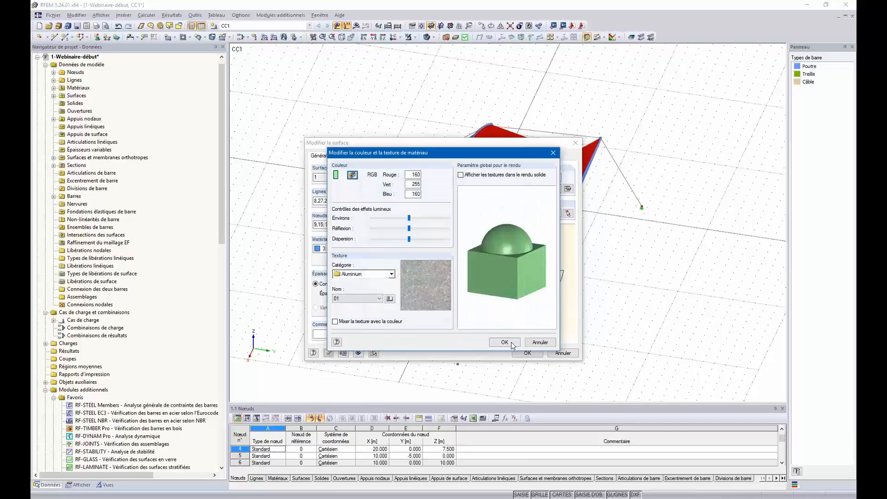
pyautogui.click(510, 343)
pyautogui.click(486, 337)
pyautogui.click(525, 353)
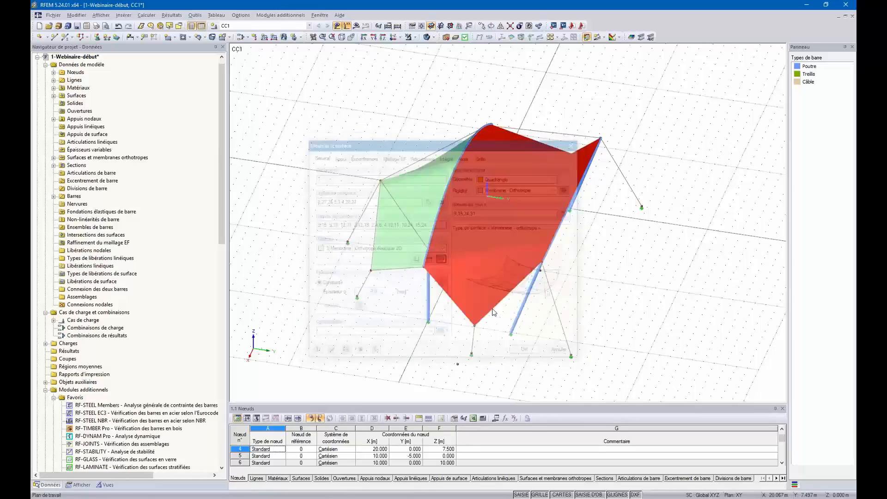
pyautogui.click(599, 295)
# - Examine the shape of the two membrane surfaces from several sides of the structure
pyautogui.keyDown('ctrl'); pyautogui.moveTo(532, 355); pyautogui.dragTo(577, 305, button='middle'); pyautogui.keyUp('ctrl')
pyautogui.keyDown('ctrl'); pyautogui.moveTo(414, 319); pyautogui.dragTo(508, 250, button='middle'); pyautogui.keyUp('ctrl')
pyautogui.keyDown('ctrl'); pyautogui.moveTo(480, 213); pyautogui.dragTo(418, 126, button='middle'); pyautogui.keyUp('ctrl')
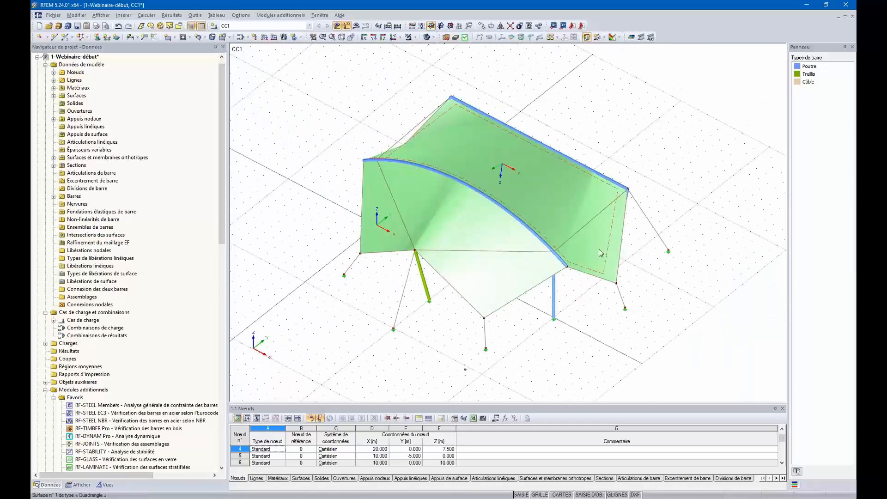
pyautogui.keyDown('ctrl'); pyautogui.moveTo(605, 249); pyautogui.dragTo(415, 93, button='middle'); pyautogui.keyUp('ctrl')
pyautogui.keyDown('ctrl'); pyautogui.moveTo(536, 239); pyautogui.dragTo(561, 168, button='middle'); pyautogui.keyUp('ctrl')
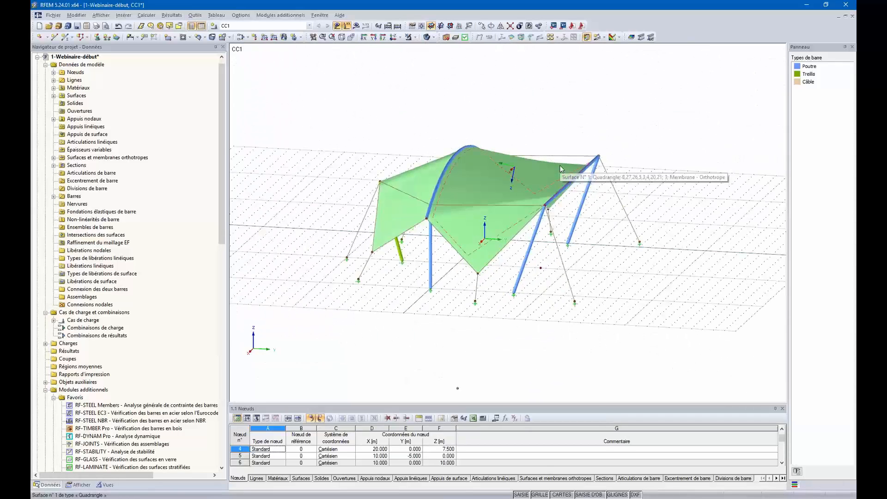
pyautogui.keyDown('ctrl'); pyautogui.moveTo(637, 241); pyautogui.dragTo(596, 264, button='middle'); pyautogui.keyUp('ctrl')
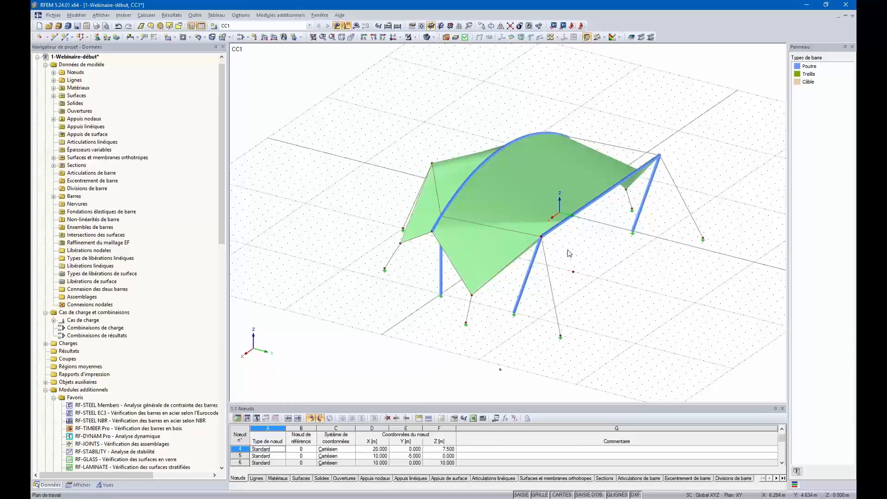
pyautogui.keyDown('ctrl'); pyautogui.moveTo(566, 251); pyautogui.dragTo(511, 258, button='middle'); pyautogui.keyUp('ctrl')
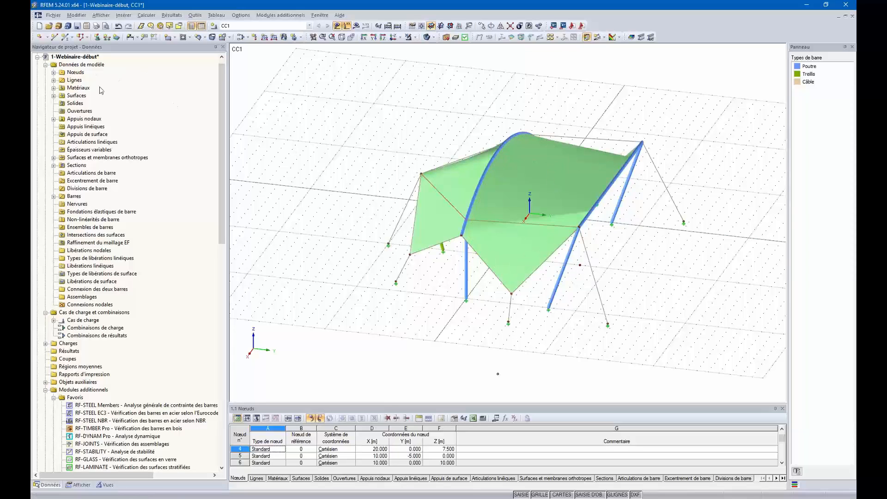
# - Activate RF-FORM-FINDING in the options of the model's base data
pyautogui.click(80, 65)
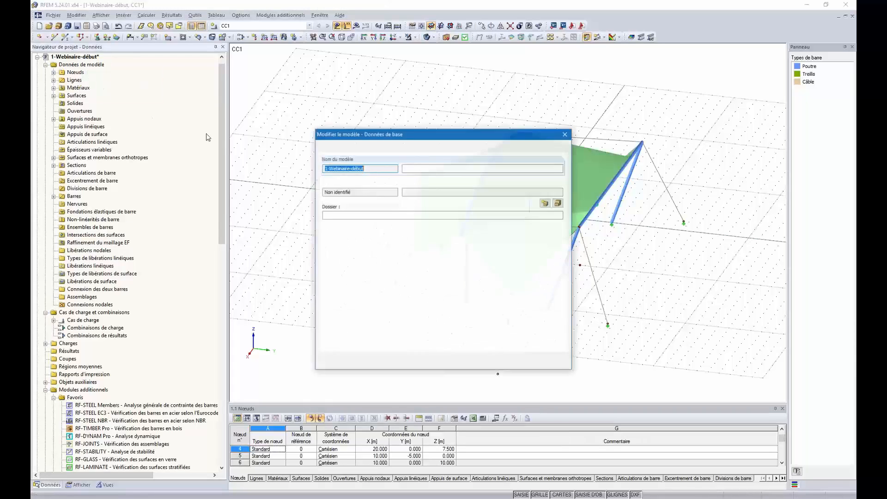
pyautogui.click(351, 149)
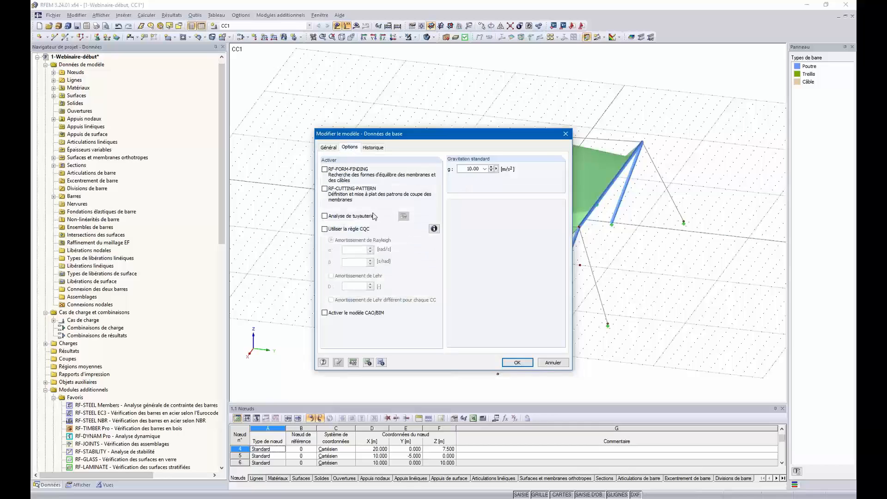
pyautogui.click(530, 362)
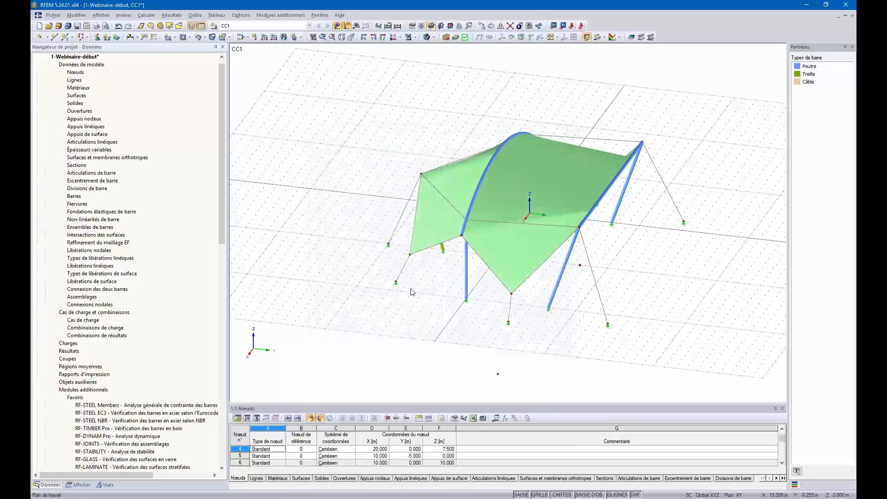
pyautogui.moveTo(390, 270)
pyautogui.keyDown('ctrl'); pyautogui.mouseDown(button='middle')
pyautogui.moveTo(346, 257)
pyautogui.moveTo(437, 342)
pyautogui.moveTo(470, 345)
pyautogui.moveTo(503, 328)
pyautogui.moveTo(392, 351)
pyautogui.moveTo(398, 277)
pyautogui.mouseUp(button='middle'); pyautogui.keyUp('ctrl')
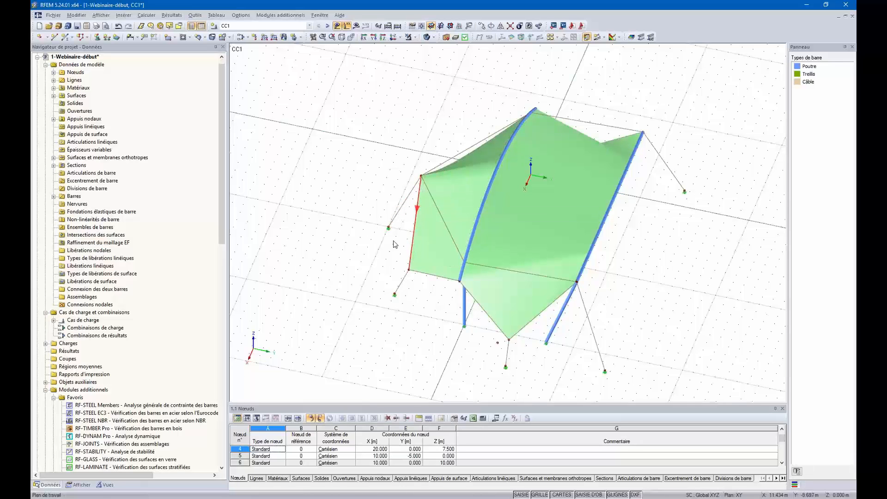
pyautogui.keyDown('ctrl'); pyautogui.moveTo(490, 231); pyautogui.dragTo(669, 244, button='middle'); pyautogui.keyUp('ctrl')
pyautogui.keyDown('ctrl'); pyautogui.moveTo(412, 318); pyautogui.dragTo(440, 232, button='middle'); pyautogui.keyUp('ctrl')
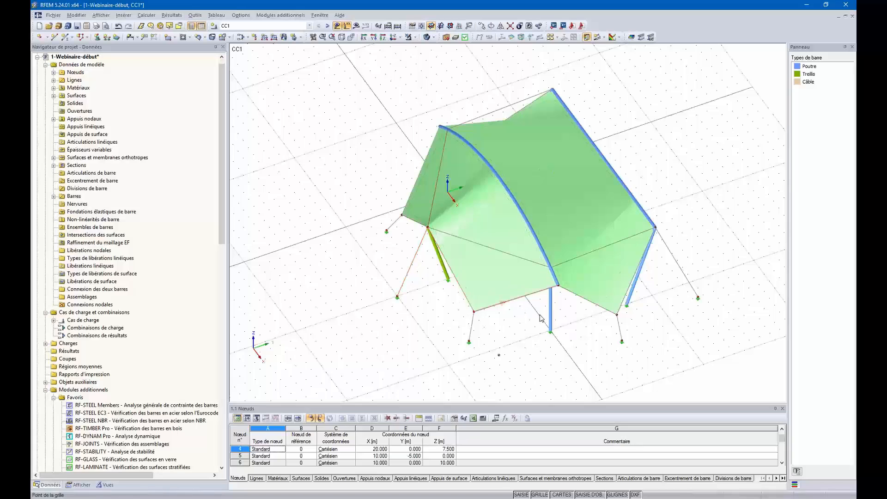
pyautogui.keyDown('ctrl'); pyautogui.moveTo(413, 287); pyautogui.dragTo(395, 322, button='middle'); pyautogui.keyUp('ctrl')
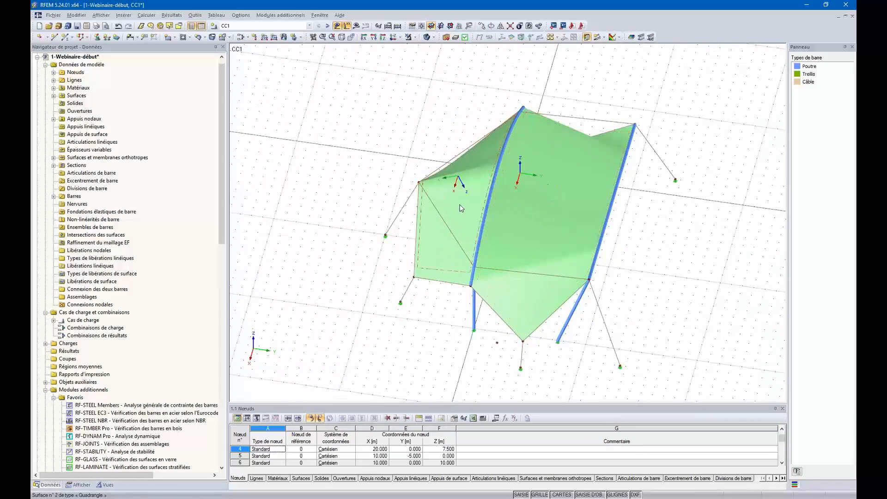
pyautogui.keyDown('ctrl'); pyautogui.moveTo(456, 204); pyautogui.dragTo(475, 221, button='middle'); pyautogui.keyUp('ctrl')
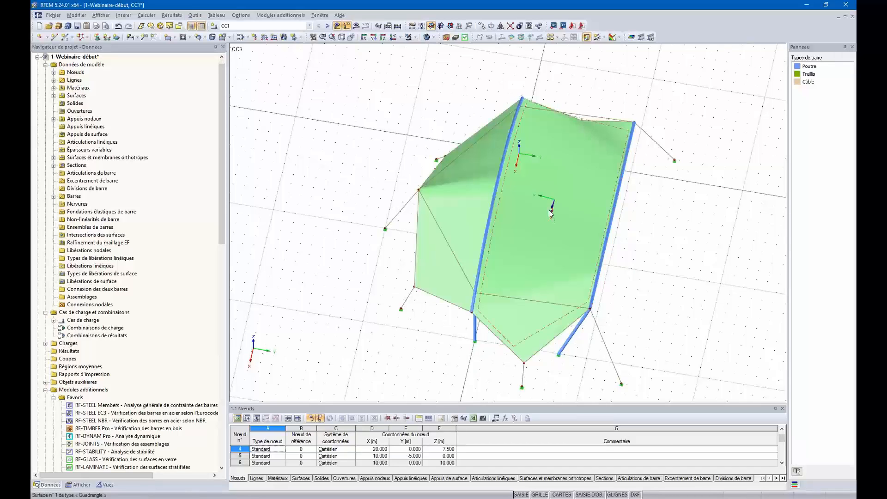
# - Compare the Projection and Standard form-finding methods in the orthotropic membrane stiffness of both surfaces, and apply Standard with force-defined prestress
pyautogui.click(462, 198)
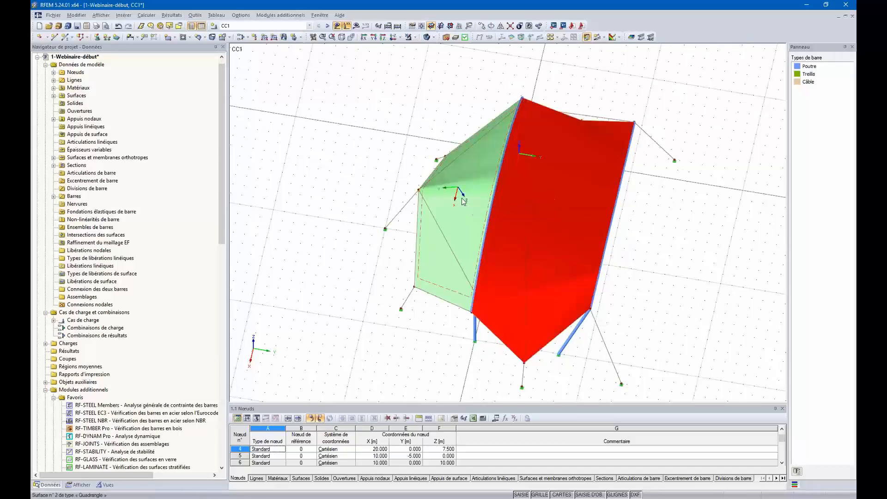
pyautogui.keyDown('ctrl'); pyautogui.moveTo(636, 280); pyautogui.dragTo(654, 230, button='middle'); pyautogui.keyUp('ctrl')
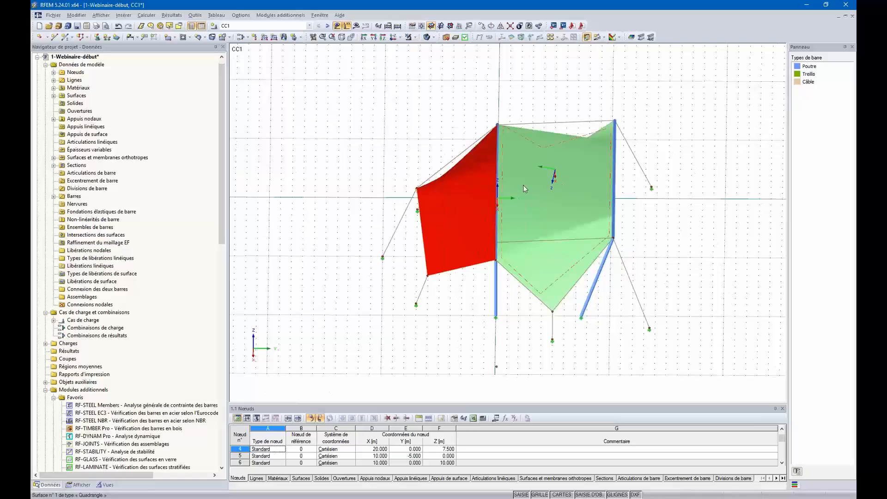
pyautogui.keyDown('ctrl'); pyautogui.moveTo(541, 180); pyautogui.dragTo(572, 173, button='middle'); pyautogui.keyUp('ctrl')
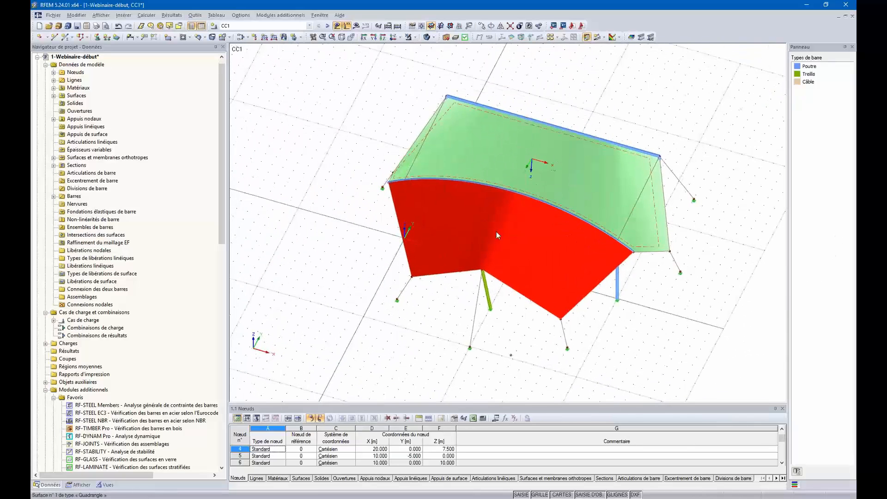
pyautogui.keyDown('ctrl'); pyautogui.moveTo(538, 195); pyautogui.dragTo(498, 210, button='middle'); pyautogui.keyUp('ctrl')
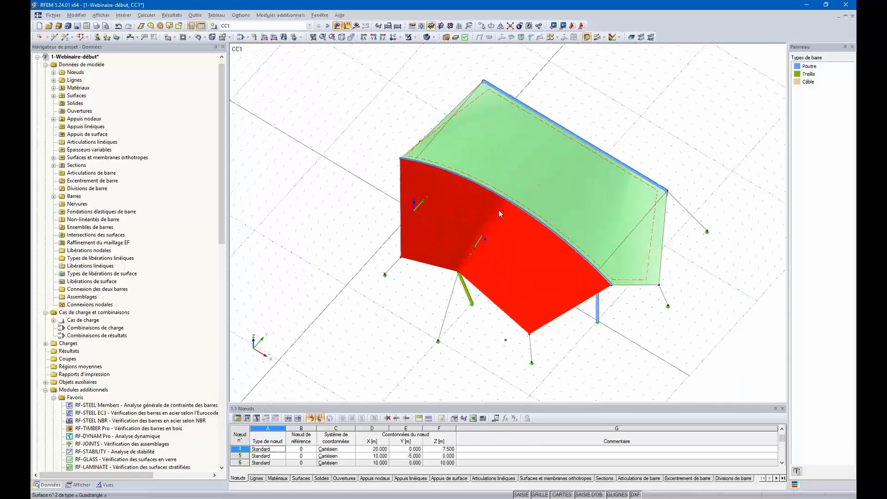
pyautogui.keyDown('ctrl'); pyautogui.click(532, 161); pyautogui.keyUp('ctrl')
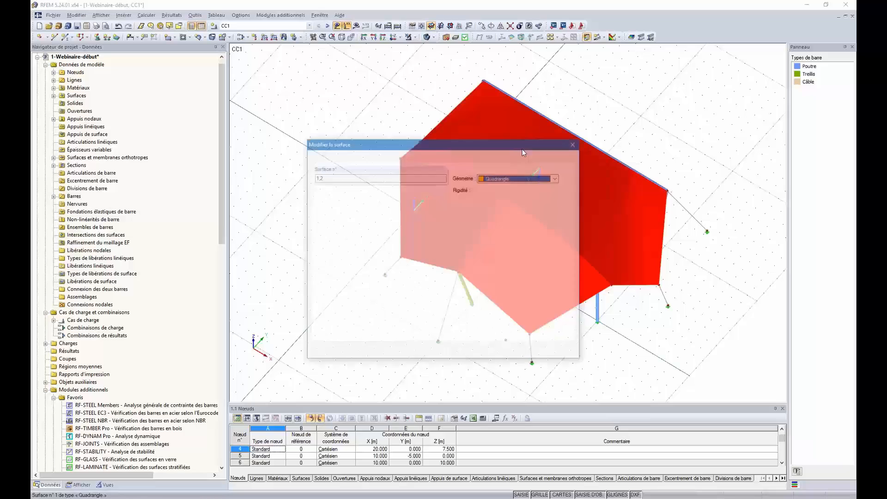
pyautogui.click(567, 189)
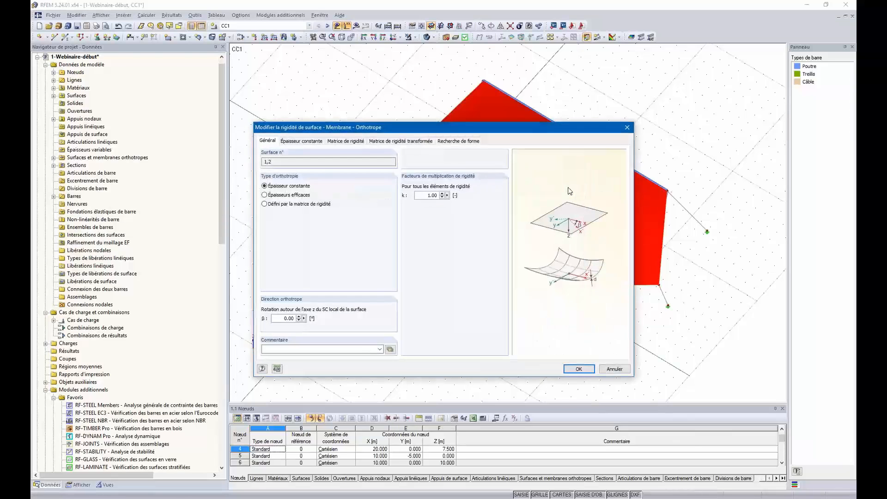
pyautogui.click(459, 142)
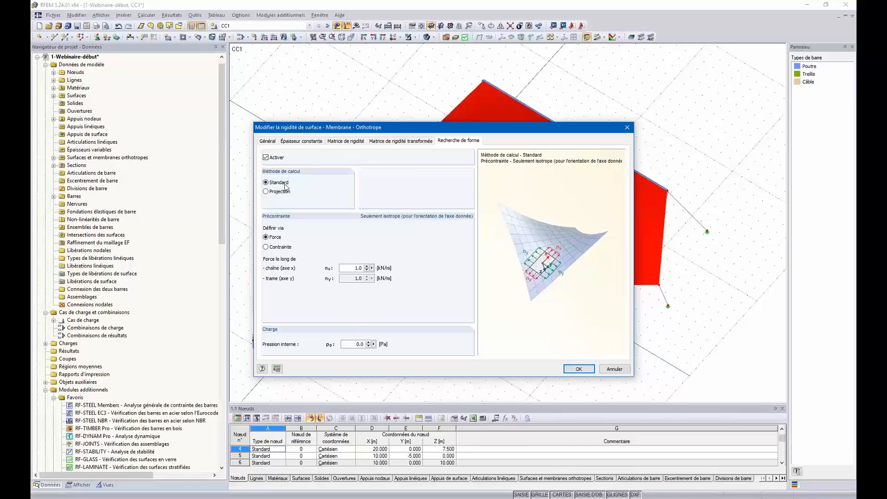
pyautogui.click(270, 193)
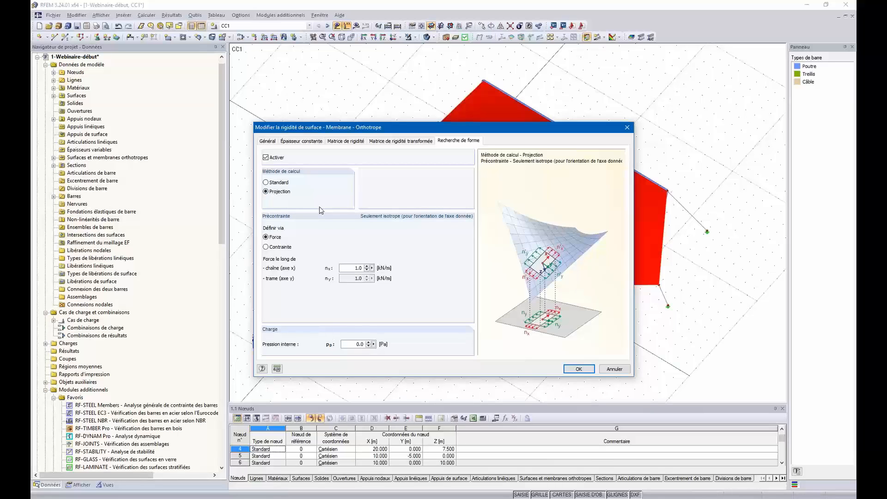
pyautogui.click(269, 184)
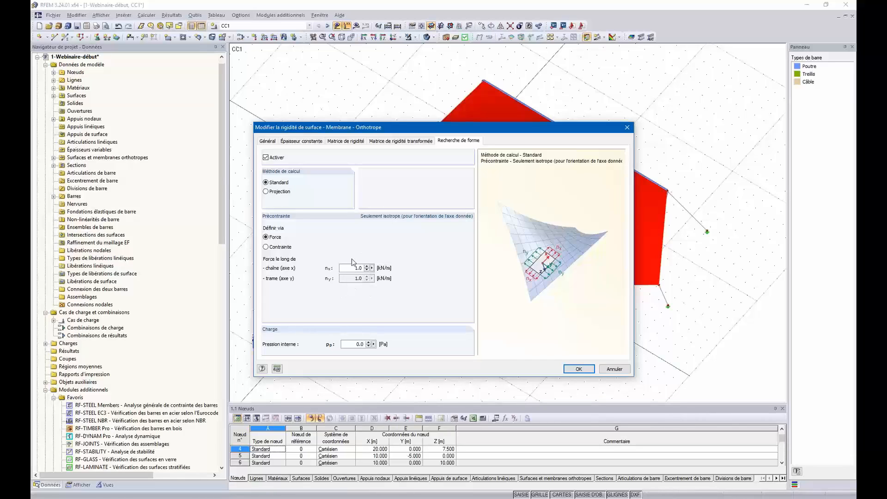
pyautogui.click(577, 370)
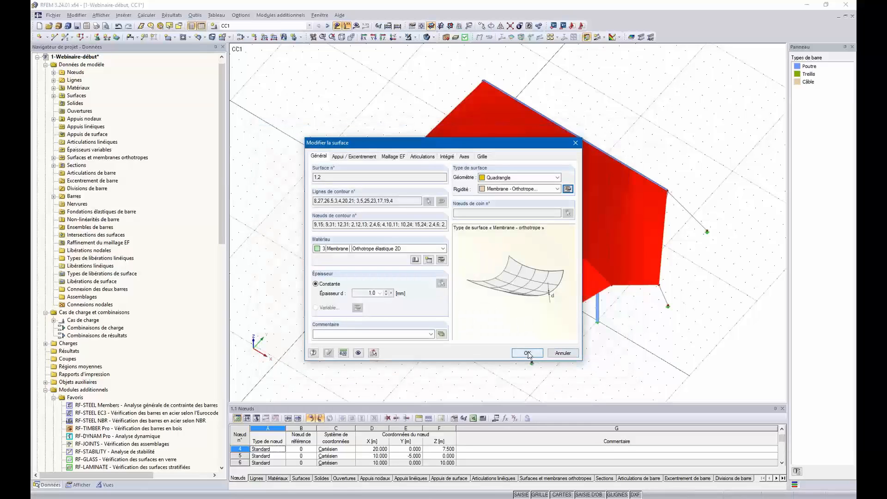
pyautogui.click(528, 354)
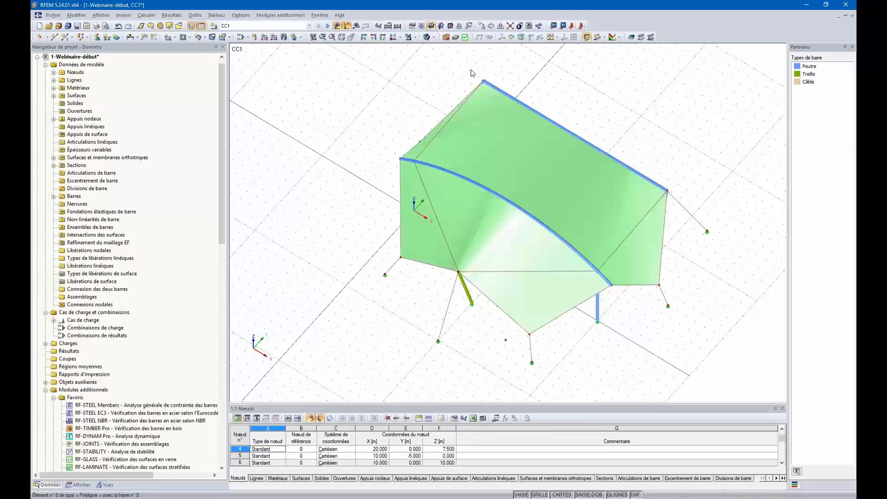
# - Display the model in wireframe rendering and orient it to a plan view of the XY plane
pyautogui.moveTo(384, 126); pyautogui.dragTo(338, 119, button='middle')
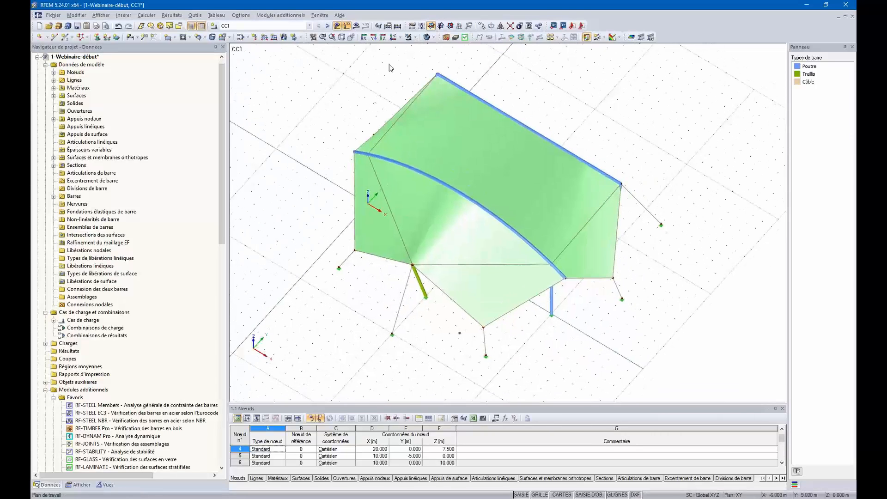
pyautogui.click(428, 38)
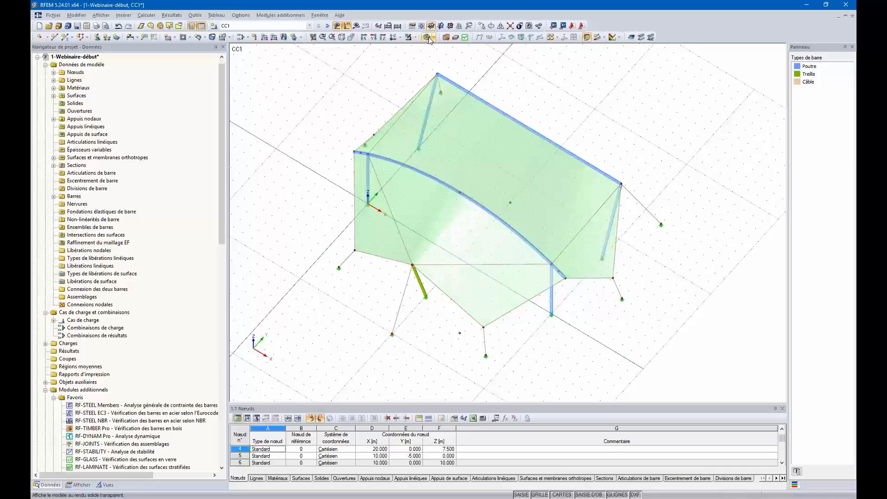
pyautogui.click(429, 39)
pyautogui.keyDown('ctrl'); pyautogui.moveTo(533, 172); pyautogui.dragTo(617, 210, button='middle'); pyautogui.keyUp('ctrl')
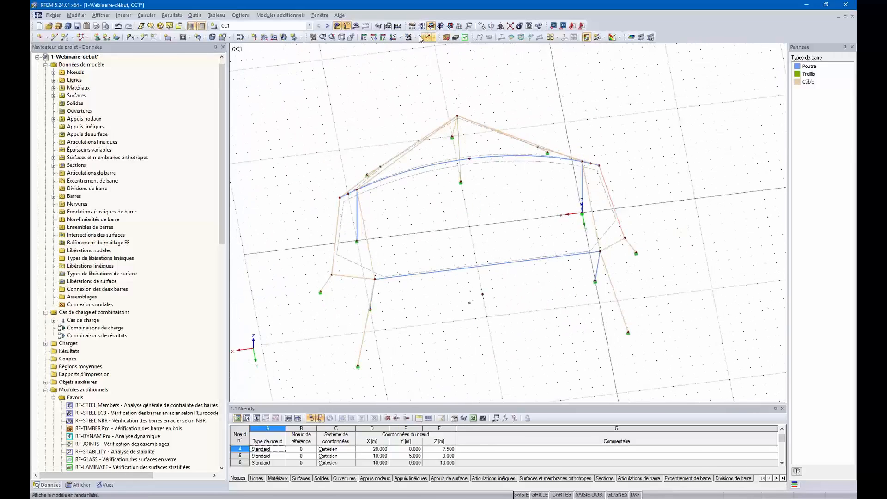
pyautogui.click(383, 37)
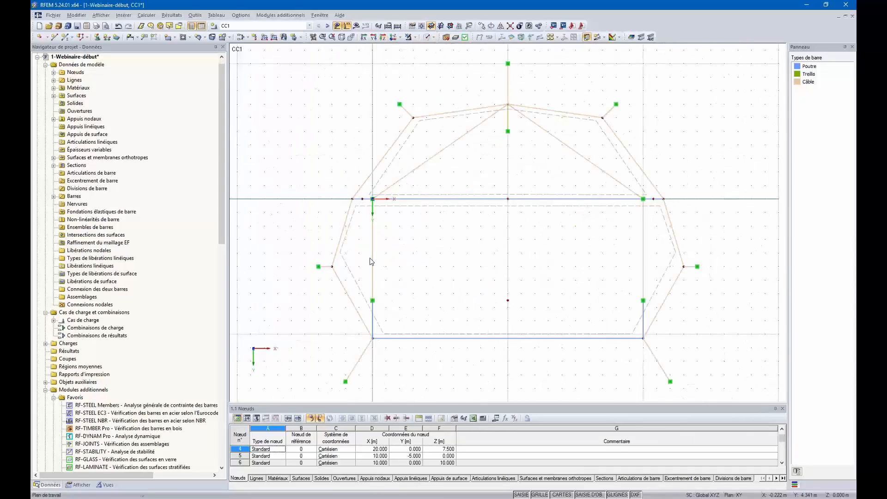
# - Define the form-finding of the four short cables at the membrane's outer corners by an average cable force of 30 kN
pyautogui.moveTo(326, 288); pyautogui.dragTo(305, 253)
pyautogui.moveTo(423, 93); pyautogui.dragTo(388, 116)
pyautogui.moveTo(638, 118); pyautogui.dragTo(608, 89)
pyautogui.moveTo(710, 291); pyautogui.dragTo(693, 243)
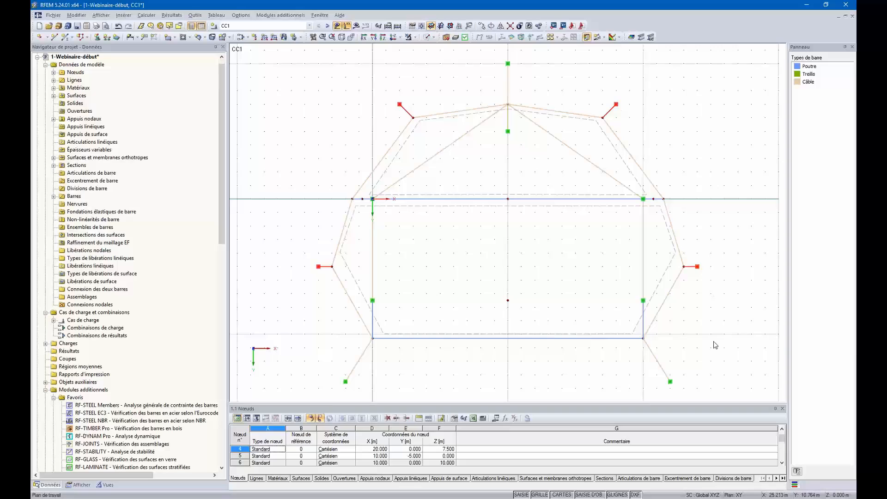
pyautogui.doubleClick(323, 268)
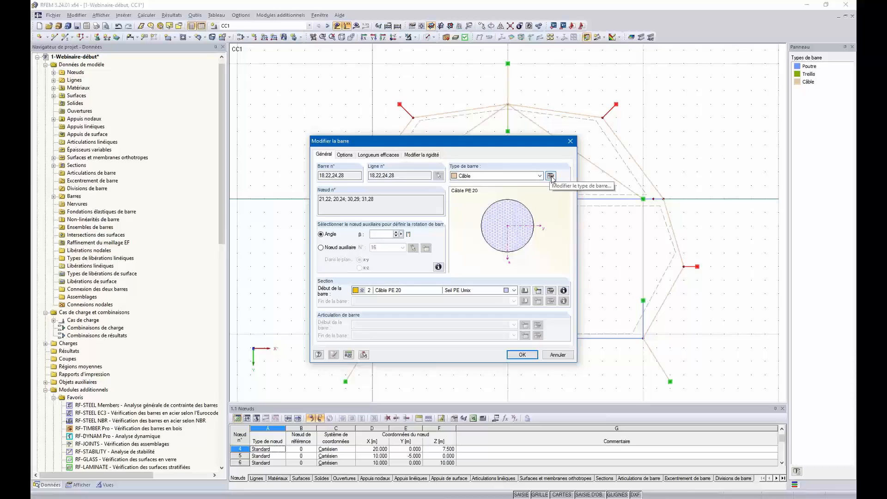
pyautogui.click(550, 176)
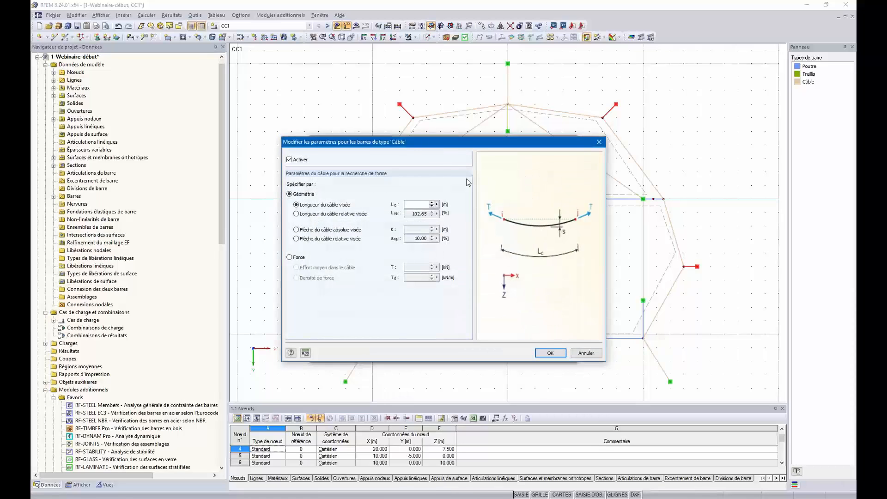
pyautogui.click(289, 257)
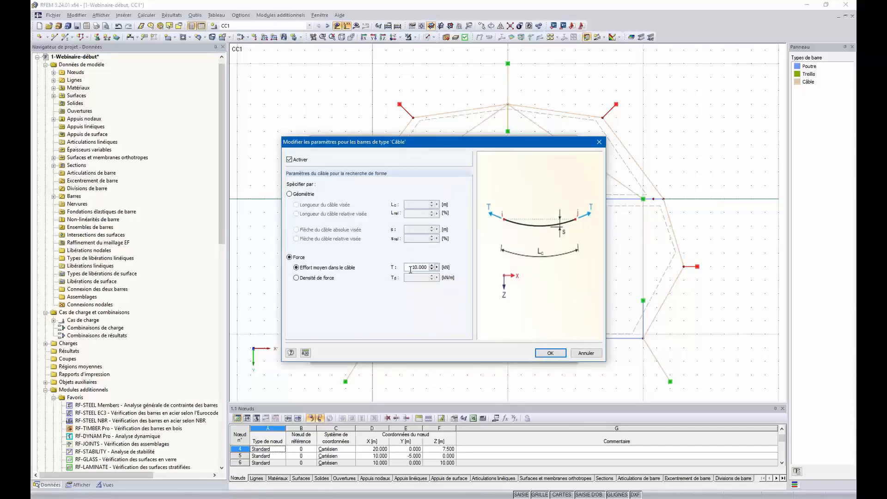
pyautogui.write('30')
pyautogui.click(550, 353)
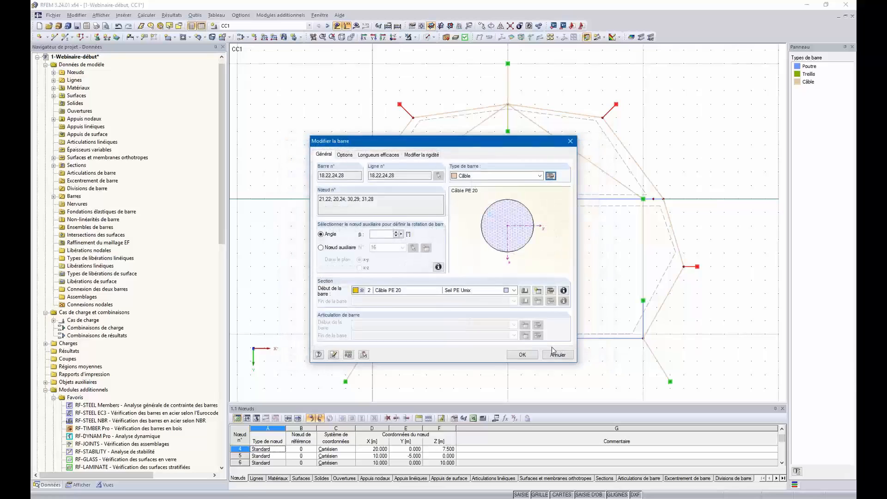
pyautogui.click(526, 356)
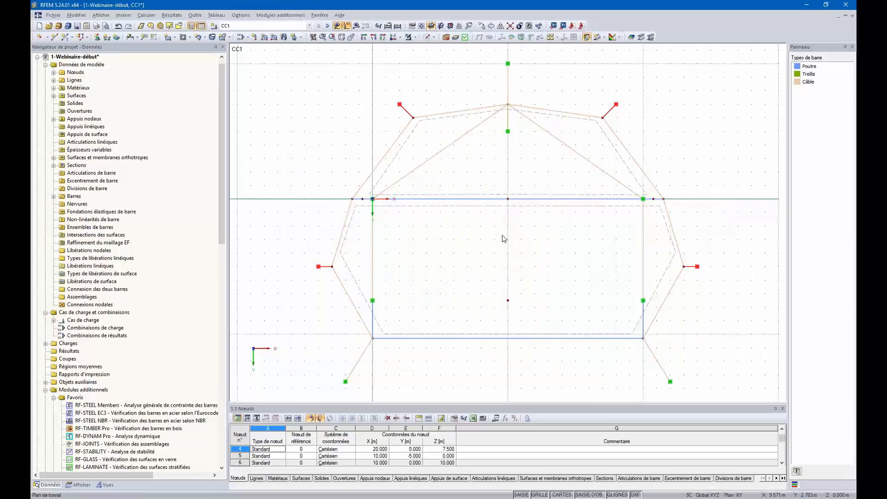
# - Define the form-finding of the straight beam's two guy cables, the mast's guy cable and its two diagonal cables by a relative cable length of 100%
pyautogui.click(357, 366)
pyautogui.keyDown('ctrl'); pyautogui.click(658, 360); pyautogui.keyUp('ctrl')
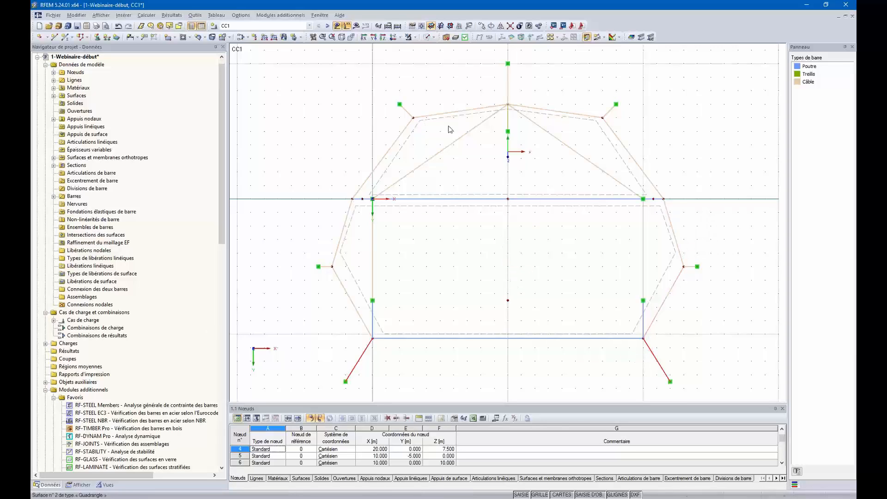
pyautogui.keyDown('ctrl'); pyautogui.click(515, 92); pyautogui.keyUp('ctrl')
pyautogui.keyDown('ctrl'); pyautogui.click(441, 152); pyautogui.keyUp('ctrl')
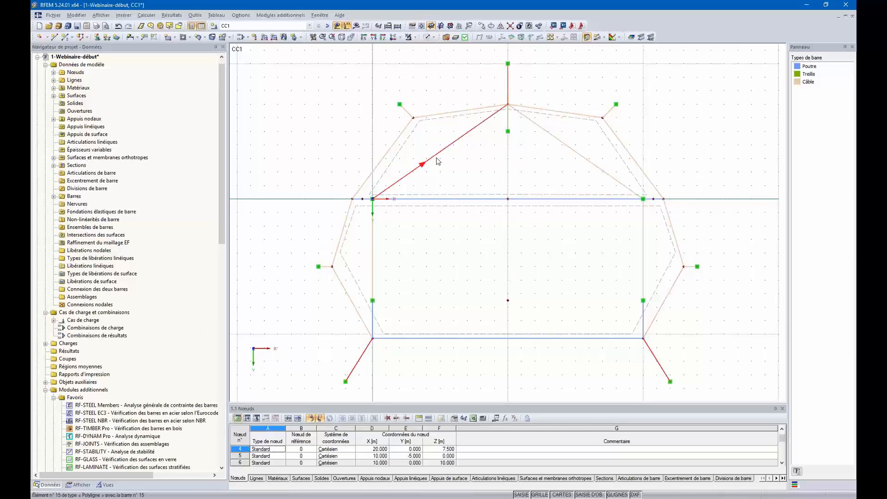
pyautogui.keyDown('ctrl'); pyautogui.click(563, 142); pyautogui.keyUp('ctrl')
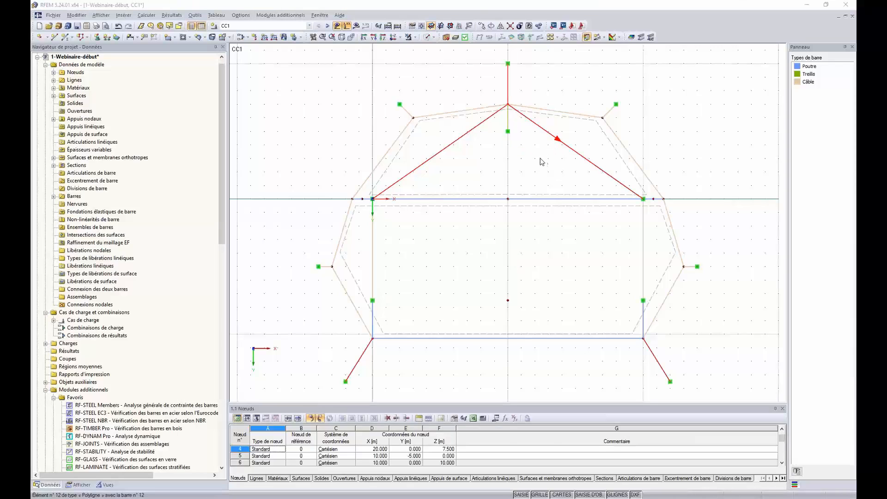
pyautogui.doubleClick(523, 148)
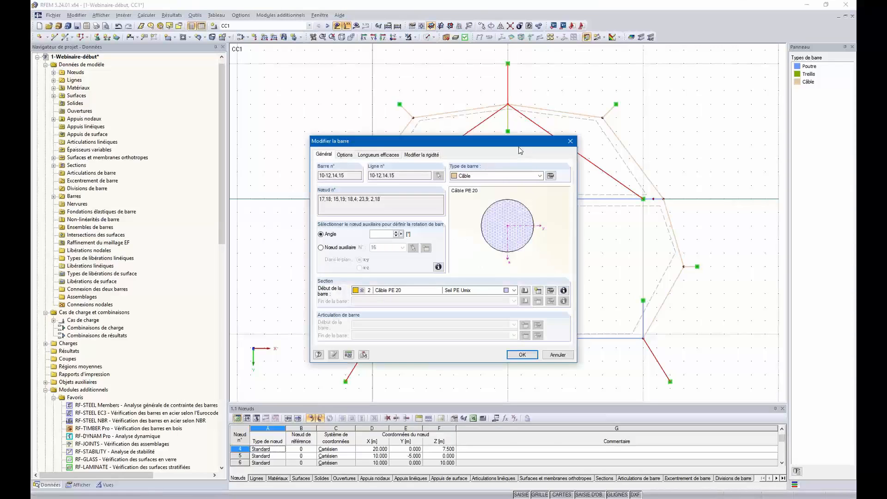
pyautogui.click(550, 176)
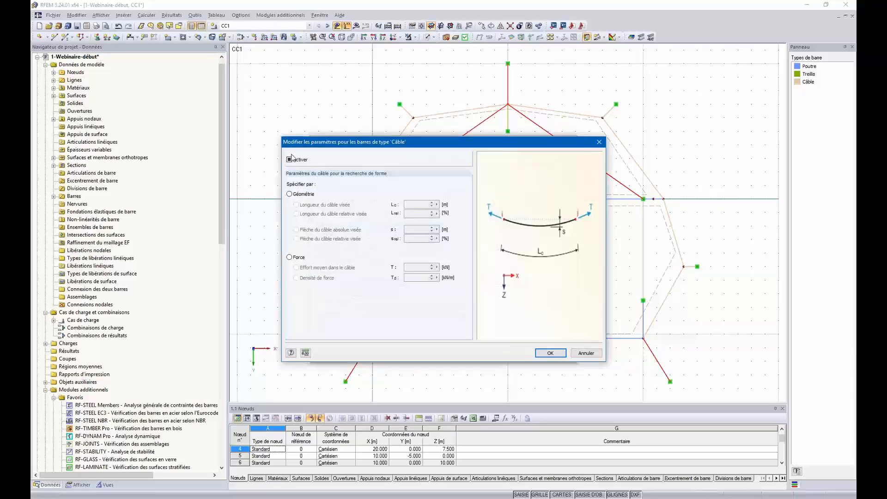
pyautogui.click(289, 159)
pyautogui.click(290, 159)
pyautogui.click(289, 194)
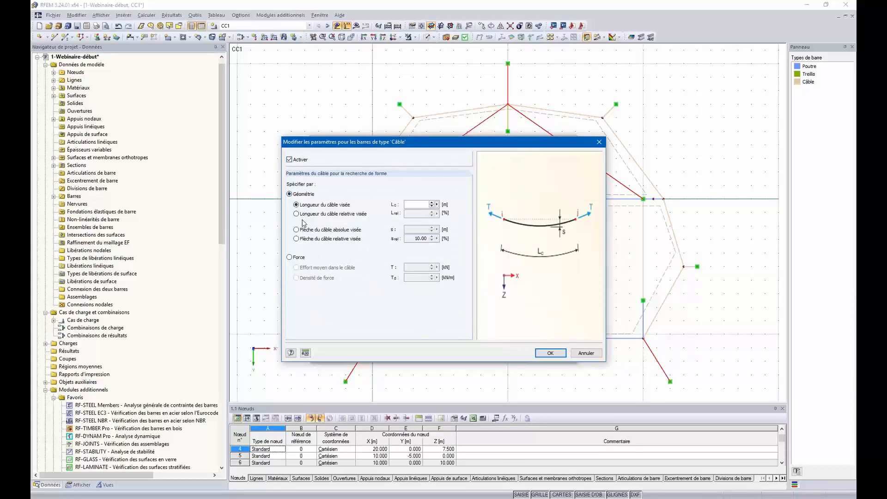
pyautogui.click(295, 215)
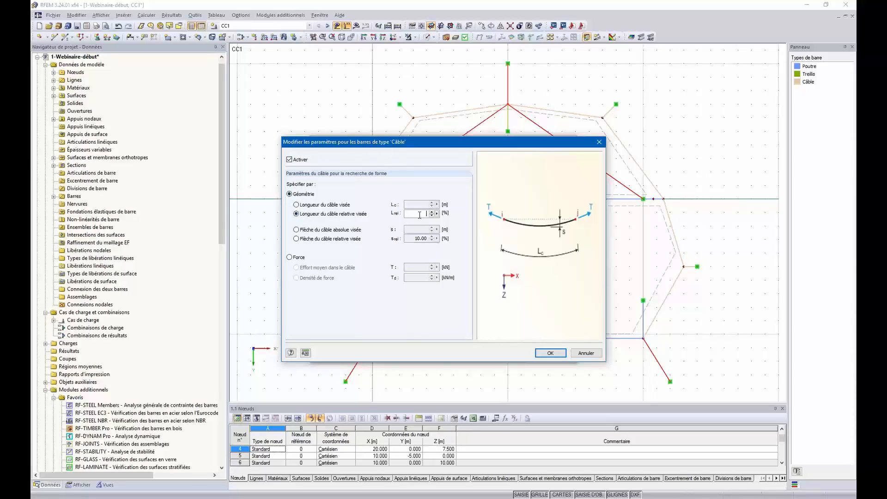
pyautogui.write('100')
pyautogui.click(550, 353)
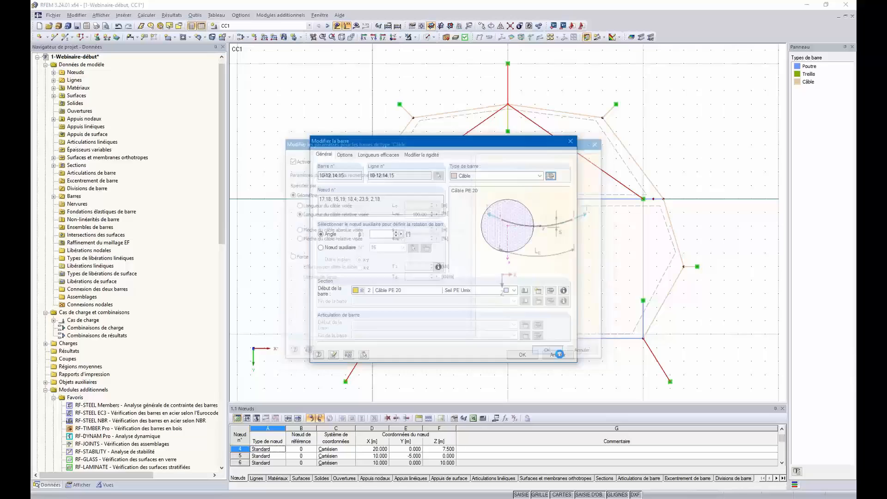
pyautogui.click(522, 355)
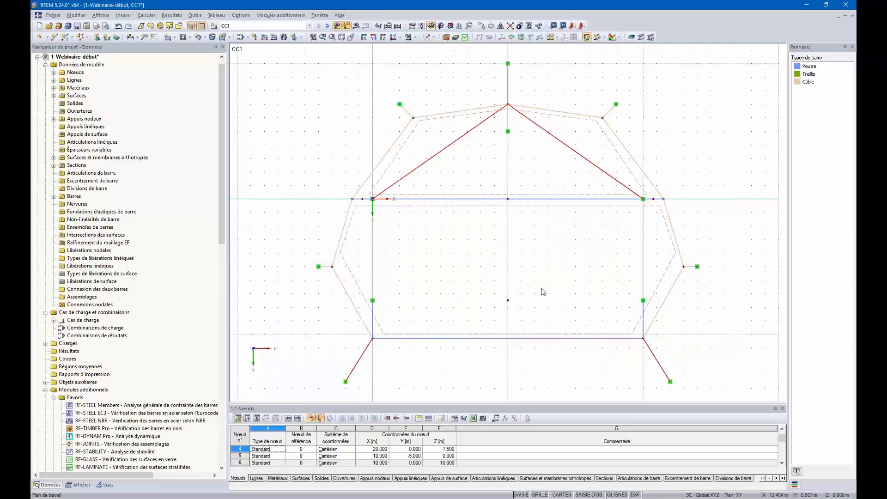
# - Define the form-finding of the eight edge cables along the membrane's perimeter by a relative cable sag of 10%
pyautogui.keyDown('ctrl'); pyautogui.moveTo(478, 285); pyautogui.dragTo(507, 273, button='middle'); pyautogui.keyUp('ctrl')
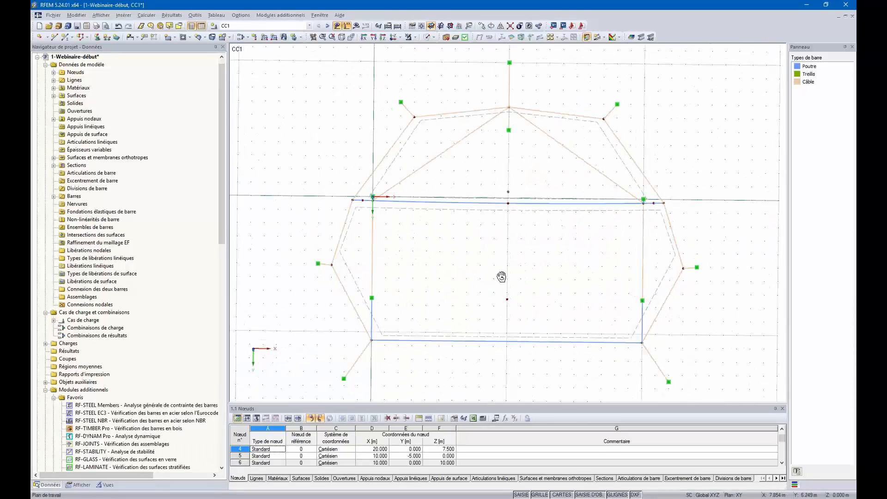
pyautogui.click(342, 285)
pyautogui.keyDown('ctrl'); pyautogui.click(337, 246); pyautogui.keyUp('ctrl')
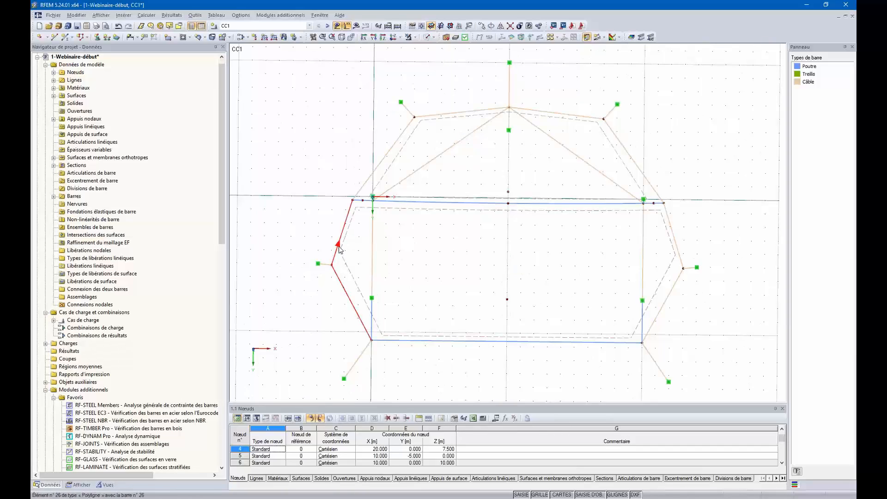
pyautogui.keyDown('ctrl'); pyautogui.click(376, 166); pyautogui.keyUp('ctrl')
pyautogui.keyDown('ctrl'); pyautogui.click(455, 113); pyautogui.keyUp('ctrl')
pyautogui.keyDown('ctrl'); pyautogui.click(538, 111); pyautogui.keyUp('ctrl')
pyautogui.keyDown('ctrl'); pyautogui.click(632, 159); pyautogui.keyUp('ctrl')
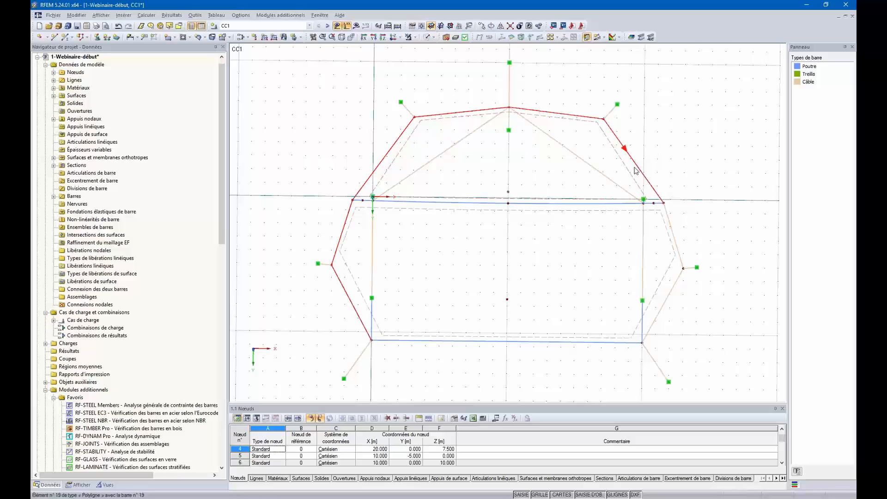
pyautogui.keyDown('ctrl'); pyautogui.click(670, 225); pyautogui.keyUp('ctrl')
pyautogui.keyDown('ctrl'); pyautogui.click(665, 301); pyautogui.keyUp('ctrl')
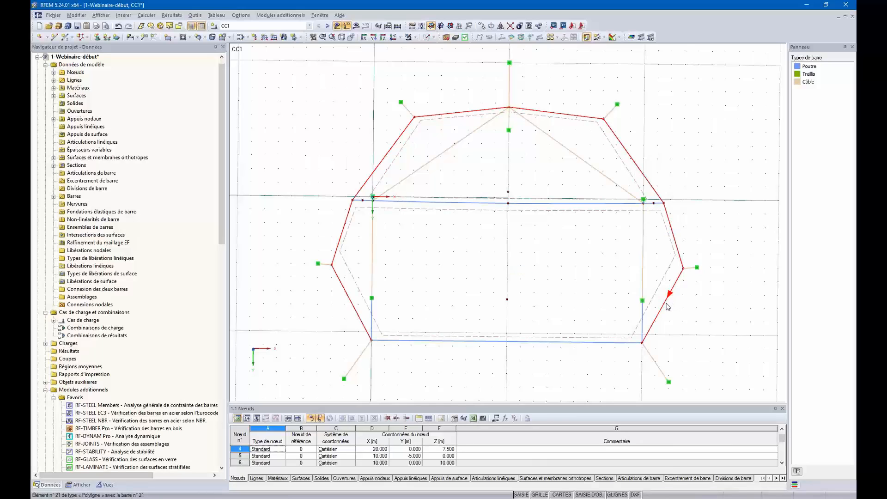
pyautogui.doubleClick(666, 304)
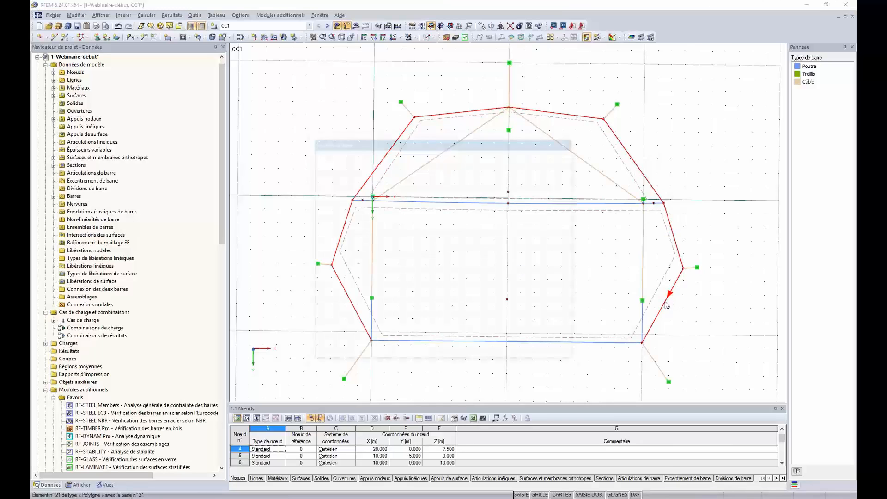
pyautogui.click(551, 175)
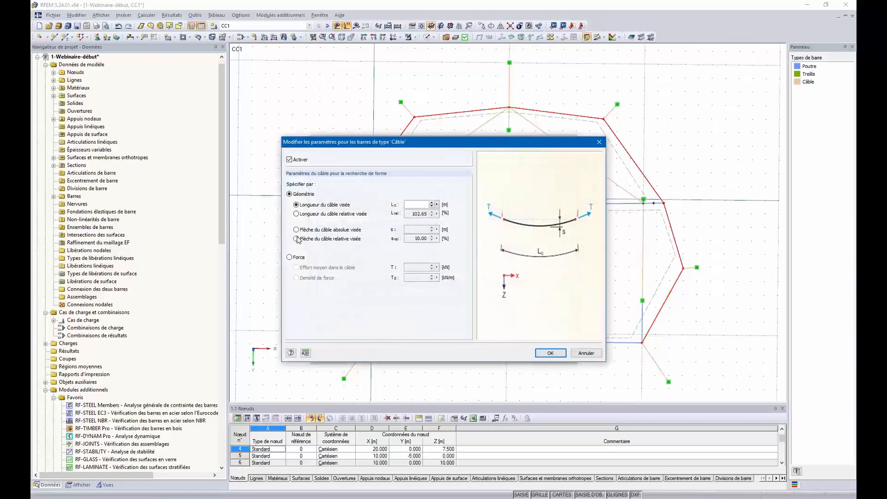
pyautogui.click(296, 239)
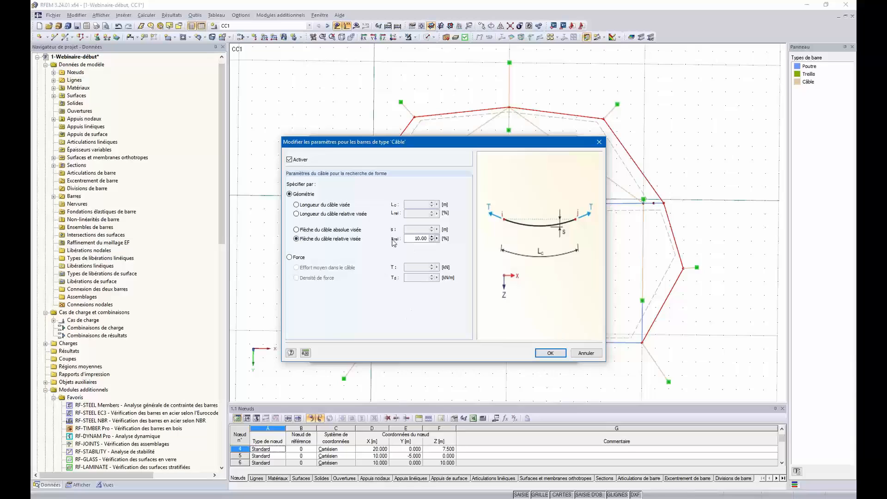
pyautogui.press('Tab')
pyautogui.click(550, 354)
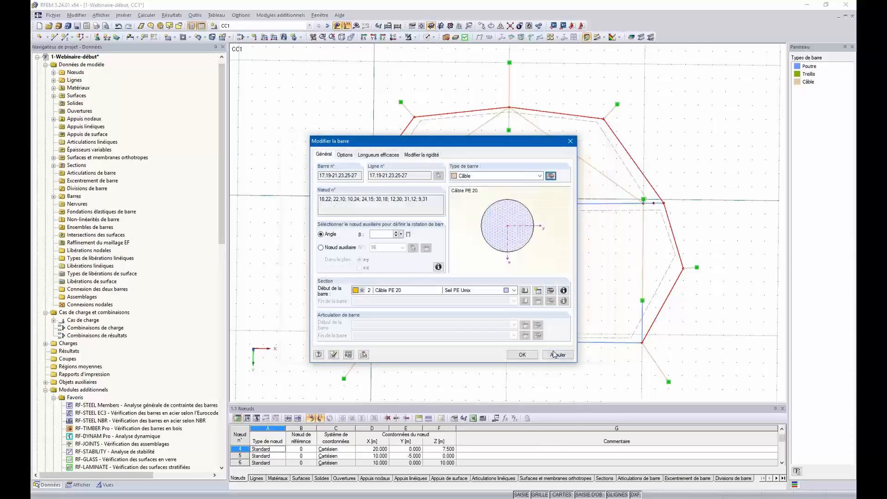
pyautogui.click(531, 354)
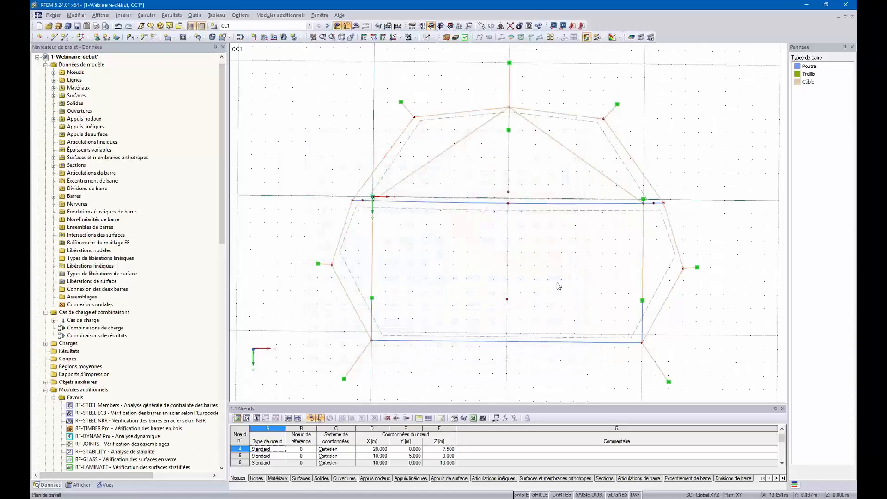
# - Define the form-finding of the two cables linking the arch to the straight beam by an average cable force of 1 kN
pyautogui.click(372, 261)
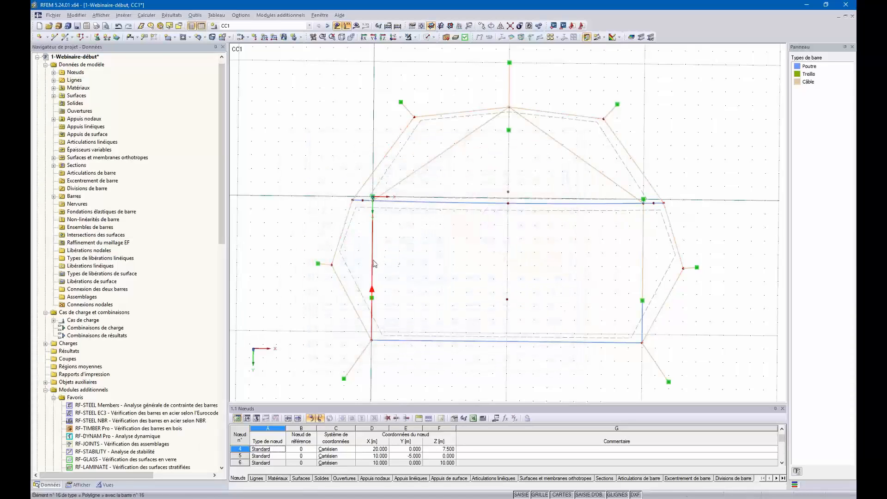
pyautogui.keyDown('ctrl'); pyautogui.click(643, 254); pyautogui.keyUp('ctrl')
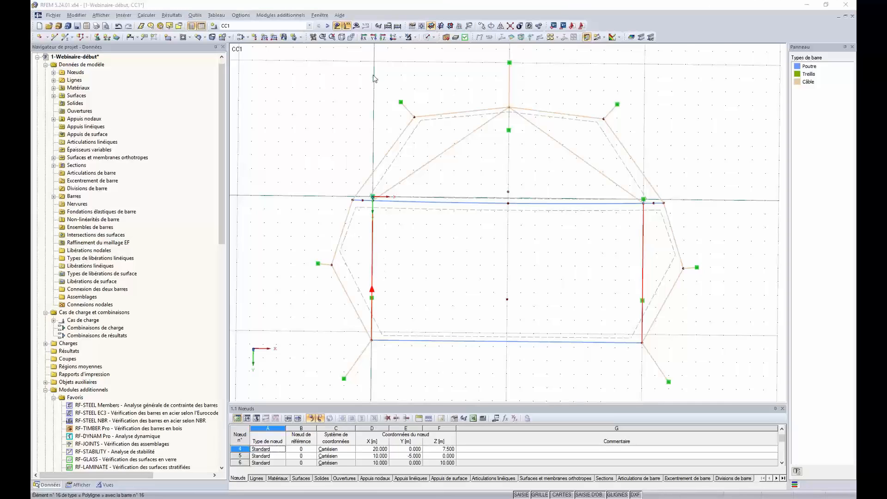
pyautogui.doubleClick(373, 59)
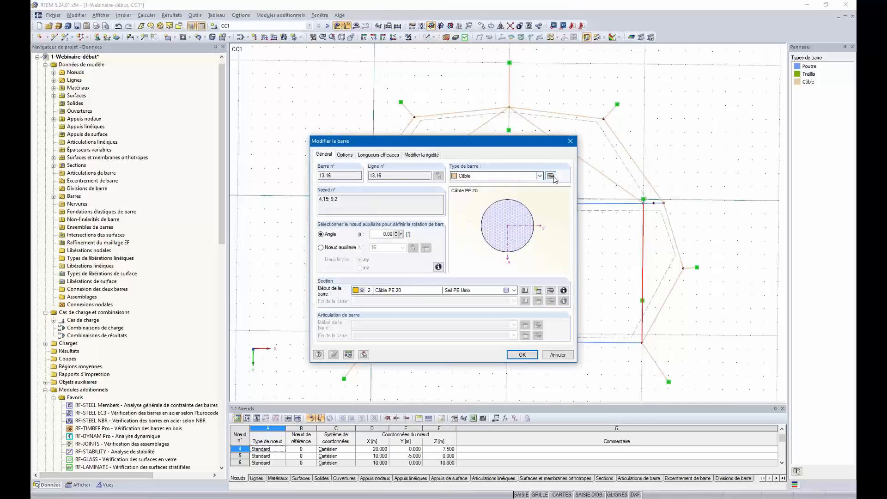
pyautogui.click(550, 176)
pyautogui.click(289, 257)
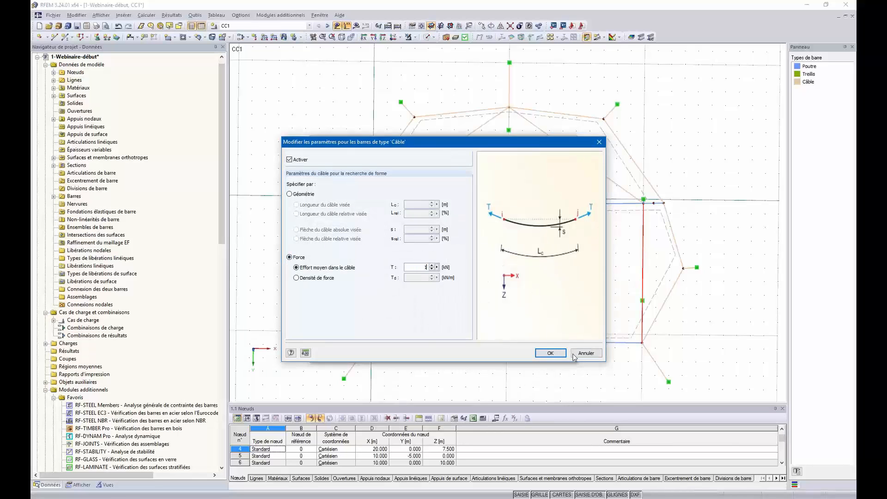
pyautogui.click(550, 352)
pyautogui.click(532, 344)
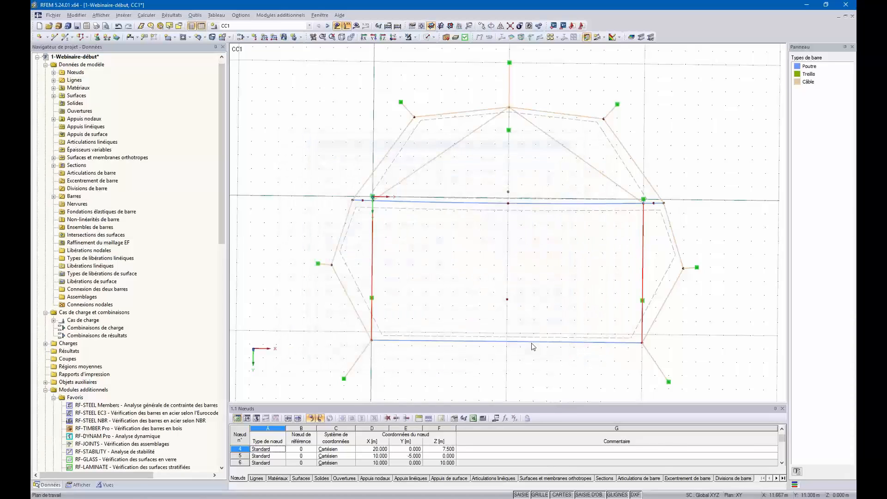
# - Orient the model to an isometric view and display it in transparent solid rendering
pyautogui.keyDown('ctrl'); pyautogui.moveTo(448, 344); pyautogui.dragTo(624, 237, button='middle'); pyautogui.keyUp('ctrl')
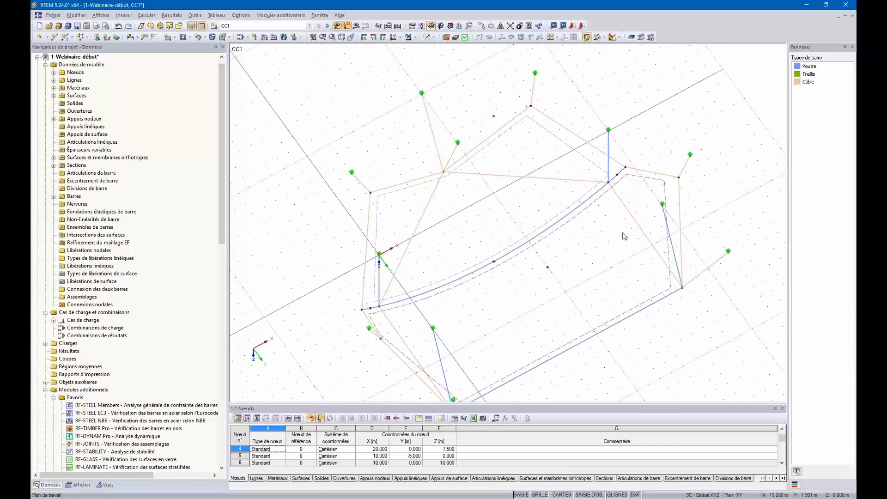
pyautogui.click(342, 38)
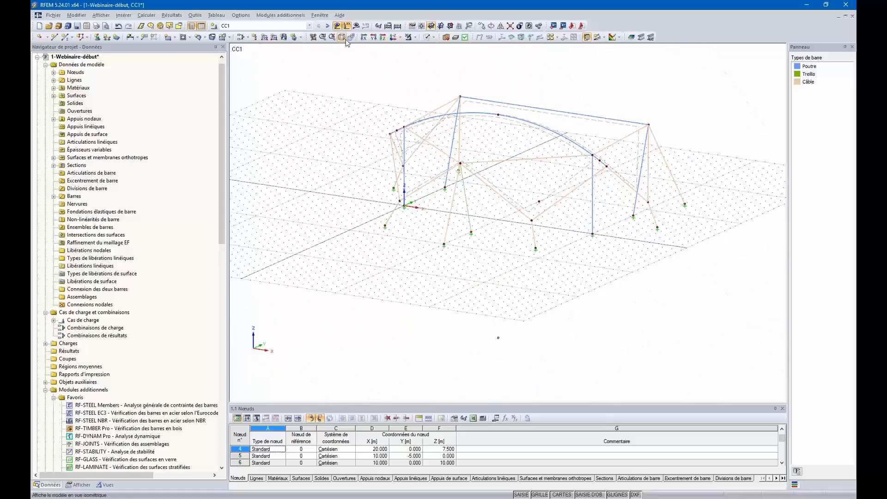
pyautogui.keyDown('ctrl'); pyautogui.moveTo(708, 225); pyautogui.dragTo(365, 240, button='middle'); pyautogui.keyUp('ctrl')
pyautogui.click(434, 38)
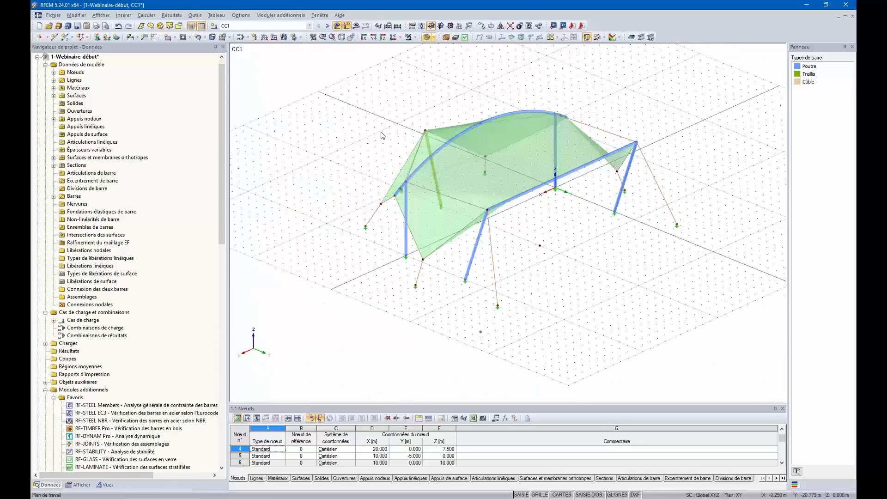
pyautogui.keyDown('ctrl'); pyautogui.moveTo(382, 134); pyautogui.dragTo(610, 292, button='middle'); pyautogui.keyUp('ctrl')
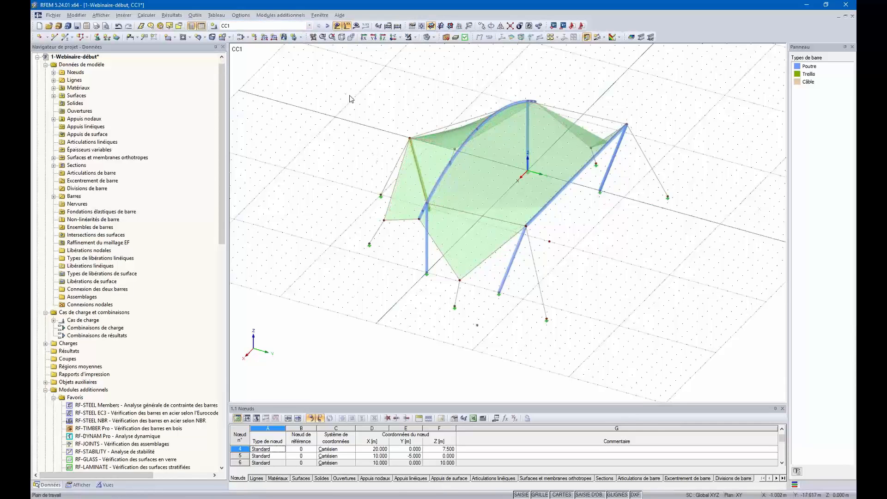
# - Switch from CC1 to the RF-FORM-FINDING case, review the form-finding parameters on the model, and run the calculation
pyautogui.click(272, 26)
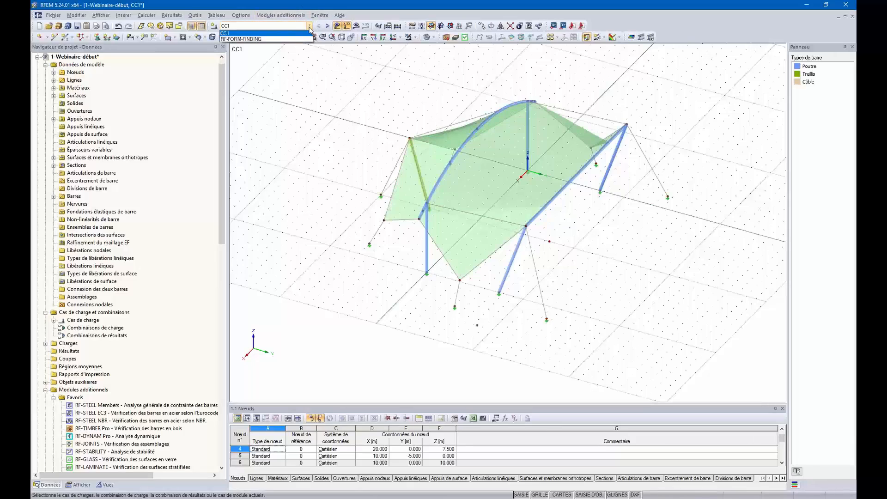
pyautogui.click(269, 40)
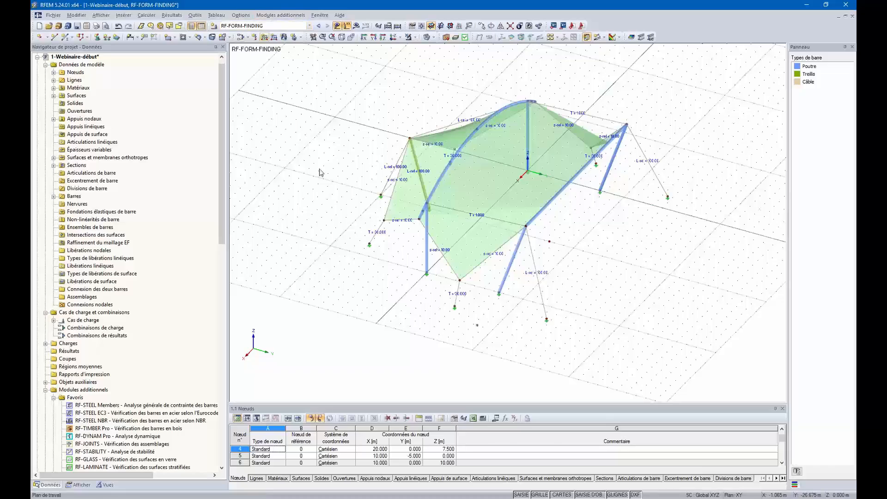
pyautogui.keyDown('ctrl'); pyautogui.moveTo(369, 204); pyautogui.dragTo(441, 286, button='middle'); pyautogui.keyUp('ctrl')
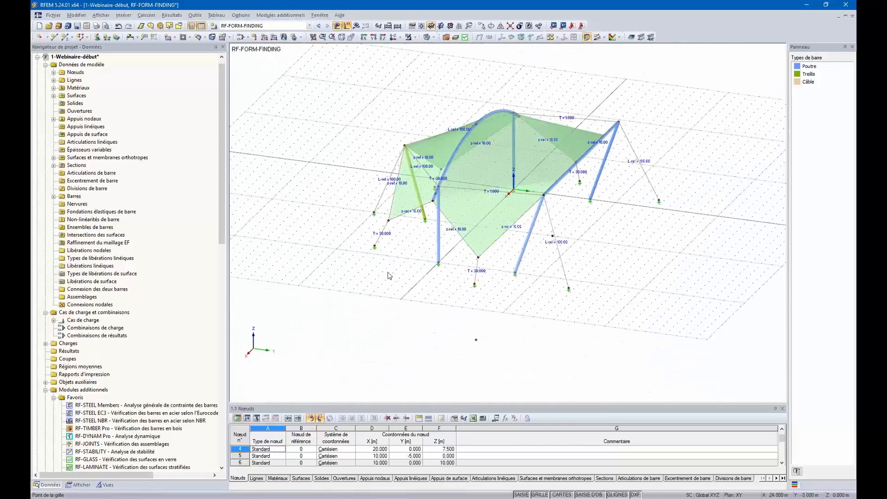
pyautogui.keyDown('ctrl'); pyautogui.moveTo(388, 275); pyautogui.dragTo(397, 280, button='middle'); pyautogui.keyUp('ctrl')
pyautogui.click(355, 26)
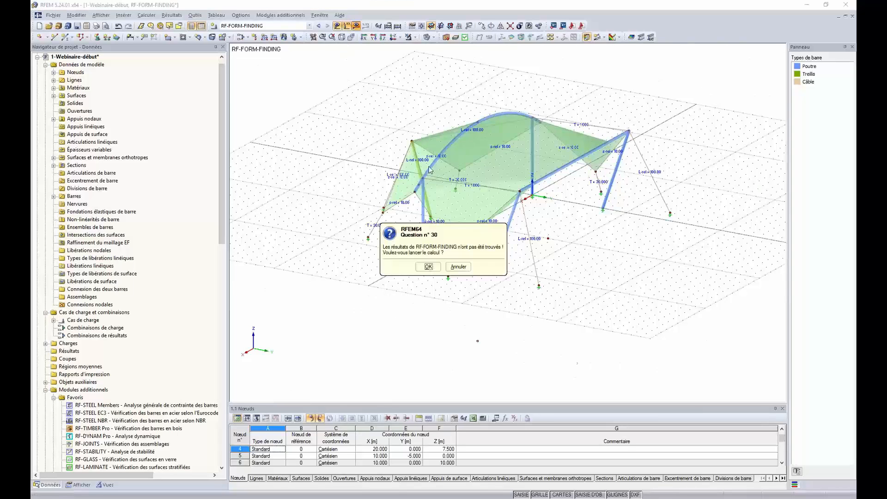
pyautogui.click(428, 267)
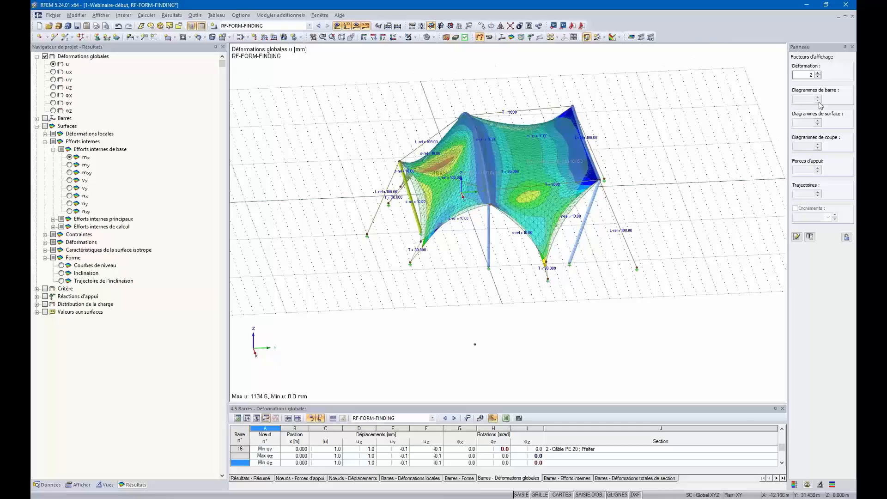
# - Set the deformation display factor to 1 and examine the membrane's form-found shape
pyautogui.click(818, 76)
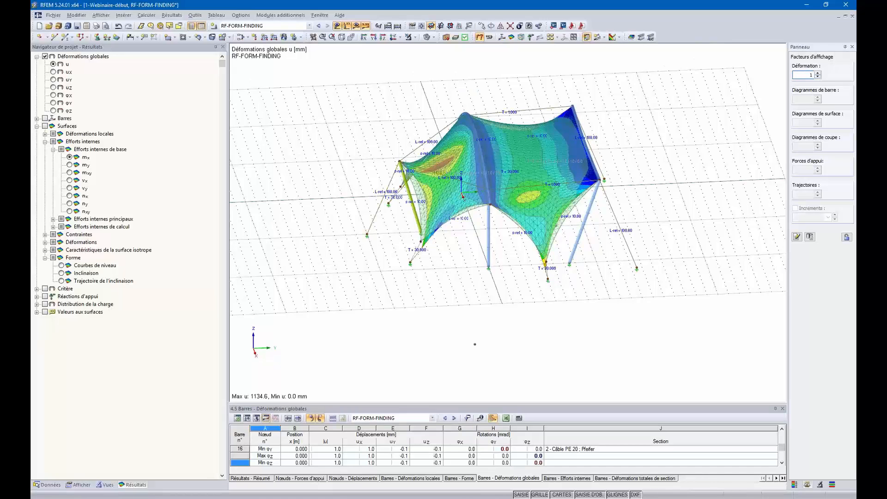
pyautogui.write('1')
pyautogui.press('Return')
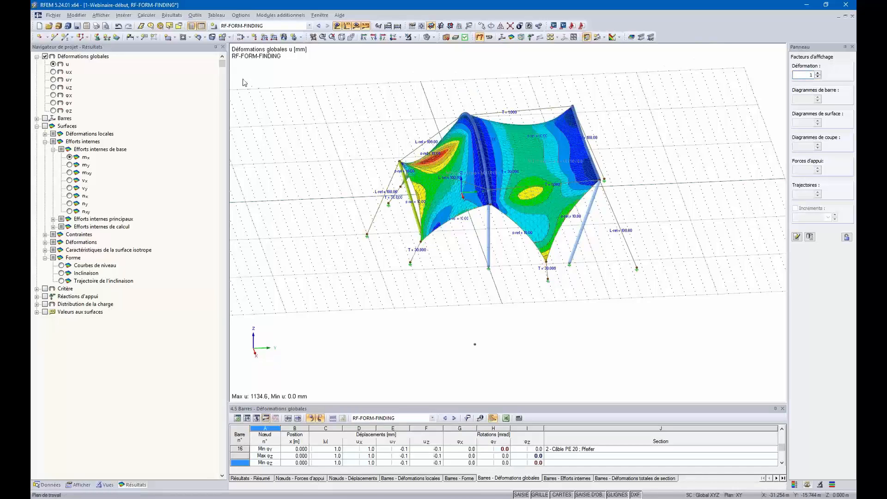
pyautogui.keyDown('ctrl'); pyautogui.moveTo(530, 212); pyautogui.dragTo(267, 190, button='middle'); pyautogui.keyUp('ctrl')
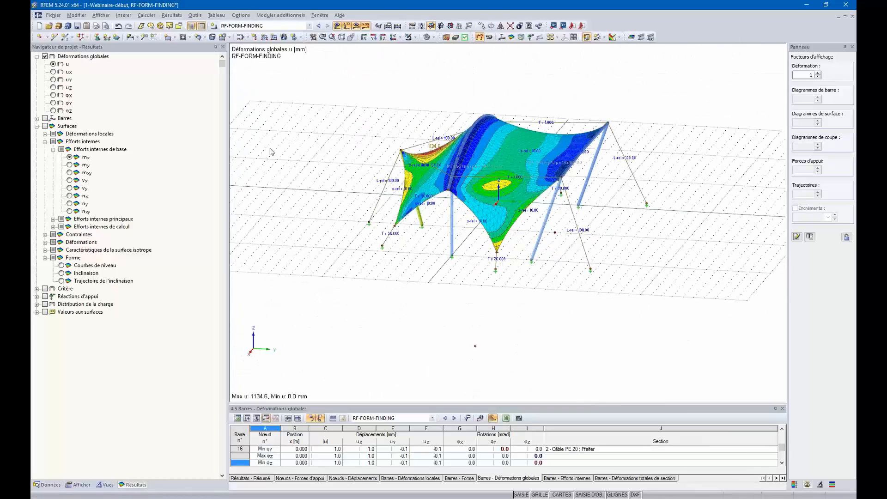
# - Display the contour lines (Courbes de niveau) of the form-found membrane and examine them in side and oblique views
pyautogui.click(61, 266)
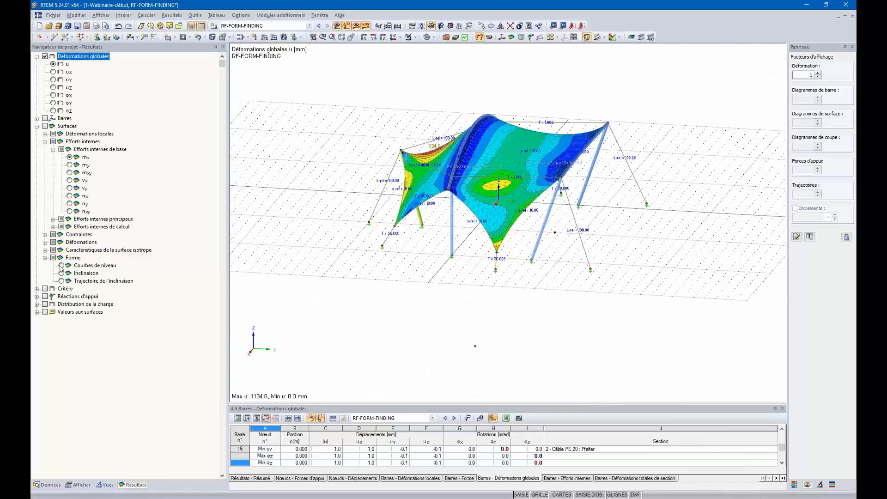
pyautogui.keyDown('ctrl'); pyautogui.moveTo(489, 217); pyautogui.dragTo(512, 237, button='middle'); pyautogui.keyUp('ctrl')
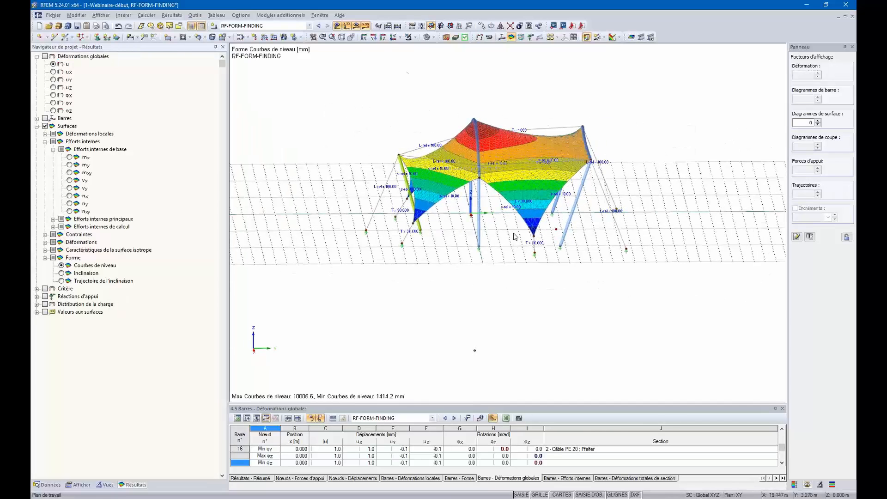
pyautogui.click(364, 37)
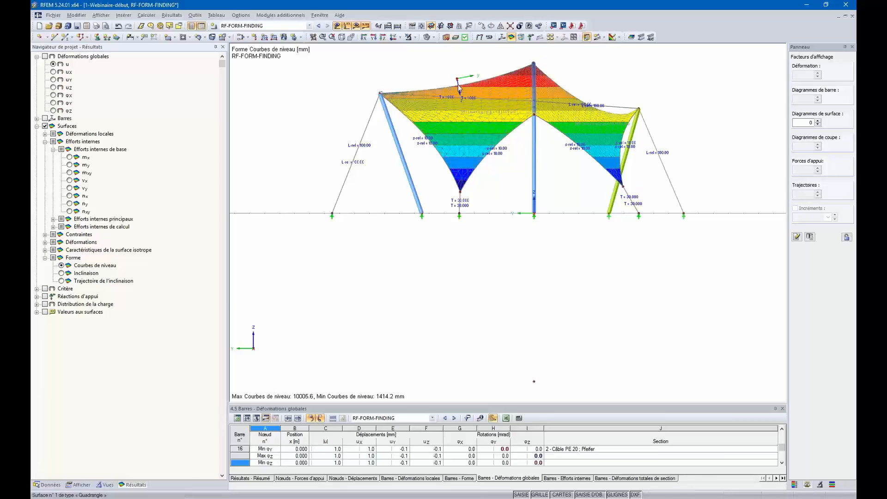
pyautogui.keyDown('ctrl'); pyautogui.moveTo(458, 85); pyautogui.dragTo(533, 166, button='middle'); pyautogui.keyUp('ctrl')
pyautogui.keyDown('ctrl'); pyautogui.moveTo(669, 138); pyautogui.dragTo(607, 139, button='middle'); pyautogui.keyUp('ctrl')
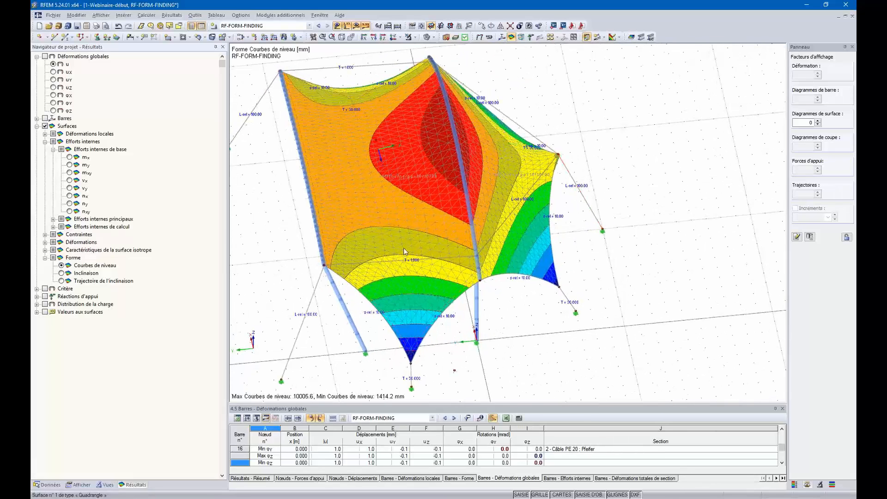
pyautogui.keyDown('ctrl'); pyautogui.moveTo(383, 190); pyautogui.dragTo(380, 168, button='middle'); pyautogui.keyUp('ctrl')
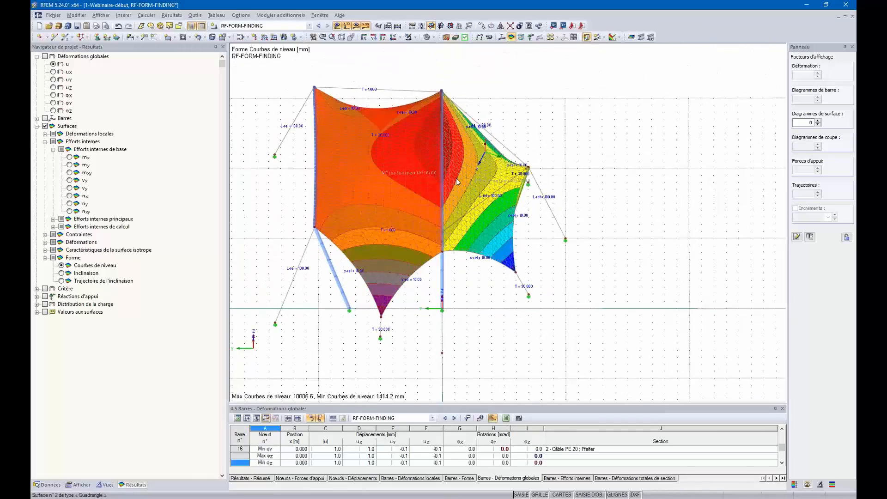
pyautogui.keyDown('ctrl'); pyautogui.moveTo(520, 147); pyautogui.dragTo(434, 181, button='middle'); pyautogui.keyUp('ctrl')
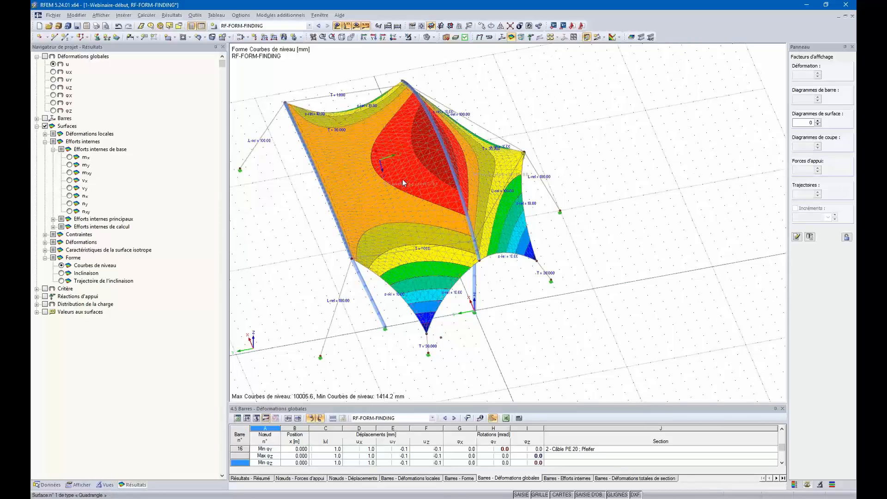
# - Orient the input axes of both membrane surfaces with the y-axis parallel to line 8, along the straight beam
pyautogui.click(369, 172)
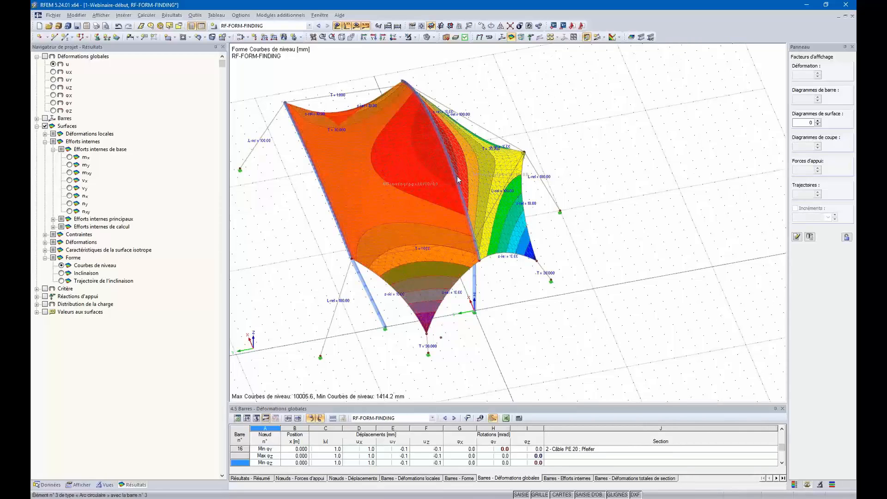
pyautogui.keyDown('ctrl'); pyautogui.click(481, 156); pyautogui.keyUp('ctrl')
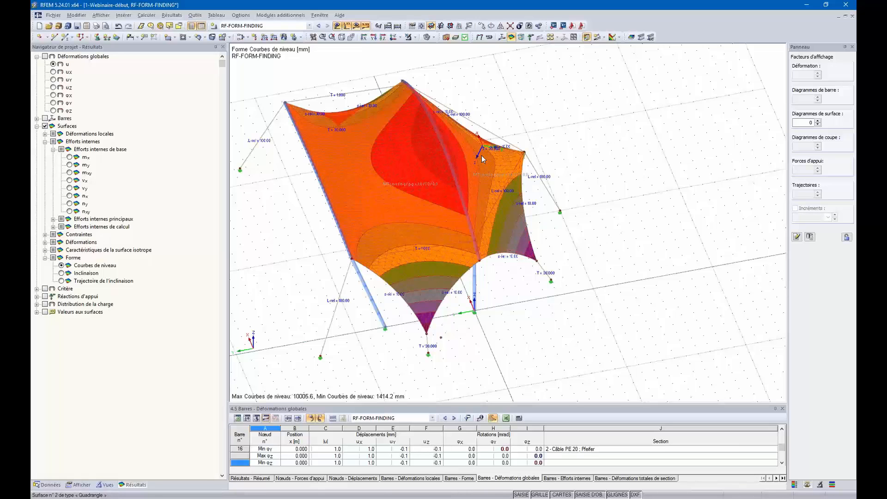
pyautogui.doubleClick(464, 165)
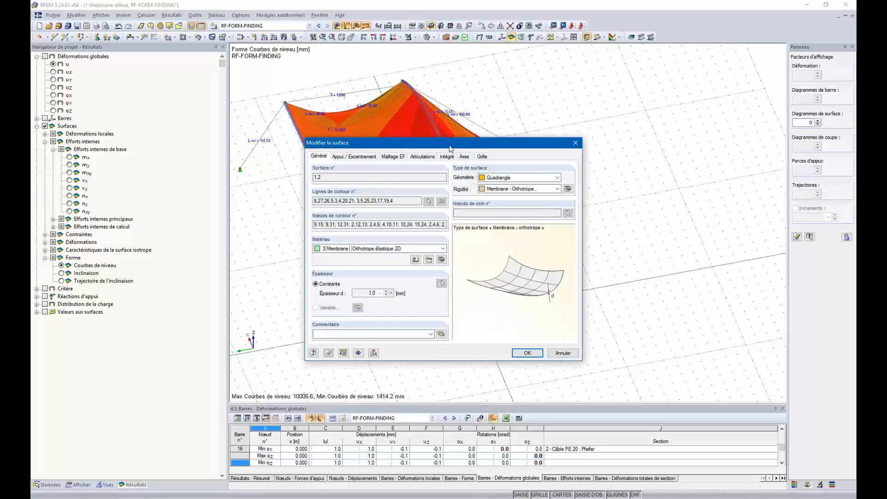
pyautogui.moveTo(450, 149); pyautogui.dragTo(654, 50)
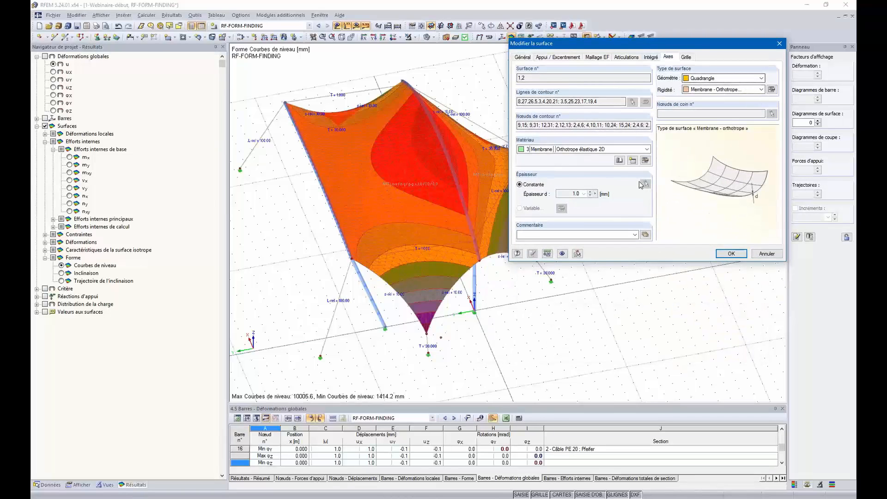
pyautogui.click(523, 141)
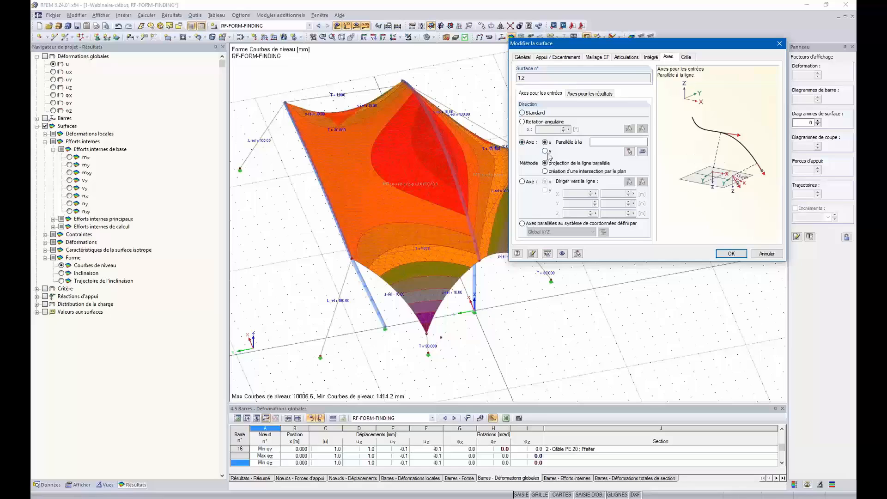
pyautogui.click(630, 152)
pyautogui.click(314, 179)
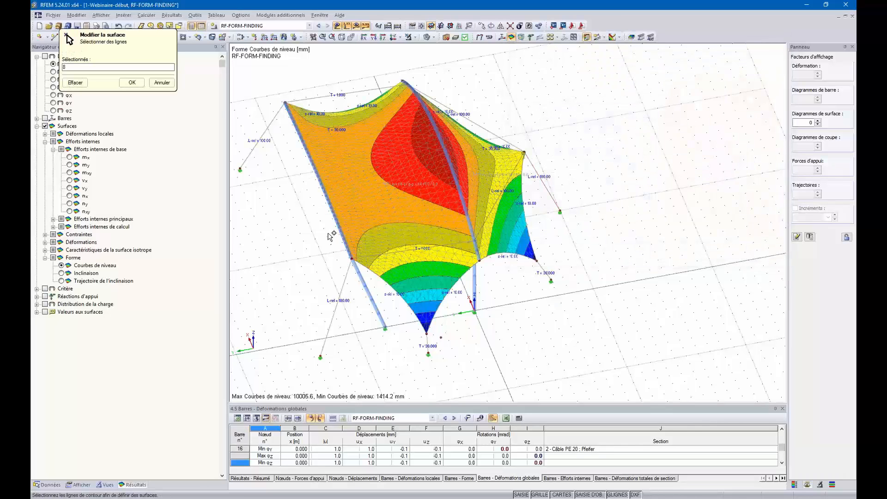
pyautogui.click(131, 83)
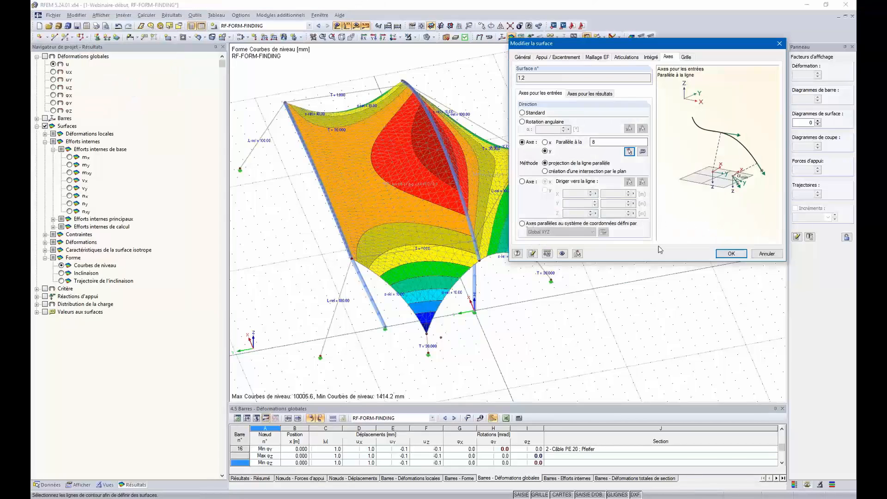
# - Set the weft prestress ny of both membrane surfaces to 2 kN/m in their form-finding stiffness settings, accepting the deletion of existing results
pyautogui.click(522, 57)
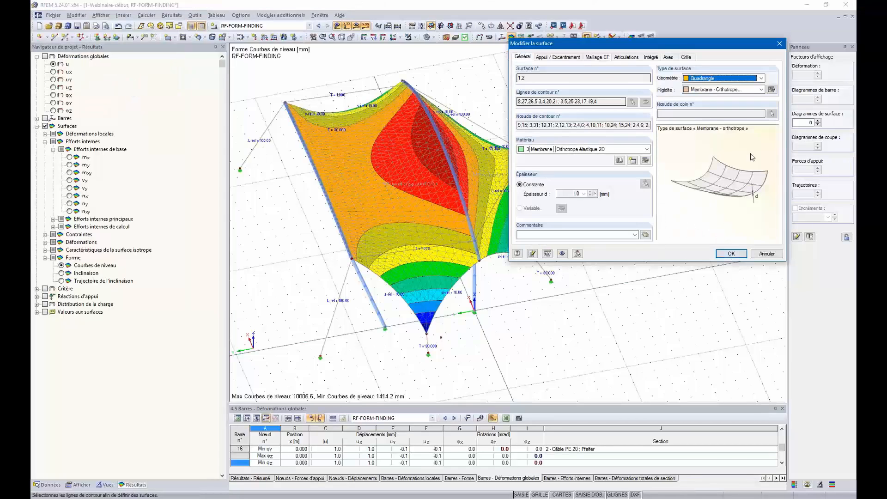
pyautogui.click(771, 90)
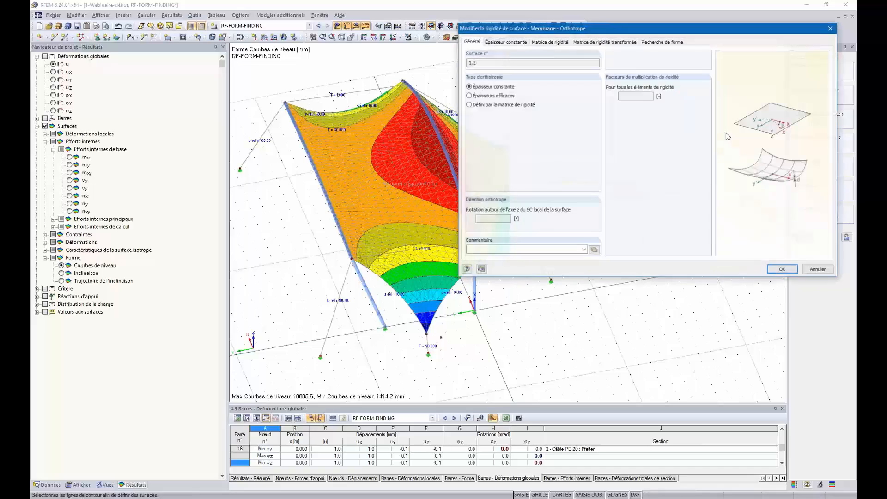
pyautogui.click(656, 42)
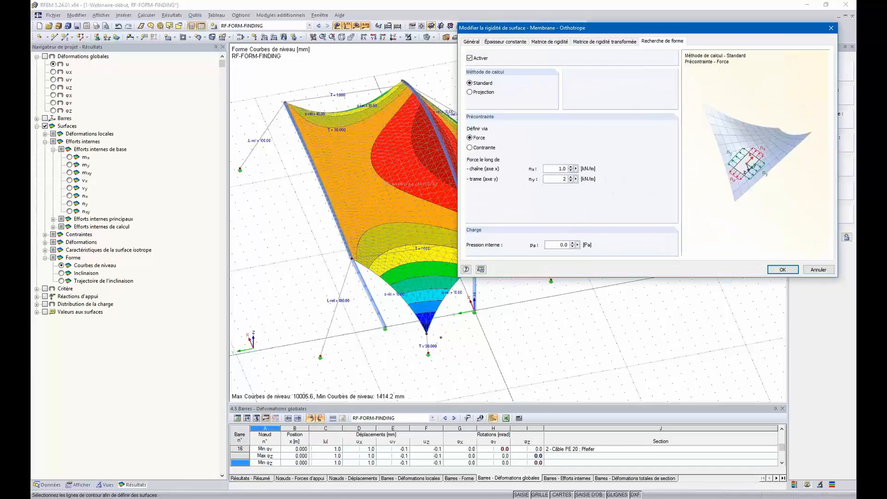
pyautogui.click(788, 271)
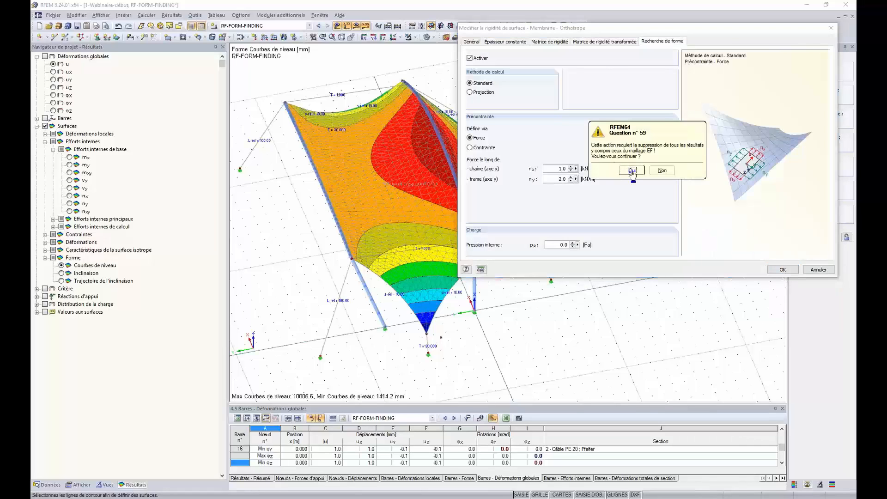
pyautogui.click(631, 170)
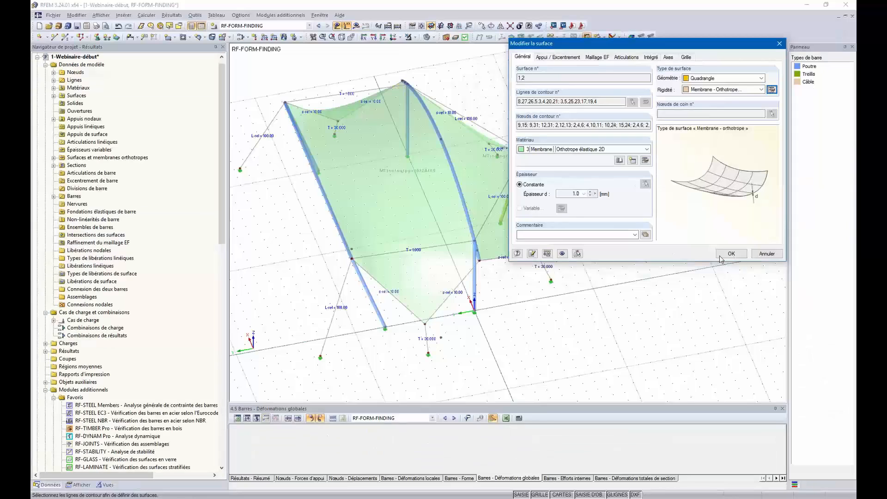
pyautogui.click(721, 255)
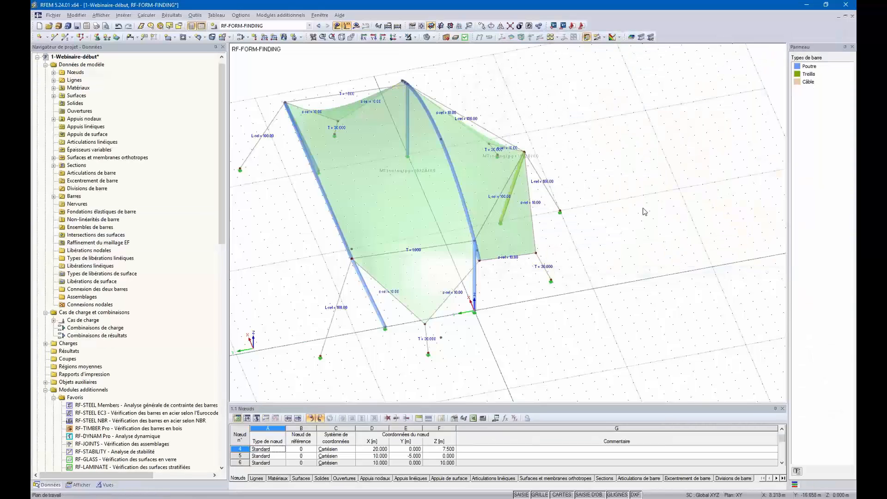
# - Recalculate the form-finding and examine the membrane's new contour lines in side and oblique views
pyautogui.click(356, 26)
pyautogui.click(428, 266)
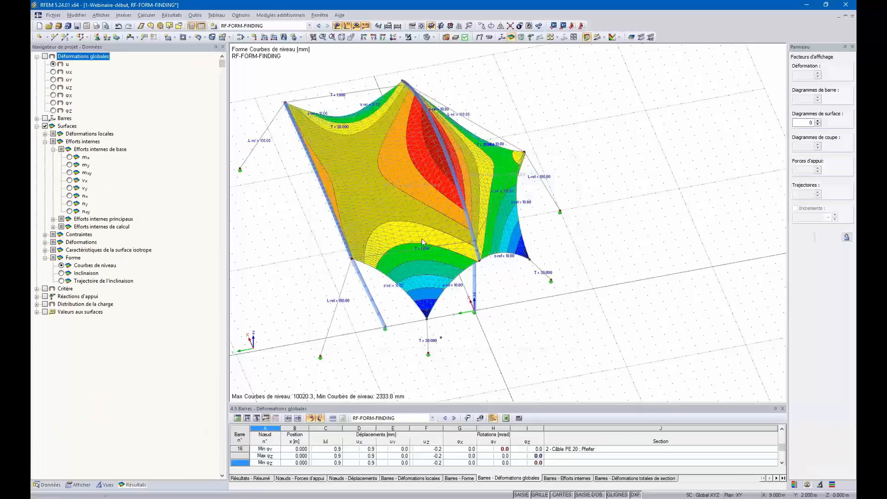
pyautogui.click(364, 37)
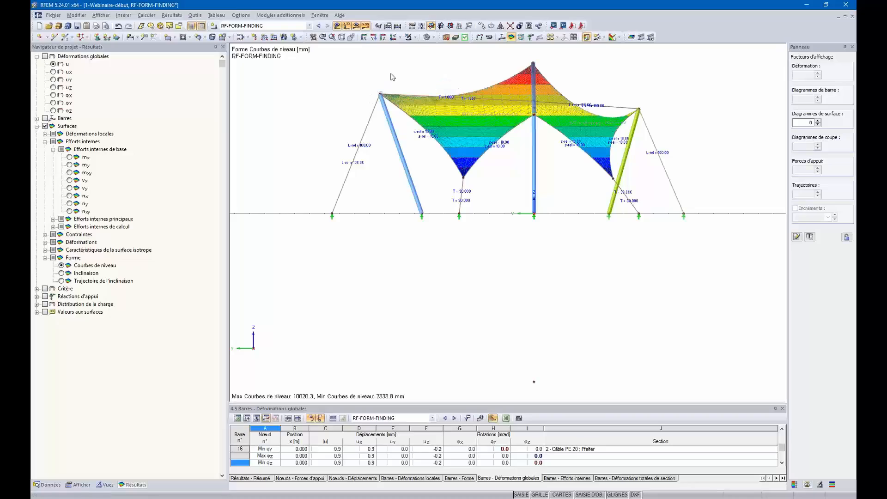
pyautogui.keyDown('ctrl'); pyautogui.moveTo(417, 104); pyautogui.dragTo(482, 182, button='middle'); pyautogui.keyUp('ctrl')
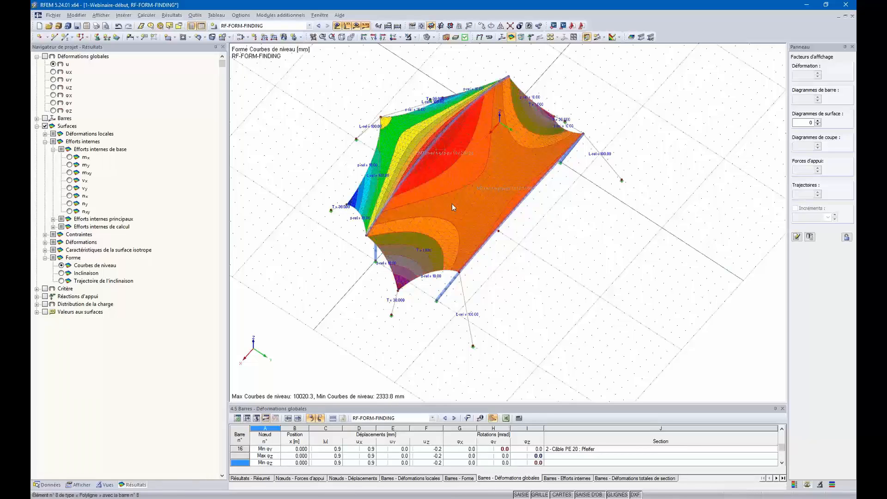
pyautogui.keyDown('ctrl'); pyautogui.moveTo(547, 329); pyautogui.dragTo(541, 260, button='middle'); pyautogui.keyUp('ctrl')
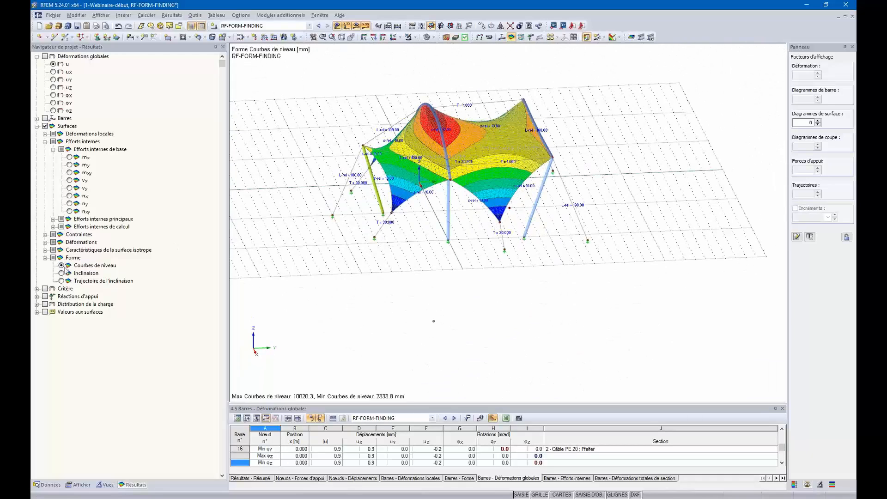
# - Display the membrane's inclination (Inclinaison), then its inclination trajectories (Trajectoire de l'inclinaison), and examine the slope directions
pyautogui.moveTo(586, 138); pyautogui.dragTo(517, 127, button='middle')
pyautogui.scroll(2, 480, 118)
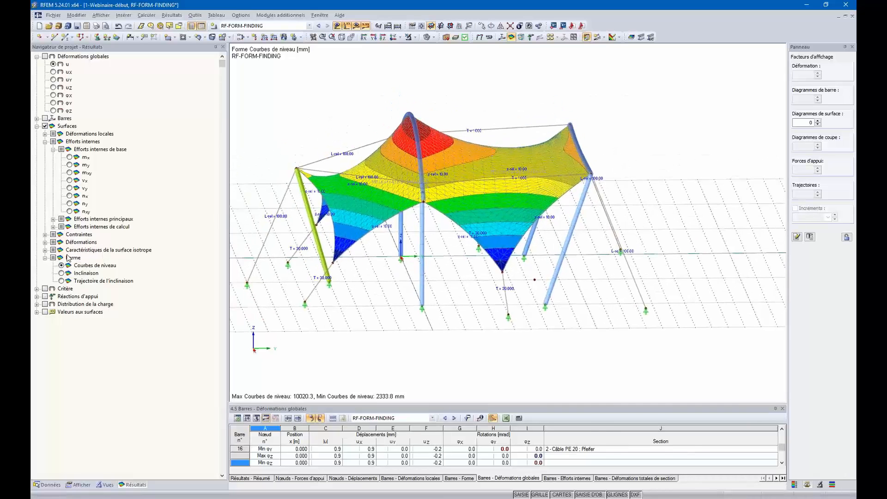
pyautogui.click(61, 274)
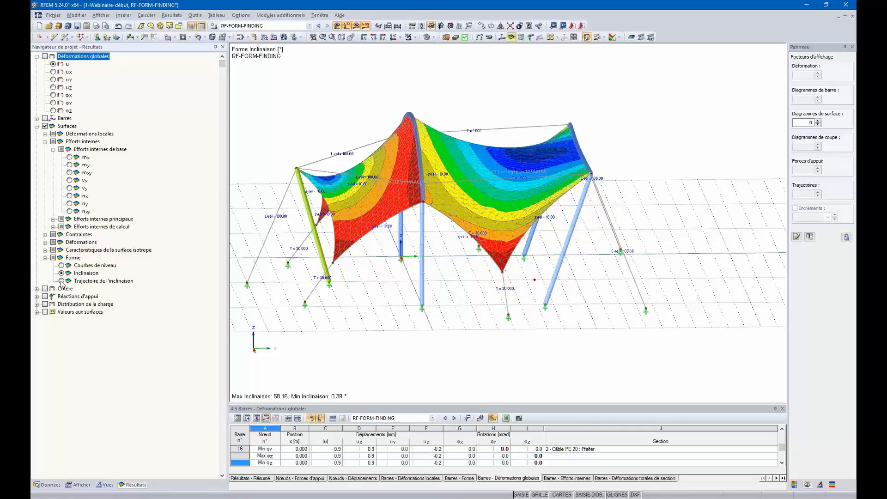
pyautogui.click(62, 282)
pyautogui.scroll(6, 386, 241)
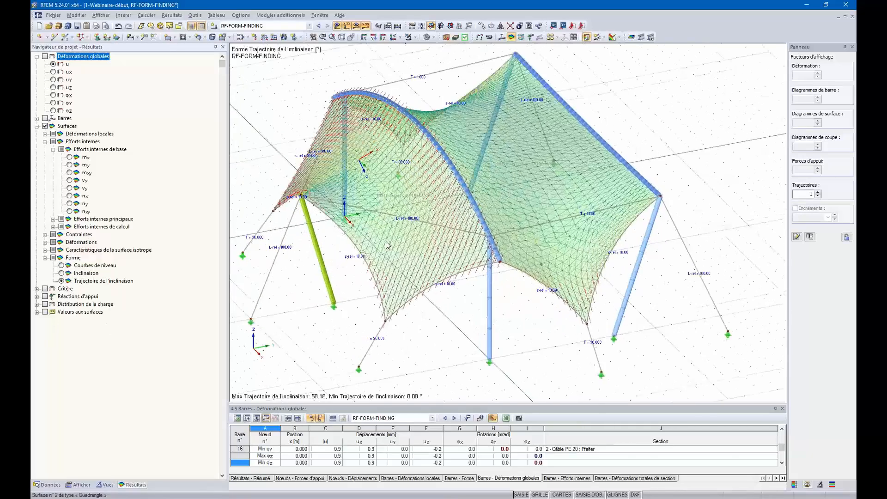
pyautogui.scroll(-4, 386, 245)
pyautogui.keyDown('ctrl'); pyautogui.moveTo(450, 299); pyautogui.dragTo(390, 283, button='middle'); pyautogui.keyUp('ctrl')
# - Return to the contour-line display and examine the membrane shape from several angles
pyautogui.click(62, 265)
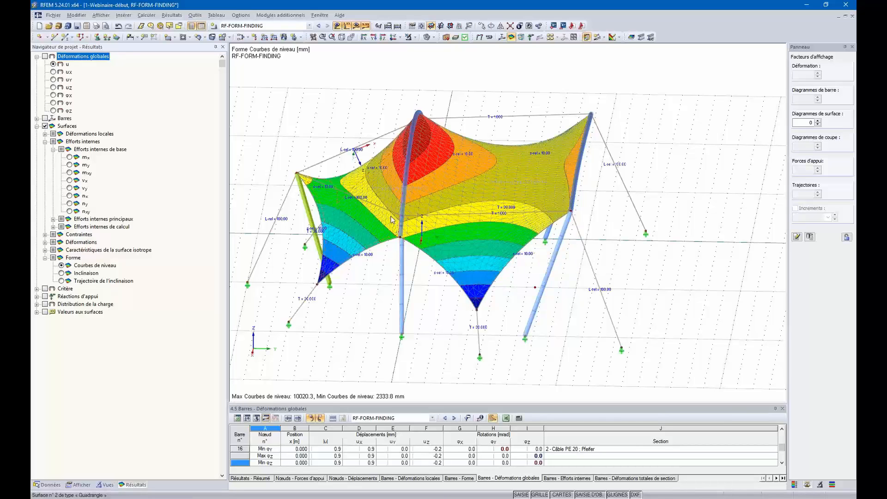
pyautogui.keyDown('ctrl'); pyautogui.moveTo(349, 311); pyautogui.dragTo(444, 203, button='middle'); pyautogui.keyUp('ctrl')
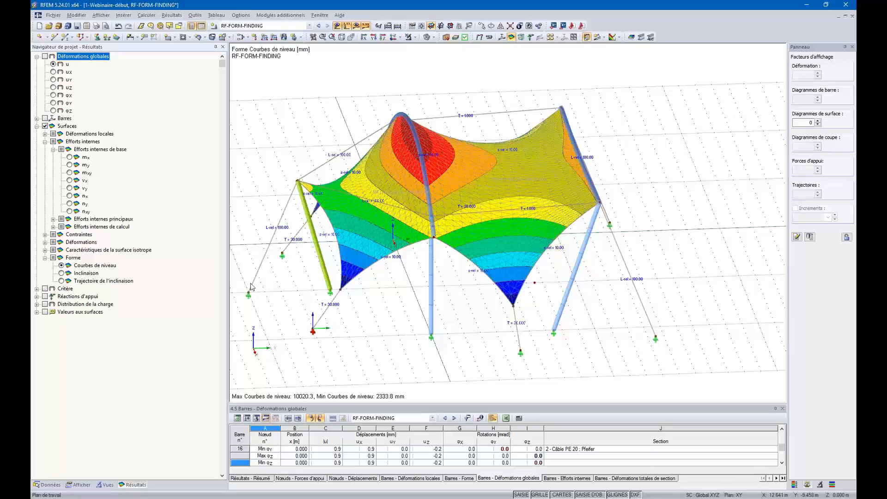
pyautogui.keyDown('ctrl'); pyautogui.moveTo(425, 330); pyautogui.dragTo(449, 290, button='middle'); pyautogui.keyUp('ctrl')
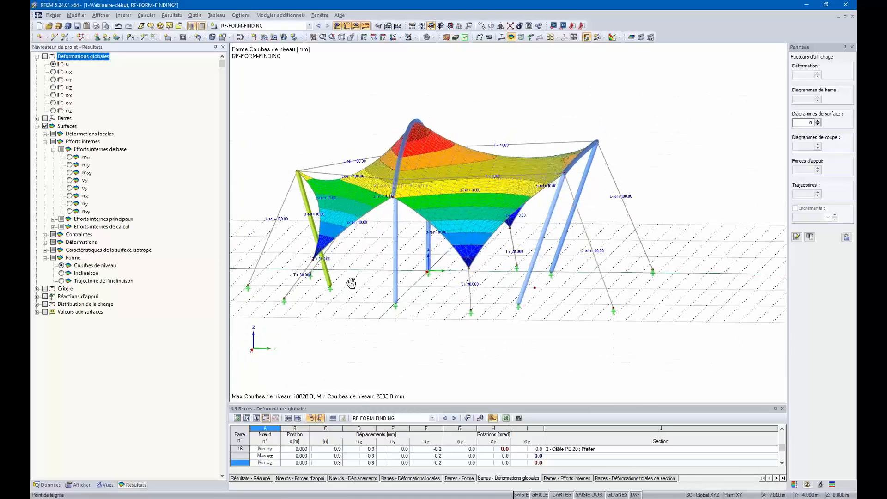
pyautogui.keyDown('ctrl'); pyautogui.moveTo(351, 283); pyautogui.dragTo(468, 323, button='middle'); pyautogui.keyUp('ctrl')
pyautogui.keyDown('ctrl'); pyautogui.moveTo(555, 289); pyautogui.dragTo(485, 185, button='middle'); pyautogui.keyUp('ctrl')
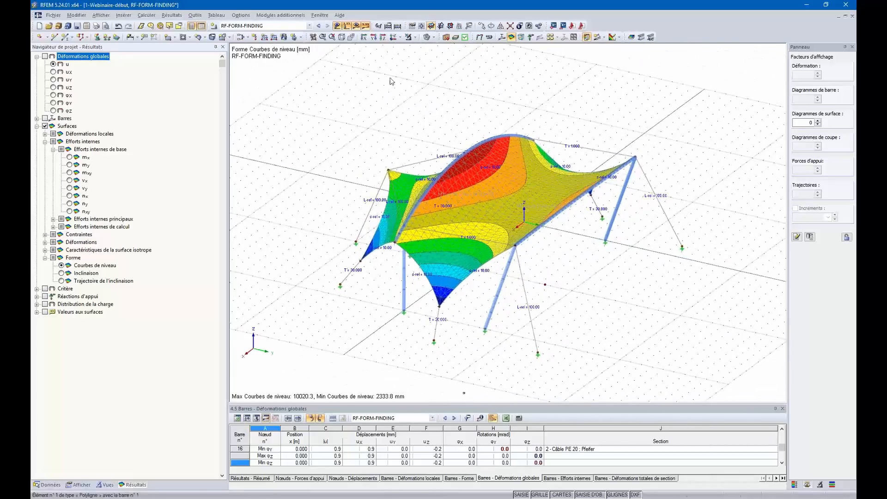
# - Switch from the form-finding results to load case CC1 and create load case CC2 with the description Neige
pyautogui.click(309, 25)
pyautogui.click(240, 33)
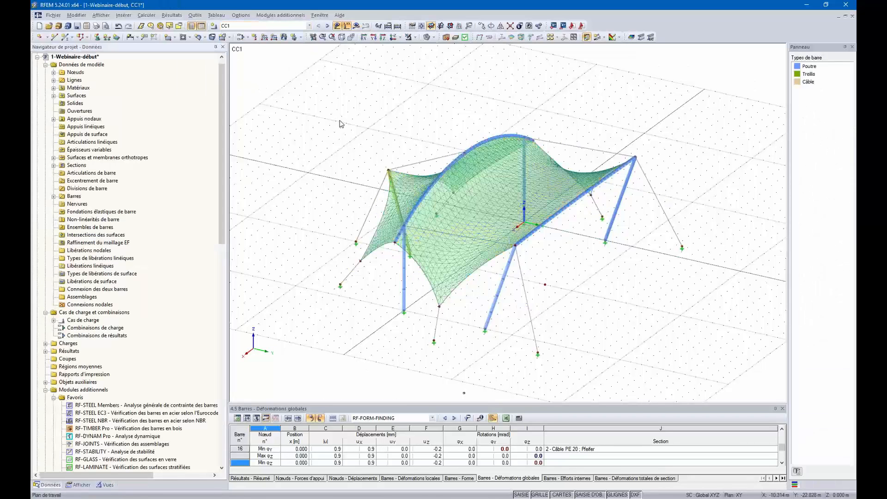
pyautogui.click(213, 26)
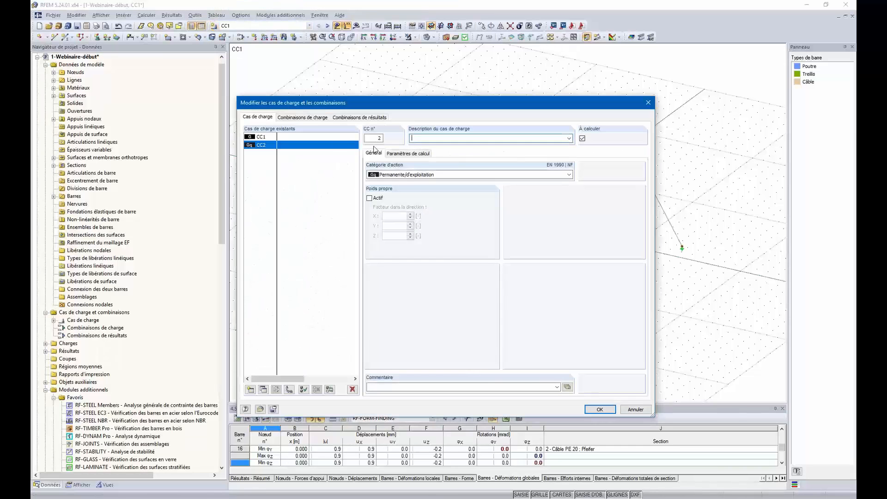
pyautogui.click(414, 174)
pyautogui.click(414, 175)
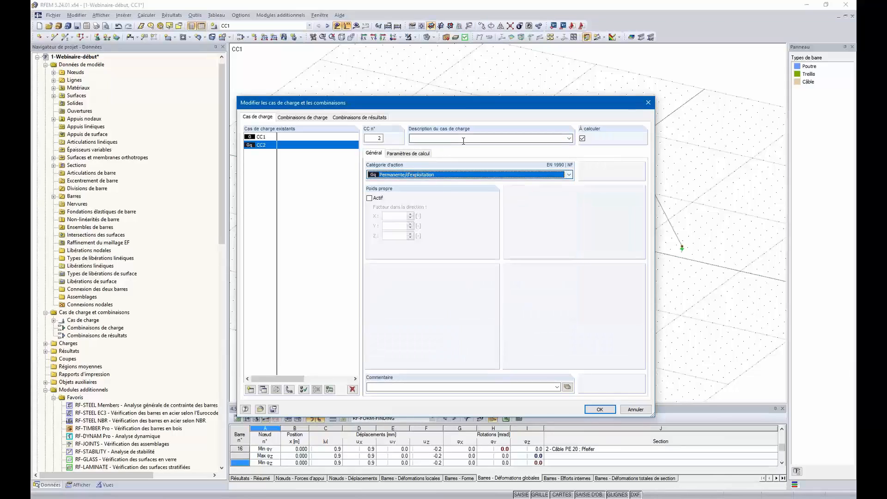
pyautogui.click(557, 138)
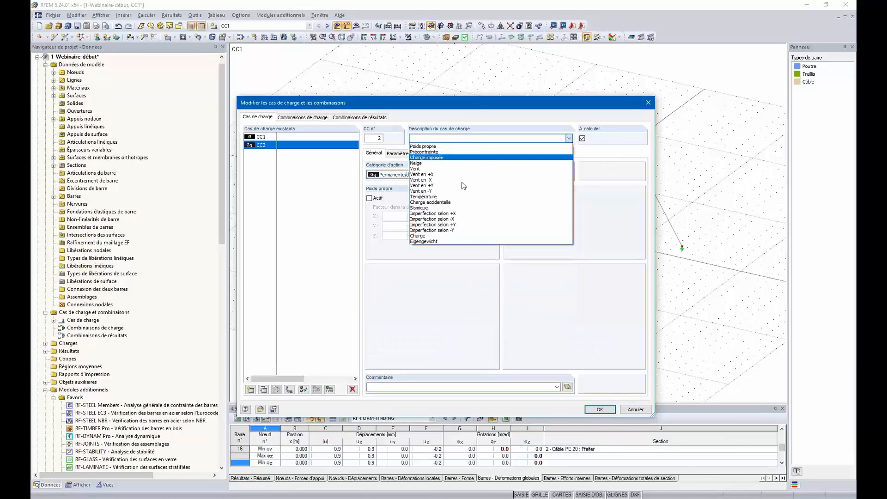
pyautogui.click(420, 164)
pyautogui.click(603, 411)
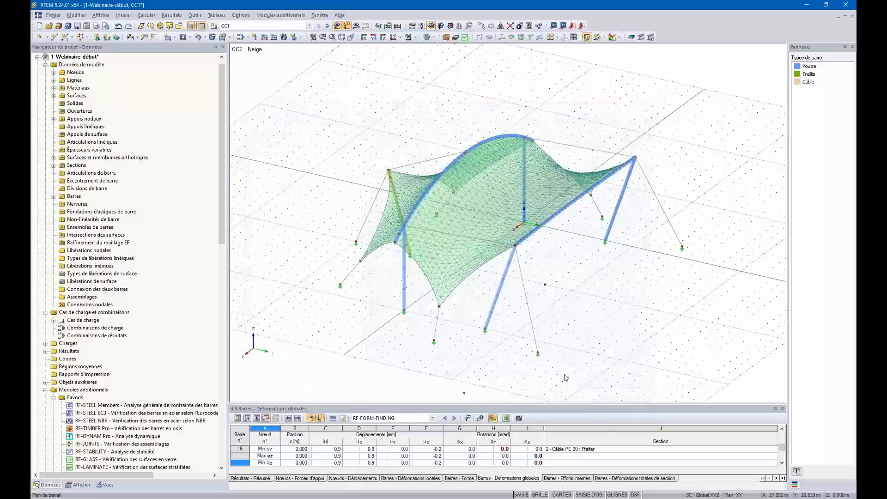
# - Apply a uniform surface force of -0.30 kN/m² in projected direction ZP to both membrane surfaces in load case CC2
pyautogui.keyDown('ctrl'); pyautogui.moveTo(617, 291); pyautogui.dragTo(483, 183, button='middle'); pyautogui.keyUp('ctrl')
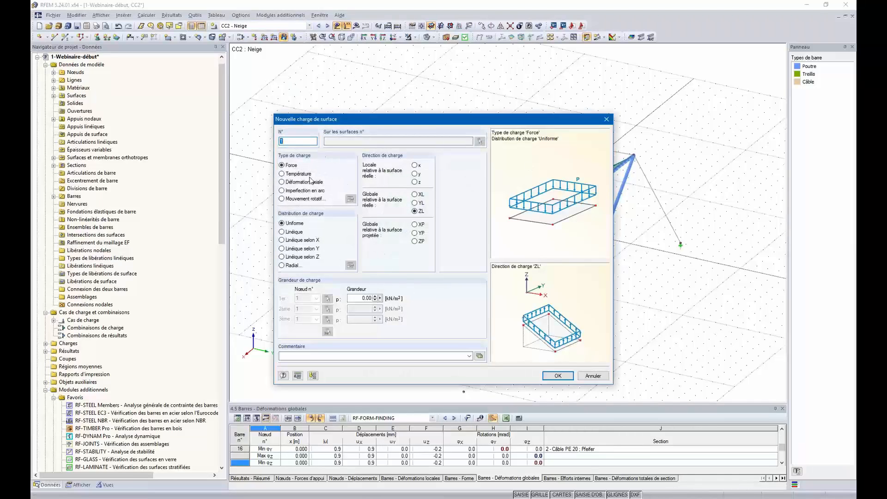
pyautogui.click(362, 298)
pyautogui.write('0.')
pyautogui.click(415, 240)
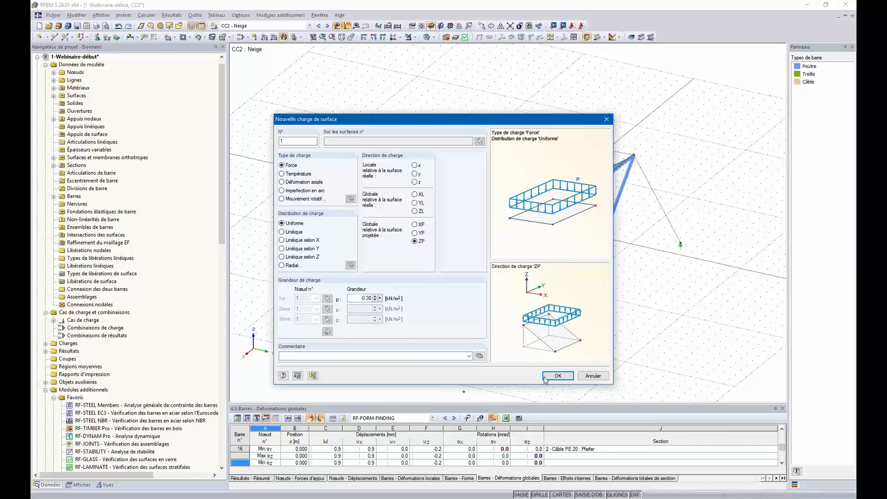
pyautogui.click(557, 376)
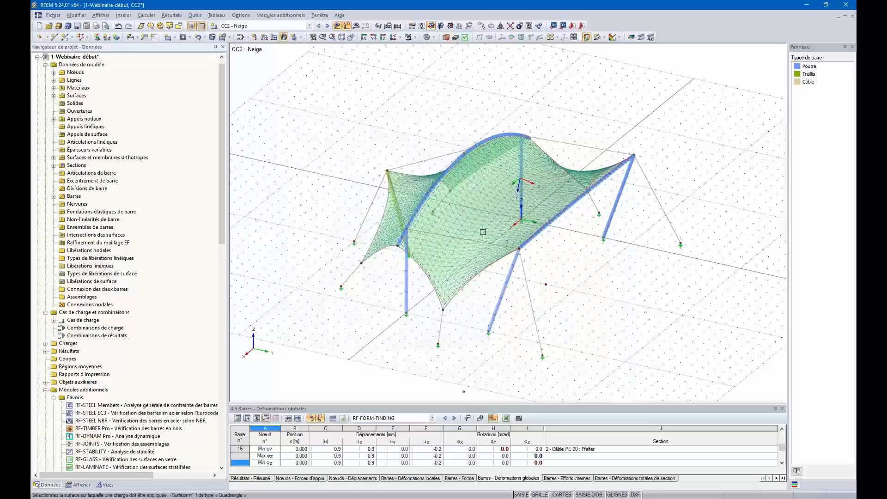
pyautogui.click(404, 224)
pyautogui.click(378, 304)
pyautogui.press('Escape')
# - Examine the snow load projected above the membrane from several angles, narrowing the project navigator for a wider model view
pyautogui.keyDown('ctrl'); pyautogui.moveTo(378, 304); pyautogui.dragTo(547, 276, button='middle'); pyautogui.keyUp('ctrl')
pyautogui.scroll(-2, 547, 276)
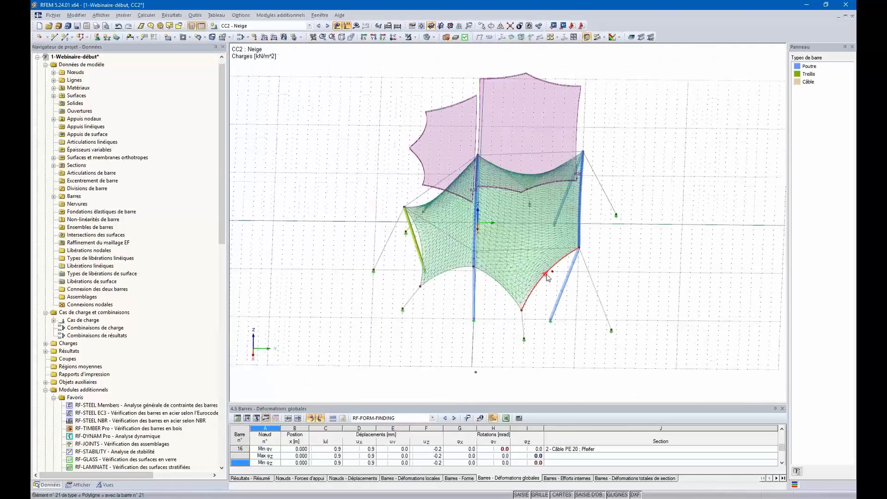
pyautogui.scroll(-1, 547, 274)
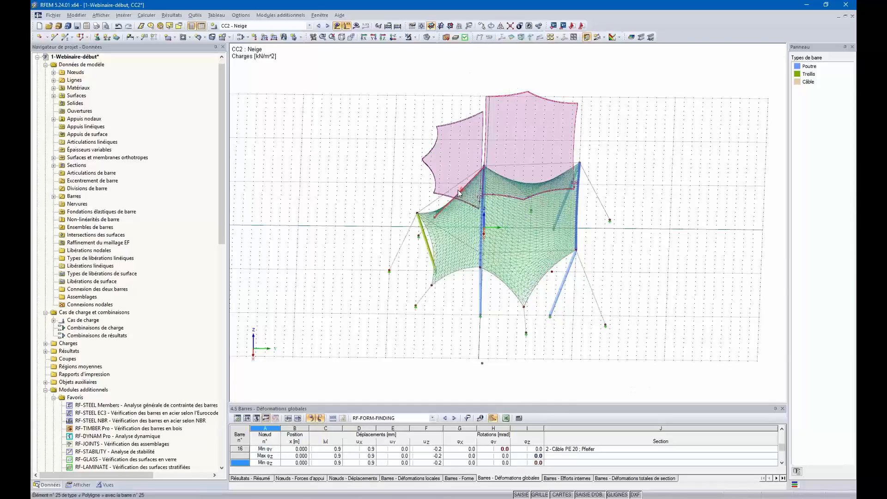
pyautogui.keyDown('ctrl'); pyautogui.moveTo(459, 193); pyautogui.dragTo(535, 263, button='middle'); pyautogui.keyUp('ctrl')
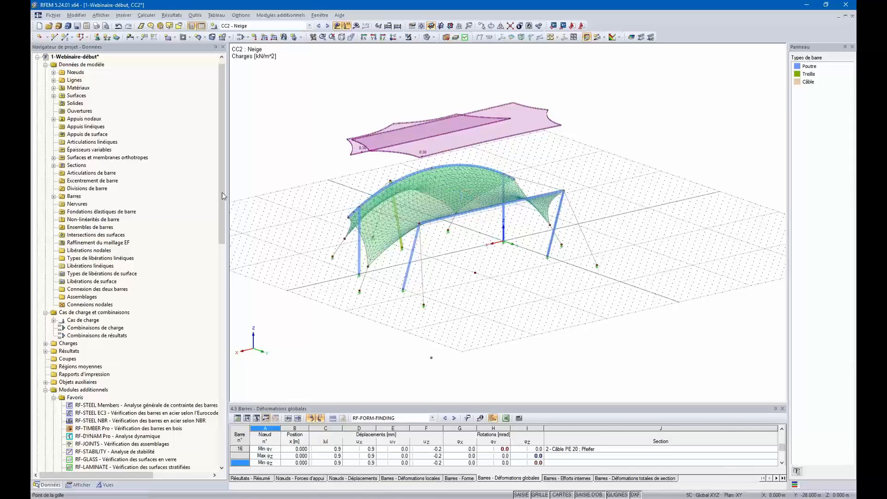
pyautogui.moveTo(174, 188); pyautogui.dragTo(159, 190)
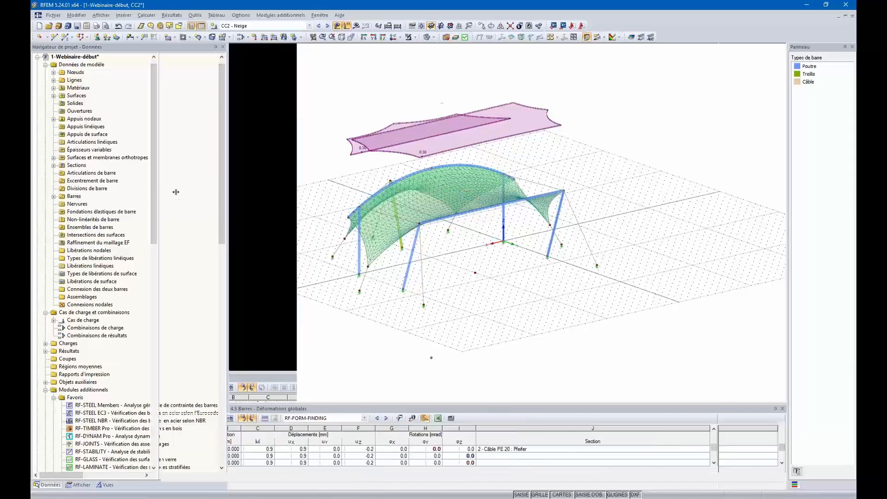
pyautogui.keyDown('ctrl'); pyautogui.moveTo(331, 192); pyautogui.dragTo(481, 224, button='middle'); pyautogui.keyUp('ctrl')
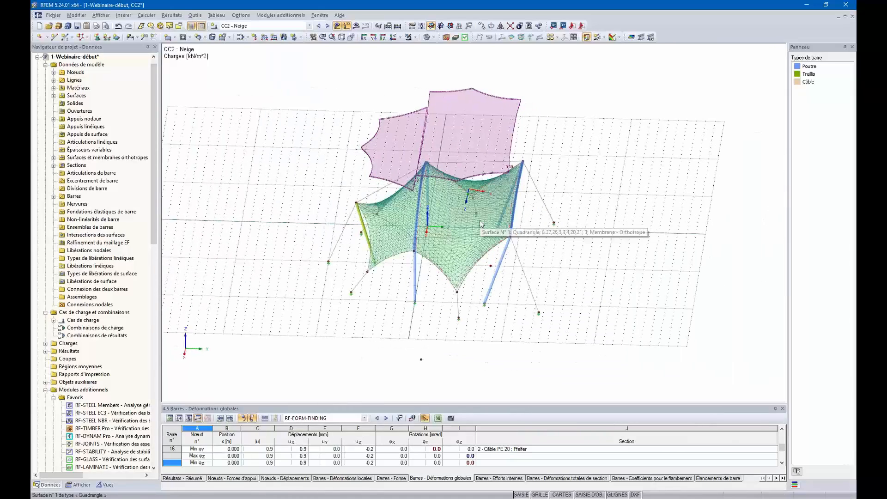
pyautogui.keyDown('ctrl'); pyautogui.moveTo(443, 259); pyautogui.dragTo(426, 210, button='middle'); pyautogui.keyUp('ctrl')
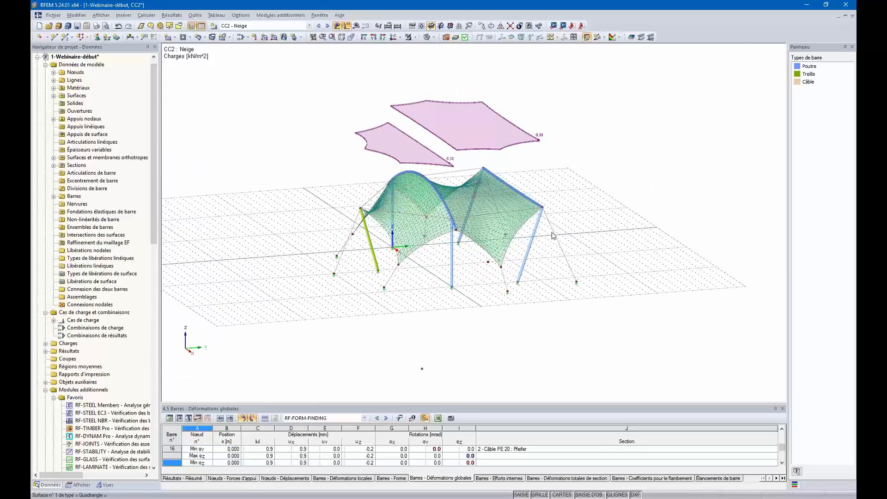
pyautogui.keyDown('ctrl'); pyautogui.moveTo(513, 231); pyautogui.dragTo(667, 262, button='middle'); pyautogui.keyUp('ctrl')
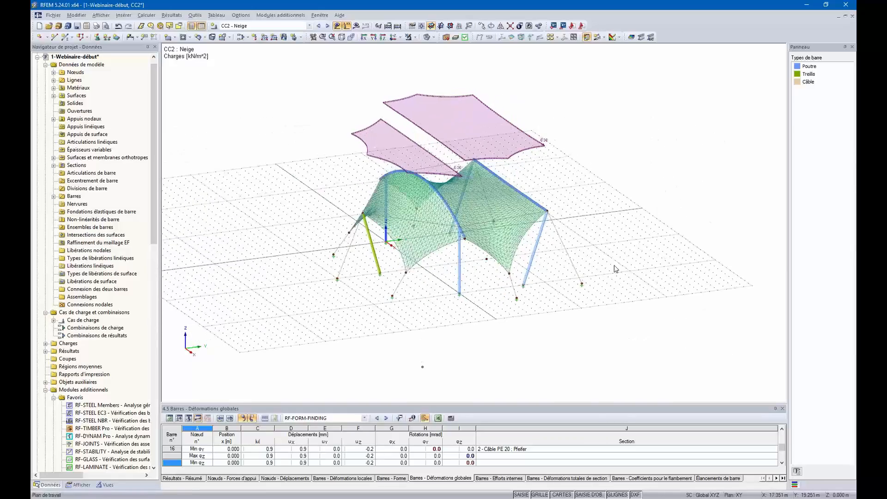
pyautogui.keyDown('ctrl'); pyautogui.moveTo(622, 217); pyautogui.dragTo(555, 234, button='middle'); pyautogui.keyUp('ctrl')
pyautogui.keyDown('ctrl'); pyautogui.moveTo(591, 167); pyautogui.dragTo(591, 186, button='middle'); pyautogui.keyUp('ctrl')
pyautogui.keyDown('ctrl'); pyautogui.moveTo(585, 237); pyautogui.dragTo(534, 273, button='middle'); pyautogui.keyUp('ctrl')
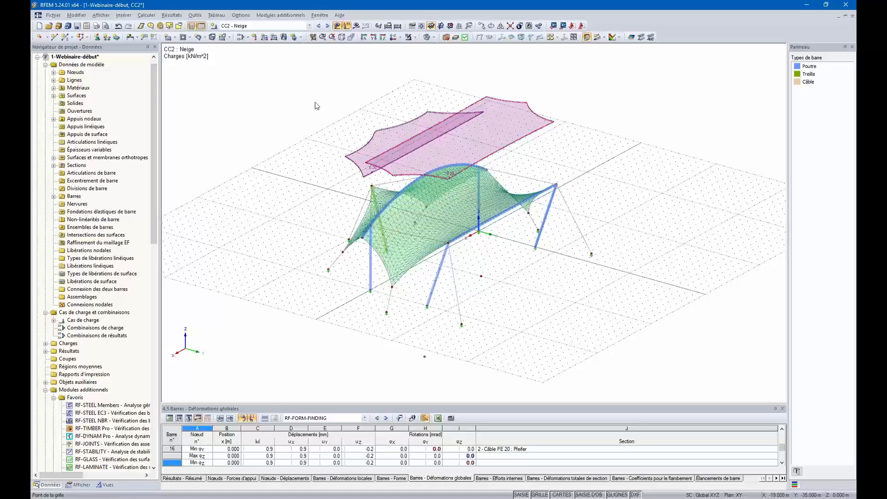
# - Start the RWIND Simulation wind load generation, set the direction step to 90°, and switch to manually defined directions
pyautogui.click(195, 14)
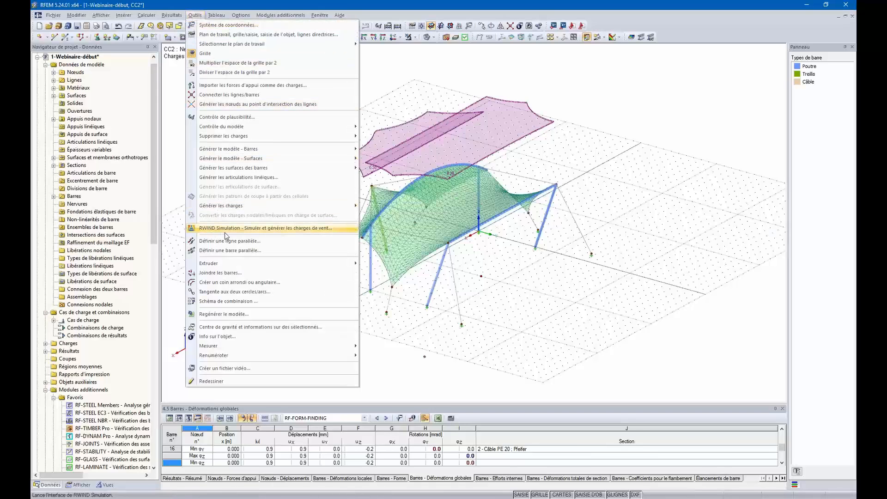
pyautogui.click(267, 228)
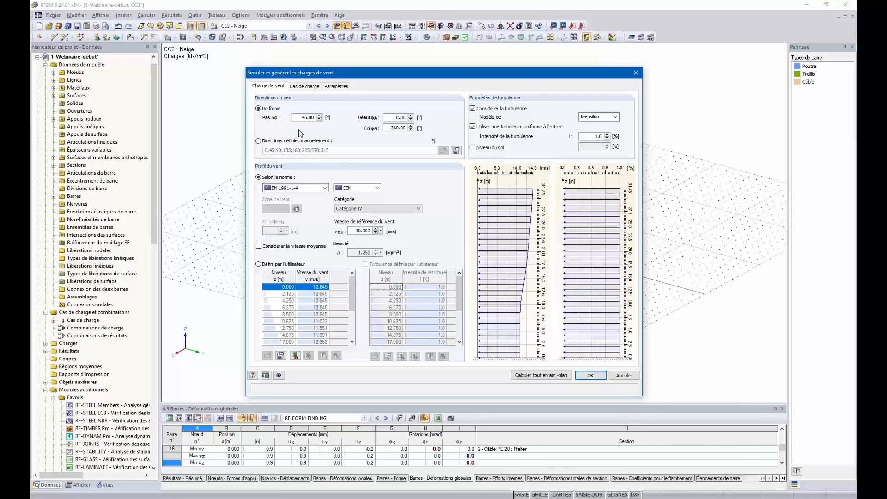
pyautogui.moveTo(300, 118); pyautogui.dragTo(331, 126)
pyautogui.write('90')
pyautogui.click(258, 141)
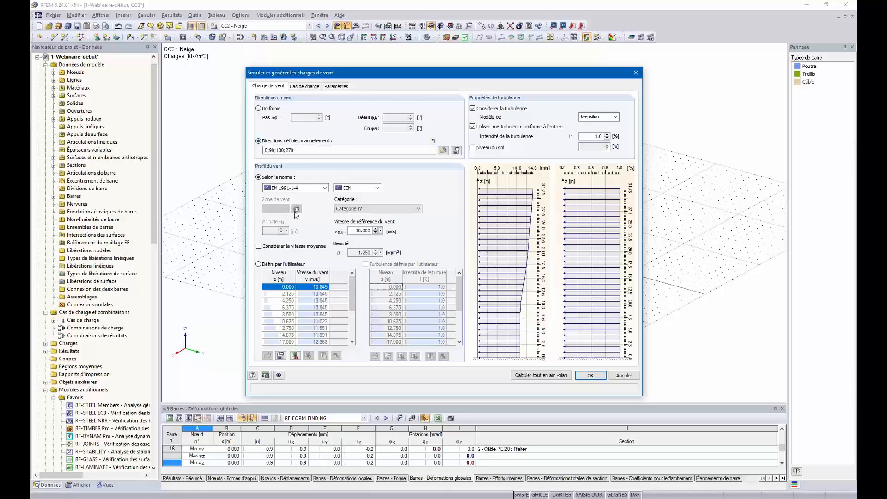
# - Remove the 180° wind direction so the manual directions are 0;90;270, and compare them with the model behind the dialog
pyautogui.click(284, 150)
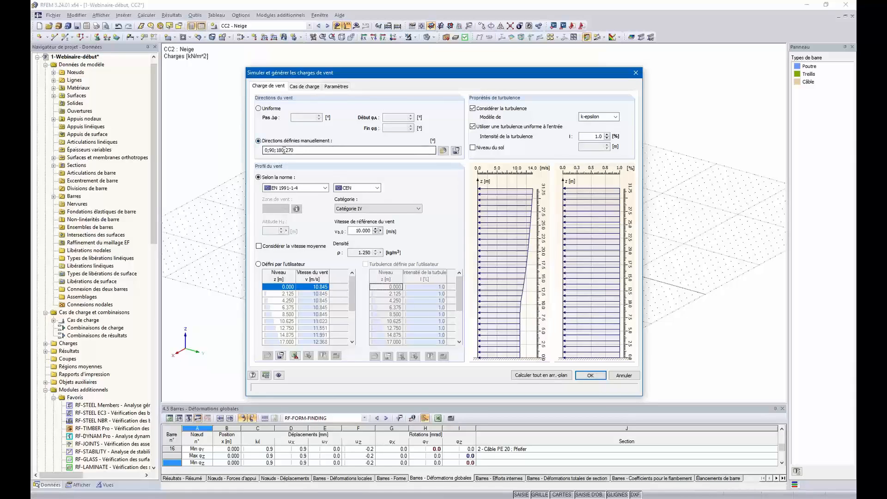
pyautogui.press('BackSpace')
pyautogui.press('BackSpace')
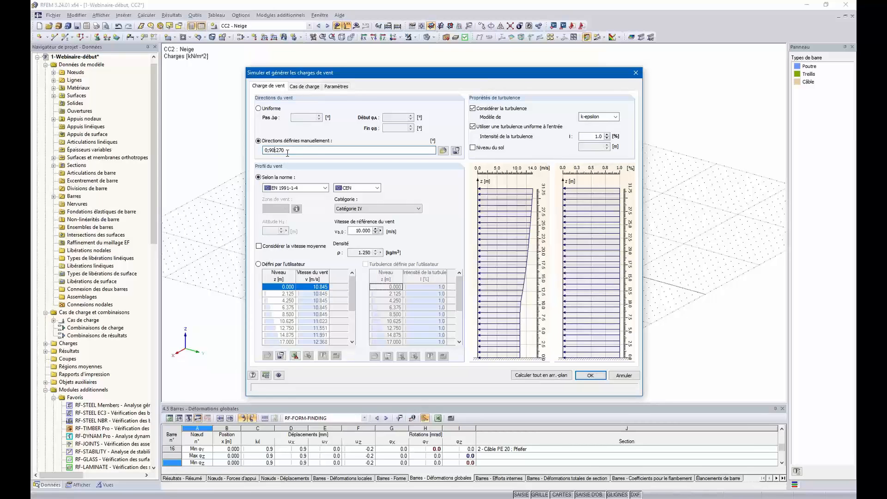
pyautogui.moveTo(323, 73); pyautogui.dragTo(287, 244)
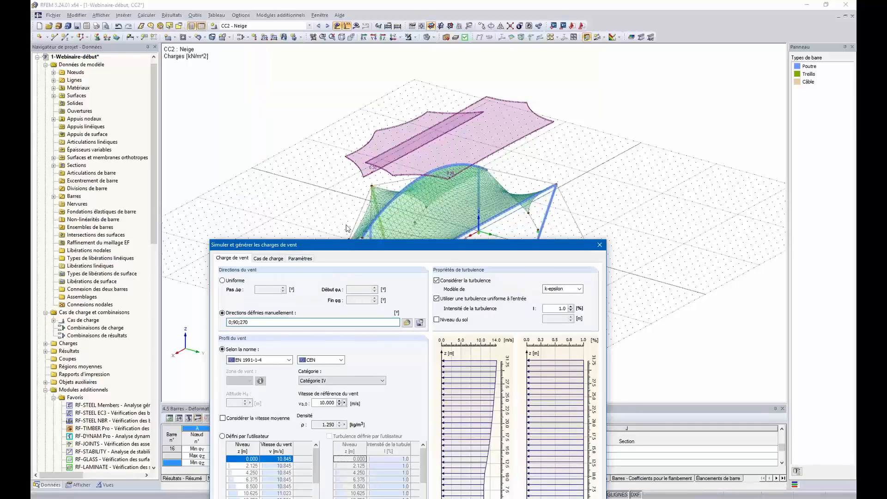
pyautogui.moveTo(348, 250); pyautogui.dragTo(346, 85)
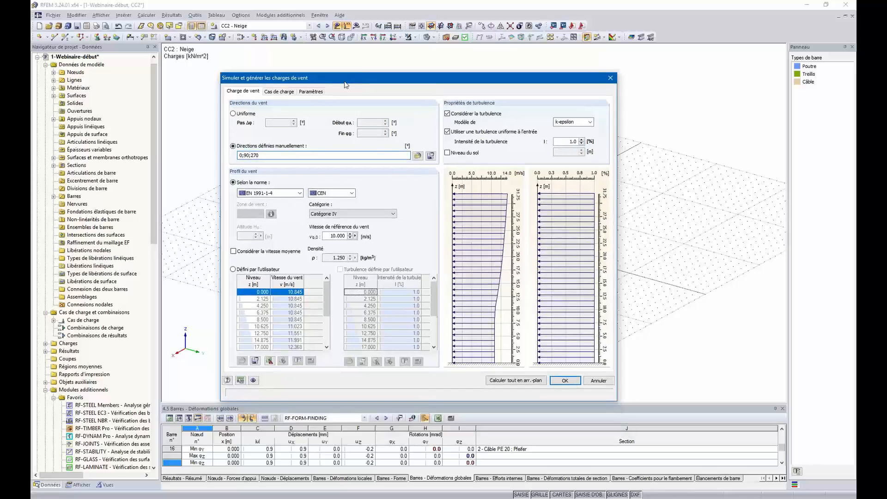
# - Review the available wind profile standards, keep EN 1991-1-4, and choose the French national annex NF
pyautogui.click(298, 192)
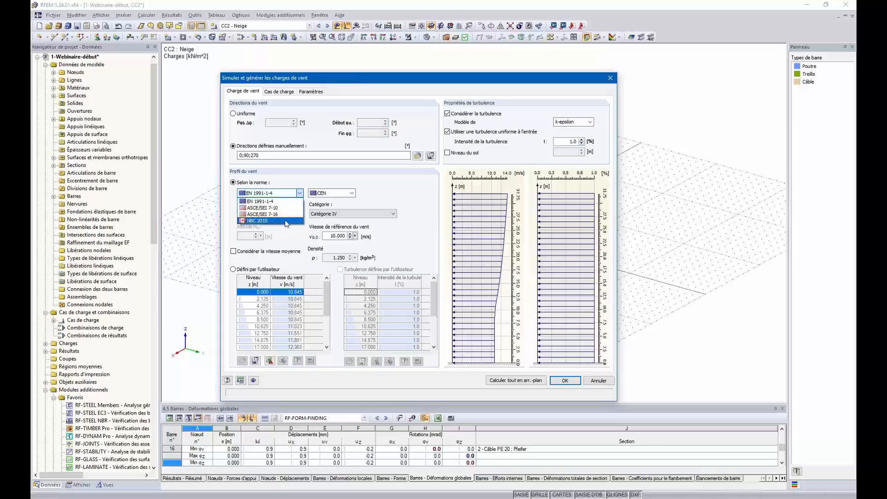
pyautogui.click(300, 194)
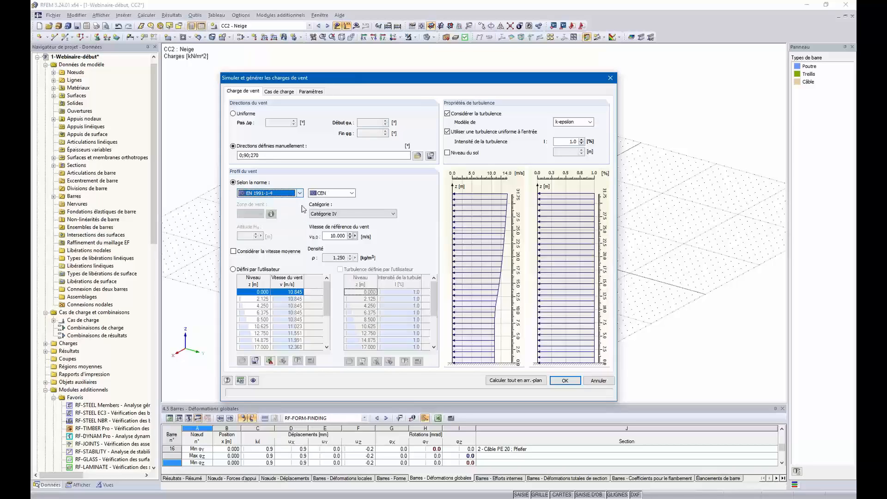
pyautogui.click(352, 193)
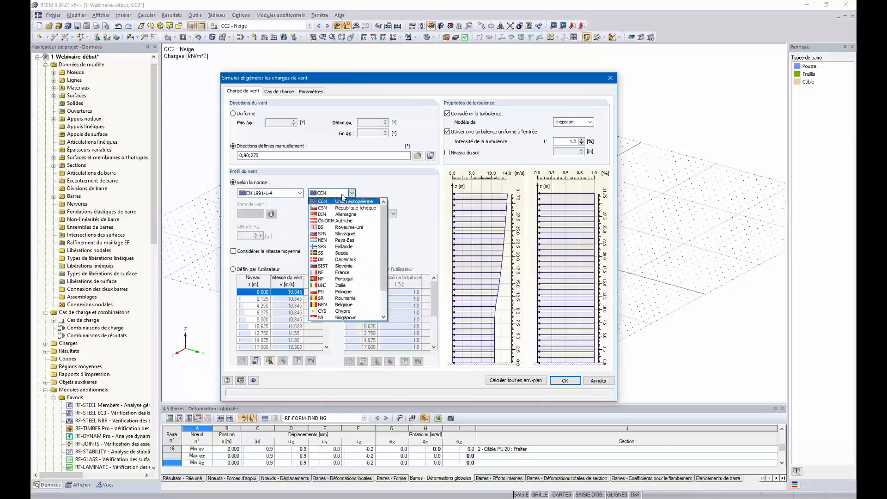
pyautogui.click(335, 275)
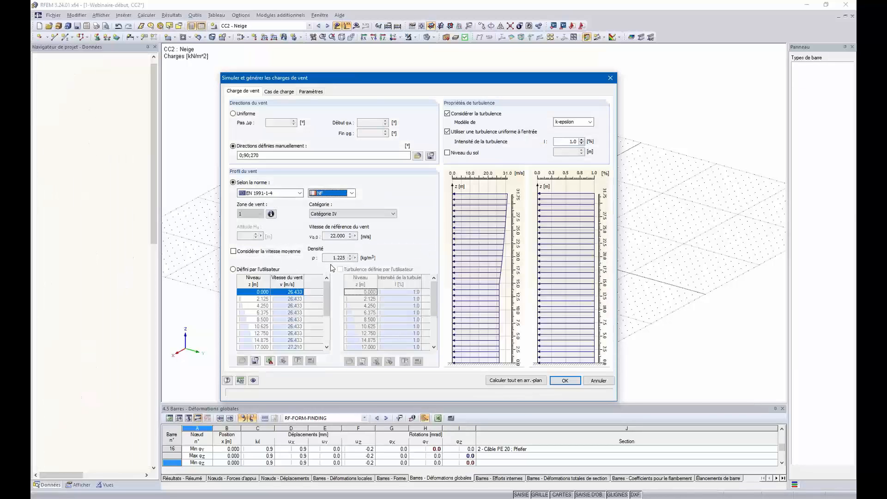
# - Consult the map of French wind zones and set the wind zone to 2
pyautogui.click(271, 214)
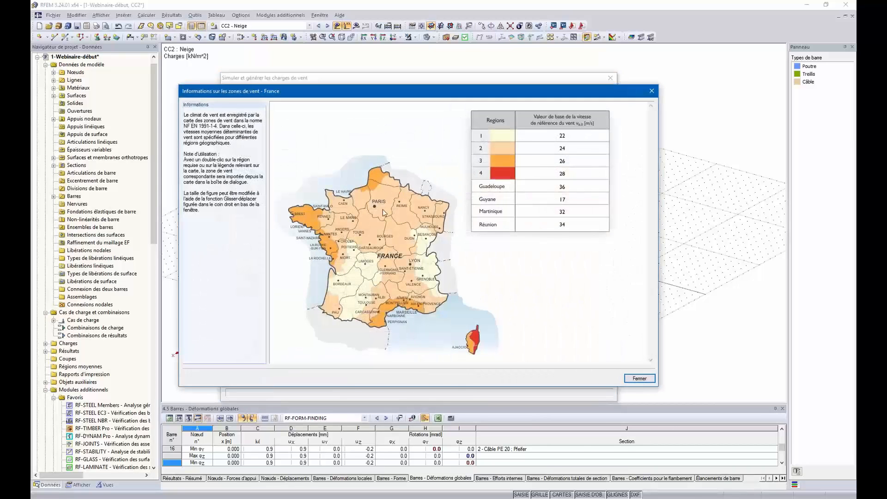
pyautogui.click(651, 91)
pyautogui.click(271, 214)
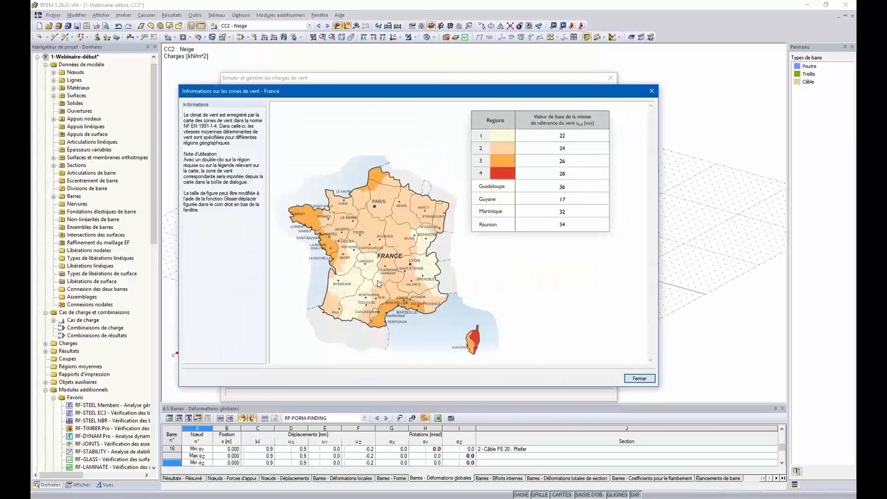
pyautogui.click(652, 91)
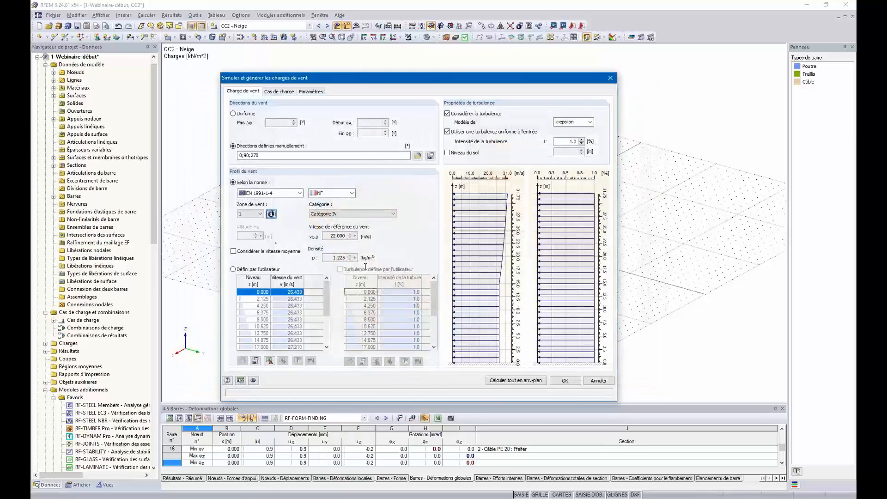
pyautogui.click(258, 213)
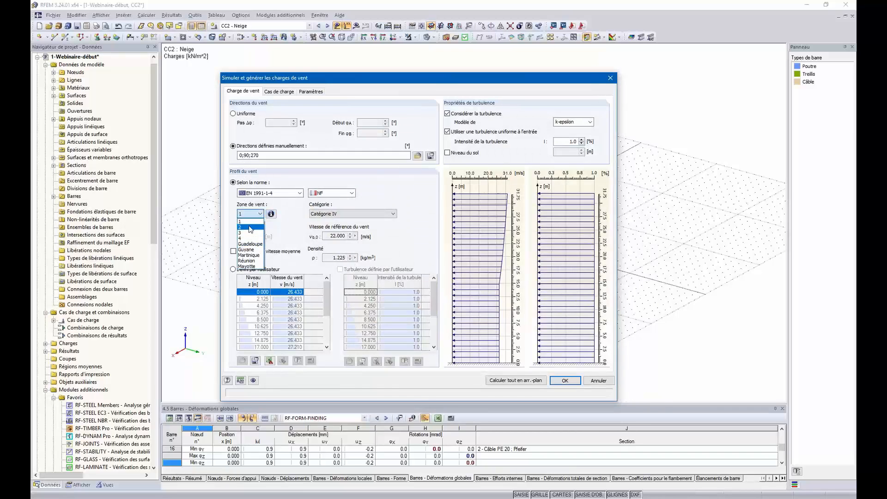
pyautogui.click(257, 250)
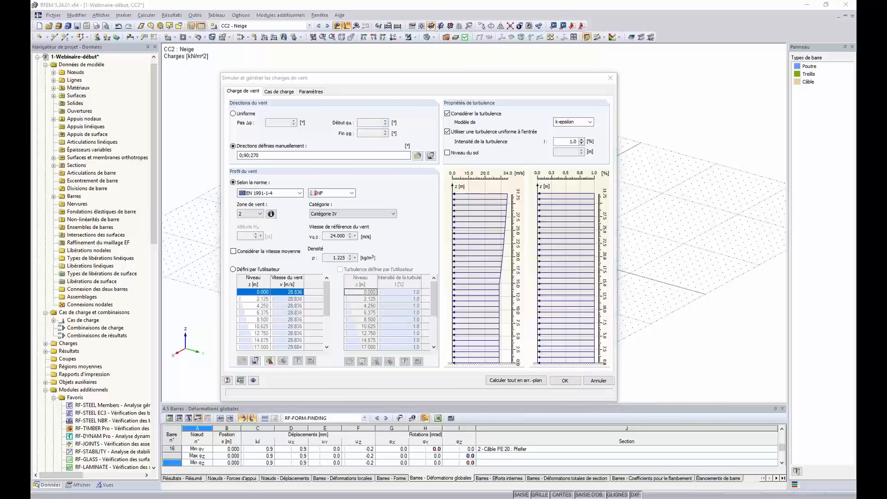
# - Switch to Dlubal's online load zone map in the browser, examine the French wind zone data, standards and national annexes, and return to RFEM
pyautogui.hotkey('alt', 'Tab')
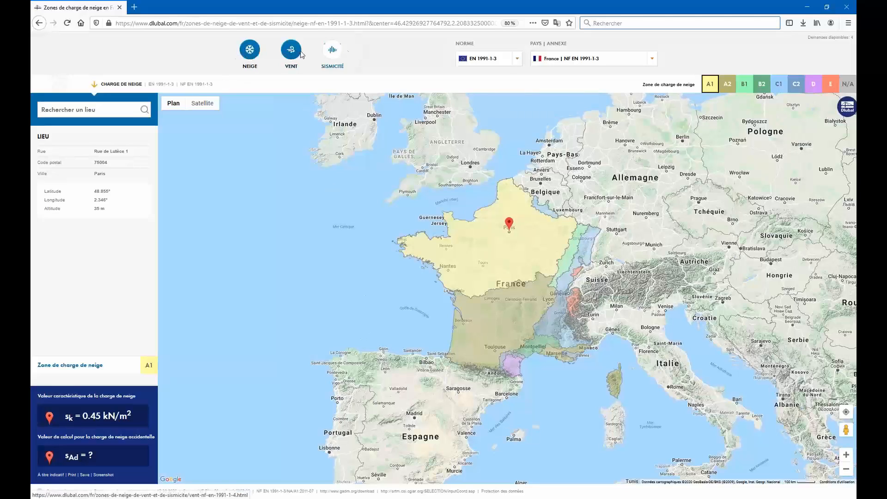
pyautogui.click(332, 51)
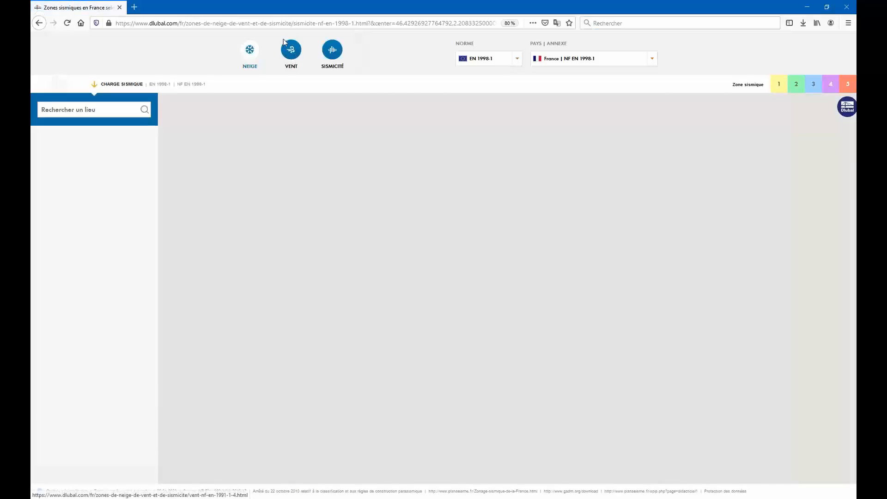
pyautogui.click(292, 57)
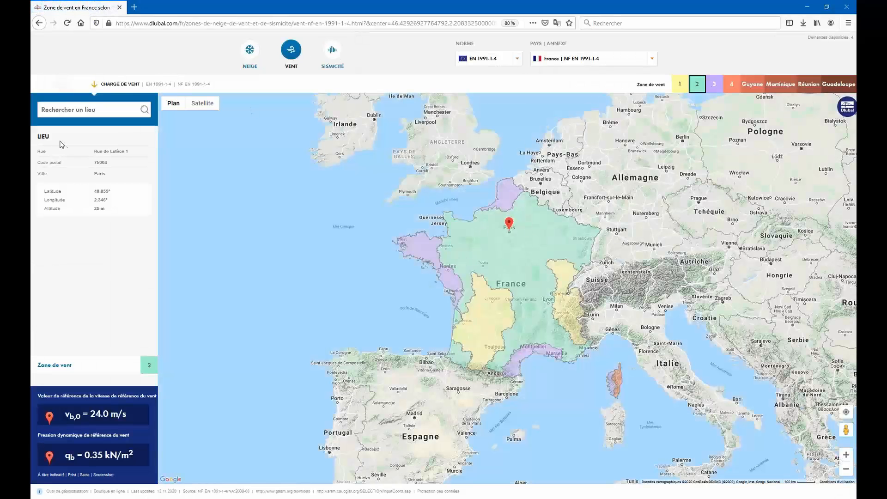
pyautogui.click(80, 111)
pyautogui.click(637, 61)
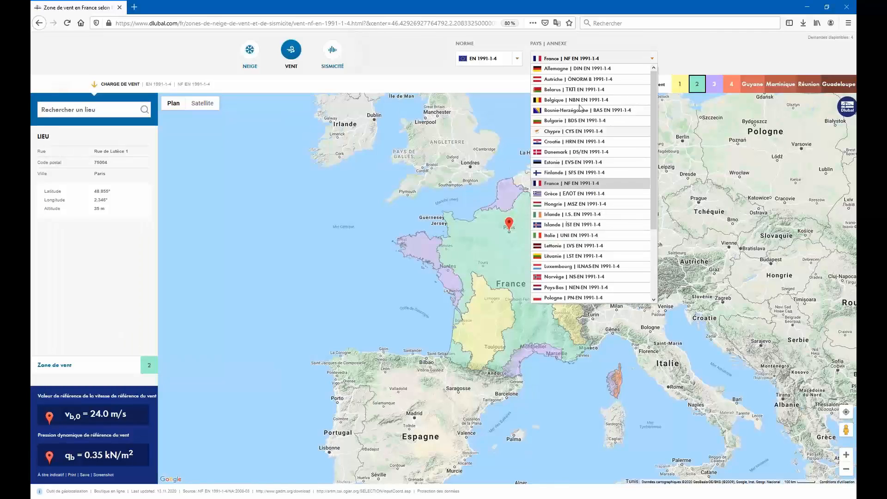
pyautogui.click(514, 59)
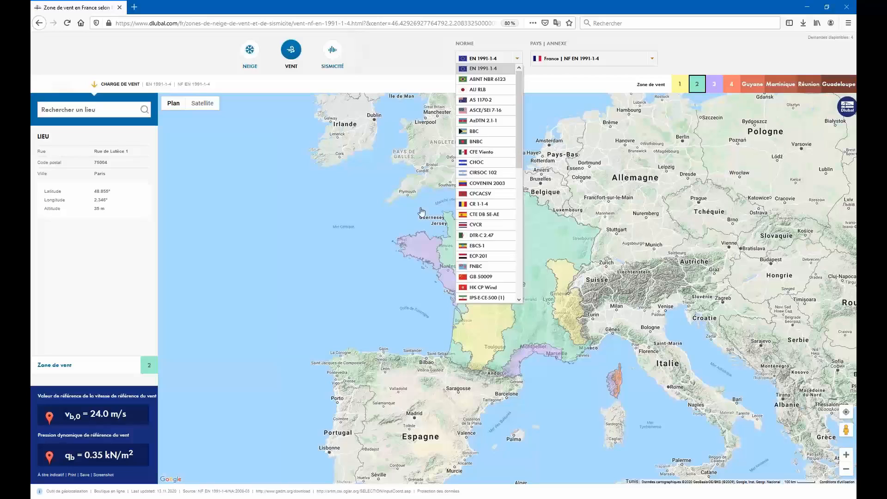
pyautogui.click(360, 216)
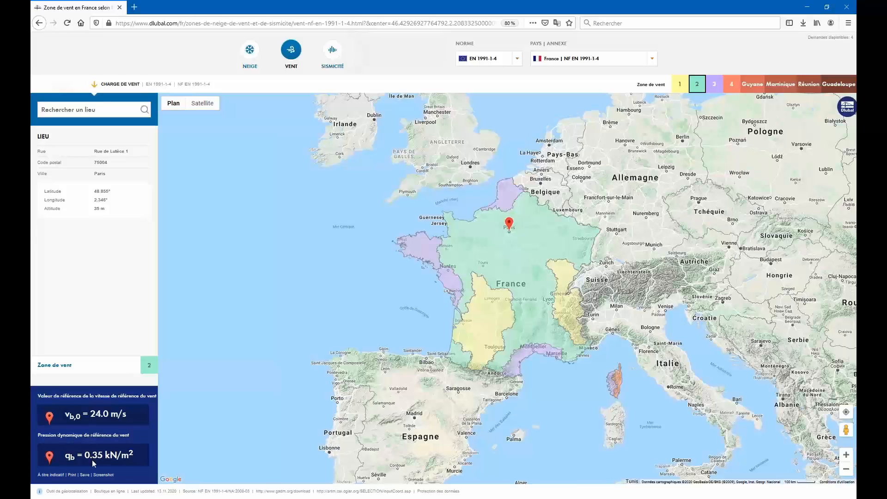
pyautogui.click(806, 8)
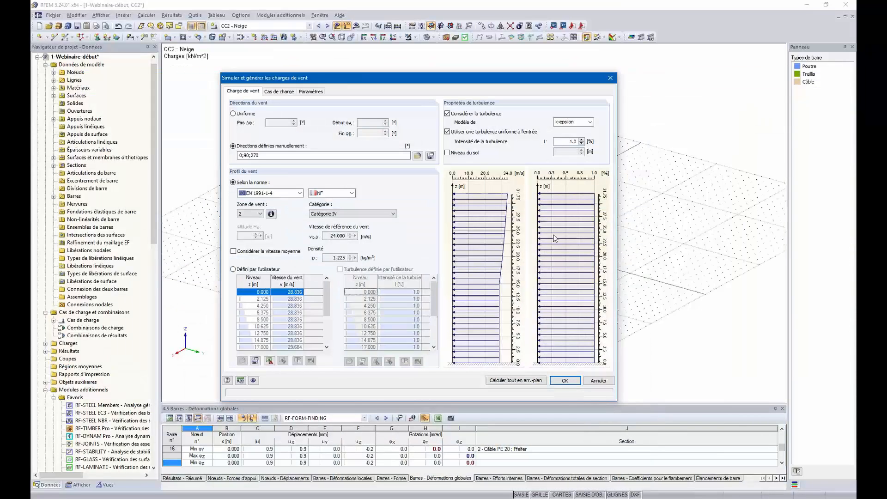
# - Set the terrain category to Catégorie II and compare the turbulence profile without uniform inlet turbulence, keeping that option enabled
pyautogui.click(356, 213)
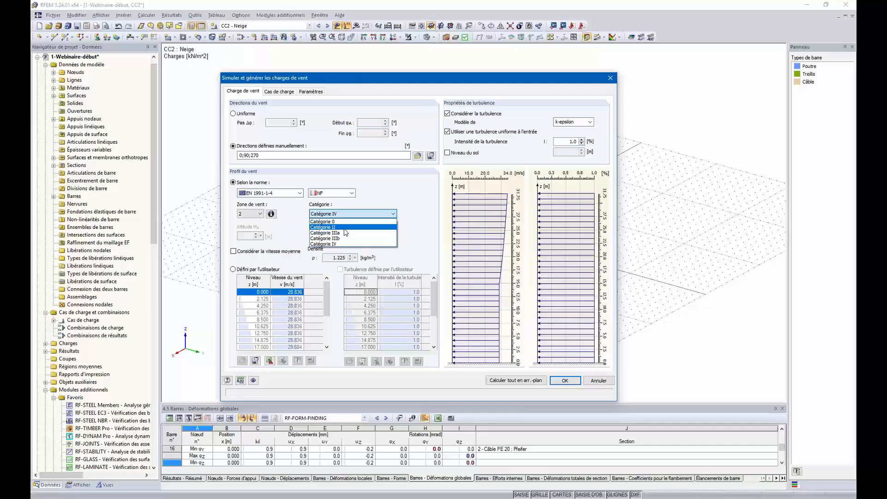
pyautogui.click(344, 228)
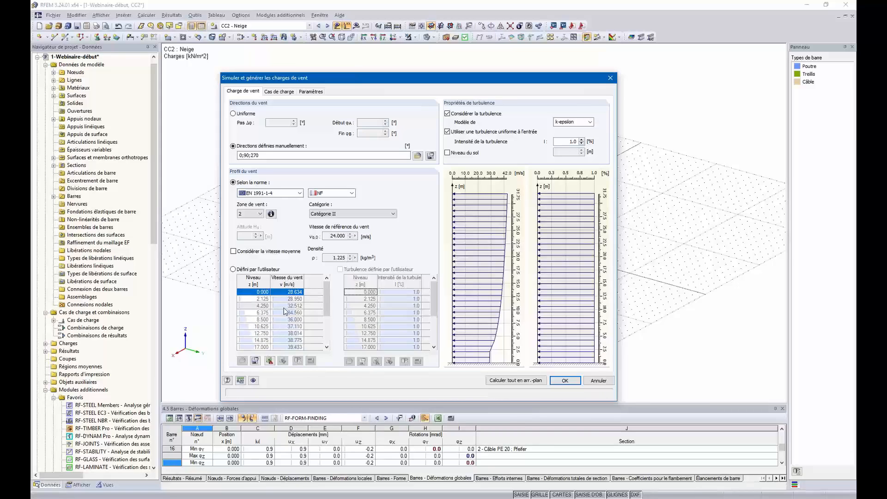
pyautogui.click(269, 360)
pyautogui.click(451, 133)
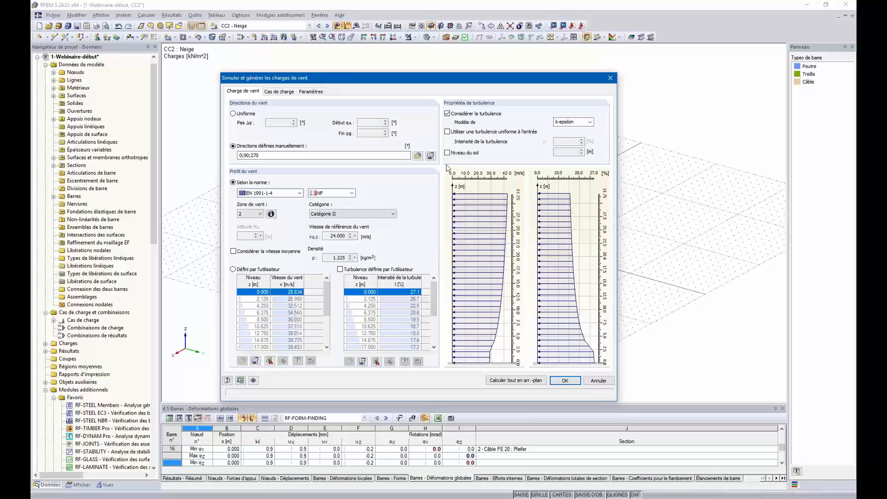
pyautogui.click(447, 132)
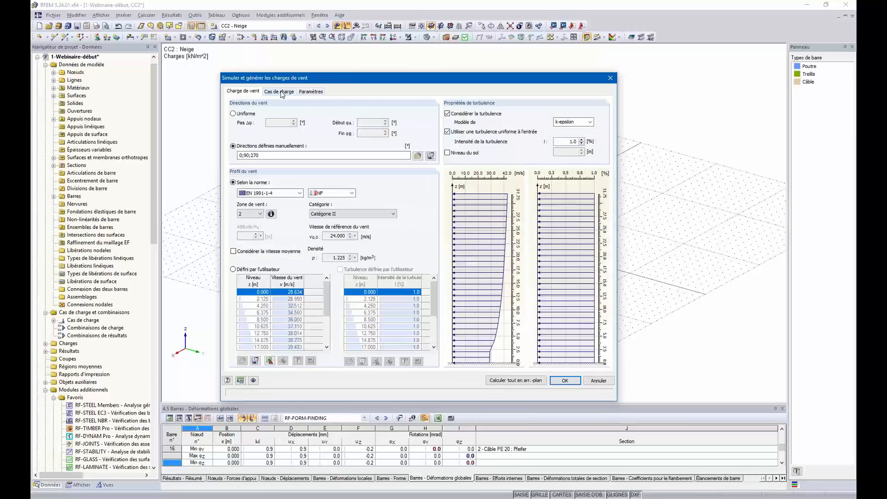
# - Compare the list of wind load cases CC3 to CC5 with the wind directions and profile settings
pyautogui.click(281, 91)
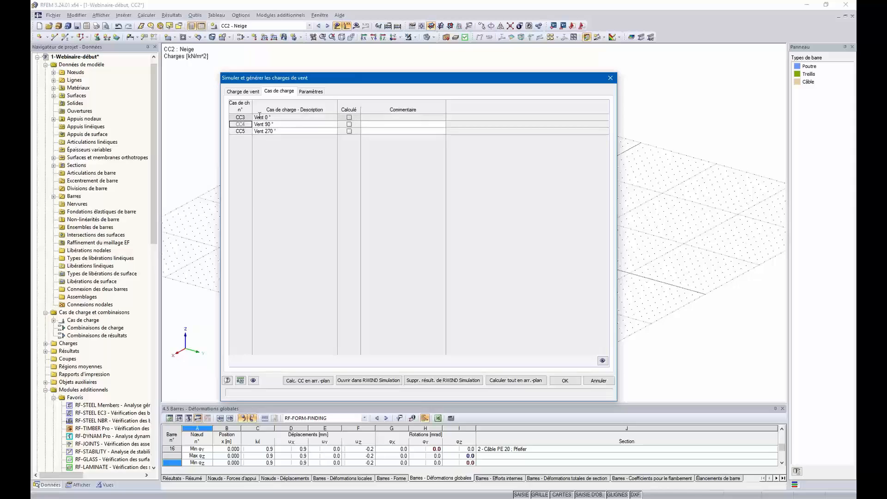
pyautogui.click(243, 91)
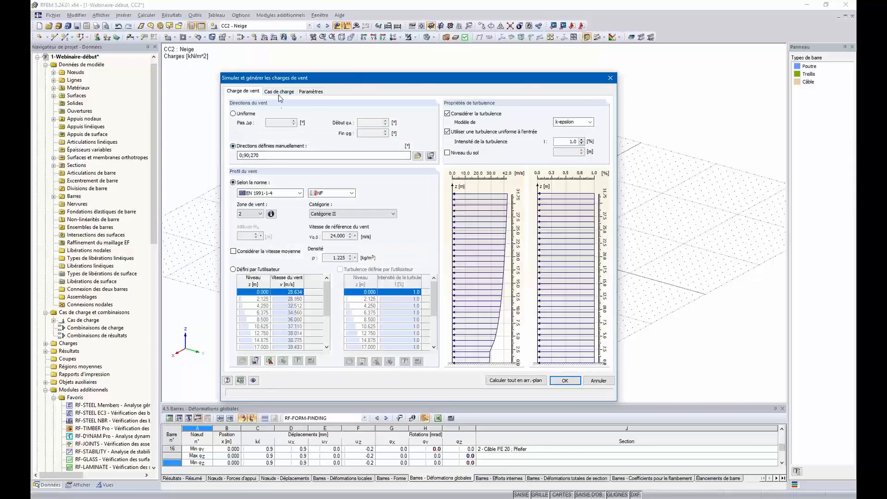
pyautogui.click(278, 92)
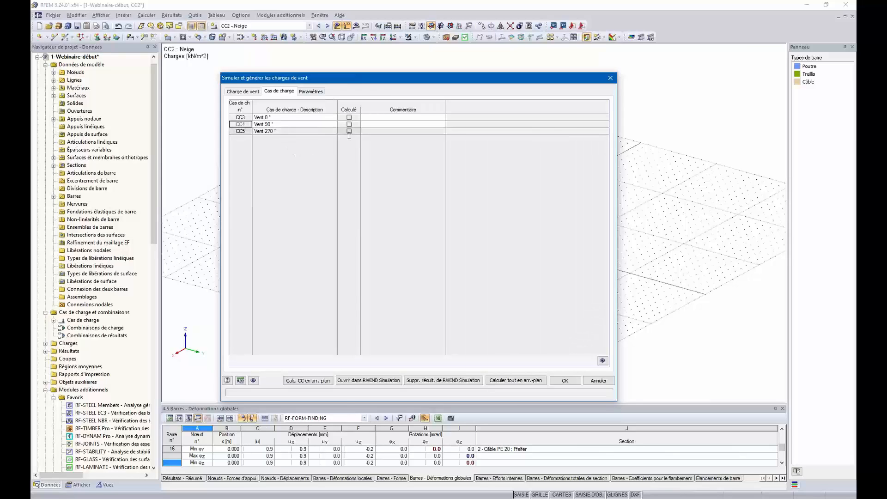
# - Review the simulation parameters, trying the detail size and result retention options, and keep the level of detail at 2
pyautogui.click(309, 92)
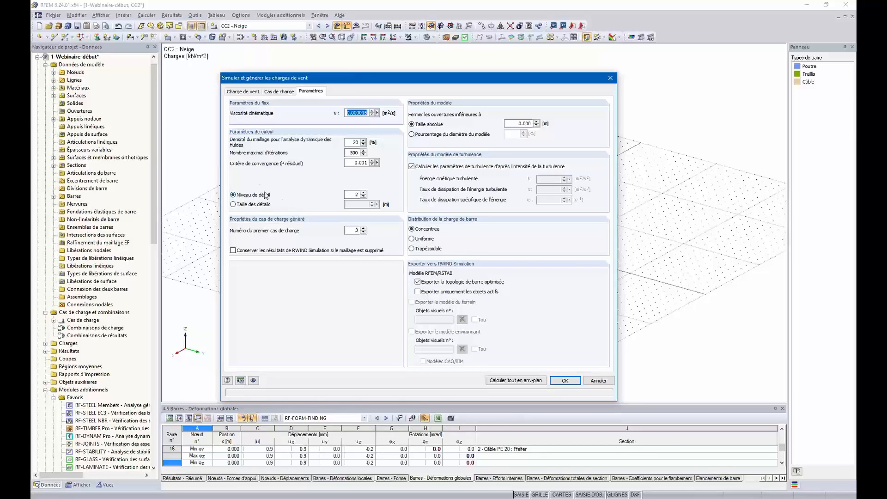
pyautogui.click(364, 193)
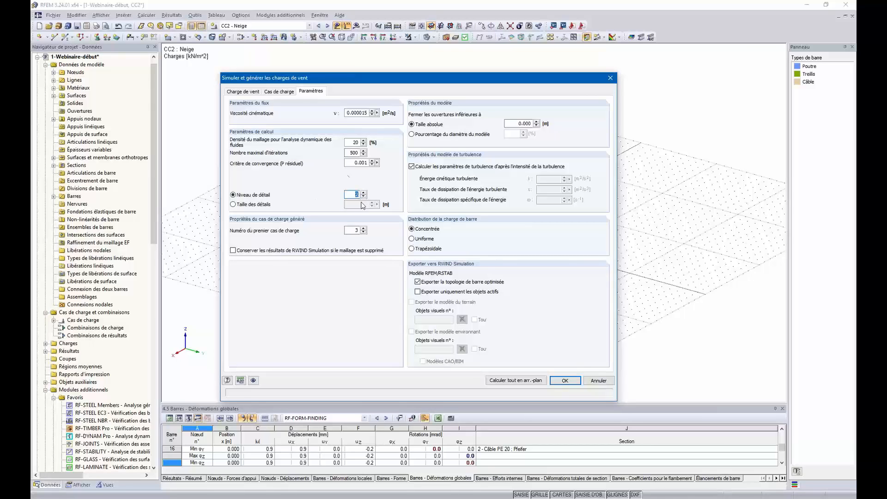
pyautogui.click(233, 205)
pyautogui.click(234, 195)
pyautogui.click(233, 250)
pyautogui.click(233, 250)
# - Check the model behind the dialog, recheck the wind load case list, and accept the wind load generation settings
pyautogui.moveTo(452, 81); pyautogui.dragTo(286, 74)
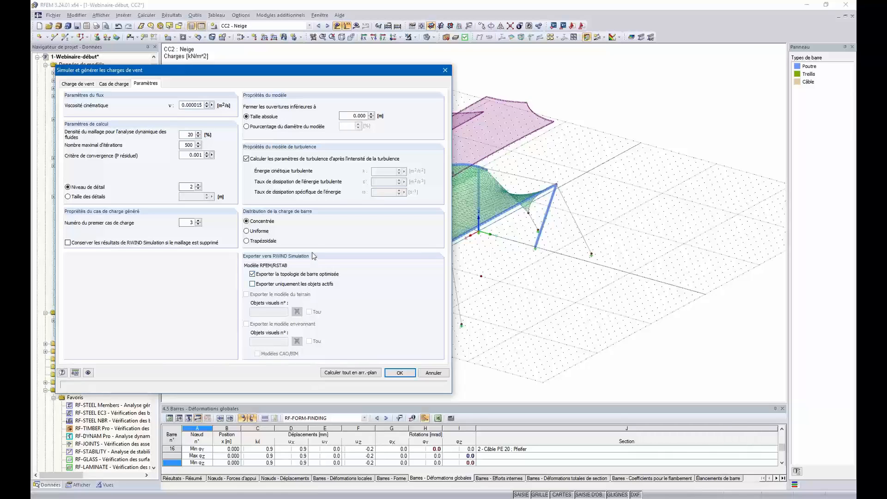
pyautogui.click(113, 85)
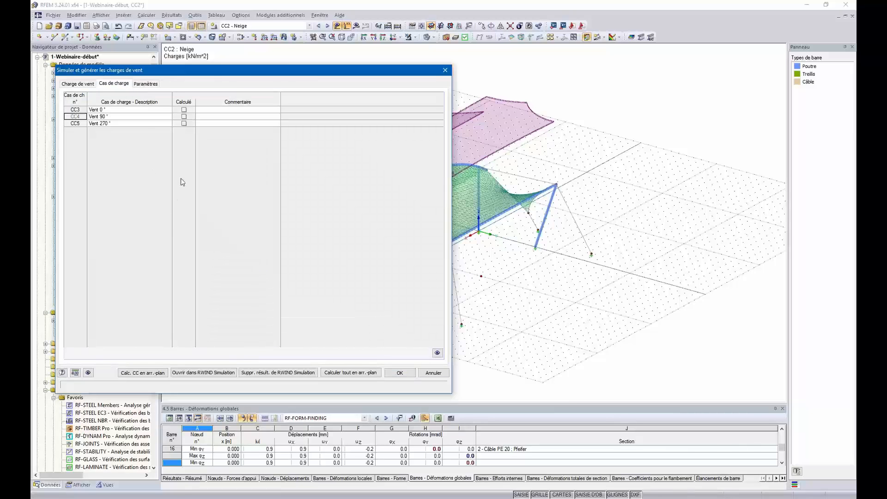
pyautogui.moveTo(209, 73); pyautogui.dragTo(377, 76)
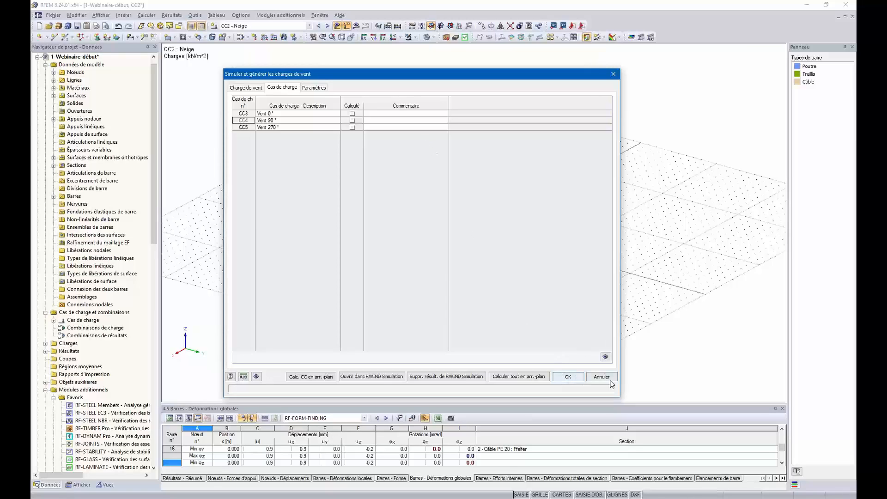
pyautogui.click(567, 377)
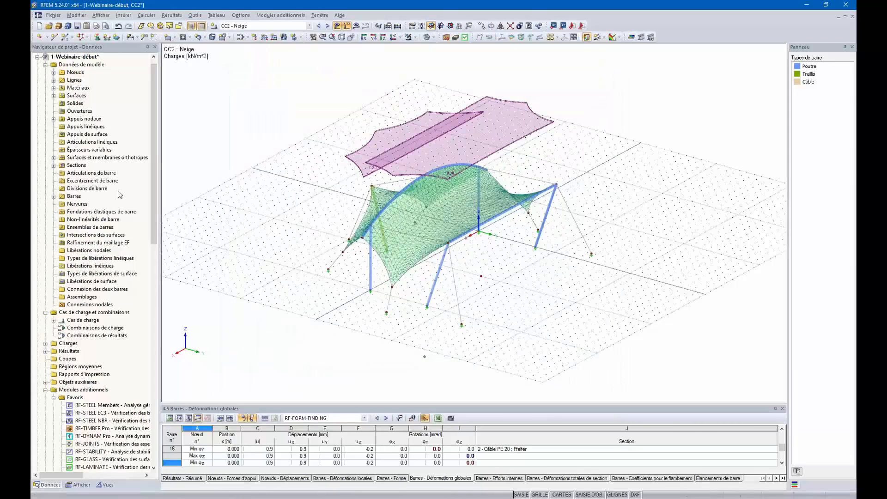
# - Switch to the 2-Webinaire-Suite-RWIND model and bring the whole membrane structure into view
pyautogui.click(37, 56)
pyautogui.click(37, 73)
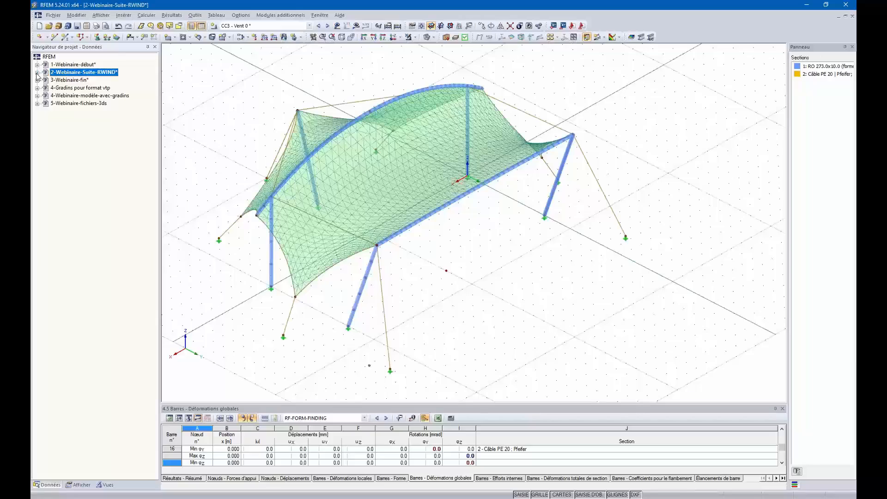
pyautogui.click(37, 73)
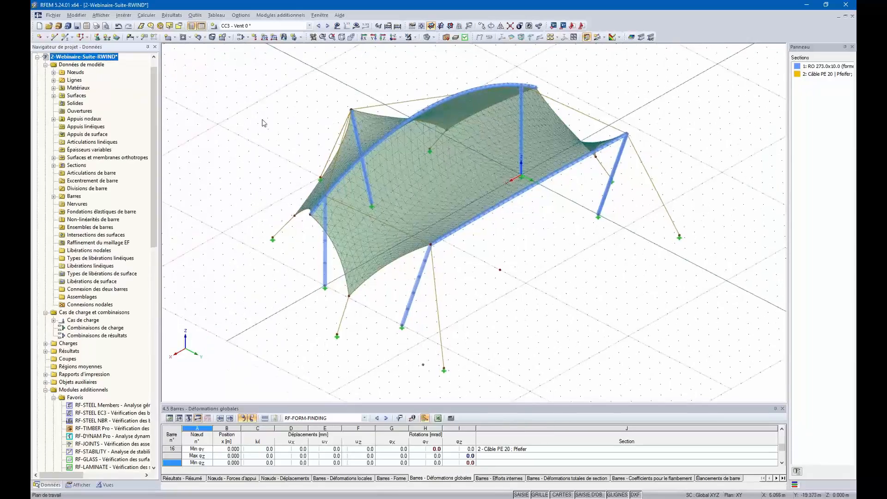
pyautogui.scroll(-2, 263, 123)
pyautogui.keyDown('ctrl'); pyautogui.moveTo(279, 208); pyautogui.dragTo(443, 121, button='middle'); pyautogui.keyUp('ctrl')
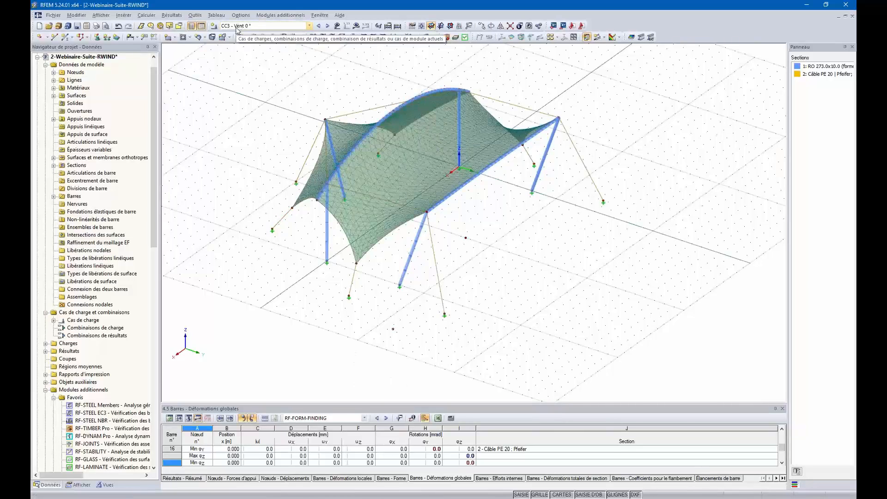
# - Reopen the wind load simulation settings and open load case CC4, Vent 90°, in RWIND Simulation
pyautogui.click(194, 15)
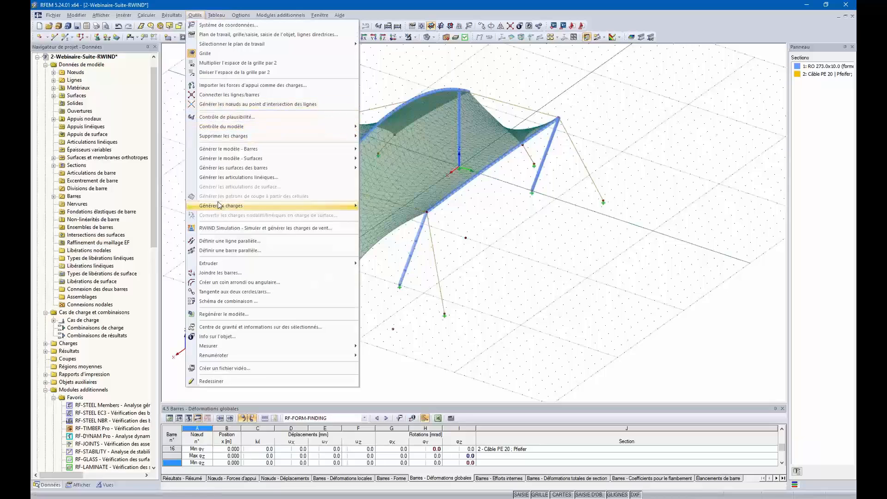
pyautogui.click(218, 229)
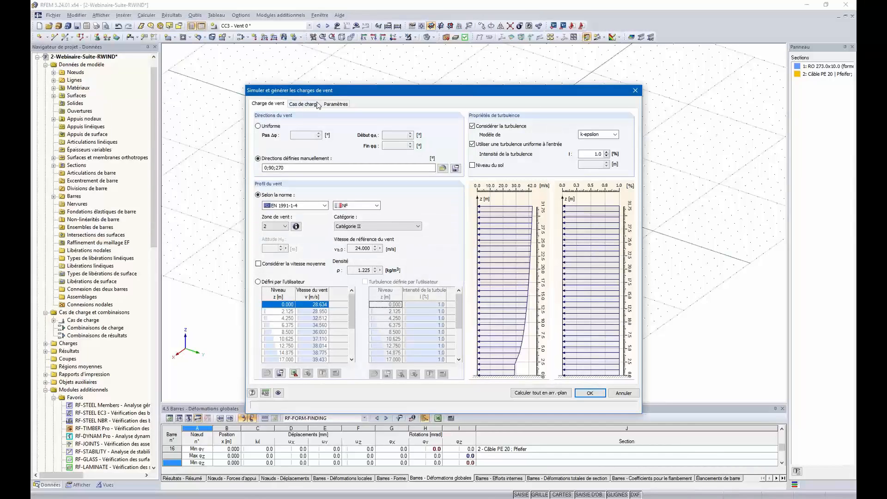
pyautogui.click(318, 106)
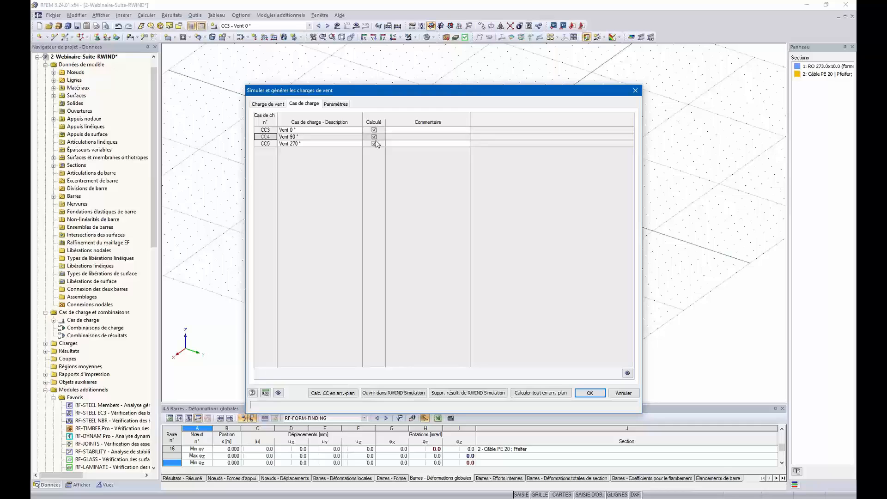
pyautogui.click(328, 137)
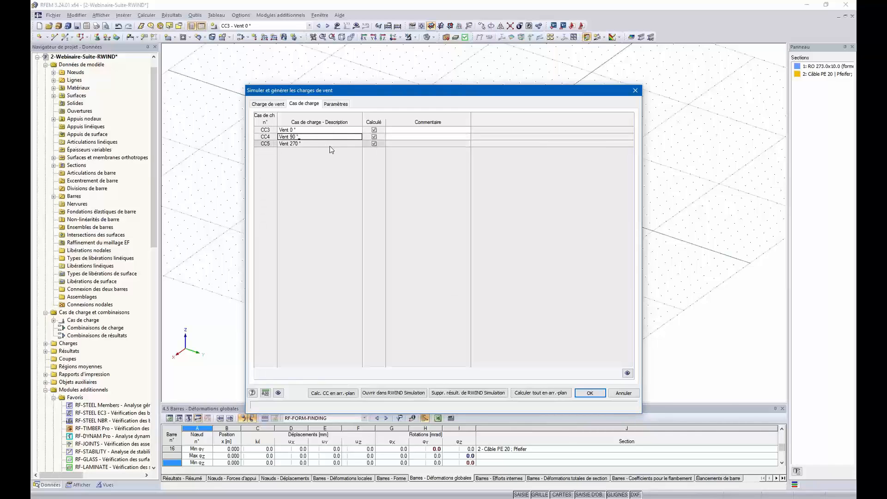
pyautogui.click(407, 395)
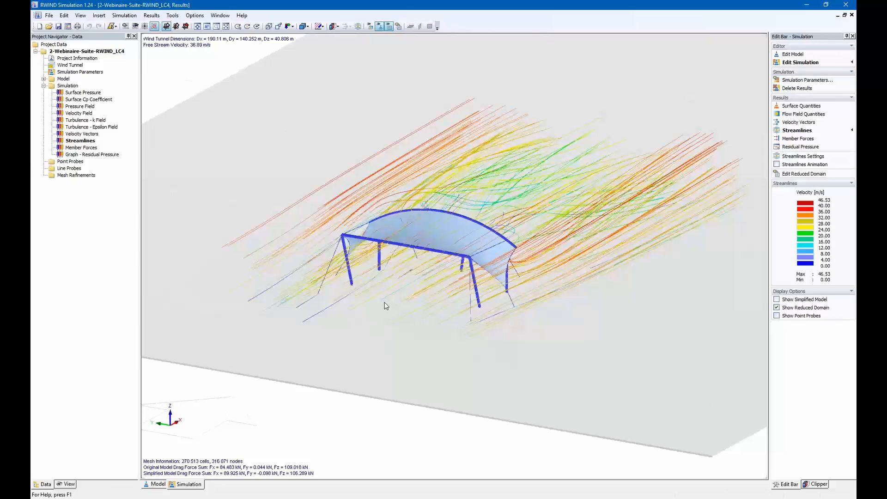
# - Show the model inside its wind tunnel and review the tunnel dimensions without changing them
pyautogui.click(156, 484)
pyautogui.scroll(-3, 405, 340)
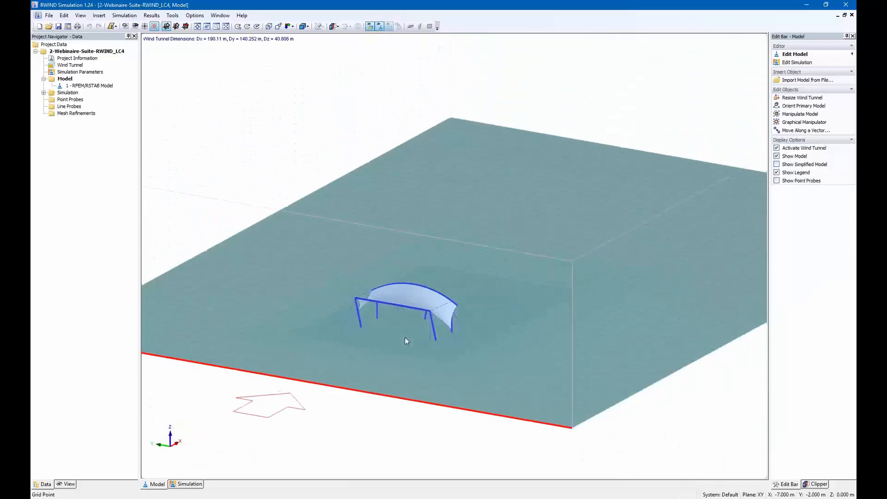
pyautogui.scroll(-2, 405, 341)
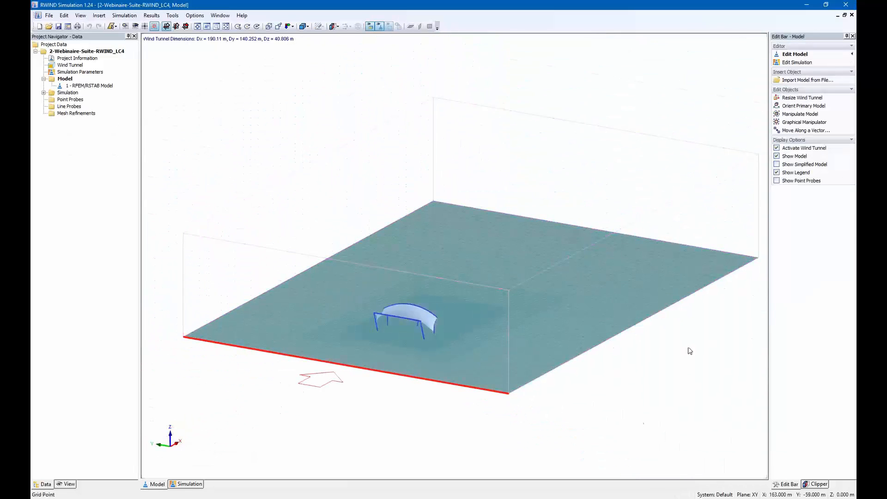
pyautogui.click(65, 66)
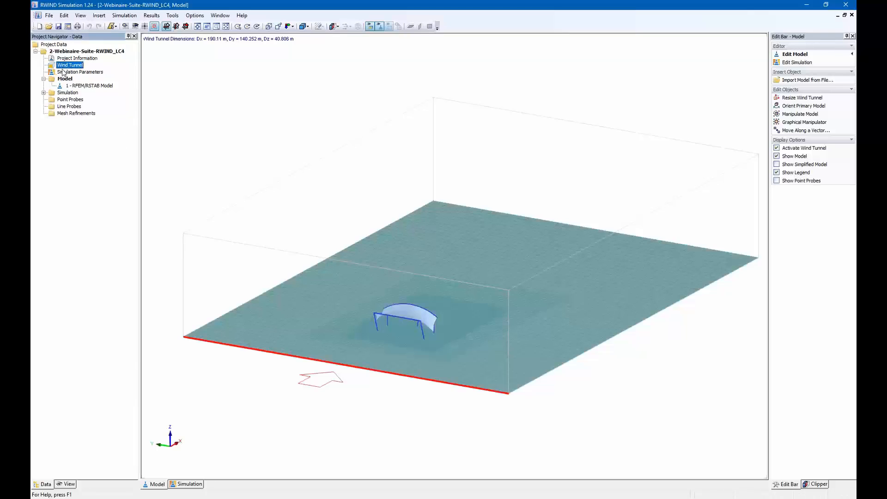
pyautogui.doubleClick(64, 66)
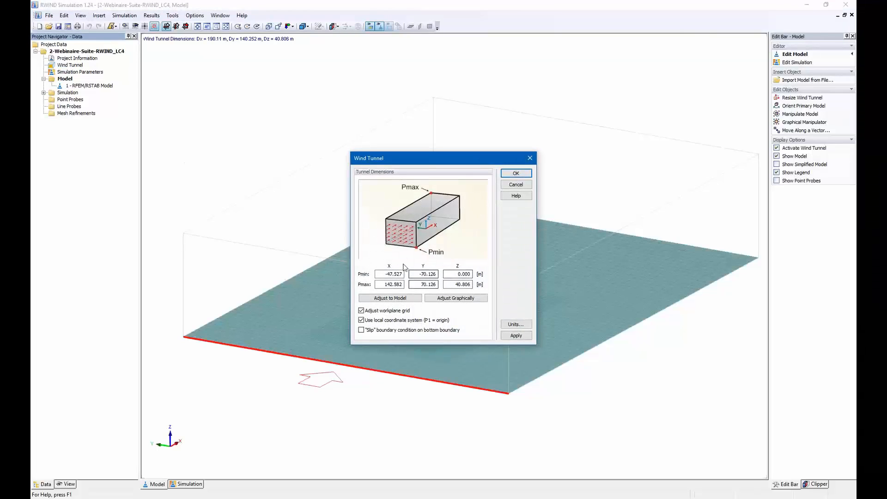
pyautogui.click(516, 173)
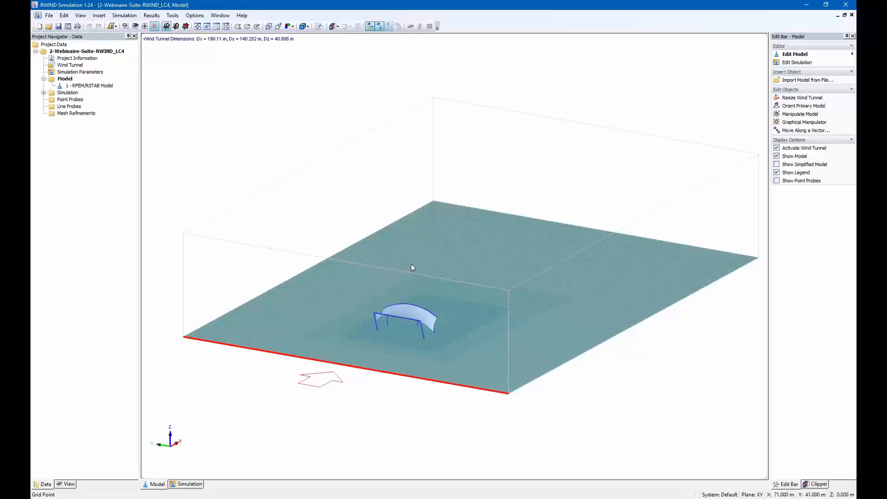
pyautogui.keyDown('ctrl'); pyautogui.moveTo(430, 278); pyautogui.dragTo(489, 322, button='middle'); pyautogui.keyUp('ctrl')
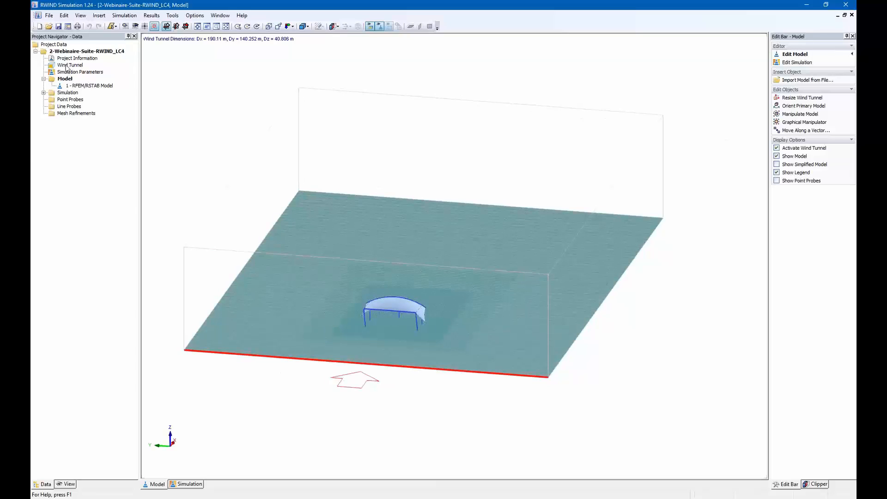
# - Review the simplification settings of the RFEM/RSTAB model, close them unchanged, and inspect the structure up close
pyautogui.doubleClick(97, 86)
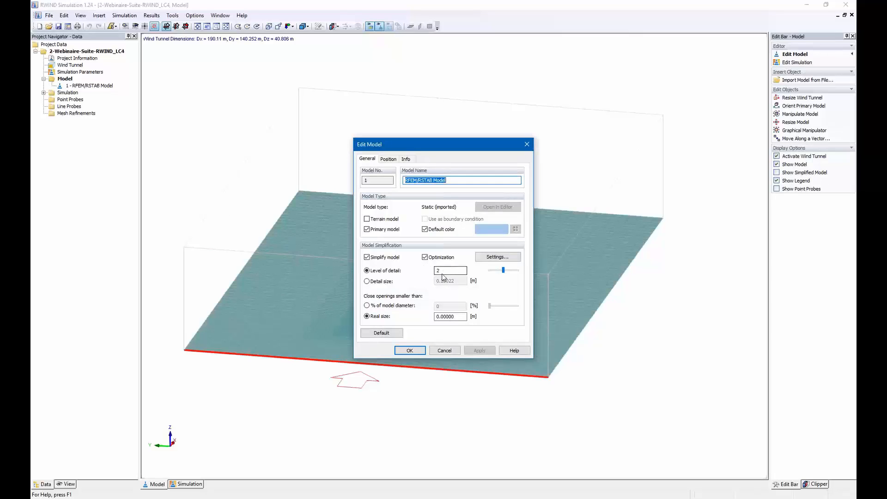
pyautogui.click(527, 146)
pyautogui.scroll(5, 364, 355)
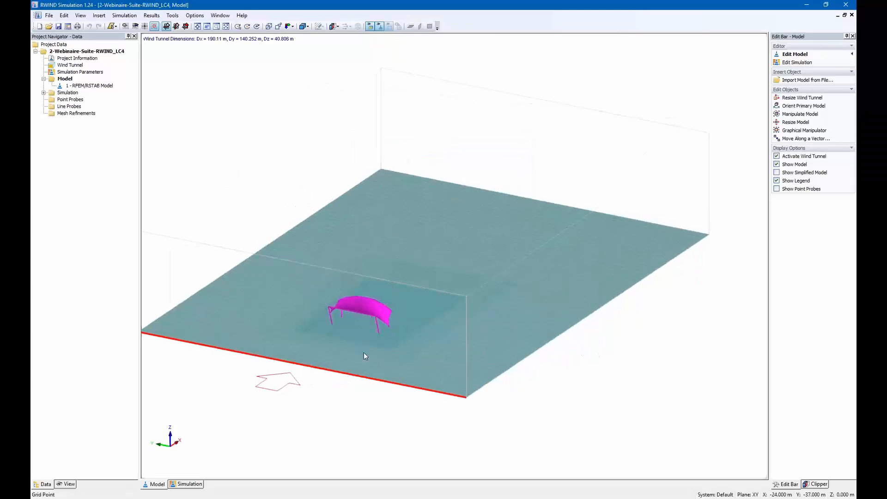
pyautogui.scroll(4, 352, 347)
pyautogui.moveTo(395, 308); pyautogui.dragTo(460, 316, button='middle')
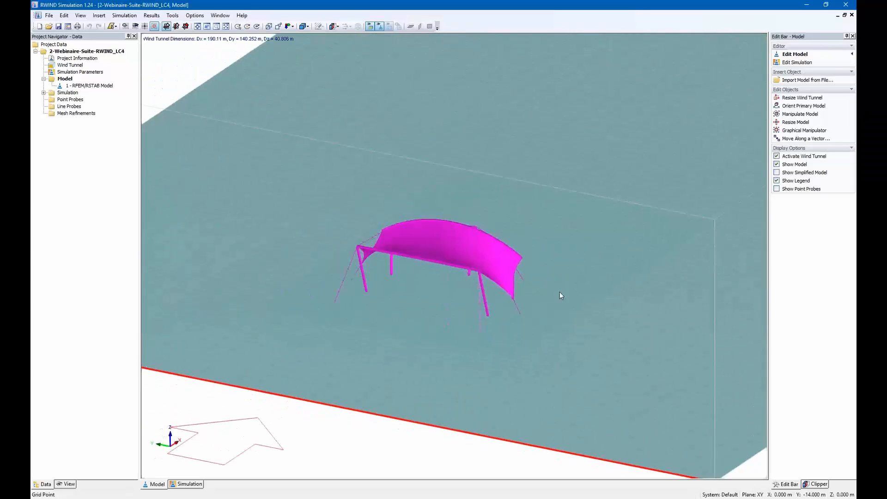
pyautogui.moveTo(550, 248); pyautogui.dragTo(431, 299, button='middle')
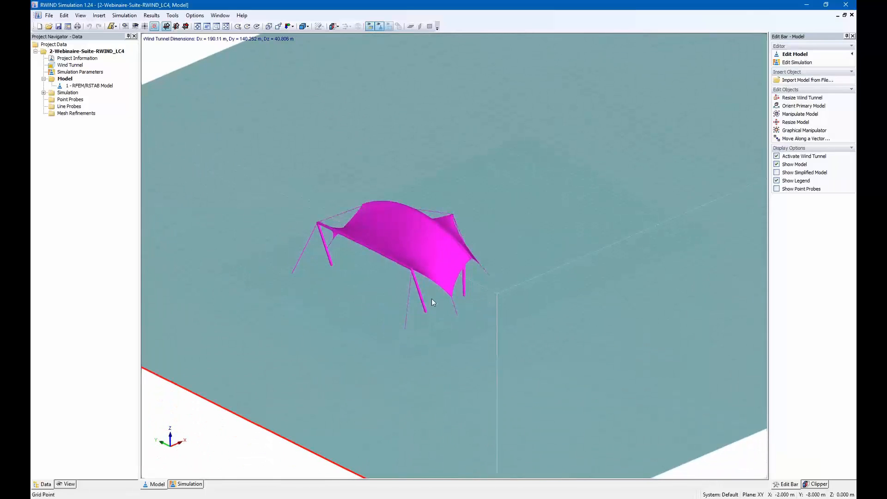
# - Display the simplified shrink-wrapped model, compare it with the original structure, and hide it again
pyautogui.click(361, 298)
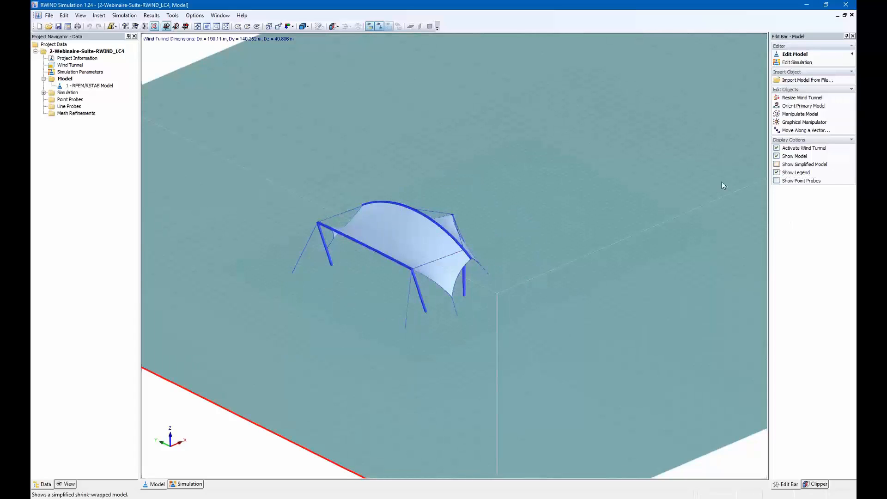
pyautogui.scroll(2, 342, 233)
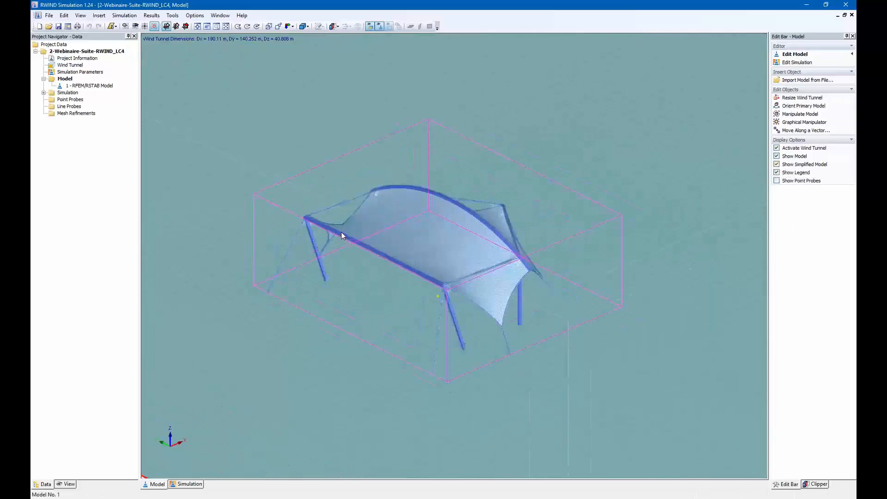
pyautogui.keyDown('ctrl'); pyautogui.moveTo(486, 310); pyautogui.dragTo(570, 309, button='middle'); pyautogui.keyUp('ctrl')
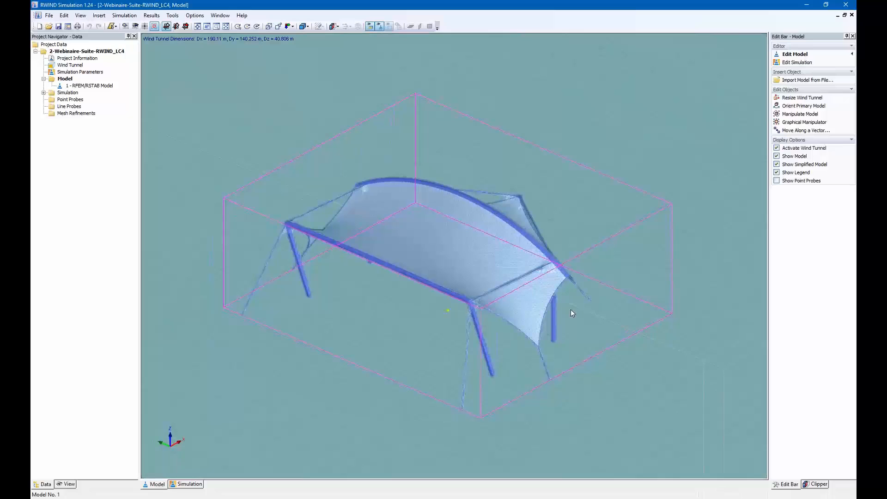
pyautogui.click(777, 165)
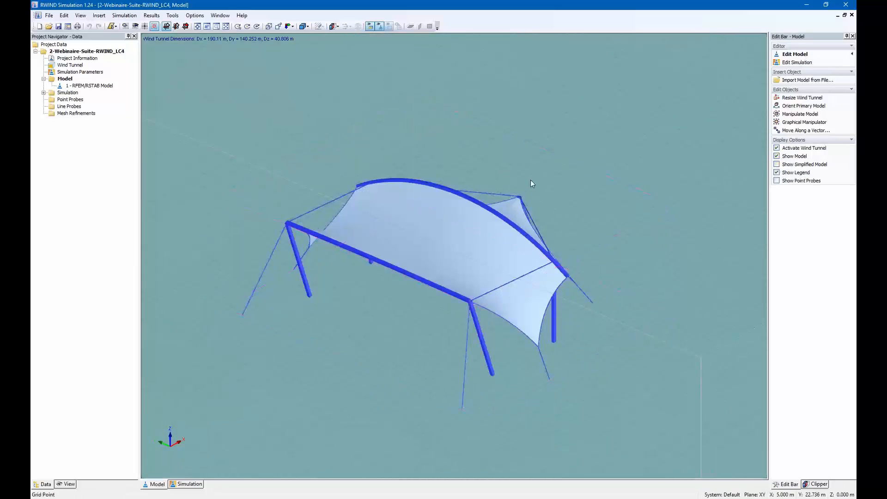
# - Switch from the model editor to the simulation results and examine the wind streamlines around the membrane structure
pyautogui.keyDown('ctrl'); pyautogui.moveTo(625, 348); pyautogui.dragTo(717, 184, button='middle'); pyautogui.keyUp('ctrl')
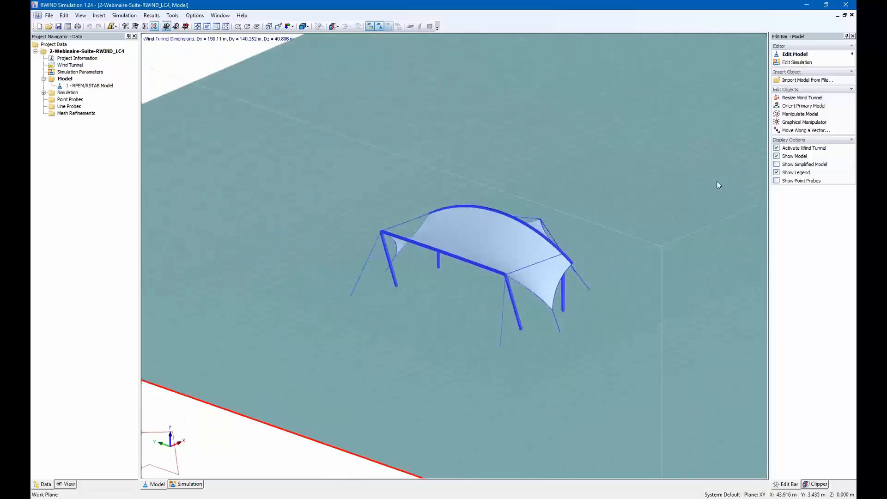
pyautogui.click(803, 63)
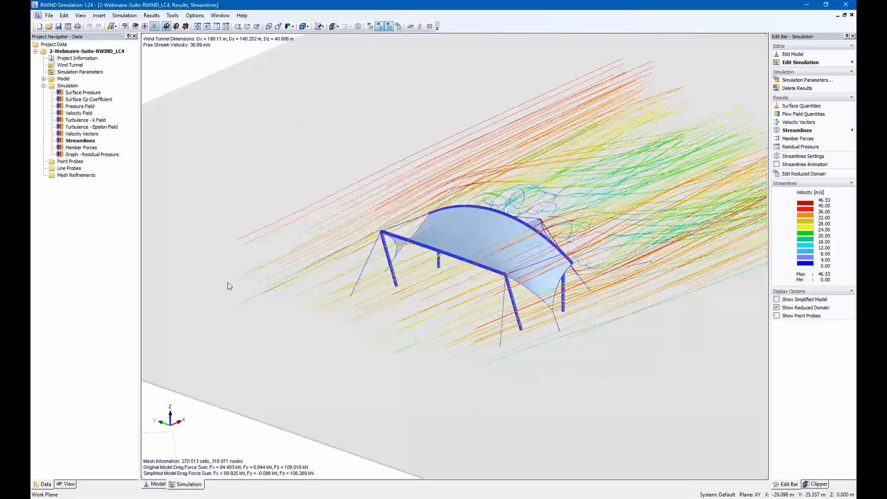
pyautogui.scroll(-1, 229, 257)
pyautogui.keyDown('ctrl'); pyautogui.moveTo(392, 321); pyautogui.dragTo(342, 302, button='middle'); pyautogui.keyUp('ctrl')
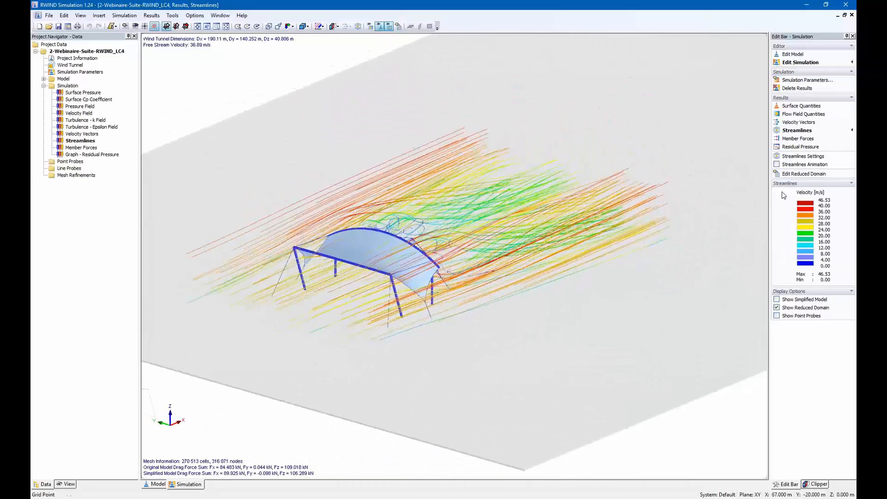
# - Animate the streamlines, observe the wind flow around the structure from several angles, and stop the animation
pyautogui.click(777, 164)
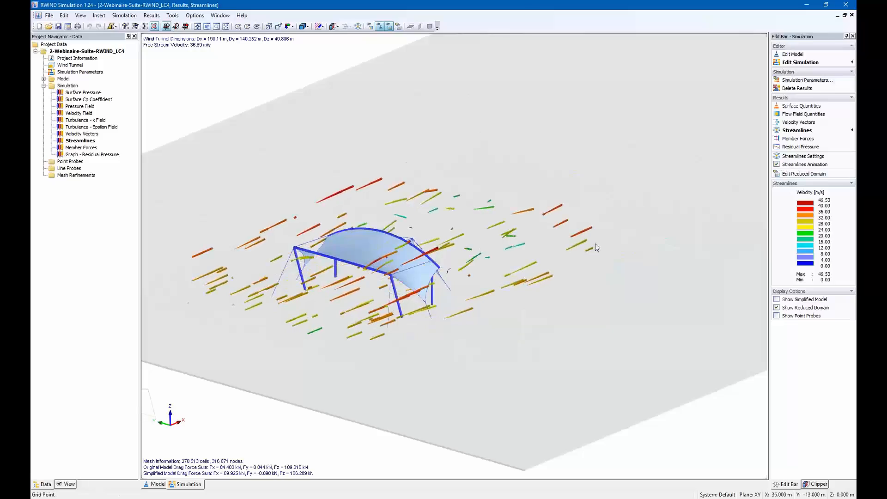
pyautogui.keyDown('ctrl'); pyautogui.moveTo(595, 243); pyautogui.dragTo(397, 344, button='middle'); pyautogui.keyUp('ctrl')
pyautogui.scroll(5, 435, 273)
pyautogui.moveTo(436, 273)
pyautogui.keyDown('ctrl'); pyautogui.mouseDown(button='middle')
pyautogui.moveTo(470, 278)
pyautogui.moveTo(426, 290)
pyautogui.moveTo(427, 264)
pyautogui.mouseUp(button='middle'); pyautogui.keyUp('ctrl')
pyautogui.scroll(-5, 434, 263)
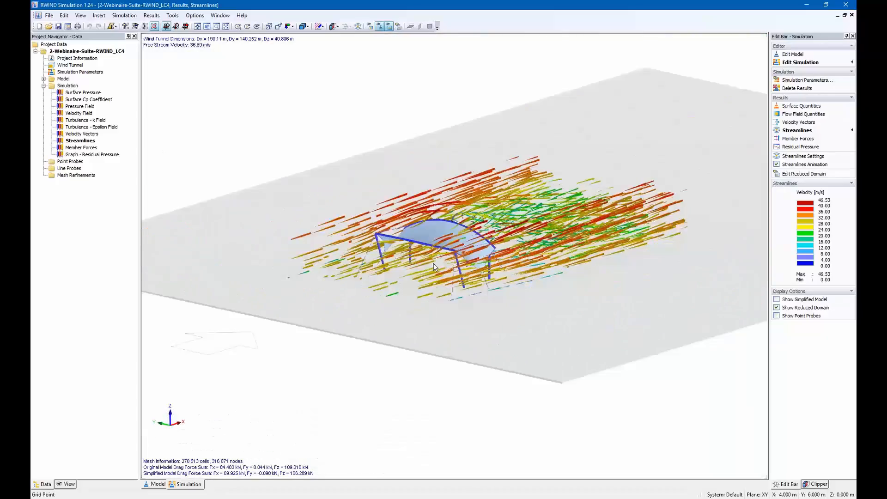
pyautogui.click(776, 164)
pyautogui.keyDown('ctrl'); pyautogui.moveTo(565, 186); pyautogui.dragTo(555, 214, button='middle'); pyautogui.keyUp('ctrl')
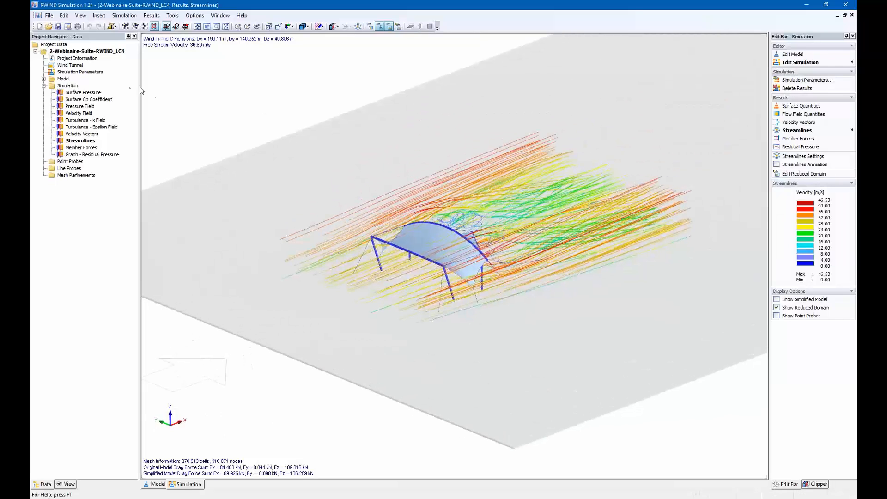
# - Display the surface pressure results and inspect the pressures at various spots on the membrane's upper side and underside
pyautogui.doubleClick(71, 95)
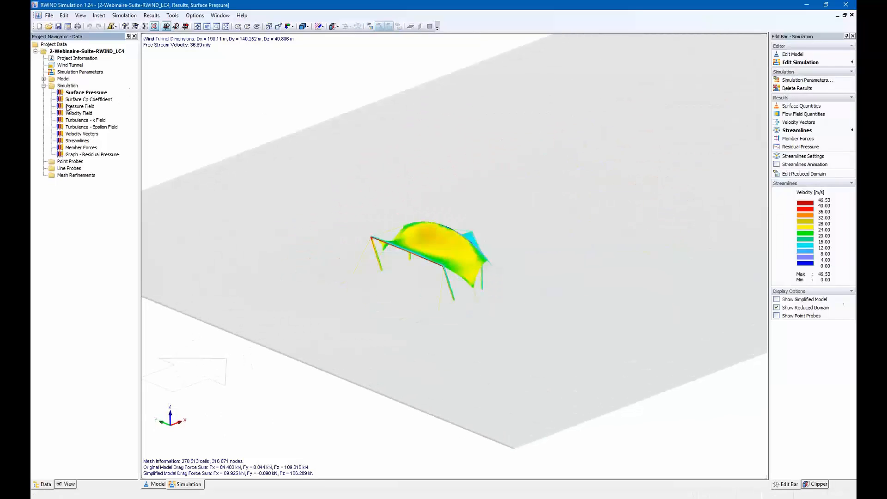
pyautogui.scroll(5, 506, 241)
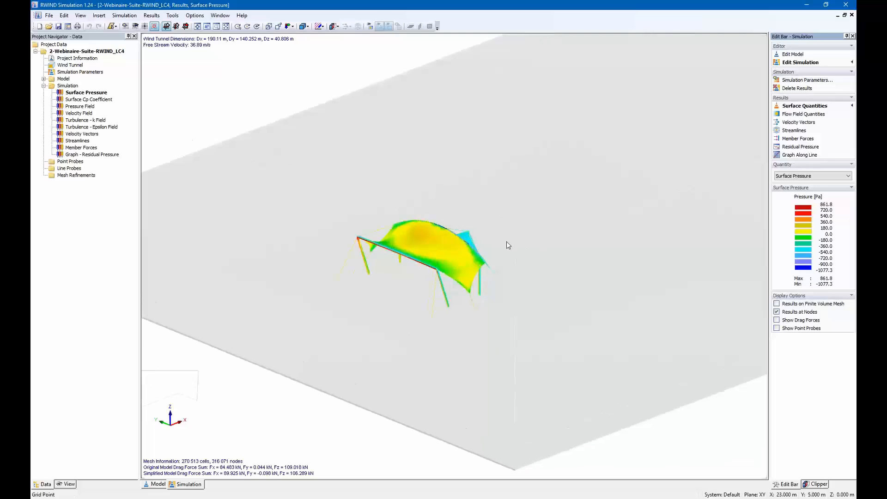
pyautogui.keyDown('ctrl'); pyautogui.moveTo(495, 247); pyautogui.dragTo(390, 221, button='middle'); pyautogui.keyUp('ctrl')
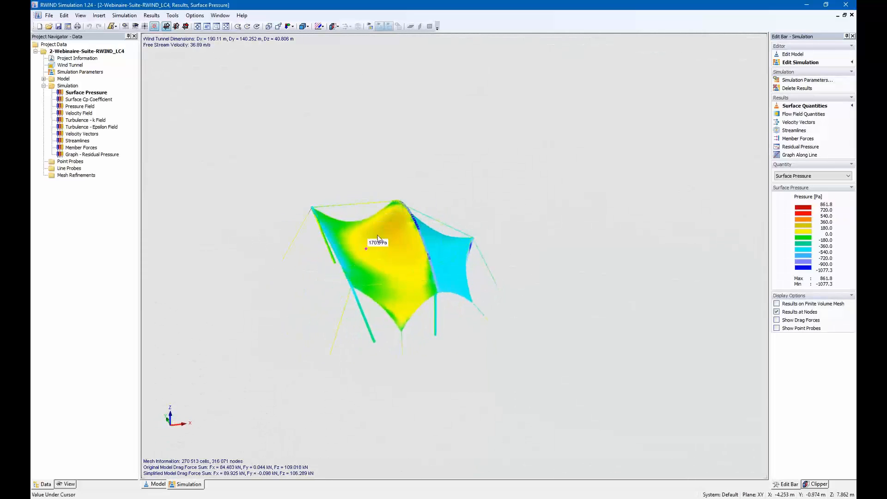
pyautogui.keyDown('ctrl'); pyautogui.moveTo(343, 266); pyautogui.dragTo(438, 240, button='middle'); pyautogui.keyUp('ctrl')
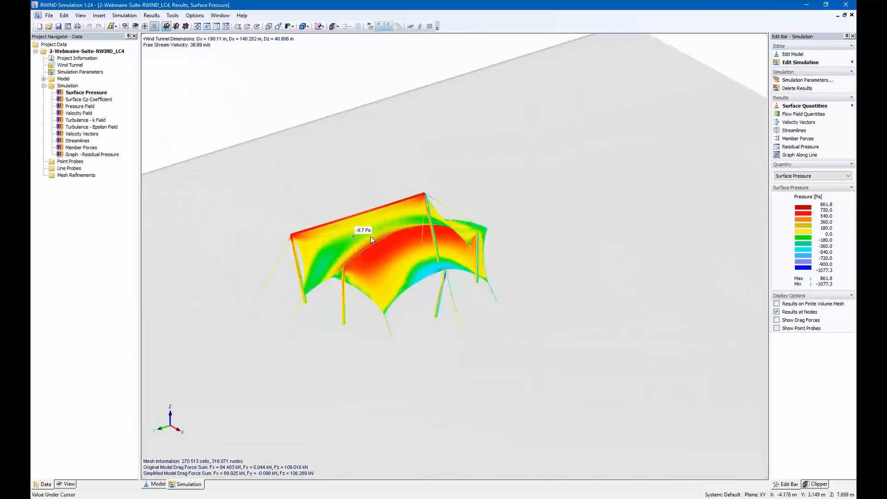
pyautogui.keyDown('ctrl'); pyautogui.moveTo(507, 197); pyautogui.dragTo(443, 303, button='middle'); pyautogui.keyUp('ctrl')
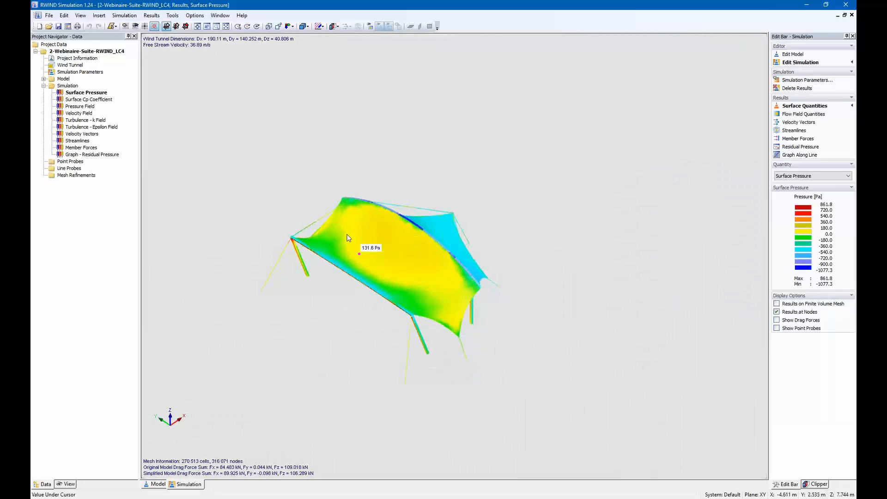
pyautogui.scroll(3, 398, 290)
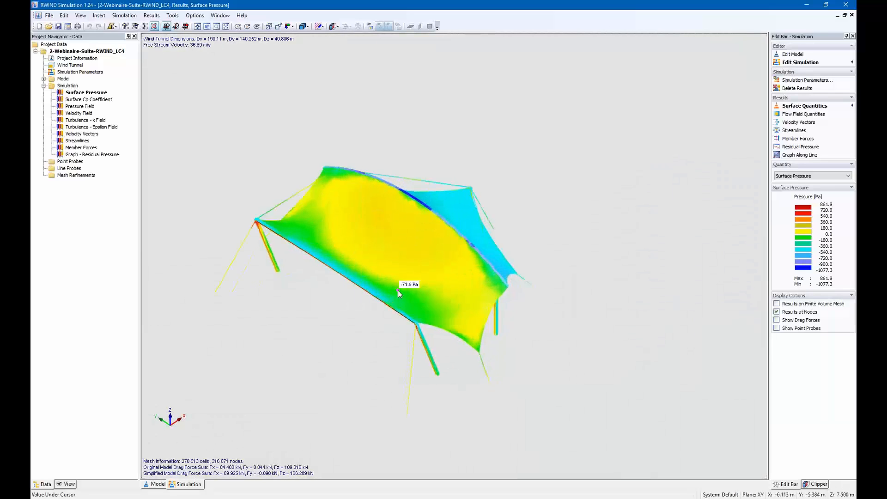
pyautogui.keyDown('ctrl'); pyautogui.moveTo(374, 261); pyautogui.dragTo(486, 243, button='middle'); pyautogui.keyUp('ctrl')
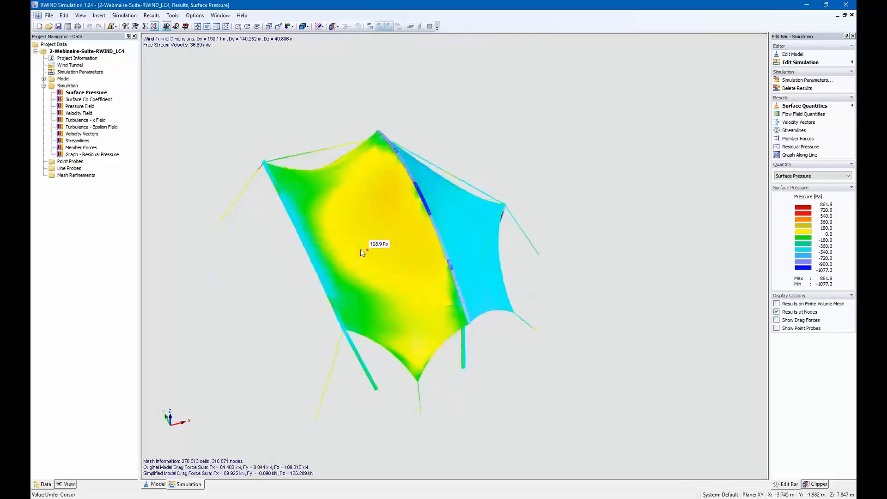
pyautogui.keyDown('ctrl'); pyautogui.moveTo(360, 249); pyautogui.dragTo(433, 225, button='middle'); pyautogui.keyUp('ctrl')
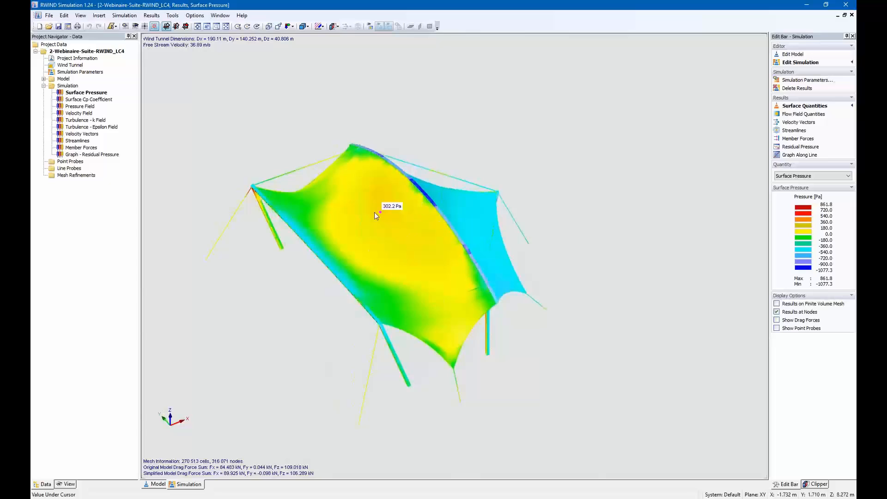
# - Create a new point probe on the original model and graphically place three points on the membrane panel in front of the arch
pyautogui.rightClick(68, 162)
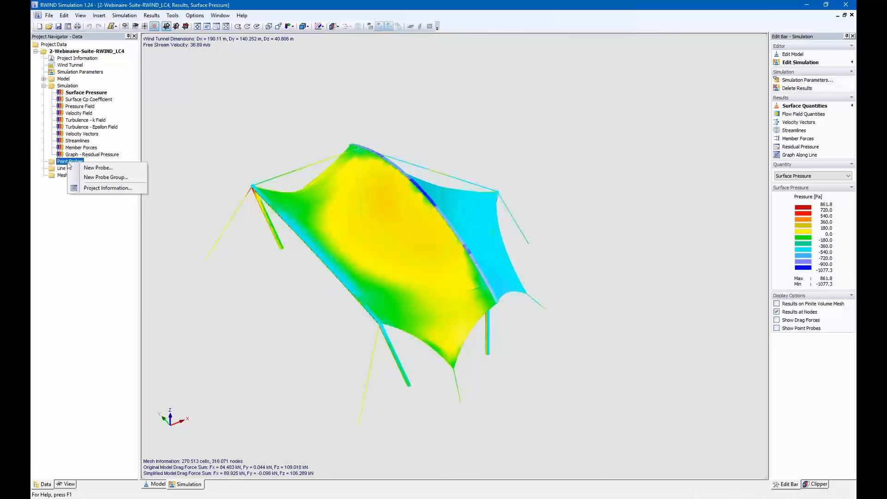
pyautogui.click(94, 168)
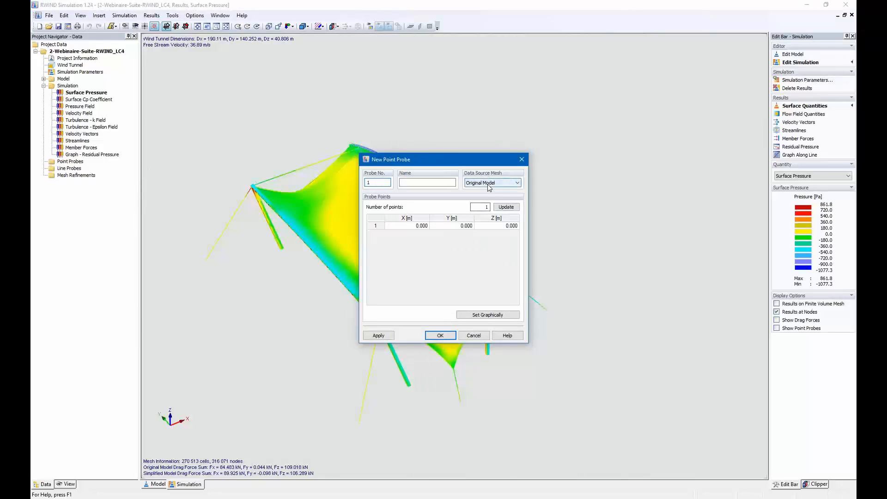
pyautogui.click(487, 315)
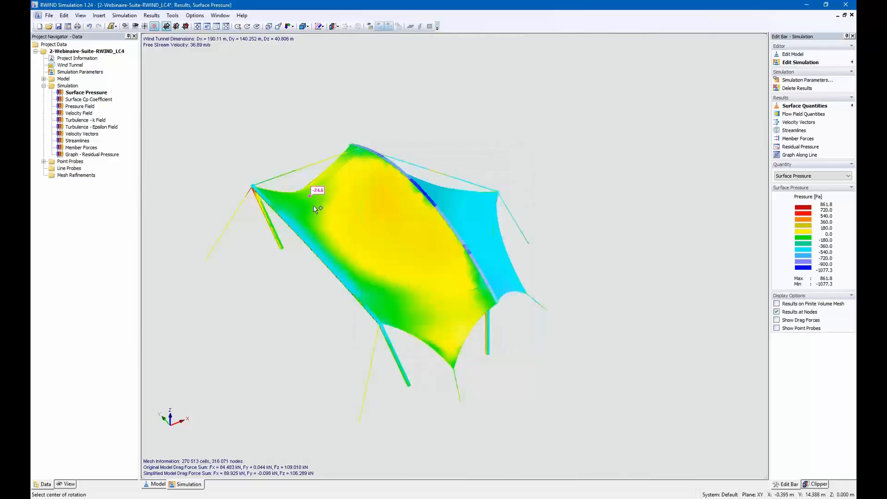
pyautogui.click(402, 275)
pyautogui.click(404, 207)
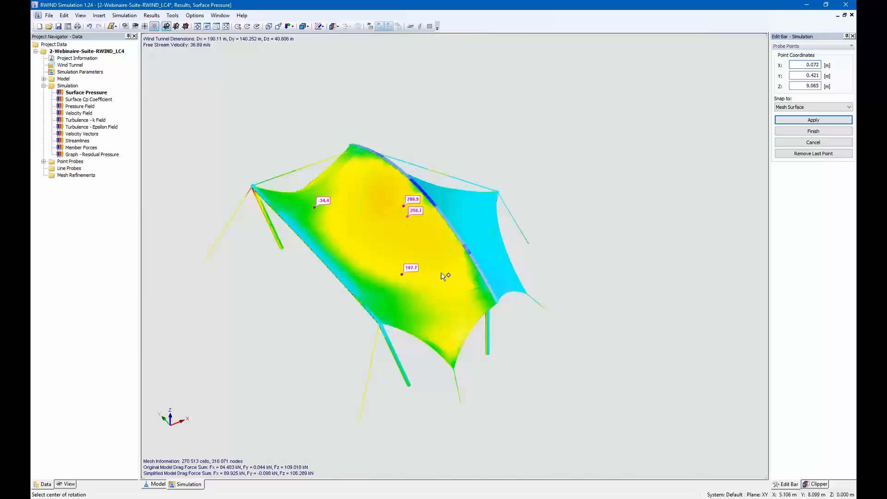
# - Add two probe points on the membrane panel behind the arch, check the points from above and below, and finish the probe
pyautogui.moveTo(503, 282); pyautogui.dragTo(355, 319, button='middle')
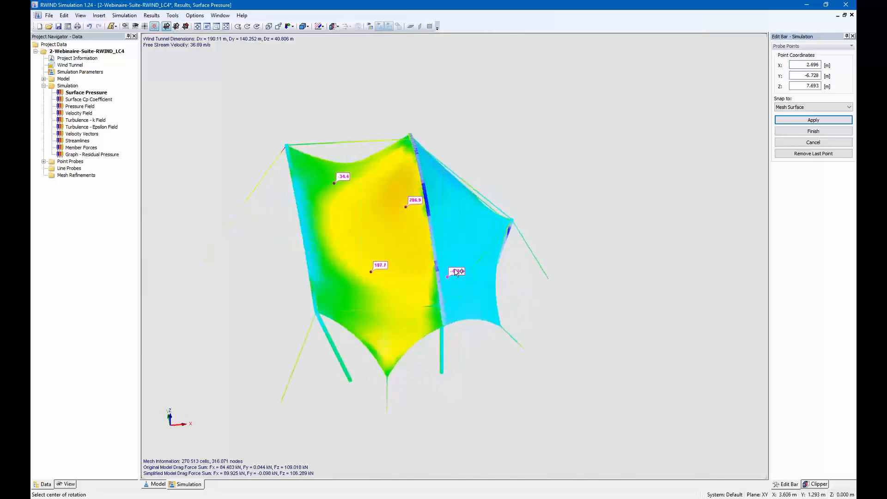
pyautogui.click(449, 192)
pyautogui.moveTo(298, 293); pyautogui.dragTo(345, 289, button='middle')
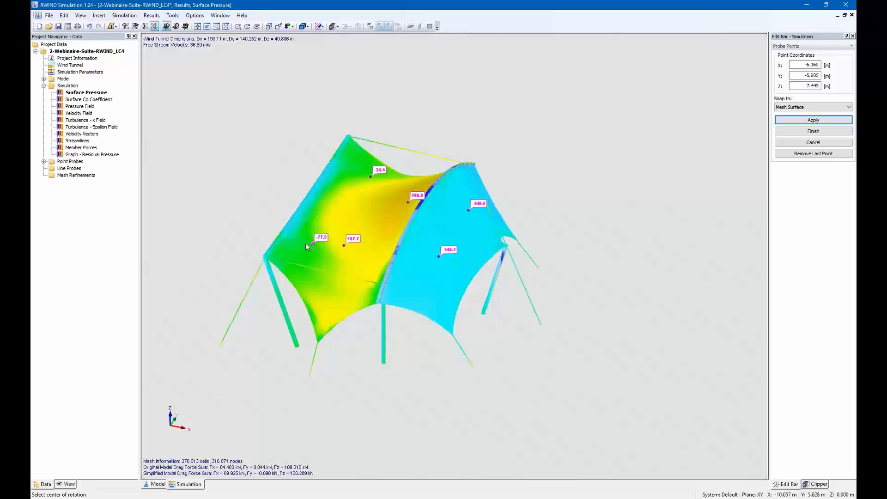
pyautogui.moveTo(292, 257); pyautogui.dragTo(364, 285, button='middle')
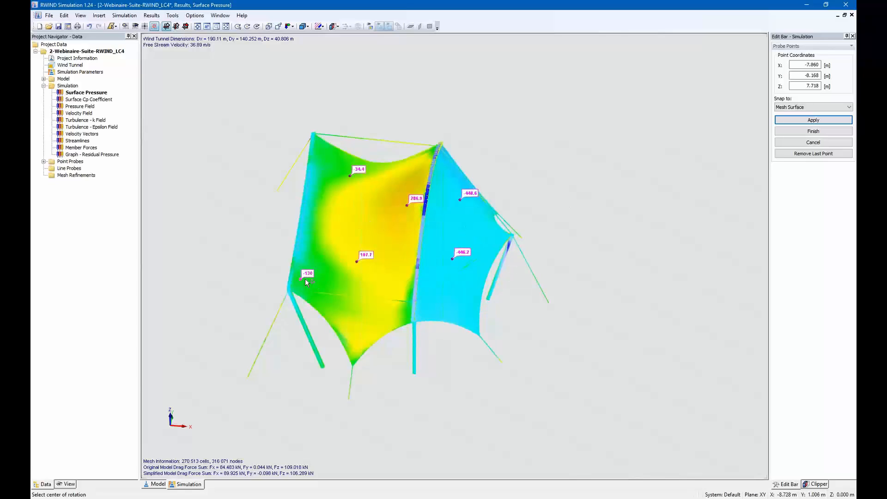
pyautogui.moveTo(316, 286); pyautogui.dragTo(468, 103, button='middle')
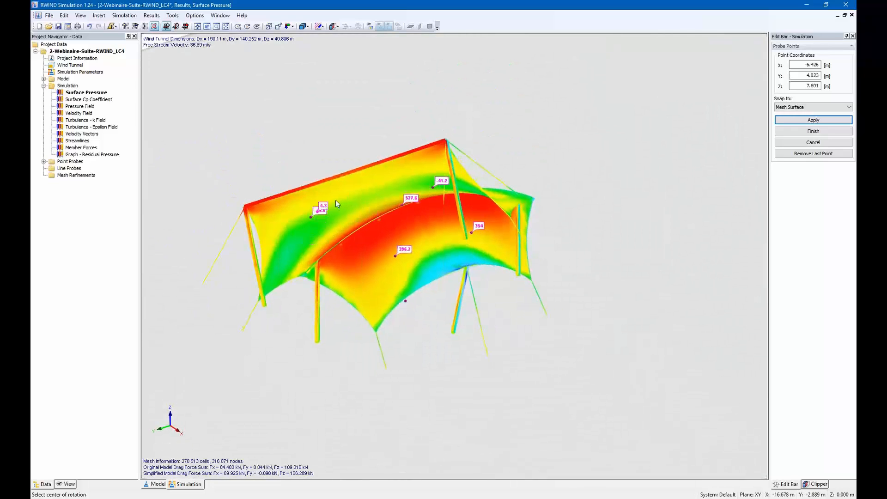
pyautogui.moveTo(336, 201); pyautogui.dragTo(273, 249, button='middle')
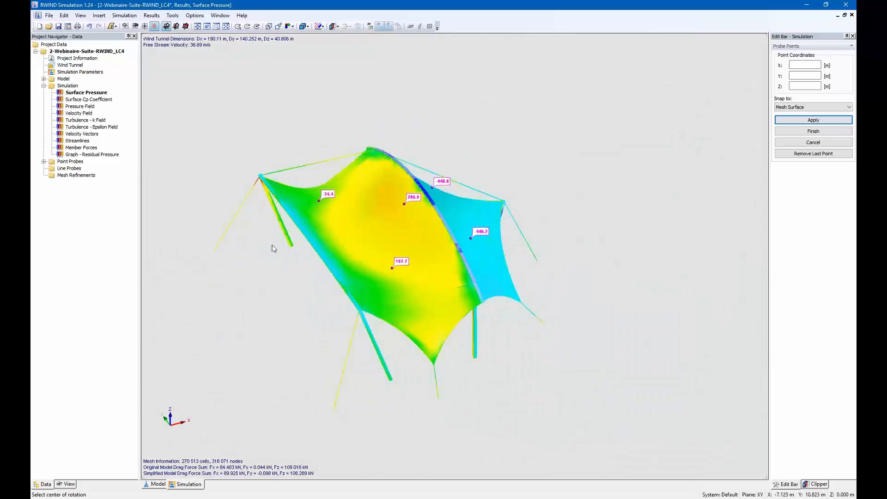
pyautogui.click(817, 132)
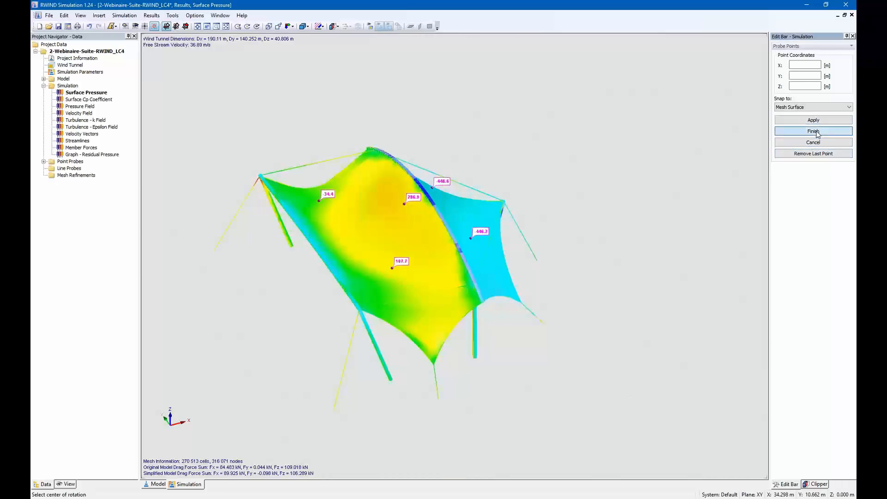
pyautogui.rightClick(631, 177)
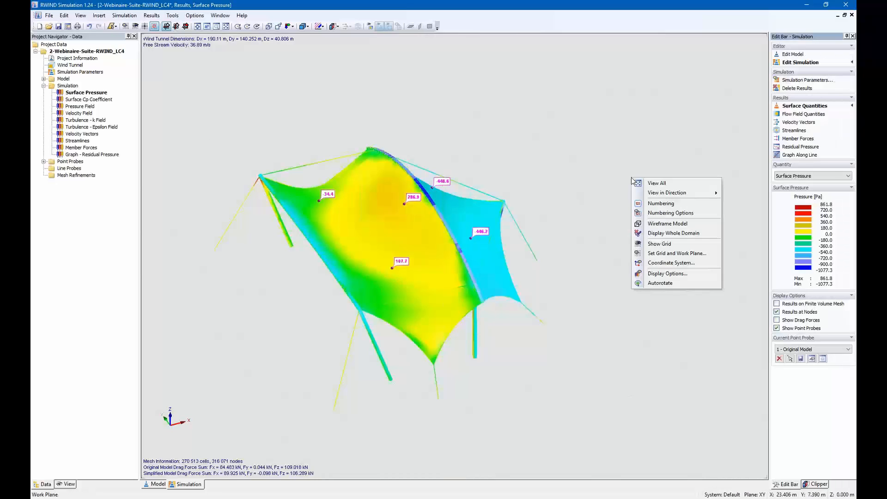
# - Display the surface Cp coefficient and examine its values at the probe points on the membrane
pyautogui.moveTo(571, 143); pyautogui.dragTo(576, 273, button='middle')
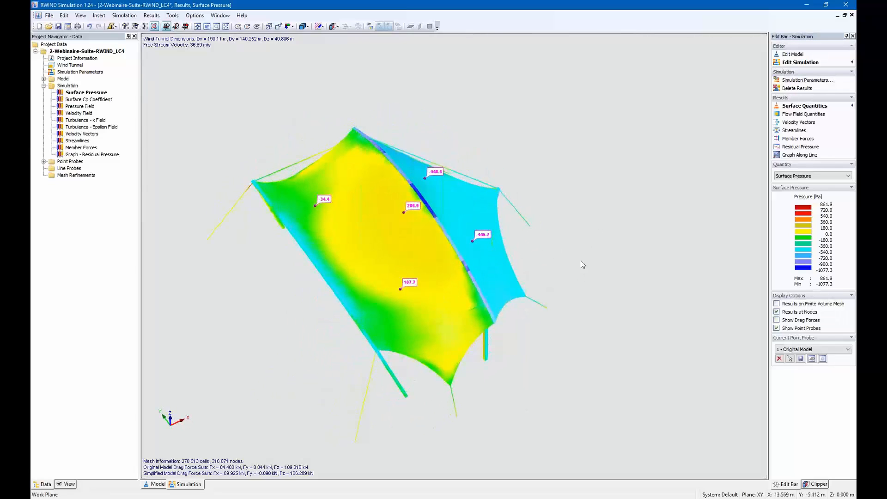
pyautogui.click(75, 100)
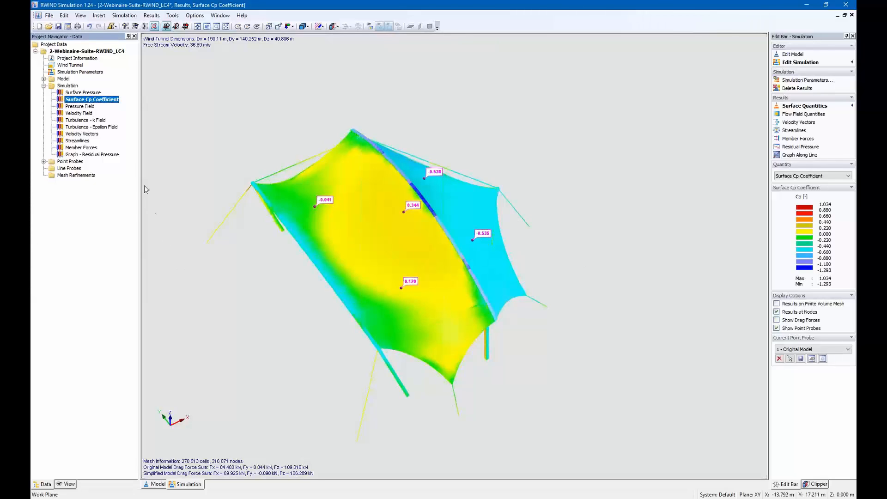
pyautogui.keyDown('ctrl'); pyautogui.moveTo(208, 329); pyautogui.dragTo(198, 297, button='middle'); pyautogui.keyUp('ctrl')
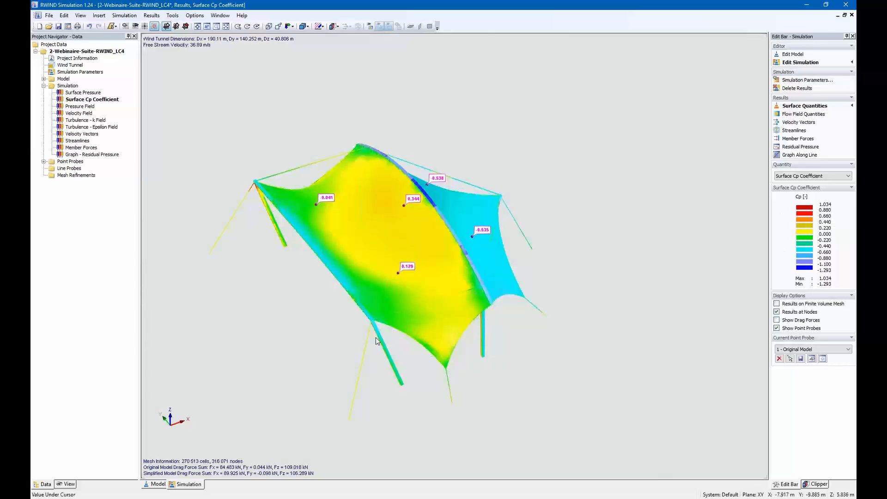
# - Display the pressure field, shift its vertical section through the structure, and switch to a horizontal section with its height adjusted
pyautogui.keyDown('ctrl'); pyautogui.moveTo(543, 241); pyautogui.dragTo(306, 264, button='middle'); pyautogui.keyUp('ctrl')
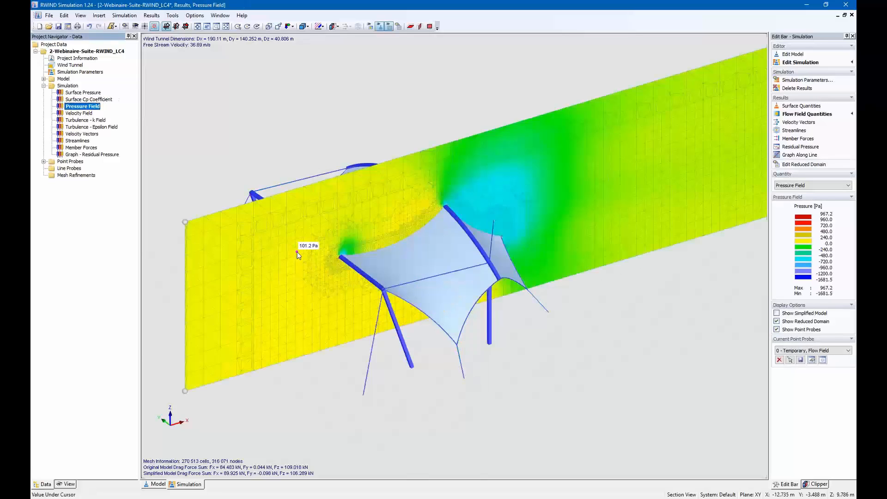
pyautogui.scroll(-5, 322, 254)
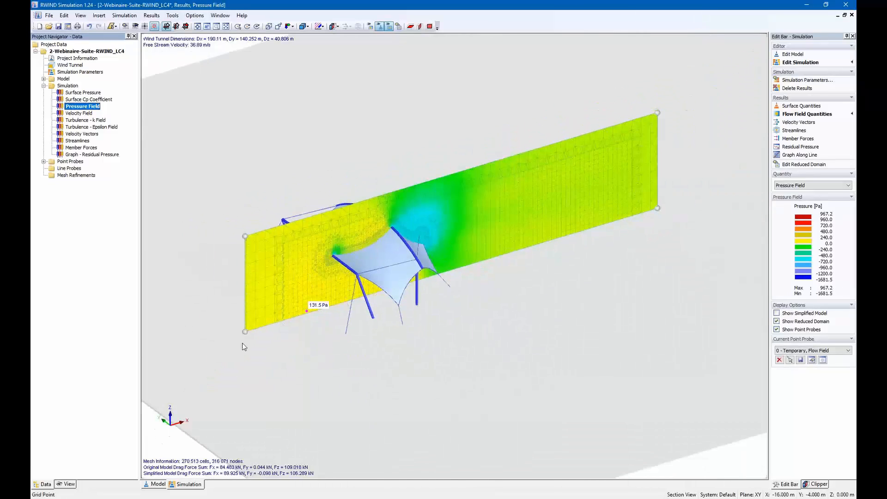
pyautogui.moveTo(242, 334); pyautogui.dragTo(264, 347)
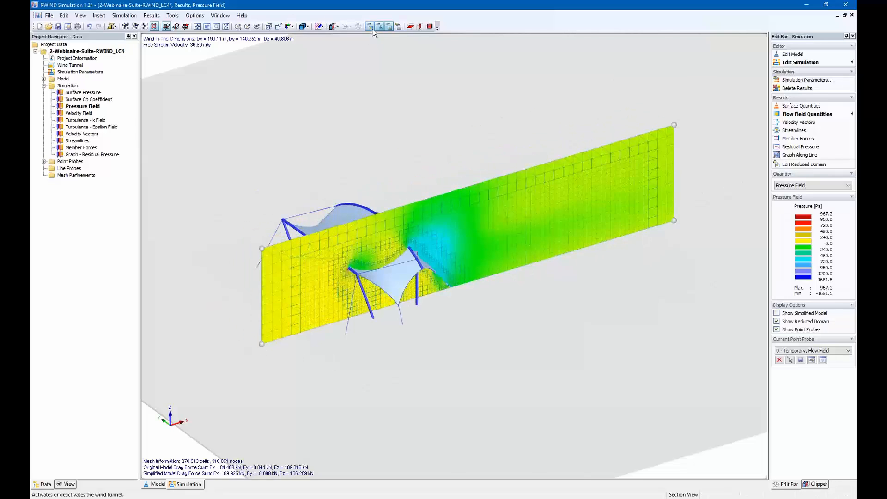
pyautogui.click(410, 26)
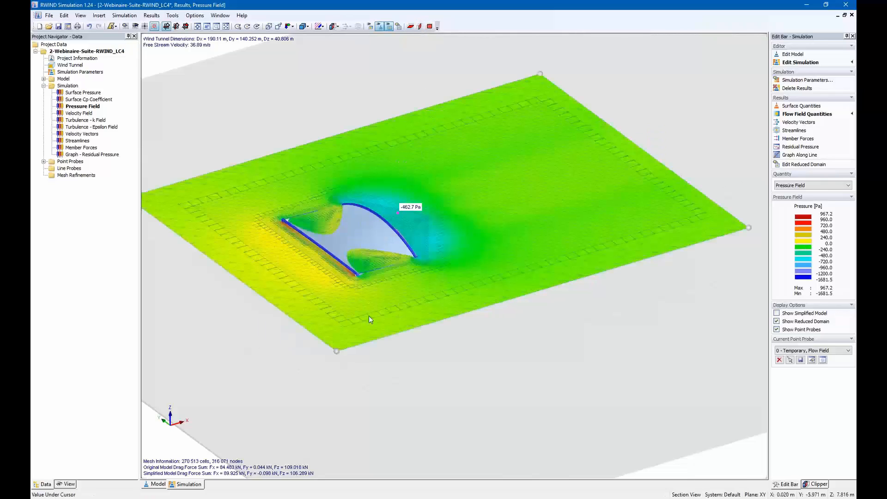
pyautogui.moveTo(342, 373)
pyautogui.mouseDown()
pyautogui.moveTo(342, 350)
pyautogui.moveTo(342, 367)
pyautogui.mouseUp()
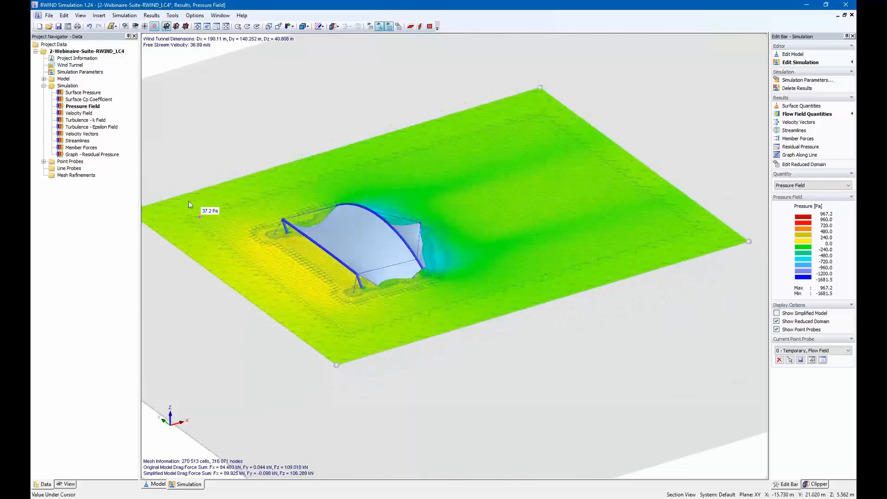
# - Display the velocity field on the horizontal section and raise the section plane slightly
pyautogui.click(76, 114)
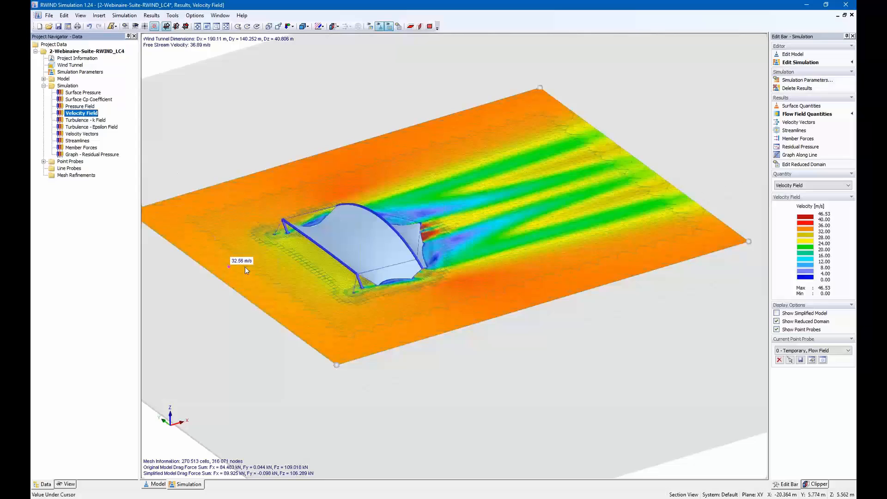
pyautogui.moveTo(336, 365)
pyautogui.mouseDown()
pyautogui.moveTo(337, 377)
pyautogui.moveTo(343, 361)
pyautogui.mouseUp()
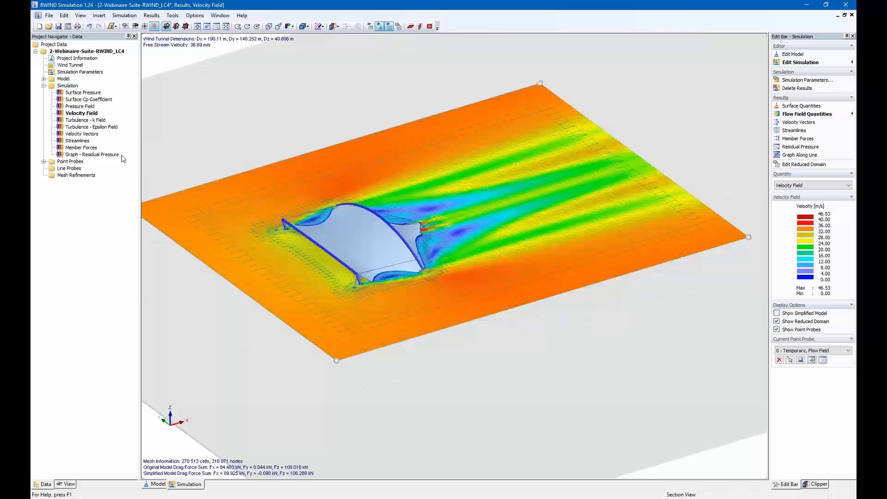
# - Display the Turbulence - k Field on the horizontal section and lower the section plane below the membrane
pyautogui.click(81, 121)
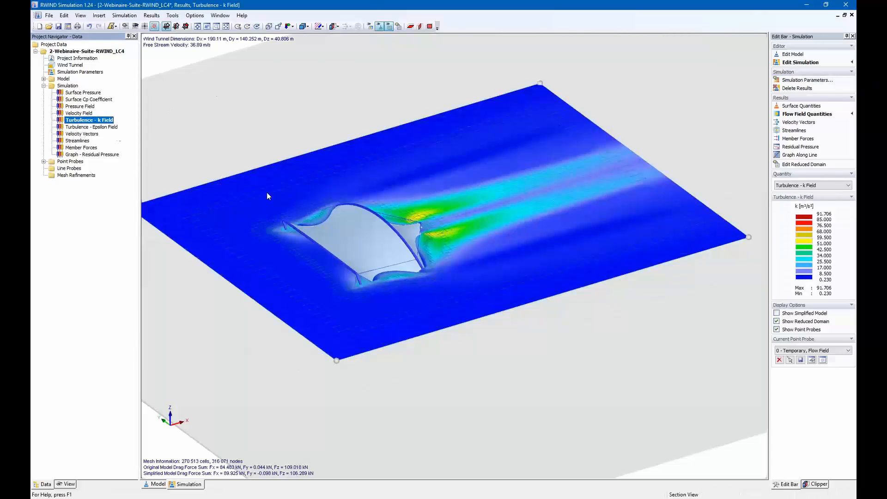
pyautogui.moveTo(374, 304)
pyautogui.moveTo(336, 359); pyautogui.dragTo(336, 391)
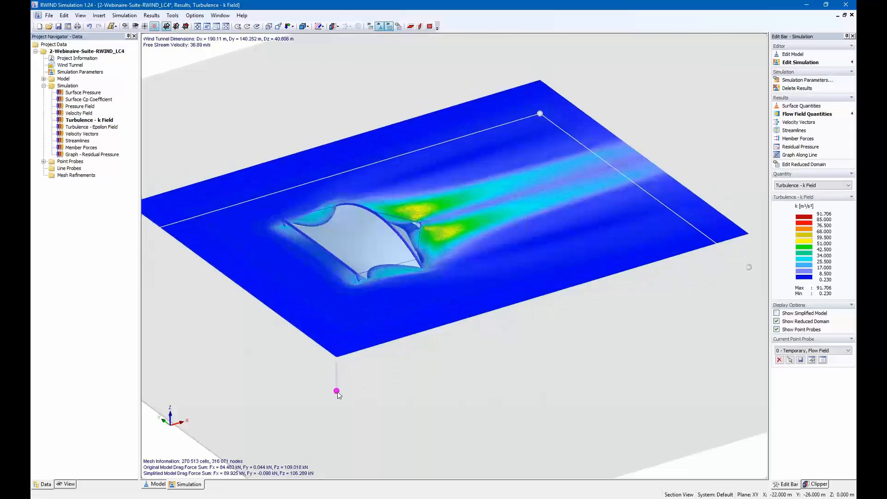
# - Display the velocity vectors on the horizontal section and examine the flow from the windward side
pyautogui.doubleClick(79, 131)
pyautogui.doubleClick(77, 134)
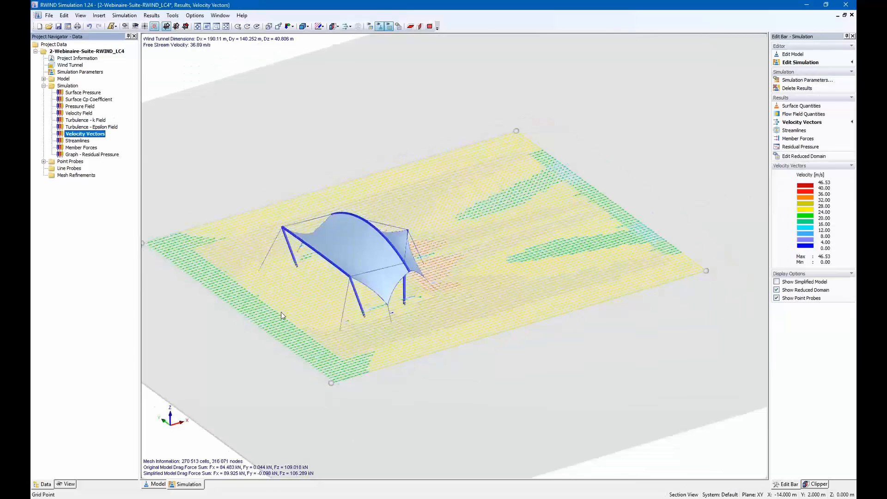
pyautogui.keyDown('ctrl'); pyautogui.moveTo(281, 311); pyautogui.dragTo(379, 337, button='middle'); pyautogui.keyUp('ctrl')
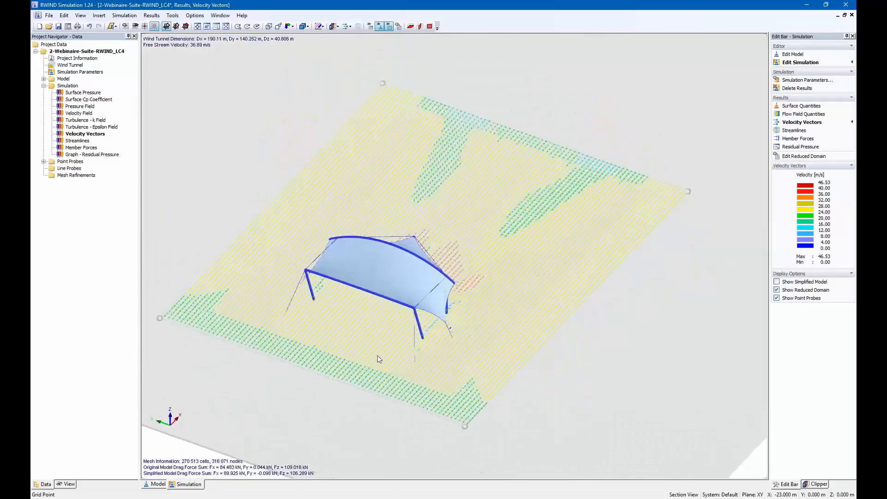
# - Hide the wind tunnel and raise the horizontal section plane of the velocity vectors slightly
pyautogui.click(67, 485)
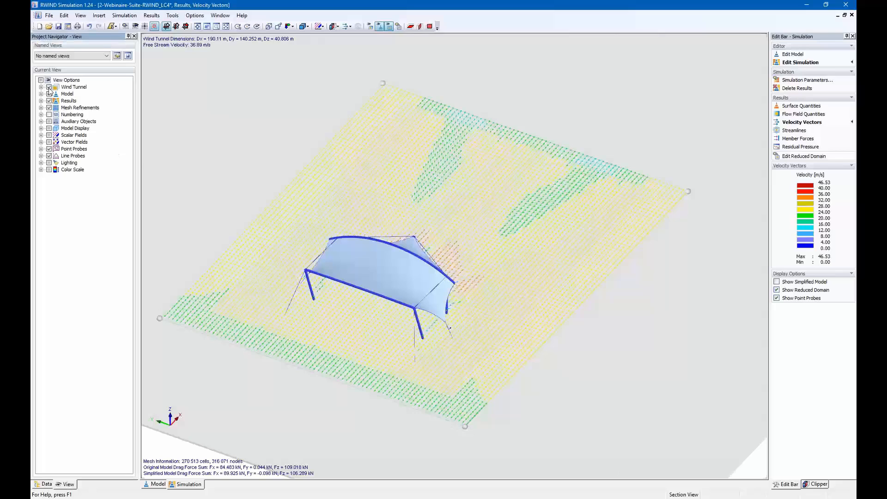
pyautogui.click(49, 87)
pyautogui.keyDown('ctrl'); pyautogui.moveTo(325, 336); pyautogui.dragTo(272, 349, button='middle'); pyautogui.keyUp('ctrl')
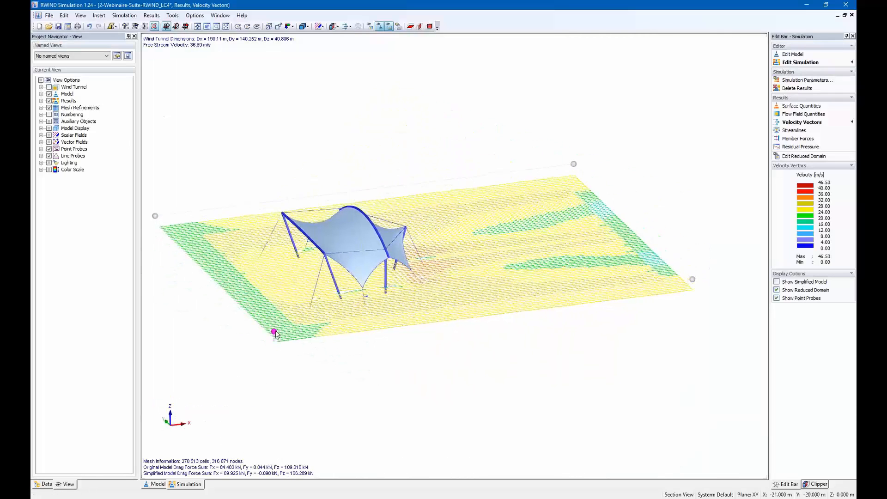
pyautogui.moveTo(276, 331); pyautogui.dragTo(275, 324)
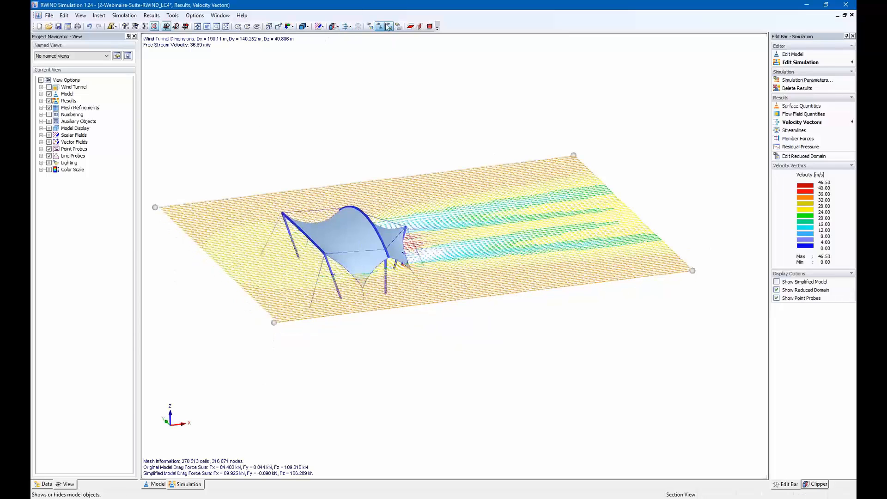
# - Switch the velocity vectors to a vertical section, shift it through the structure, and examine the flow behind the membrane
pyautogui.click(421, 27)
pyautogui.keyDown('ctrl'); pyautogui.moveTo(477, 311); pyautogui.dragTo(414, 345, button='middle'); pyautogui.keyUp('ctrl')
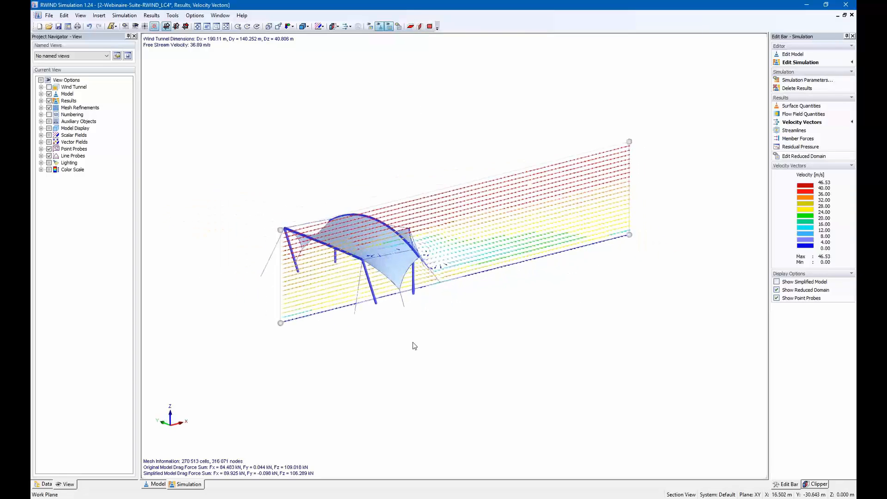
pyautogui.moveTo(280, 322); pyautogui.dragTo(259, 312)
pyautogui.keyDown('ctrl'); pyautogui.moveTo(400, 307); pyautogui.dragTo(319, 235, button='middle'); pyautogui.keyUp('ctrl')
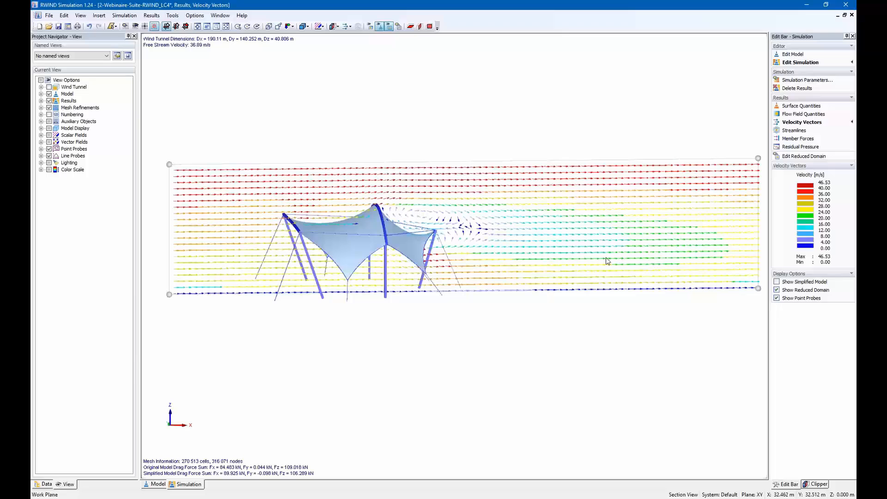
pyautogui.keyDown('ctrl'); pyautogui.moveTo(249, 275); pyautogui.dragTo(203, 259, button='middle'); pyautogui.keyUp('ctrl')
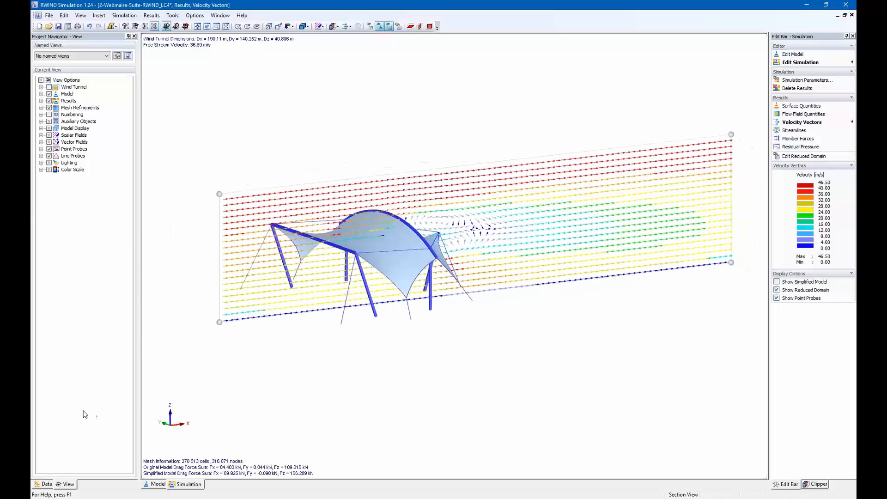
# - Display the streamlines around the membrane structure and examine them from the windward side
pyautogui.click(45, 484)
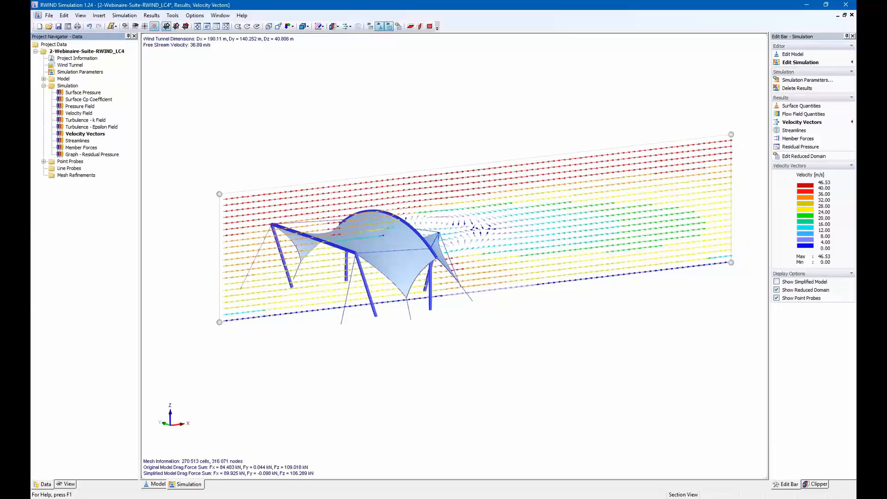
pyautogui.click(73, 141)
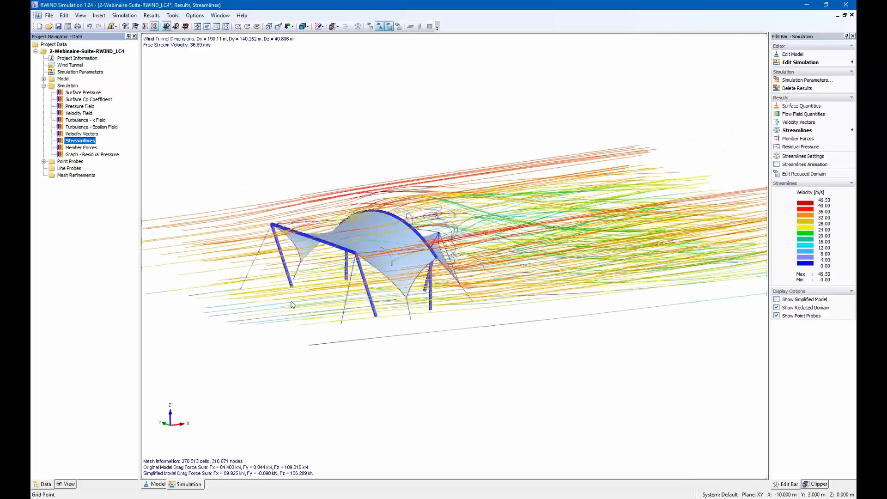
pyautogui.keyDown('ctrl'); pyautogui.moveTo(268, 328); pyautogui.dragTo(376, 323, button='middle'); pyautogui.keyUp('ctrl')
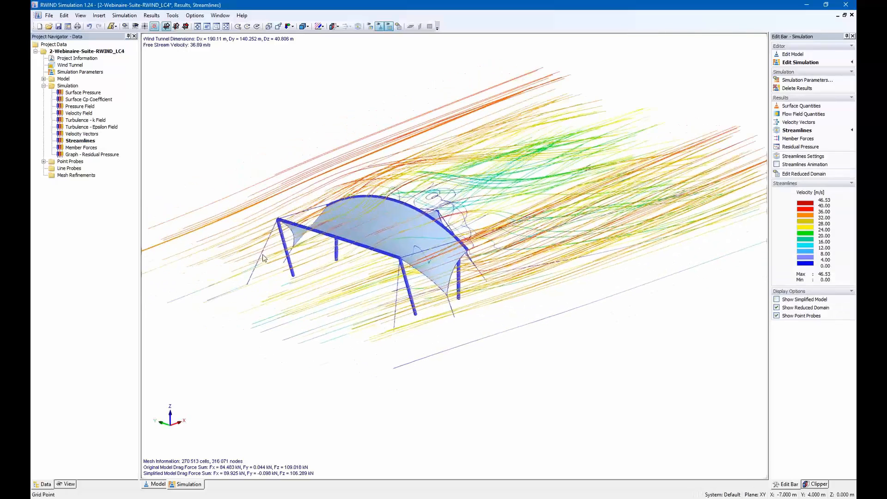
# - Display the member forces and examine their distribution on the arch, masts and cables
pyautogui.click(83, 148)
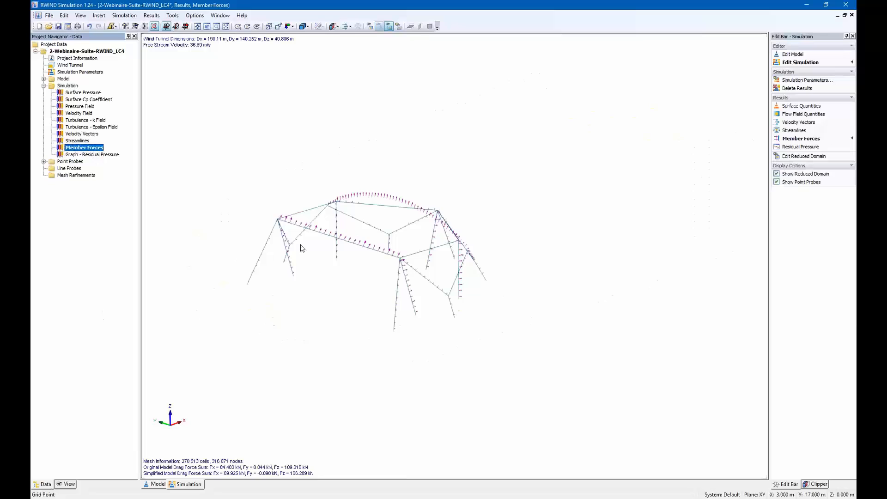
pyautogui.keyDown('ctrl'); pyautogui.moveTo(302, 245); pyautogui.dragTo(317, 360, button='middle'); pyautogui.keyUp('ctrl')
pyautogui.keyDown('ctrl'); pyautogui.moveTo(388, 356); pyautogui.dragTo(330, 358, button='middle'); pyautogui.keyUp('ctrl')
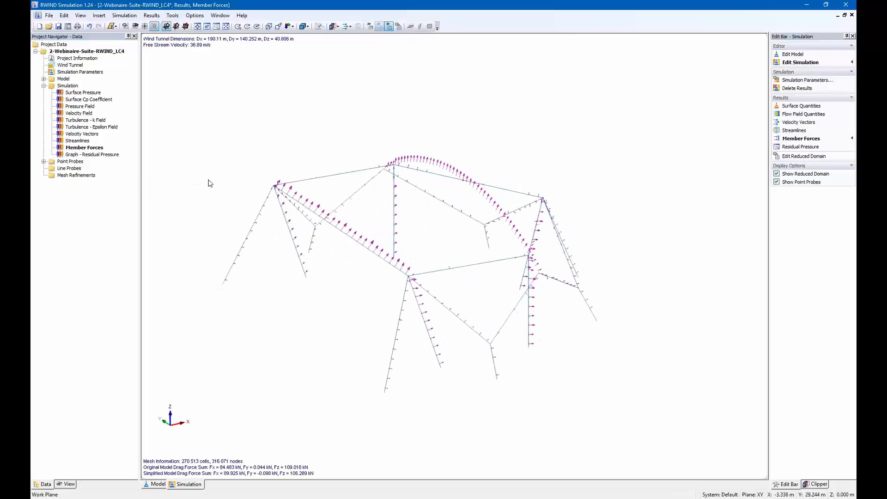
pyautogui.keyDown('ctrl'); pyautogui.moveTo(225, 211); pyautogui.dragTo(65, 134, button='middle'); pyautogui.keyUp('ctrl')
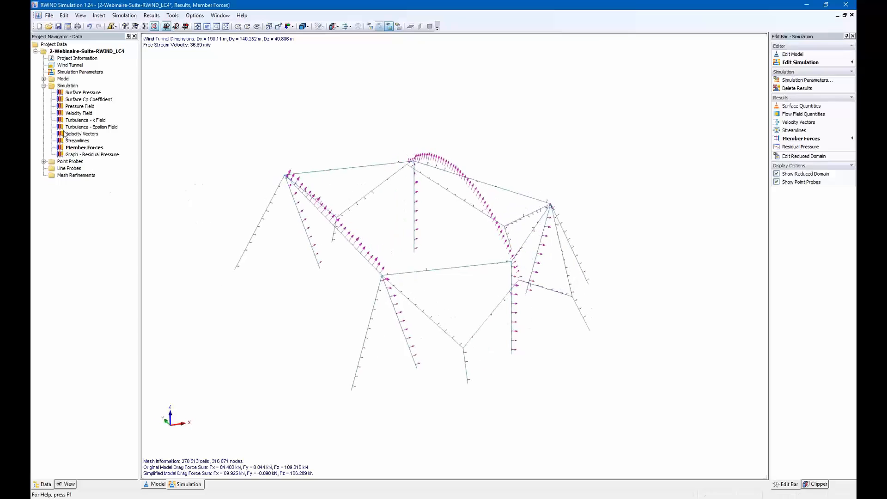
# - Display the surface pressure and examine its values at the membrane's probe points from several angles
pyautogui.click(82, 94)
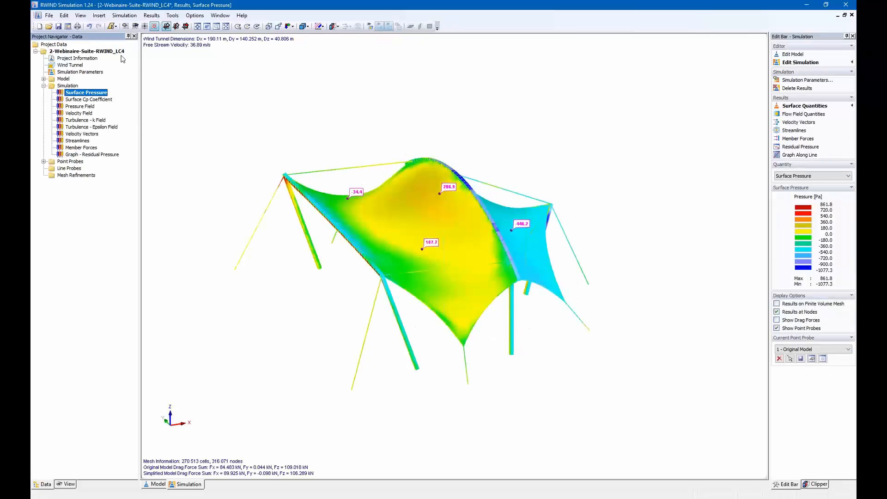
pyautogui.click(323, 104)
pyautogui.keyDown('ctrl'); pyautogui.moveTo(274, 107); pyautogui.dragTo(373, 313, button='middle'); pyautogui.keyUp('ctrl')
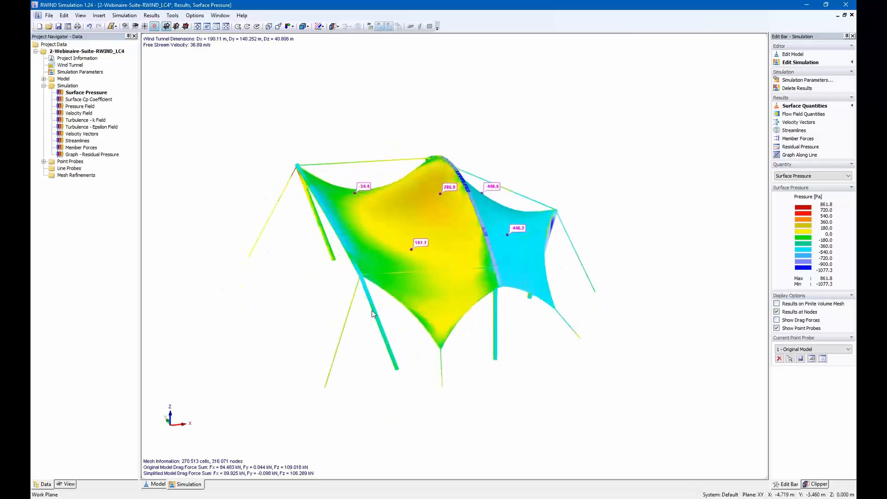
pyautogui.keyDown('ctrl'); pyautogui.moveTo(326, 117); pyautogui.dragTo(351, 117, button='middle'); pyautogui.keyUp('ctrl')
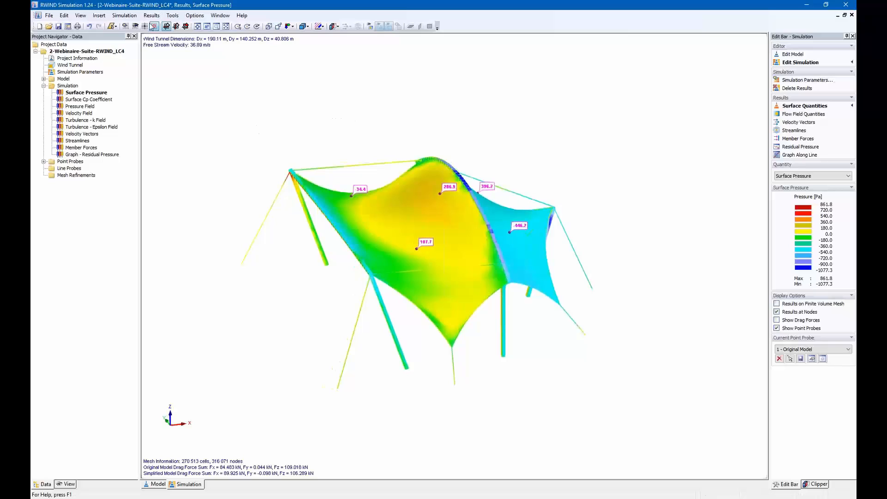
# - Review the object information of the RFEM/RSTAB model, including drag forces, and close its properties unchanged
pyautogui.click(43, 78)
pyautogui.doubleClick(90, 85)
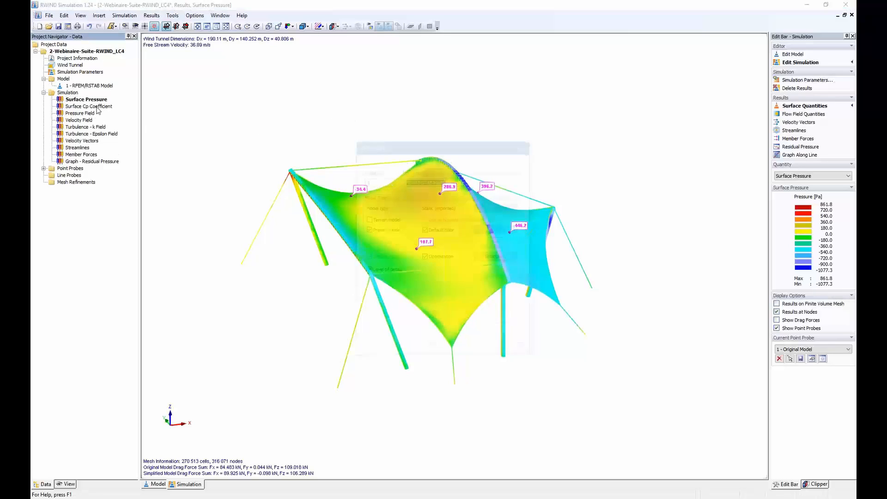
pyautogui.click(406, 159)
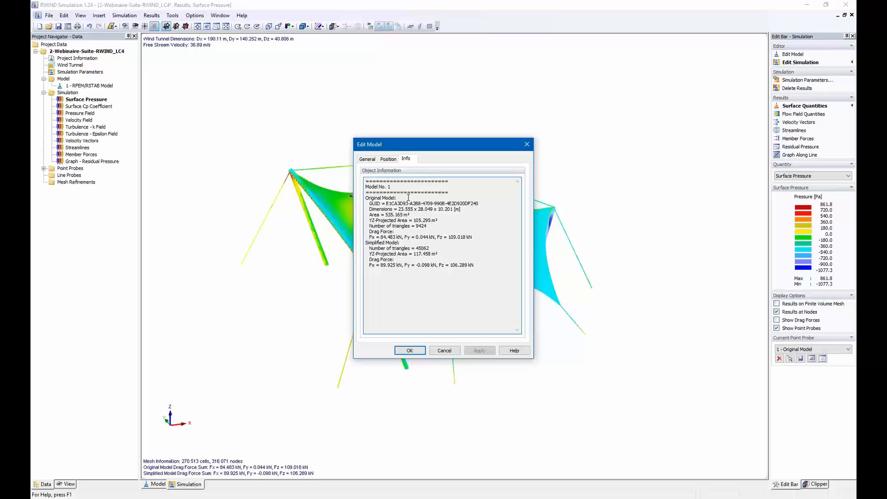
pyautogui.click(527, 145)
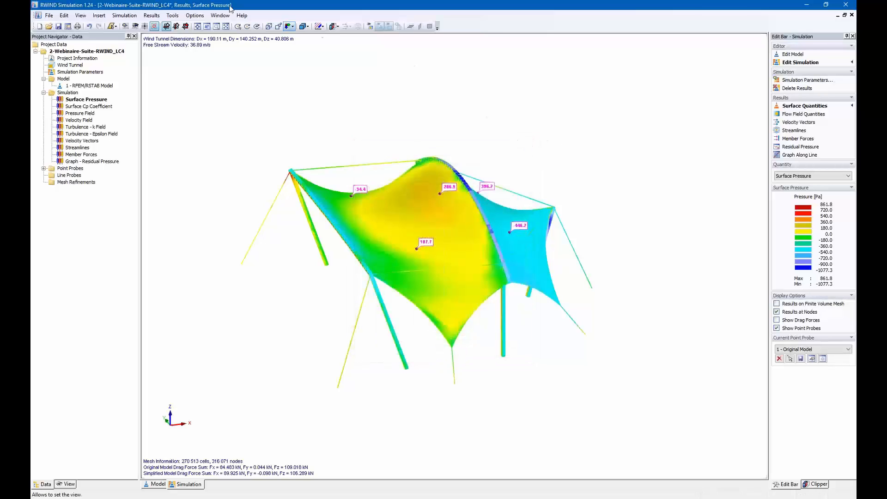
# - Show the drag forces together with the surface pressure and examine the resultant on the membrane
pyautogui.click(149, 16)
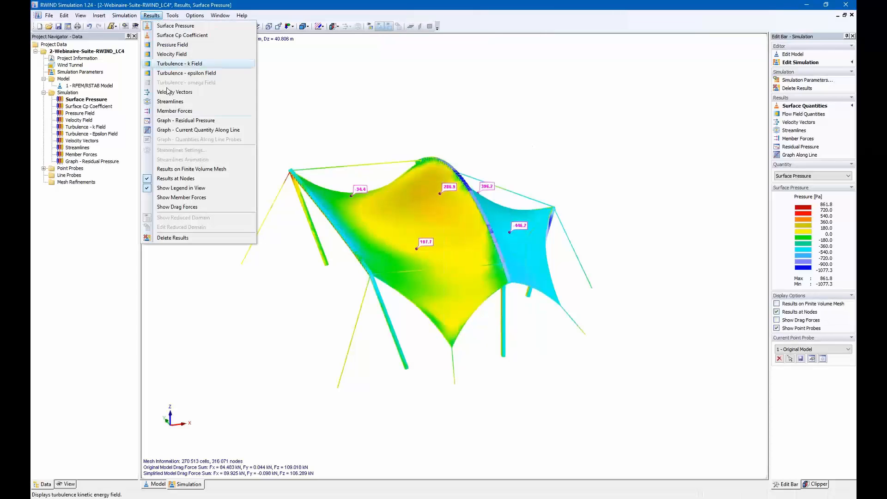
pyautogui.click(180, 207)
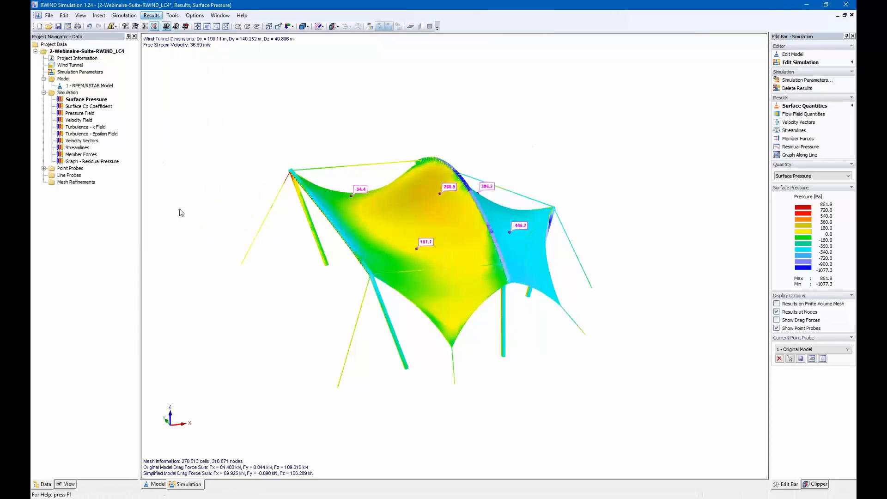
pyautogui.keyDown('ctrl'); pyautogui.moveTo(419, 251); pyautogui.dragTo(457, 245, button='middle'); pyautogui.keyUp('ctrl')
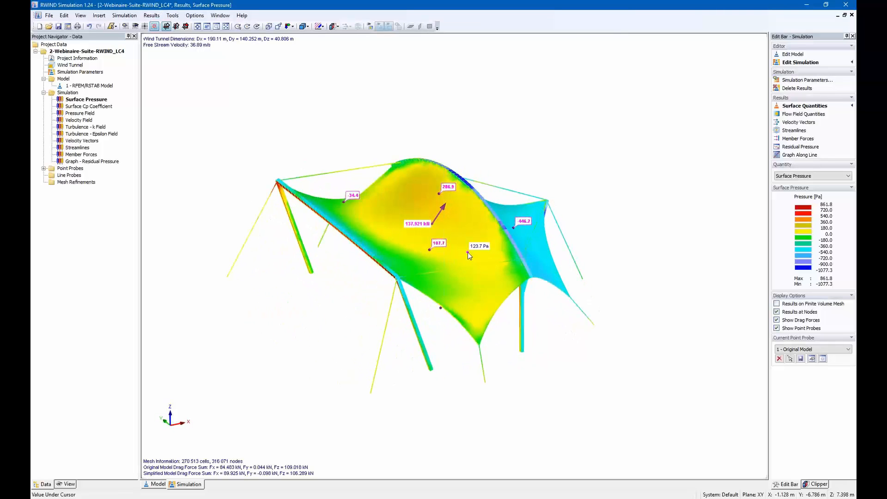
pyautogui.keyDown('ctrl'); pyautogui.moveTo(308, 238); pyautogui.dragTo(303, 271, button='middle'); pyautogui.keyUp('ctrl')
# - Check the Original Model point probe on the membrane, and show the surface pressure on the finite volume mesh
pyautogui.click(70, 168)
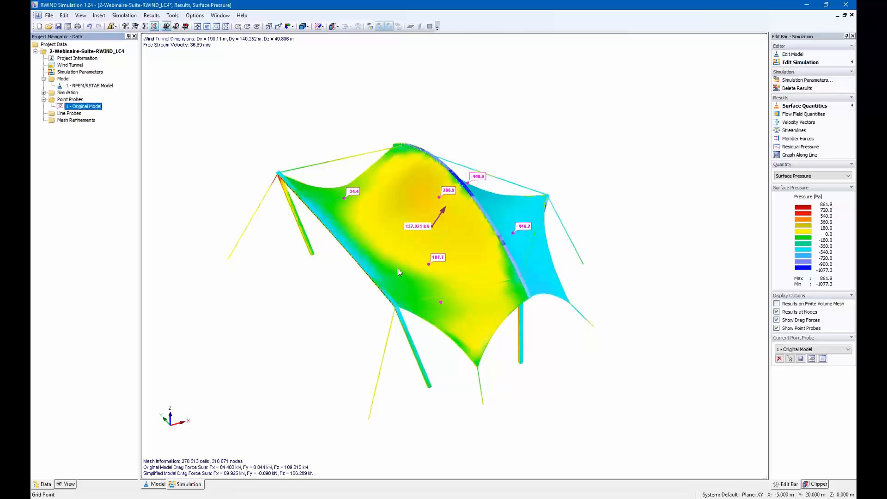
pyautogui.keyDown('ctrl'); pyautogui.moveTo(397, 267); pyautogui.dragTo(378, 200, button='middle'); pyautogui.keyUp('ctrl')
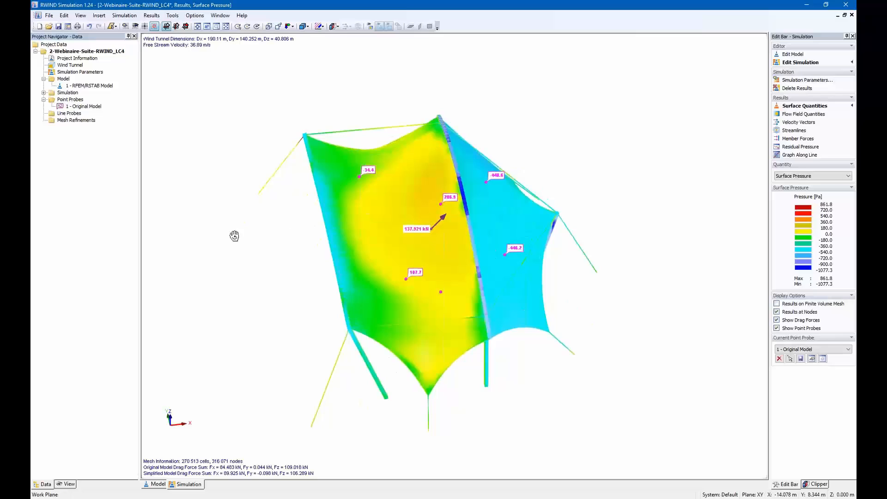
pyautogui.keyDown('ctrl'); pyautogui.moveTo(233, 233); pyautogui.dragTo(198, 150, button='middle'); pyautogui.keyUp('ctrl')
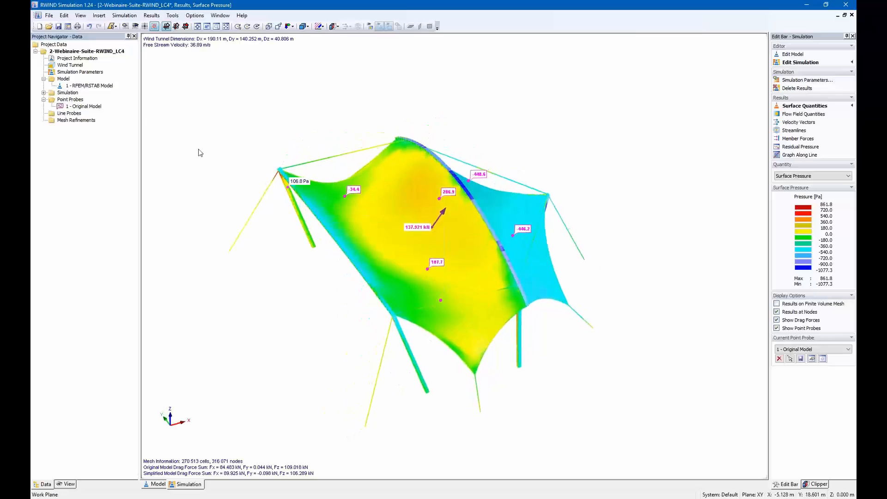
pyautogui.click(67, 114)
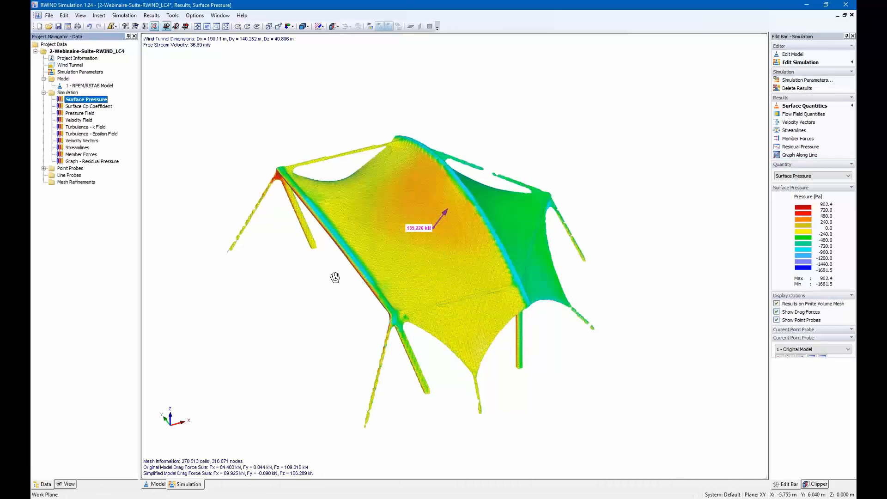
pyautogui.moveTo(335, 275); pyautogui.dragTo(448, 228, button='middle')
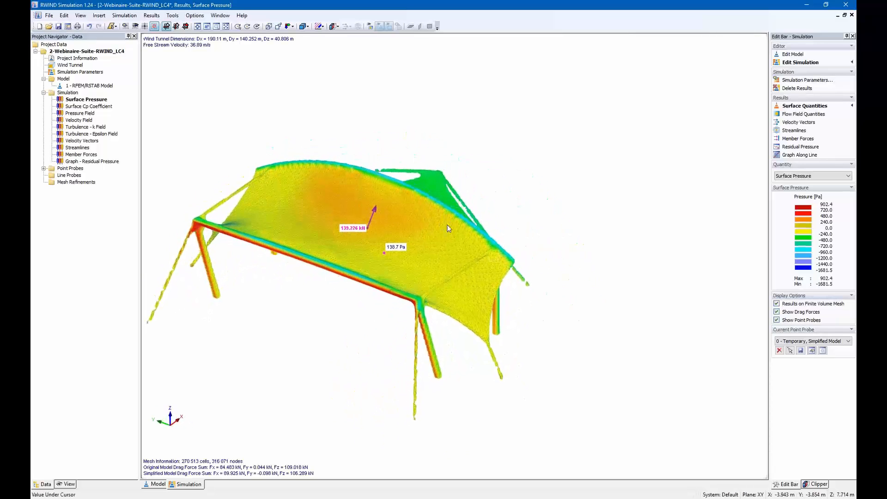
# - Start a graph along a line for the surface pressure, with its cut plane normal to the Y axis
pyautogui.click(789, 157)
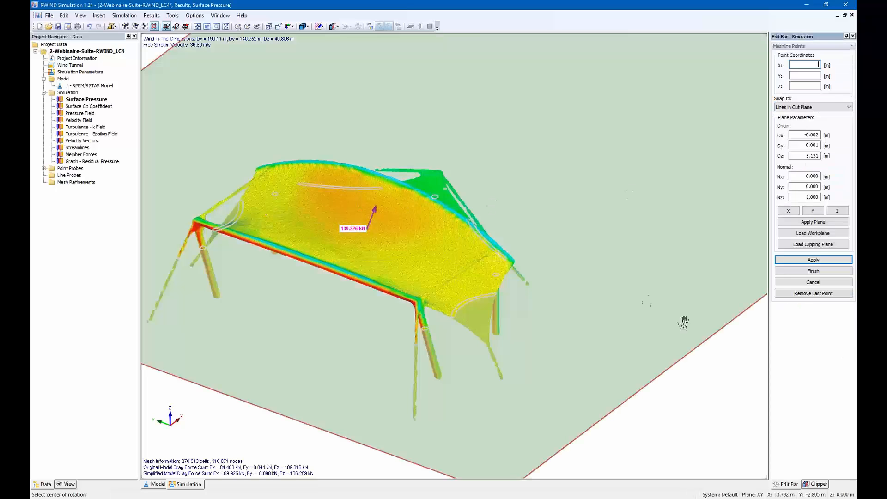
pyautogui.scroll(-3, 562, 237)
pyautogui.keyDown('ctrl'); pyautogui.moveTo(652, 313); pyautogui.dragTo(509, 251, button='middle'); pyautogui.keyUp('ctrl')
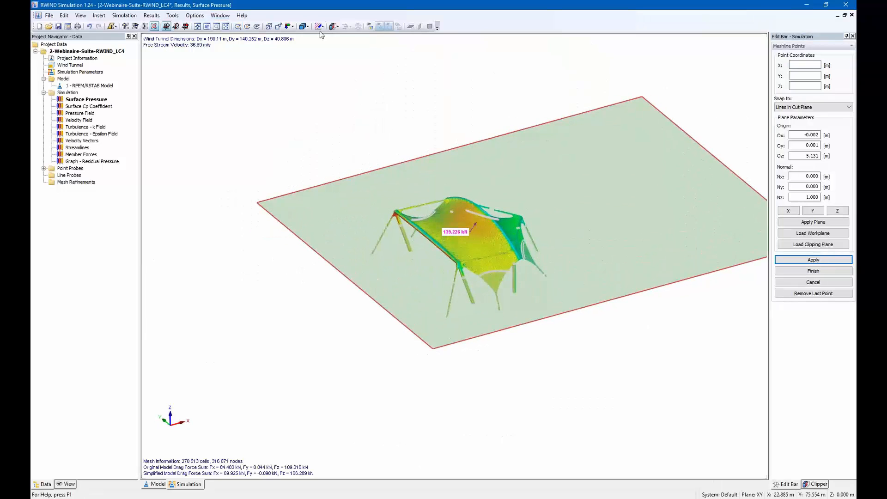
pyautogui.moveTo(369, 70)
pyautogui.keyDown('ctrl'); pyautogui.mouseDown(button='middle')
pyautogui.moveTo(501, 152)
pyautogui.moveTo(379, 83)
pyautogui.mouseUp(button='middle'); pyautogui.keyUp('ctrl')
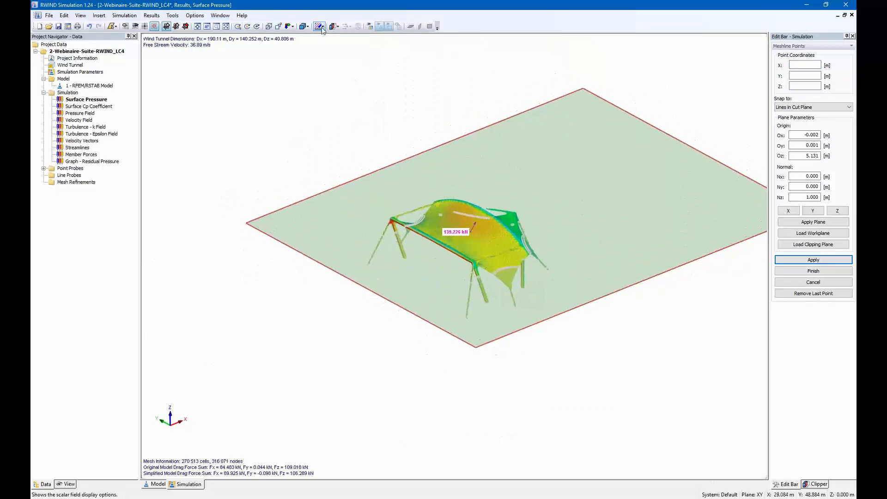
pyautogui.click(813, 210)
pyautogui.keyDown('ctrl'); pyautogui.moveTo(615, 355); pyautogui.dragTo(434, 337, button='middle'); pyautogui.keyUp('ctrl')
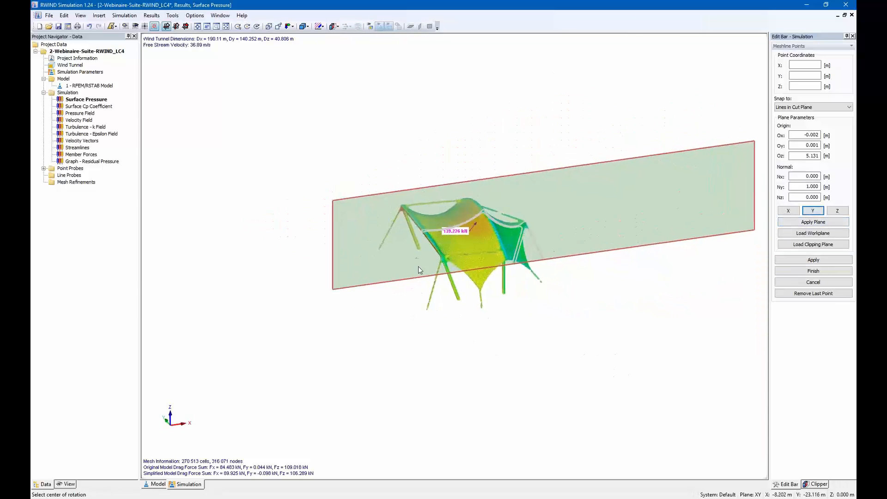
pyautogui.scroll(5, 417, 266)
pyautogui.keyDown('ctrl'); pyautogui.moveTo(411, 258); pyautogui.dragTo(423, 230, button='middle'); pyautogui.keyUp('ctrl')
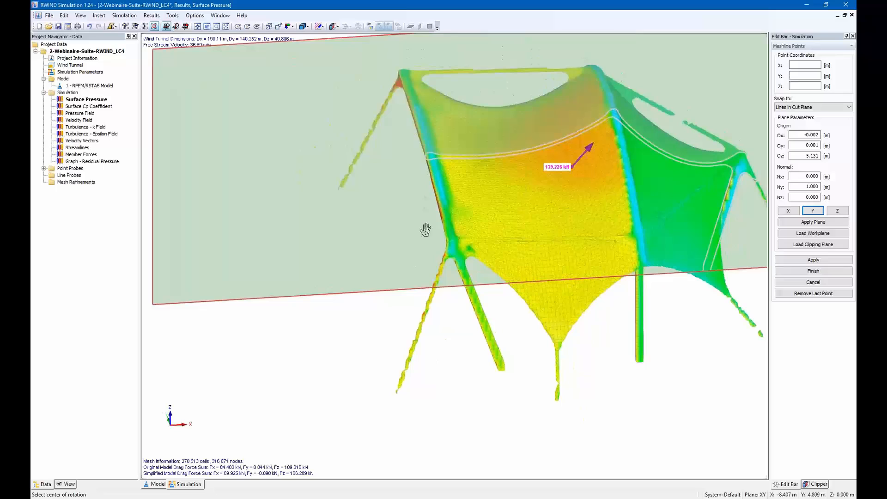
# - Plot the surface pressure along the cut-plane line across the membrane, finish the line, and review the graph without saving a line probe
pyautogui.click(439, 154)
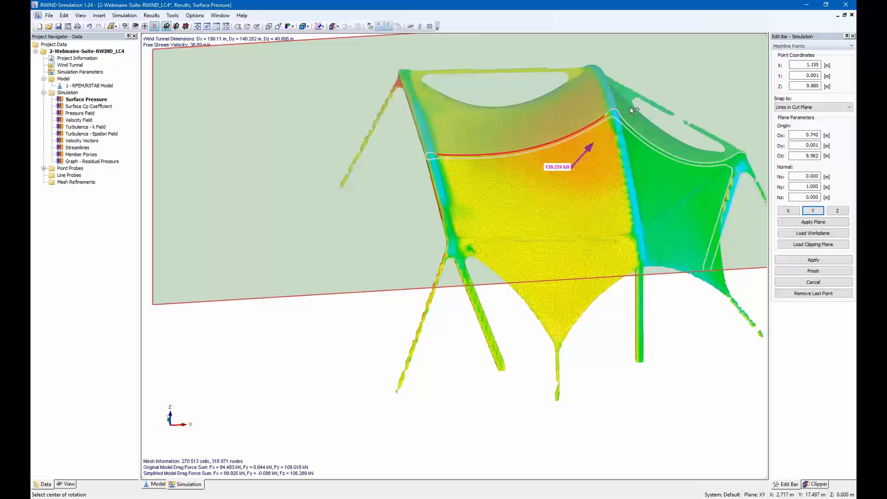
pyautogui.click(735, 203)
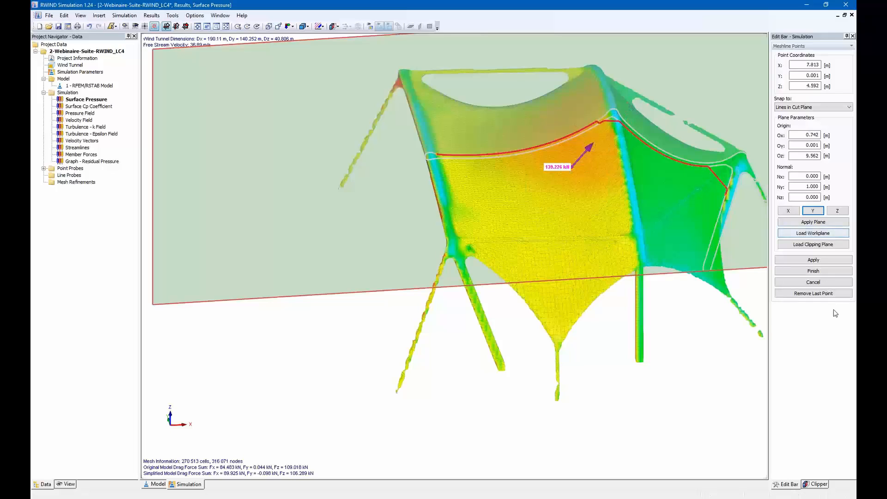
pyautogui.click(819, 273)
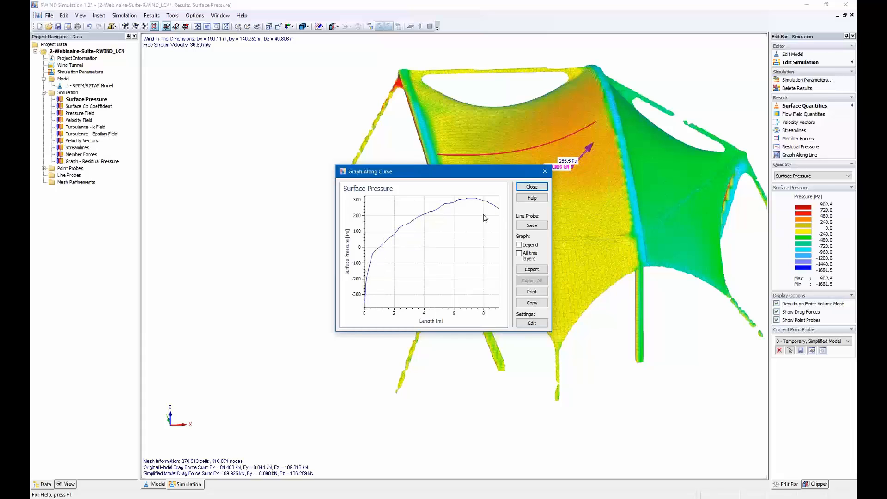
pyautogui.click(545, 172)
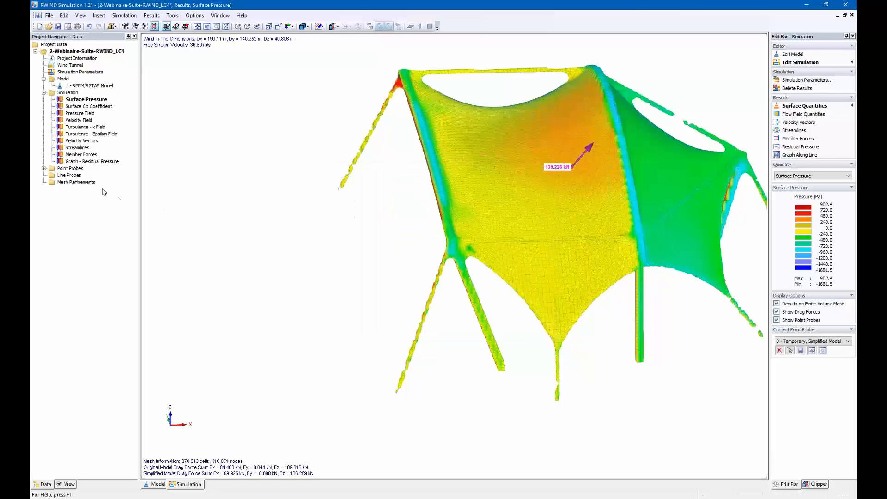
# - Open a new mesh refinement to review its cell size and box dimensions, and dismiss it without creating one
pyautogui.click(64, 186)
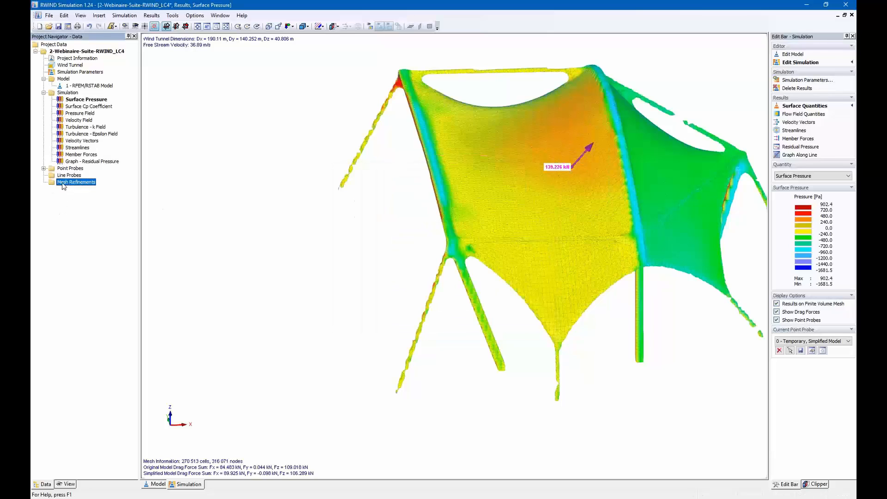
pyautogui.keyDown('ctrl'); pyautogui.moveTo(337, 277); pyautogui.dragTo(406, 280, button='middle'); pyautogui.keyUp('ctrl')
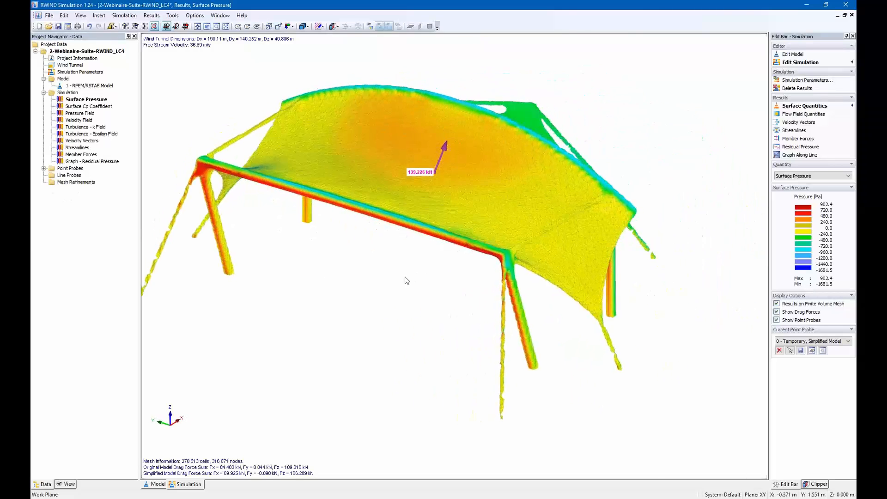
pyautogui.scroll(-2, 406, 280)
pyautogui.click(67, 183)
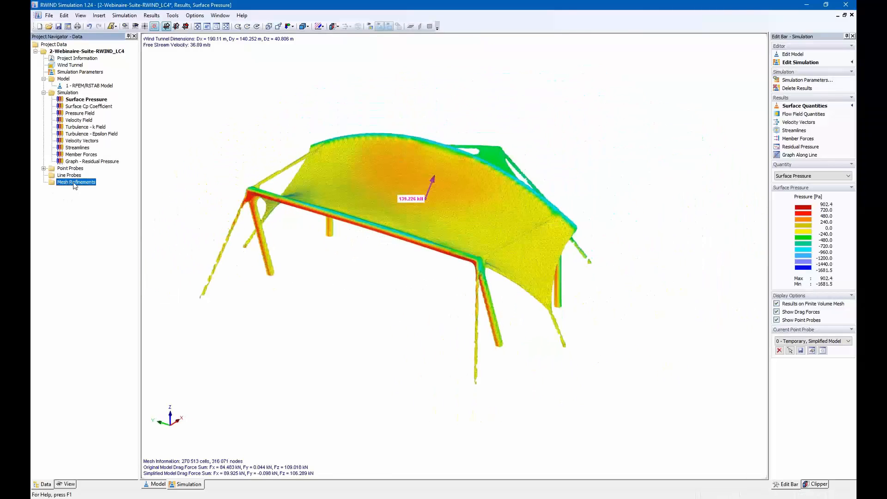
pyautogui.rightClick(76, 186)
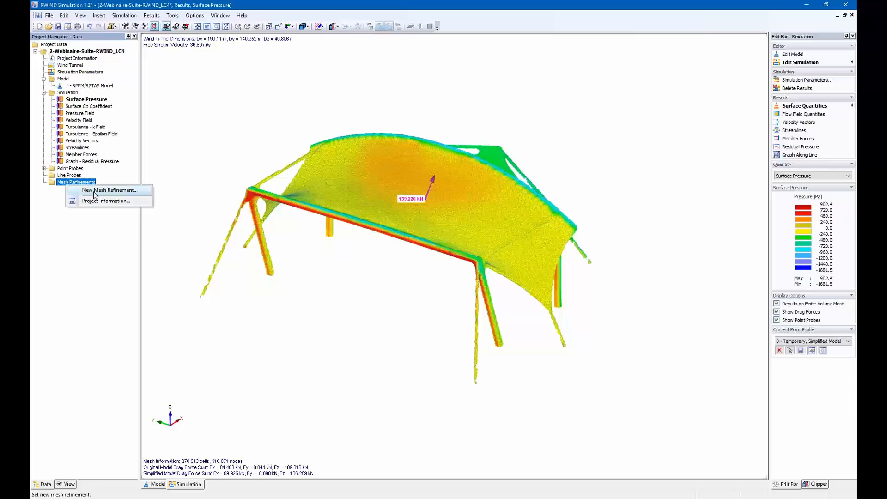
pyautogui.click(97, 191)
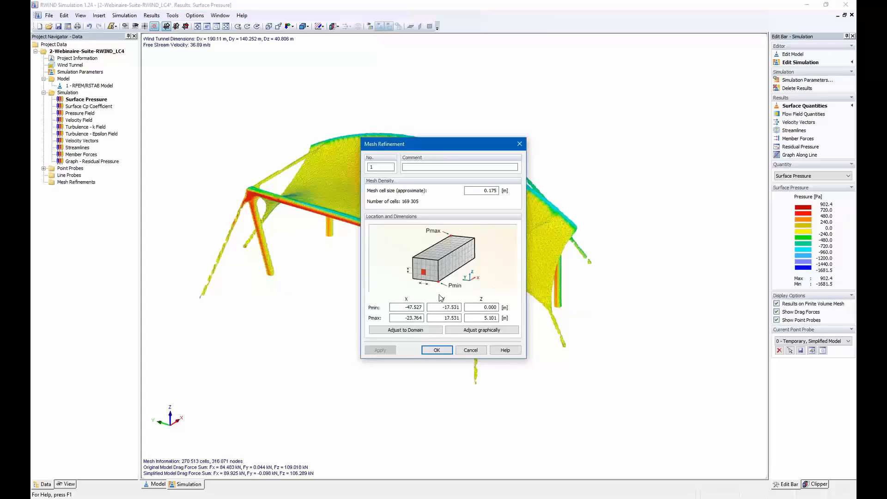
pyautogui.doubleClick(478, 189)
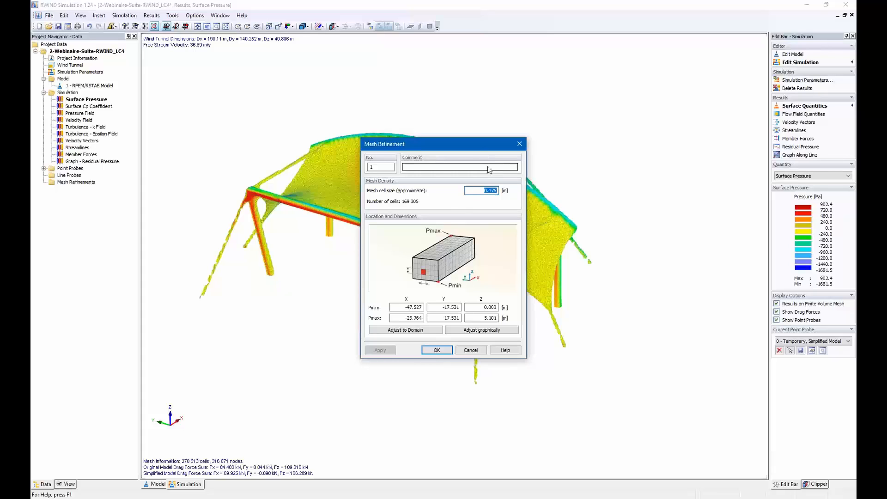
pyautogui.click(520, 145)
# - Close the LC4 simulation without saving changes, exit RWIND Simulation, and accept the wind load generation in RFEM
pyautogui.keyDown('ctrl'); pyautogui.moveTo(521, 134); pyautogui.dragTo(458, 143, button='middle'); pyautogui.keyUp('ctrl')
pyautogui.keyDown('ctrl'); pyautogui.moveTo(607, 234); pyautogui.dragTo(548, 194, button='middle'); pyautogui.keyUp('ctrl')
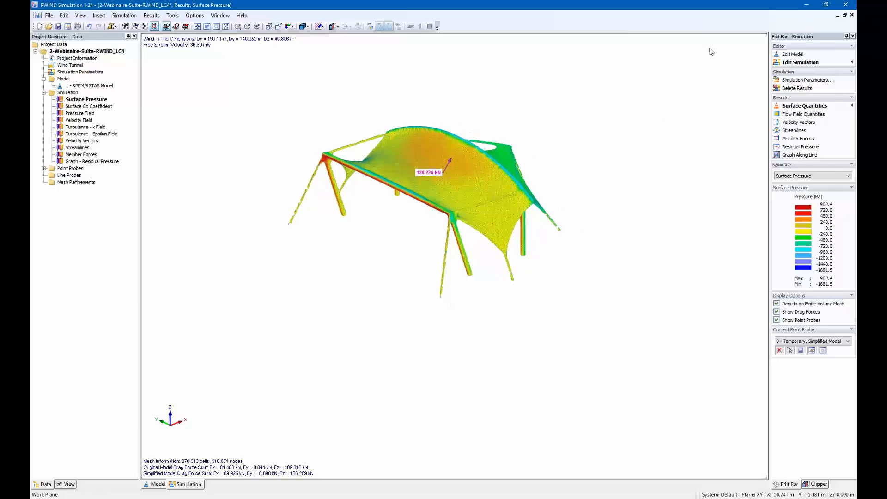
pyautogui.moveTo(644, 74); pyautogui.dragTo(655, 81, button='middle')
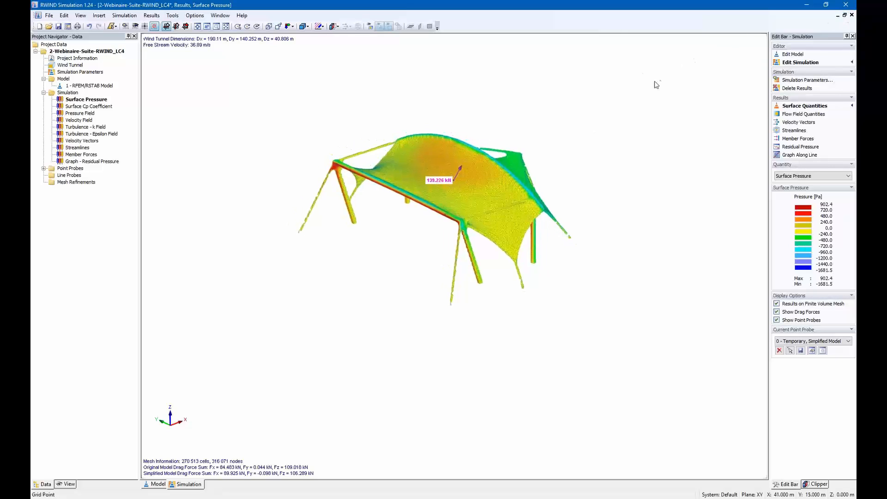
pyautogui.click(852, 15)
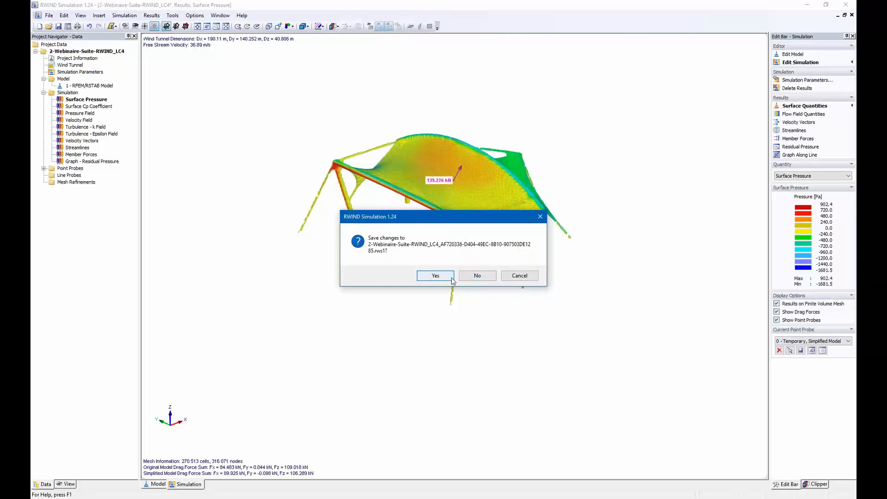
pyautogui.click(484, 277)
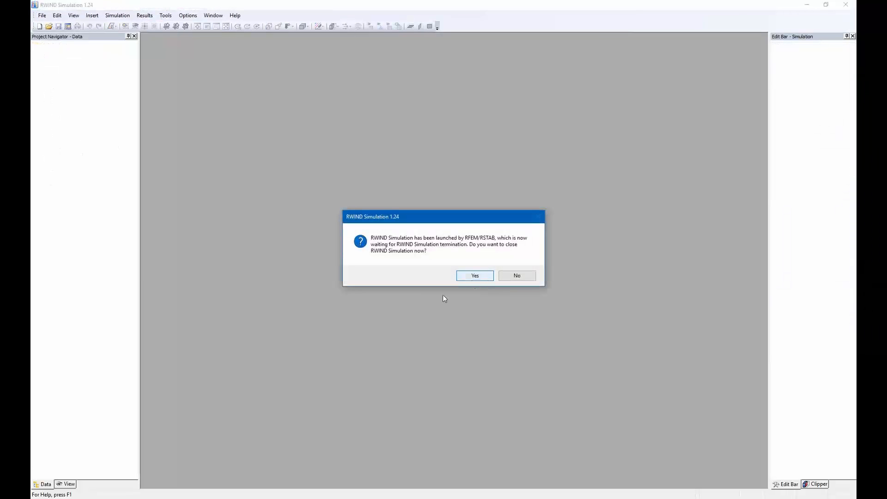
pyautogui.click(476, 279)
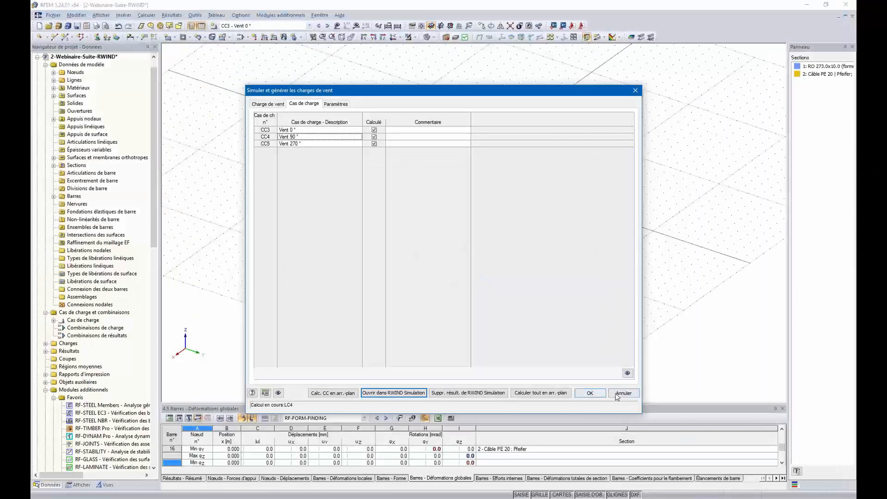
pyautogui.click(591, 393)
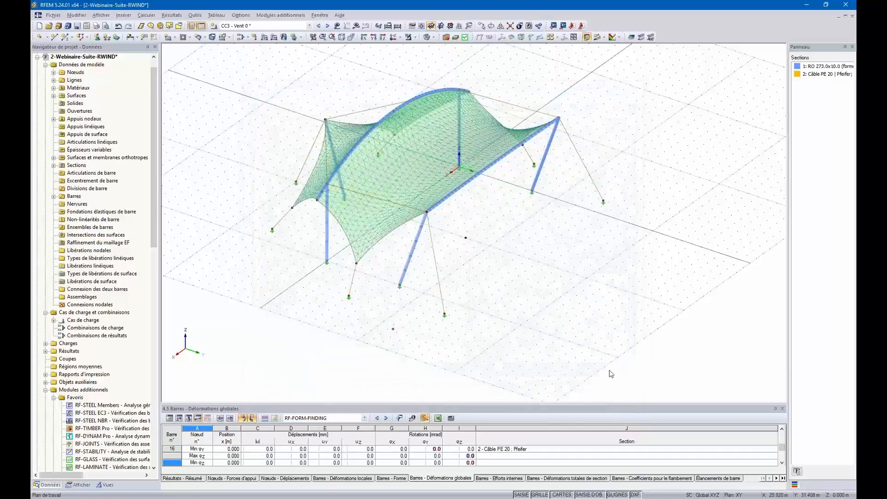
# - Calculate load case CC3 - Vent 0° and display its global deformations
pyautogui.keyDown('ctrl'); pyautogui.moveTo(453, 310); pyautogui.dragTo(351, 286, button='middle'); pyautogui.keyUp('ctrl')
pyautogui.click(309, 25)
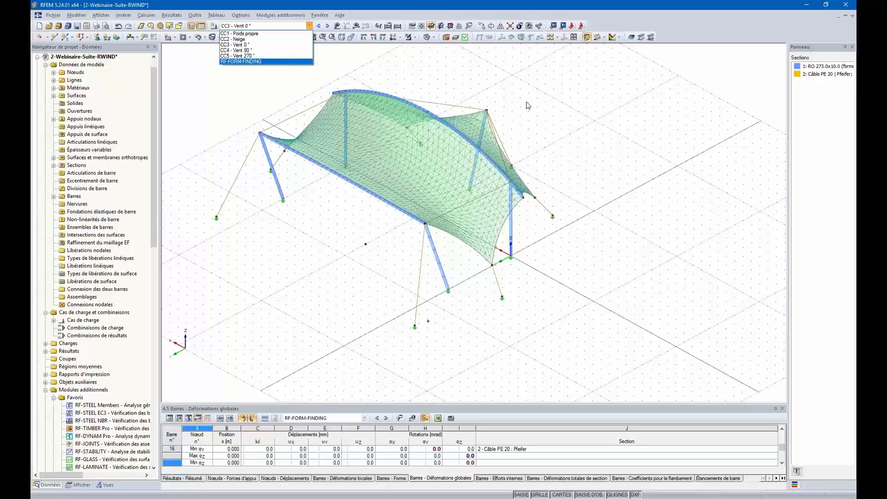
pyautogui.click(420, 86)
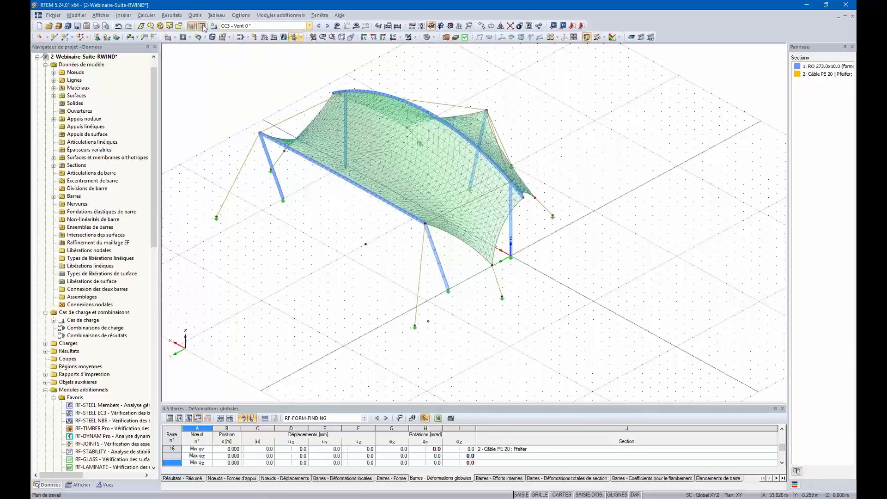
pyautogui.keyDown('ctrl'); pyautogui.moveTo(333, 194); pyautogui.dragTo(183, 257, button='middle'); pyautogui.keyUp('ctrl')
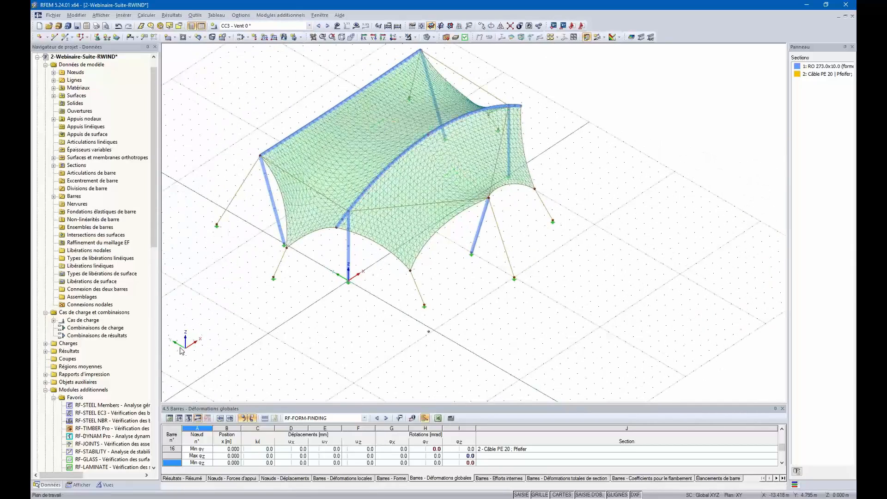
pyautogui.moveTo(227, 315); pyautogui.dragTo(303, 296, button='middle')
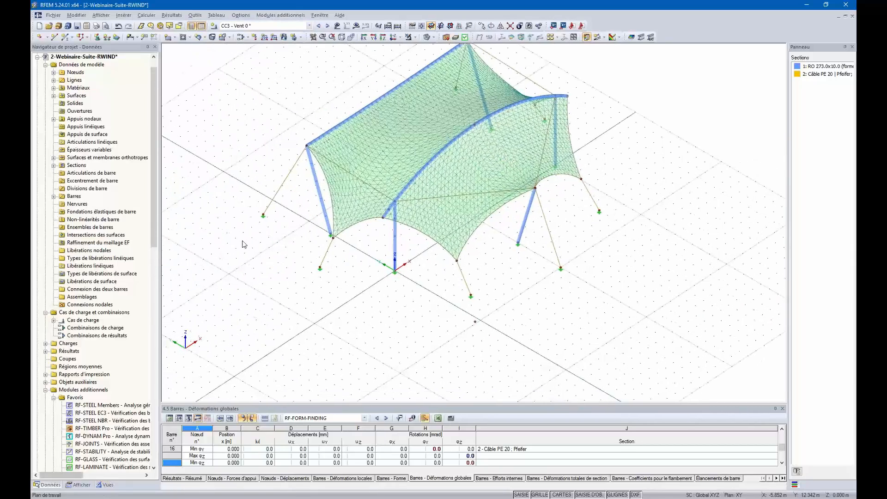
pyautogui.click(309, 25)
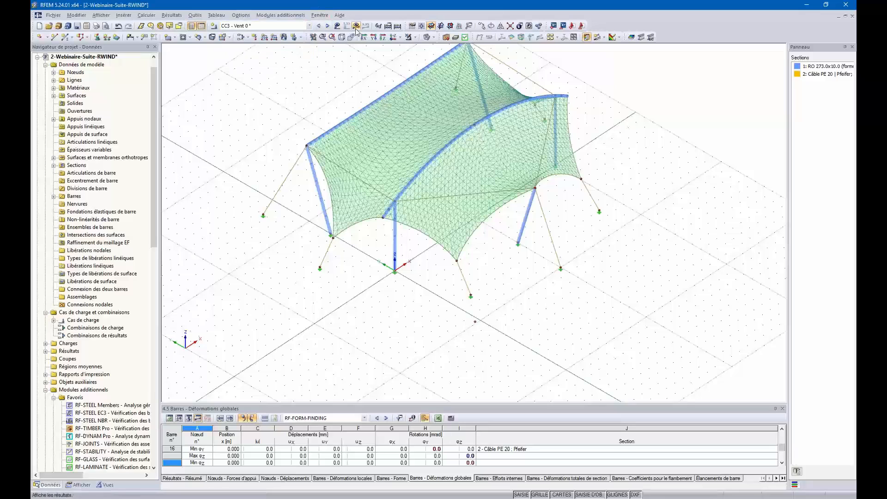
pyautogui.click(355, 25)
pyautogui.click(429, 267)
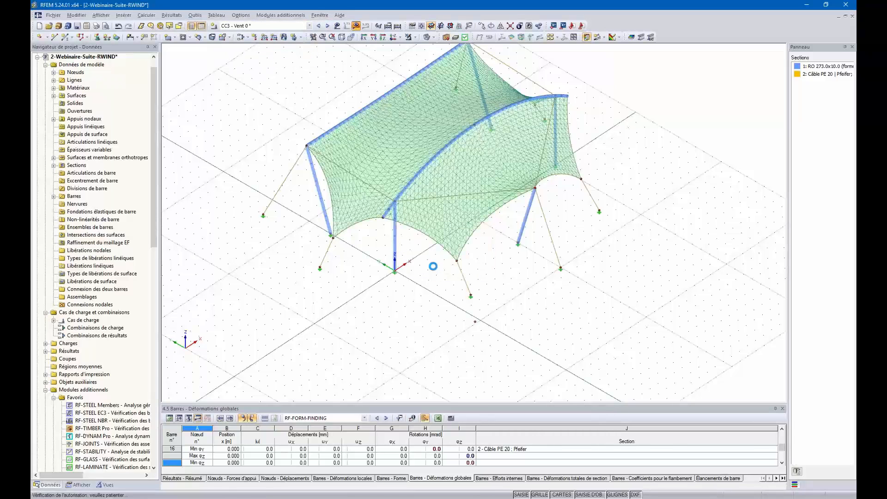
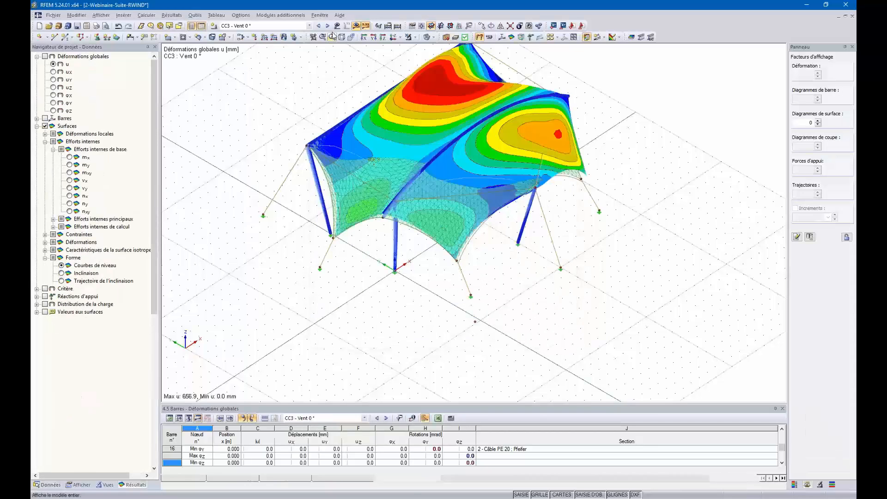
# - Hide the deformation results, show the generated wind loads of CC3 - Vent 0°, and examine them over the structure
pyautogui.click(356, 25)
pyautogui.keyDown('ctrl'); pyautogui.moveTo(291, 123); pyautogui.dragTo(391, 106, button='middle'); pyautogui.keyUp('ctrl')
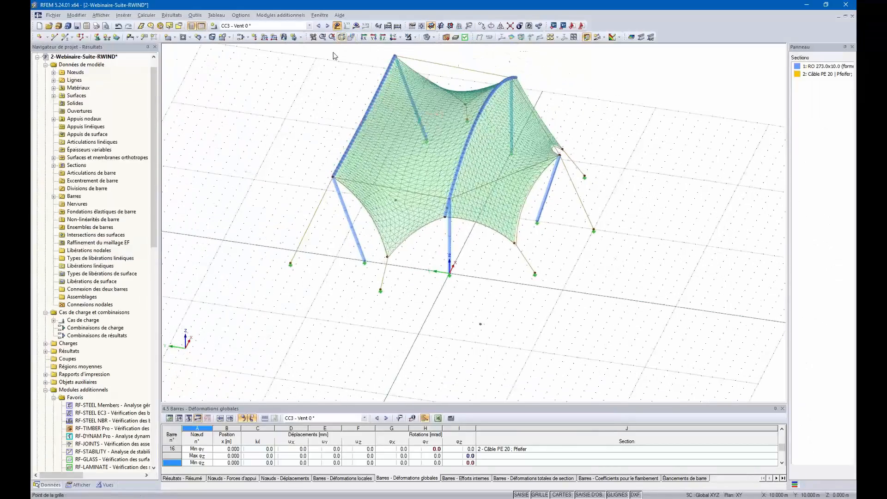
pyautogui.click(346, 26)
pyautogui.keyDown('ctrl'); pyautogui.moveTo(361, 259); pyautogui.dragTo(461, 270, button='middle'); pyautogui.keyUp('ctrl')
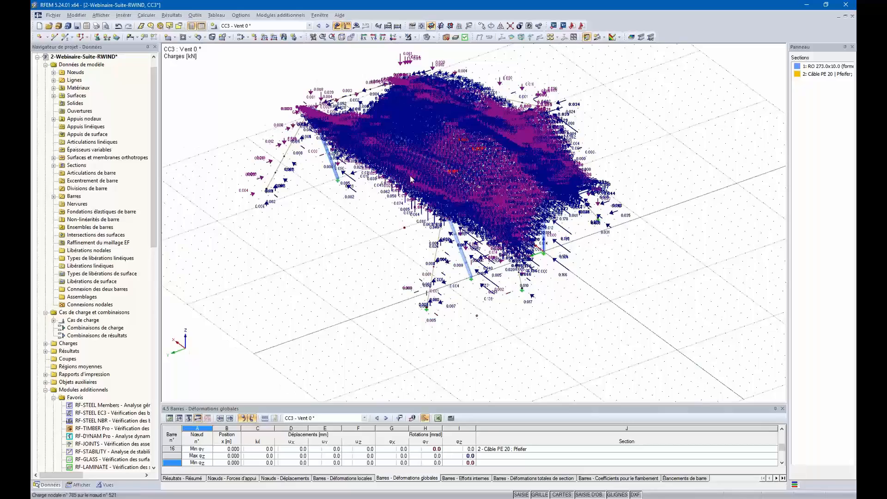
pyautogui.keyDown('ctrl'); pyautogui.moveTo(561, 277); pyautogui.dragTo(420, 278, button='middle'); pyautogui.keyUp('ctrl')
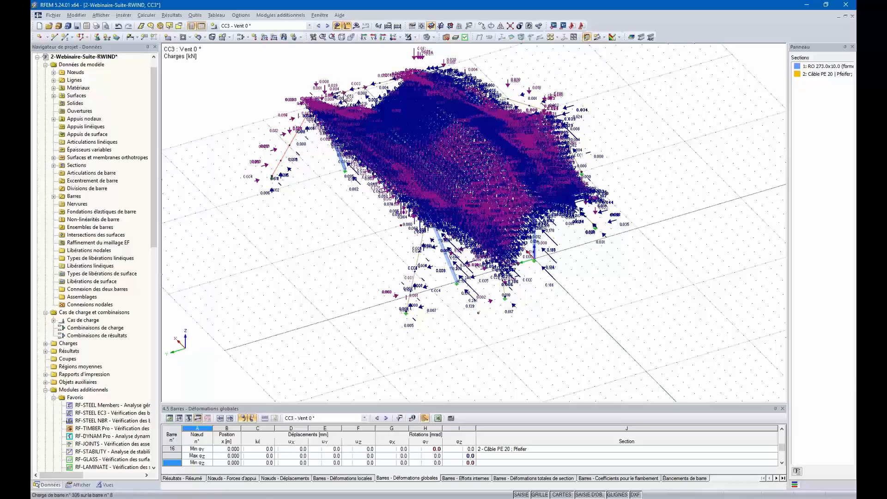
pyautogui.scroll(3, 410, 223)
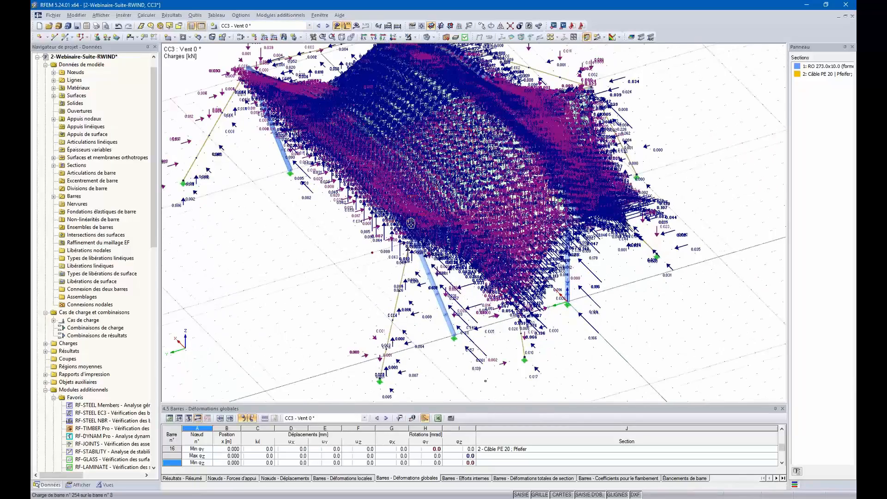
pyautogui.scroll(-2, 411, 223)
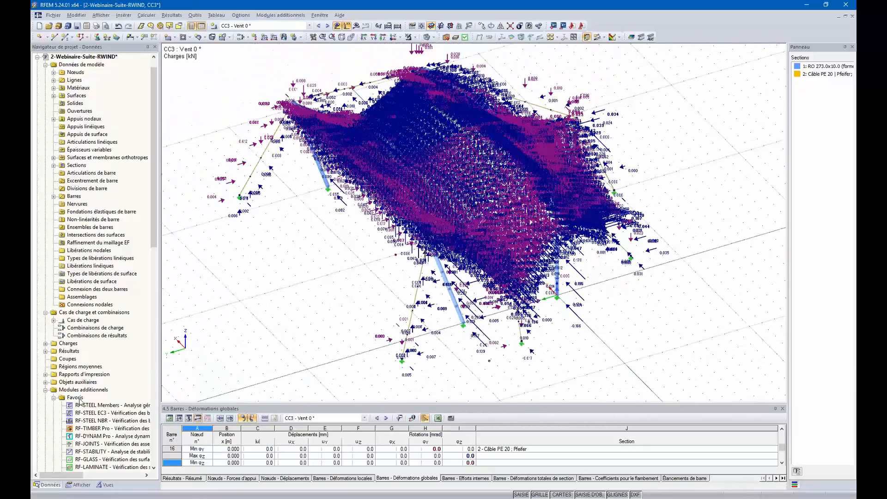
# - Open the display settings of the project navigator
pyautogui.click(78, 484)
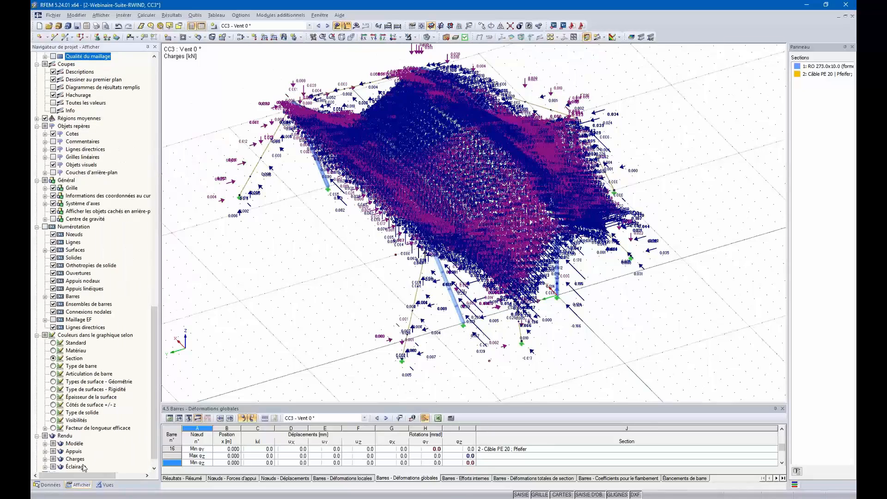
# - Restrict the model's visibility to the members grouped by cross-section, so their wind loads can be viewed
pyautogui.click(104, 485)
pyautogui.click(46, 289)
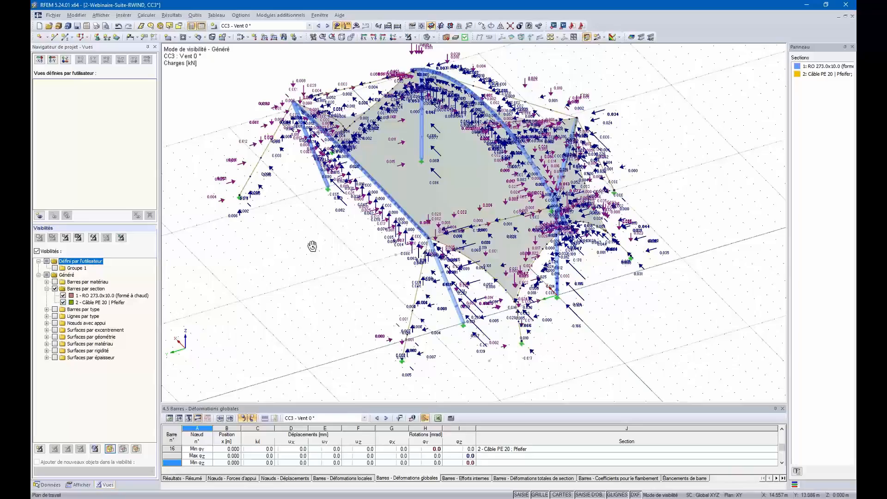
pyautogui.keyDown('ctrl'); pyautogui.moveTo(312, 248); pyautogui.dragTo(262, 233, button='middle'); pyautogui.keyUp('ctrl')
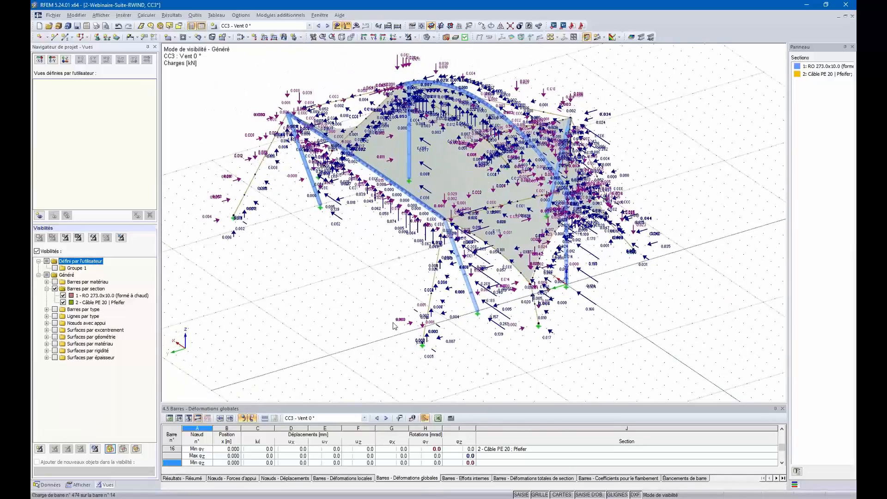
# - Switch to load case CC4 - Vent 90° and examine the wind loads on the members from several sides
pyautogui.keyDown('ctrl'); pyautogui.moveTo(396, 325); pyautogui.dragTo(324, 259, button='middle'); pyautogui.keyUp('ctrl')
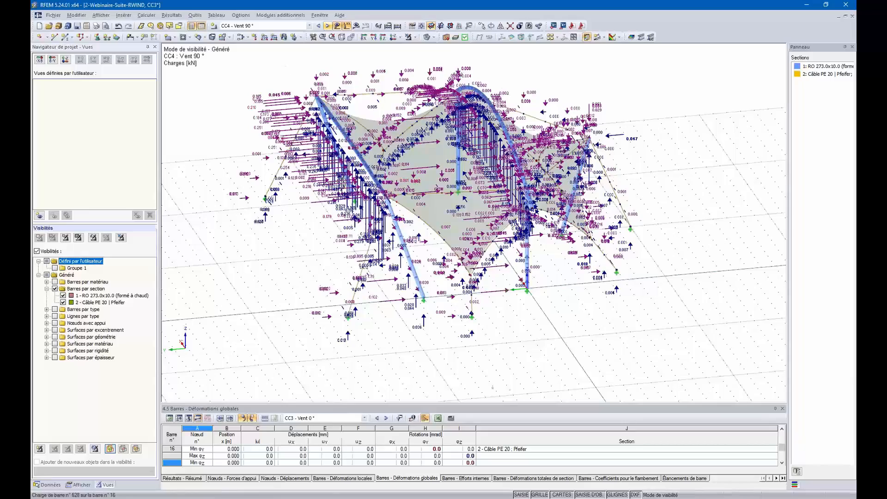
pyautogui.keyDown('ctrl'); pyautogui.moveTo(341, 181); pyautogui.dragTo(246, 169, button='middle'); pyautogui.keyUp('ctrl')
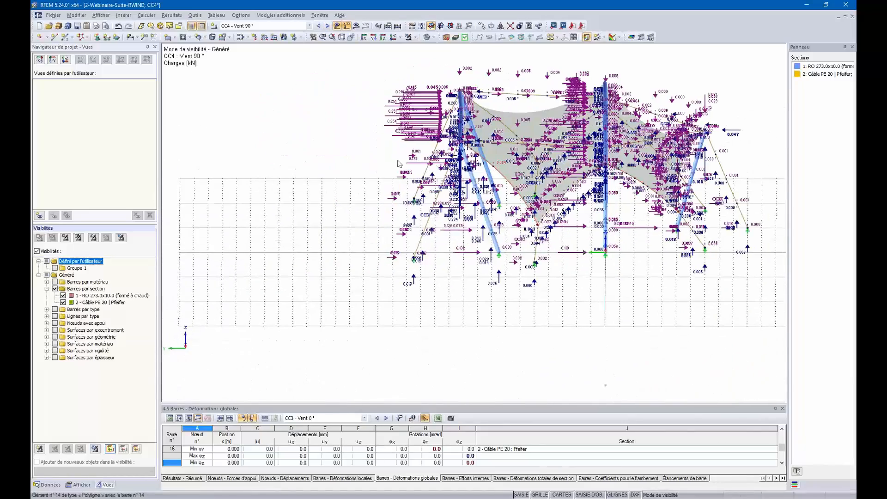
pyautogui.keyDown('ctrl'); pyautogui.moveTo(399, 163); pyautogui.dragTo(466, 183, button='middle'); pyautogui.keyUp('ctrl')
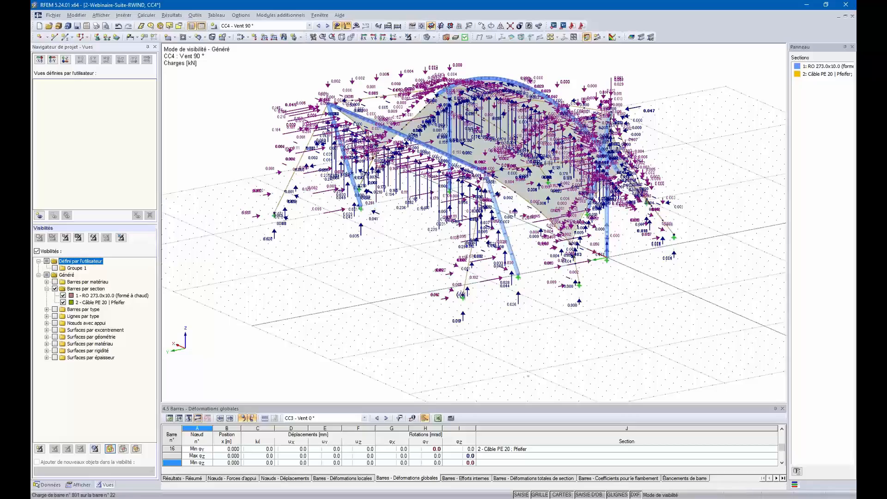
pyautogui.keyDown('ctrl'); pyautogui.moveTo(370, 176); pyautogui.dragTo(226, 213, button='middle'); pyautogui.keyUp('ctrl')
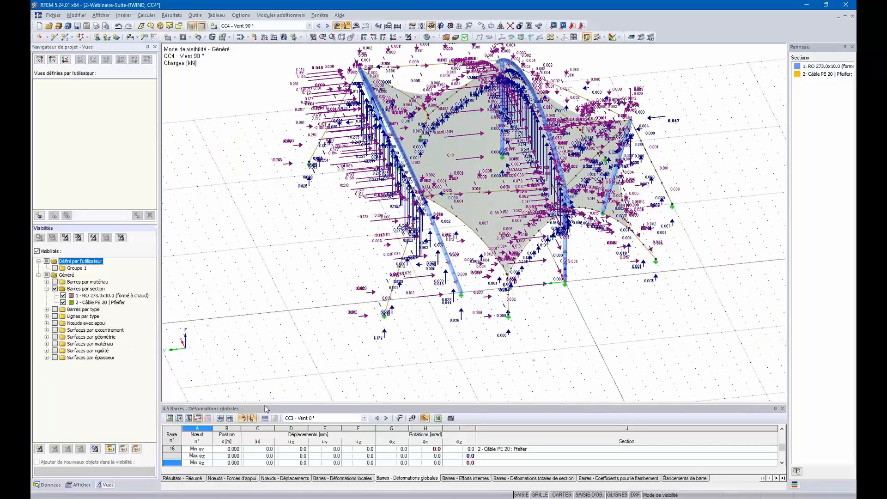
# - Enlarge the table area and show the table of nodal loads exported from RWIND Simulation for CC4
pyautogui.moveTo(275, 343); pyautogui.dragTo(277, 330)
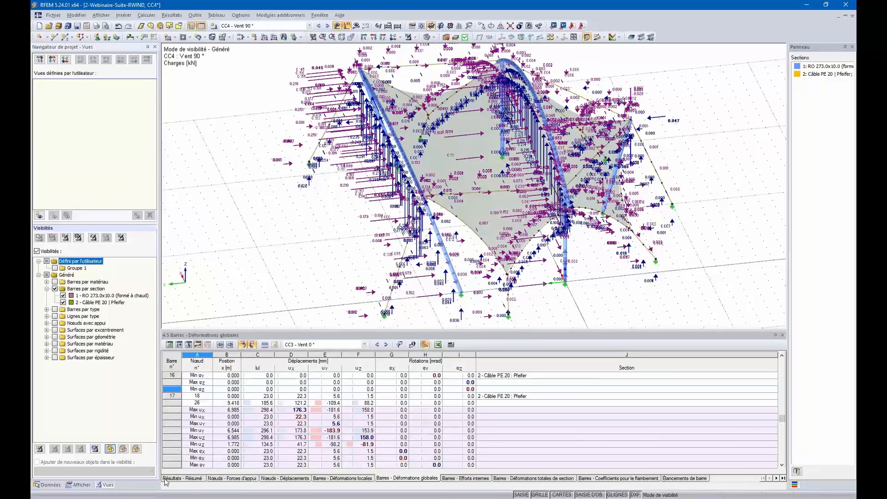
pyautogui.click(189, 345)
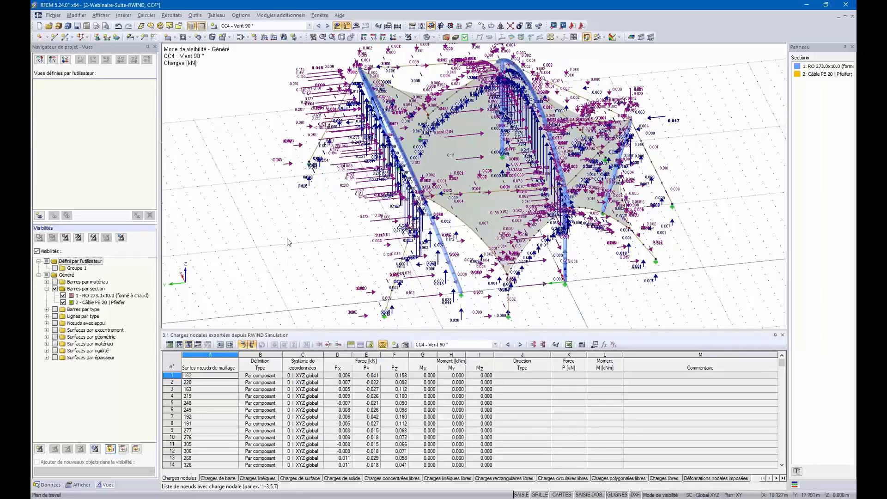
pyautogui.keyDown('ctrl'); pyautogui.moveTo(287, 242); pyautogui.dragTo(339, 246, button='middle'); pyautogui.keyUp('ctrl')
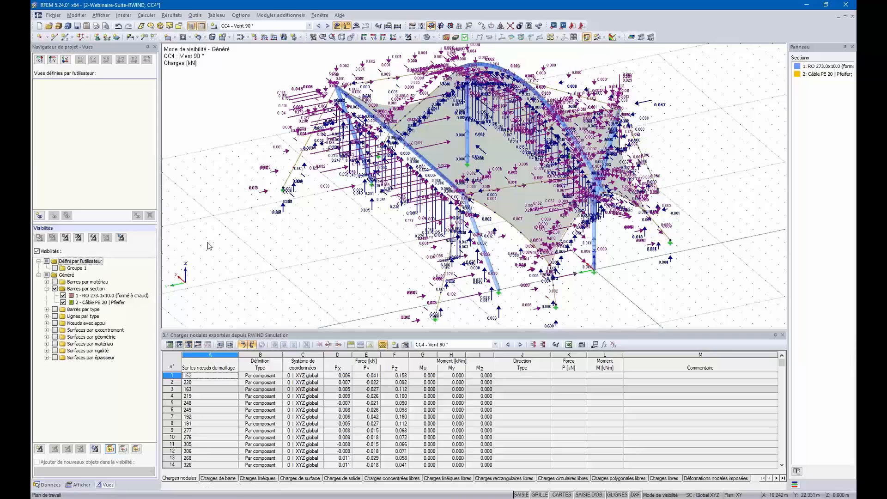
pyautogui.keyDown('ctrl'); pyautogui.moveTo(299, 245); pyautogui.dragTo(324, 241, button='middle'); pyautogui.keyUp('ctrl')
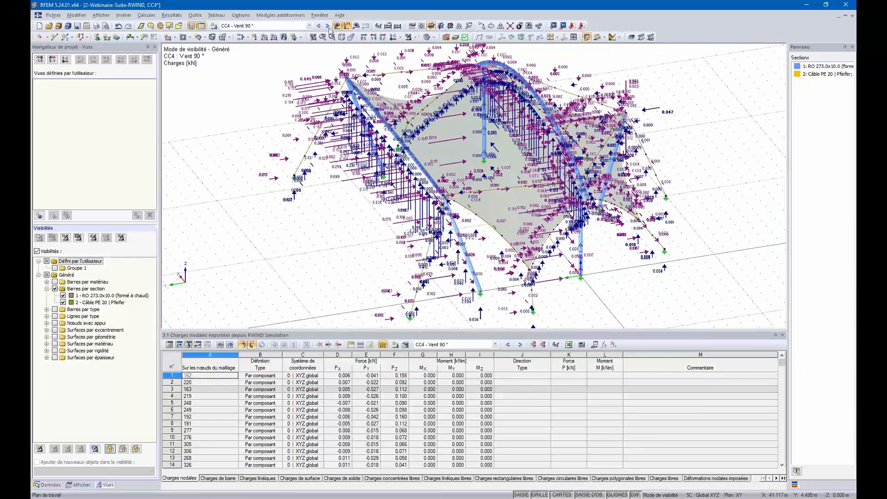
# - Calculate load case CC4 - Vent 90° and display its global deformations u
pyautogui.click(356, 25)
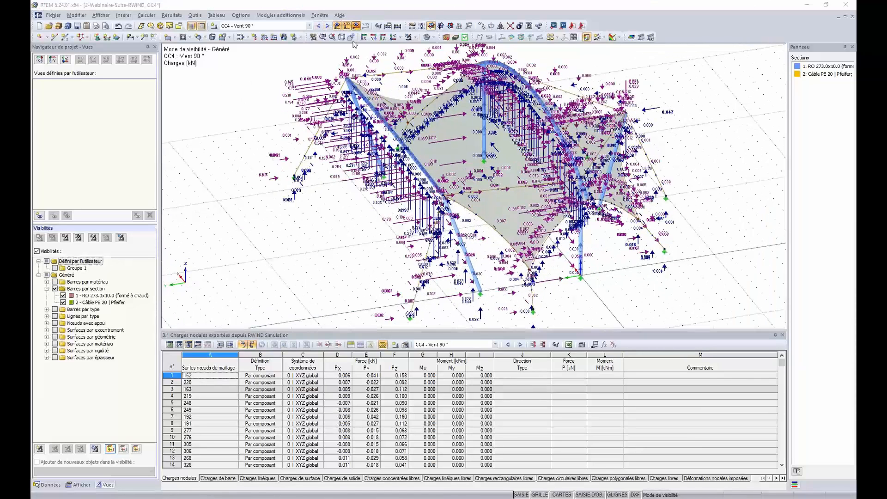
pyautogui.click(428, 267)
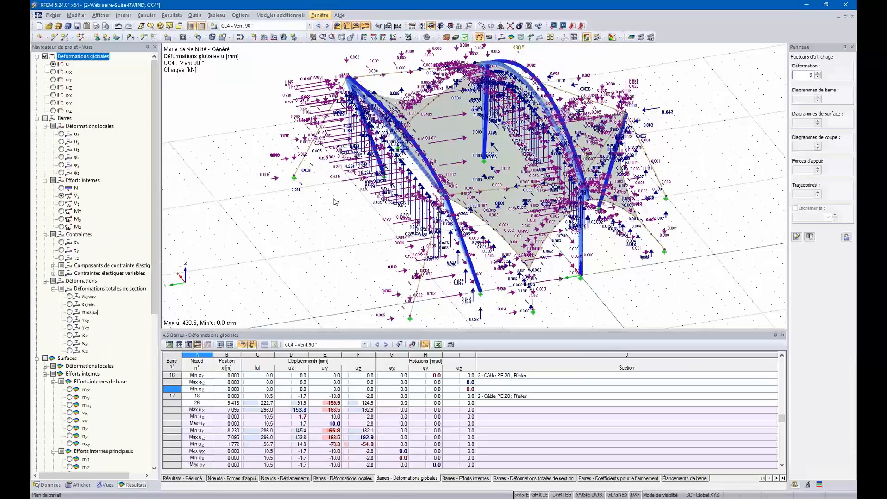
# - Show the complete model again without loads and set the deformation display factor to 1.35
pyautogui.click(410, 37)
pyautogui.keyDown('ctrl'); pyautogui.moveTo(400, 200); pyautogui.dragTo(618, 119, button='middle'); pyautogui.keyUp('ctrl')
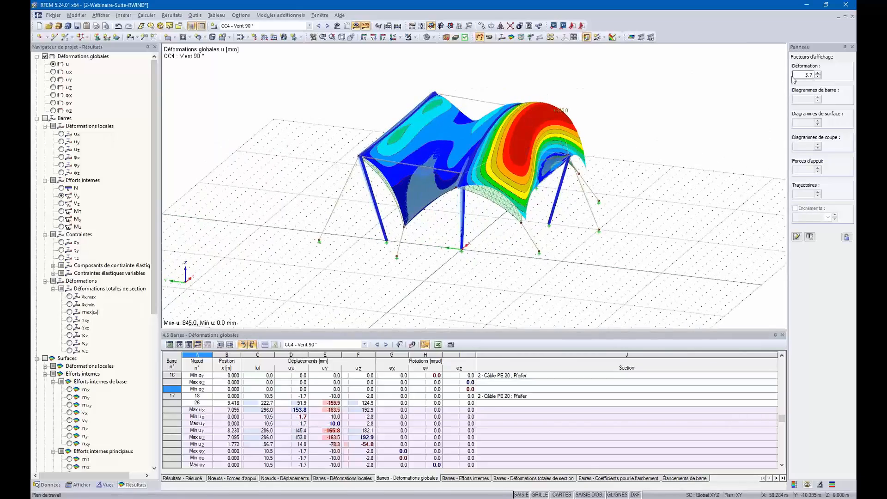
pyautogui.keyDown('ctrl'); pyautogui.moveTo(416, 190); pyautogui.dragTo(614, 167, button='middle'); pyautogui.keyUp('ctrl')
pyautogui.click(818, 76)
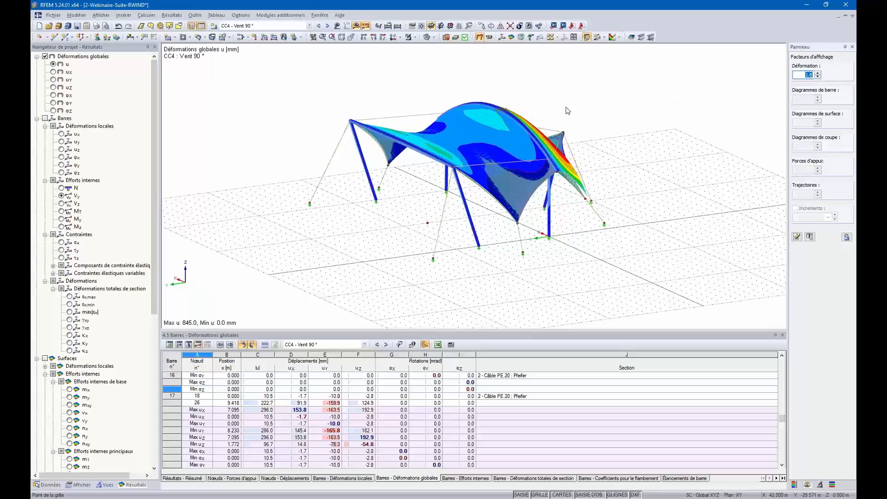
pyautogui.keyDown('ctrl'); pyautogui.moveTo(566, 111); pyautogui.dragTo(556, 133, button='middle'); pyautogui.keyUp('ctrl')
pyautogui.scroll(3, 527, 83)
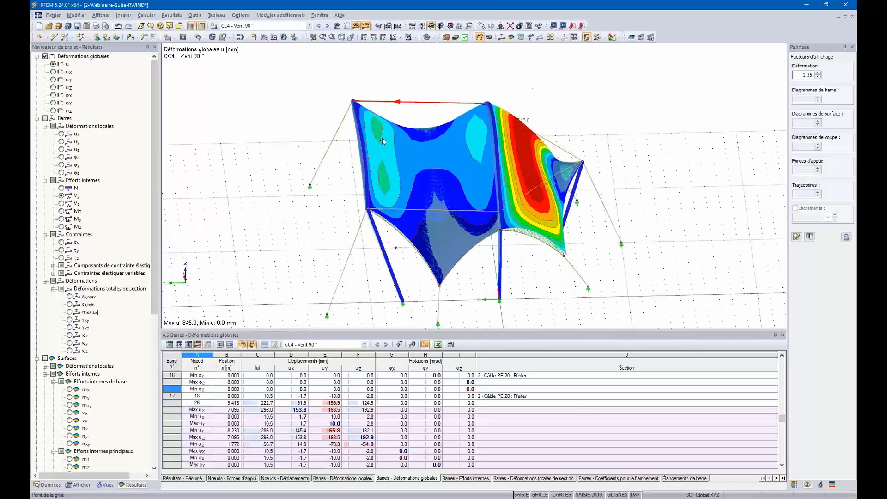
pyautogui.keyDown('ctrl'); pyautogui.moveTo(382, 138); pyautogui.dragTo(316, 254, button='middle'); pyautogui.keyUp('ctrl')
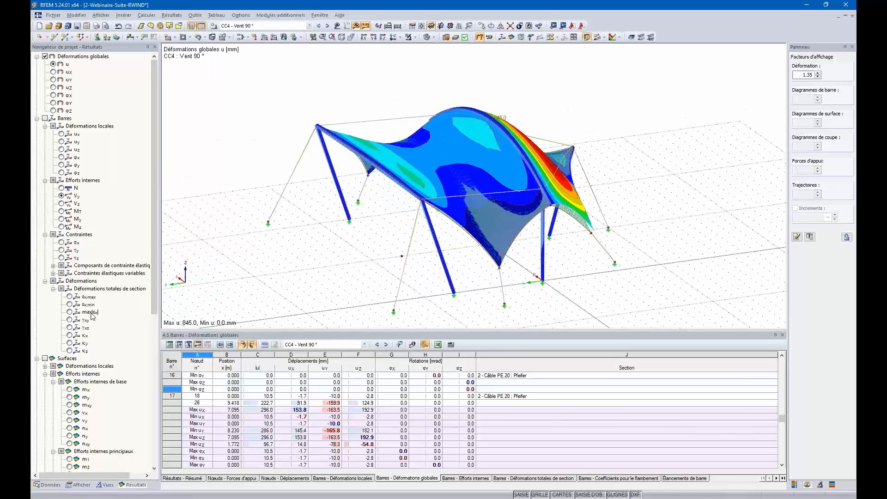
# - Show the RWIND wind load distribution on the membrane in global fX, fY and fZ, and reduce the table's height
pyautogui.scroll(-10, 92, 315)
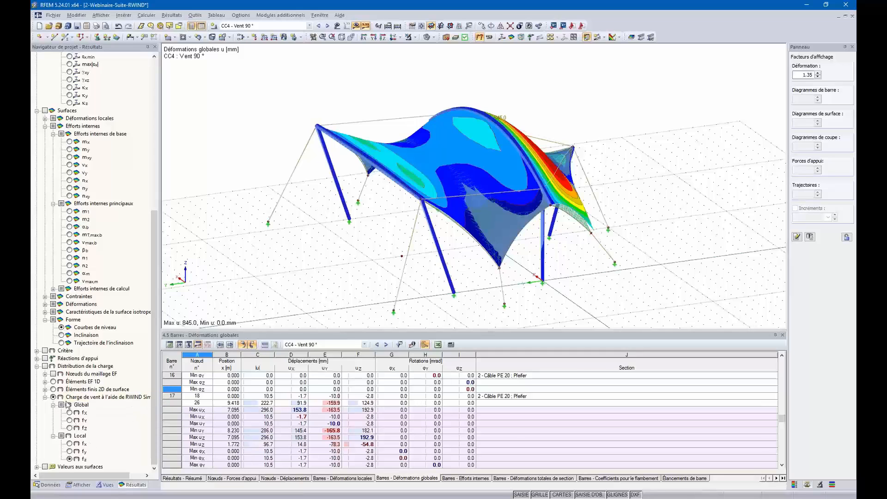
pyautogui.click(70, 413)
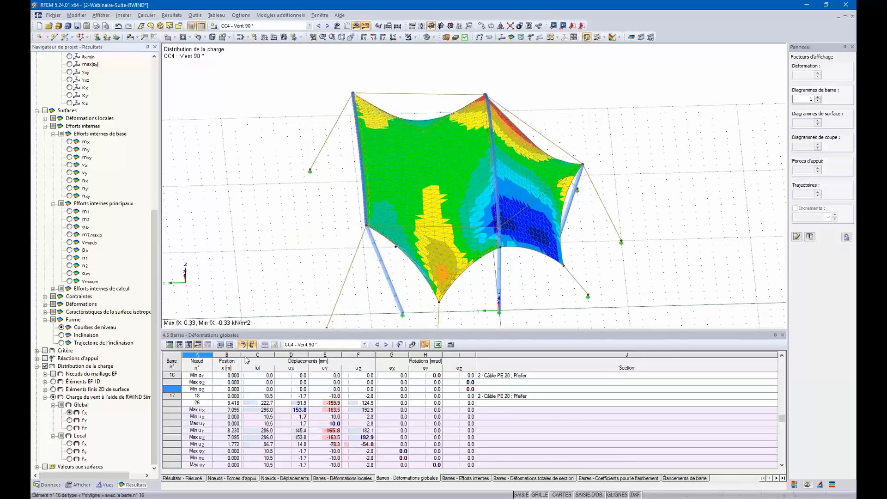
pyautogui.click(69, 421)
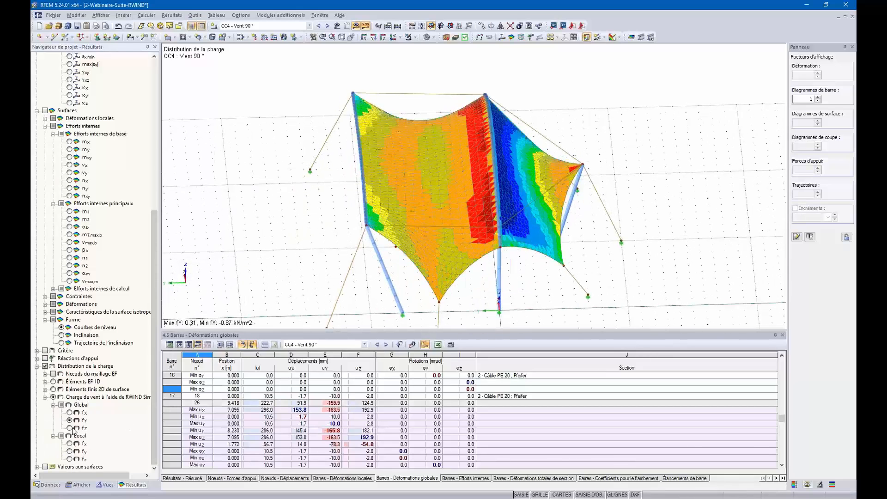
pyautogui.click(70, 428)
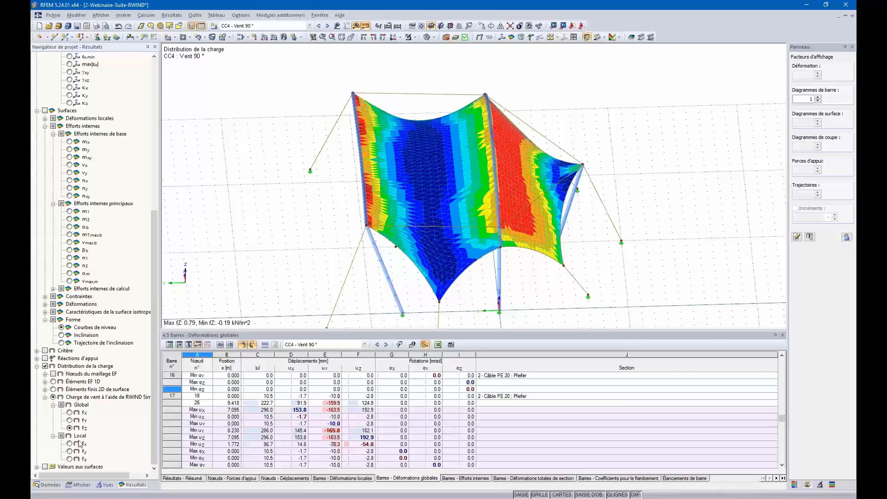
pyautogui.keyDown('ctrl'); pyautogui.moveTo(271, 295); pyautogui.dragTo(367, 266, button='middle'); pyautogui.keyUp('ctrl')
pyautogui.moveTo(372, 406); pyautogui.dragTo(373, 407)
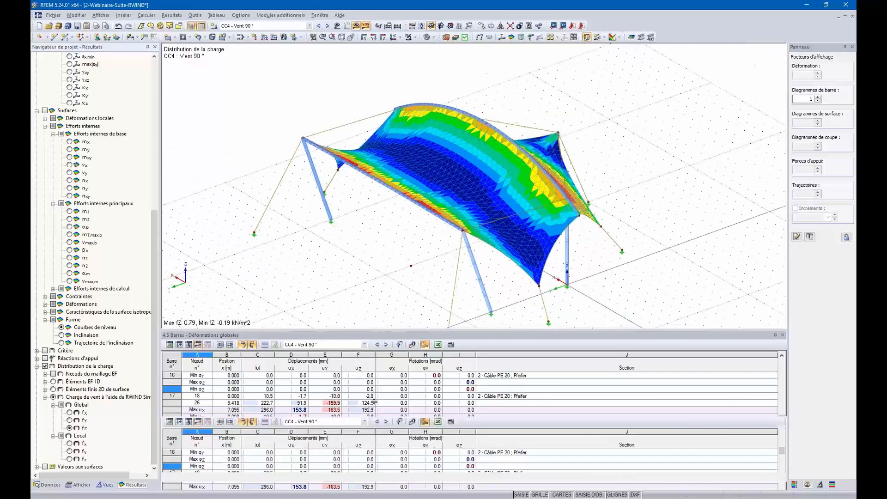
pyautogui.keyDown('ctrl'); pyautogui.moveTo(406, 285); pyautogui.dragTo(374, 301, button='middle'); pyautogui.keyUp('ctrl')
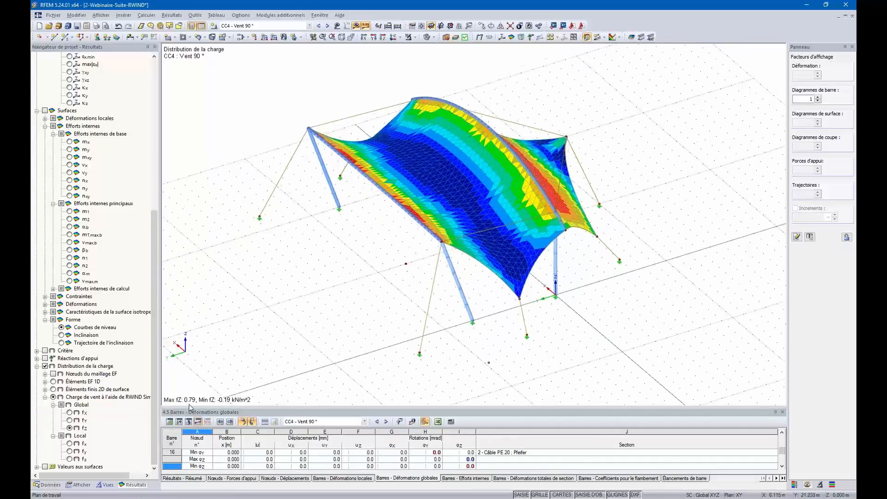
# - Display the local wind load components fx, fy and fz with the colour scale, and return to the global fZ distribution
pyautogui.click(70, 444)
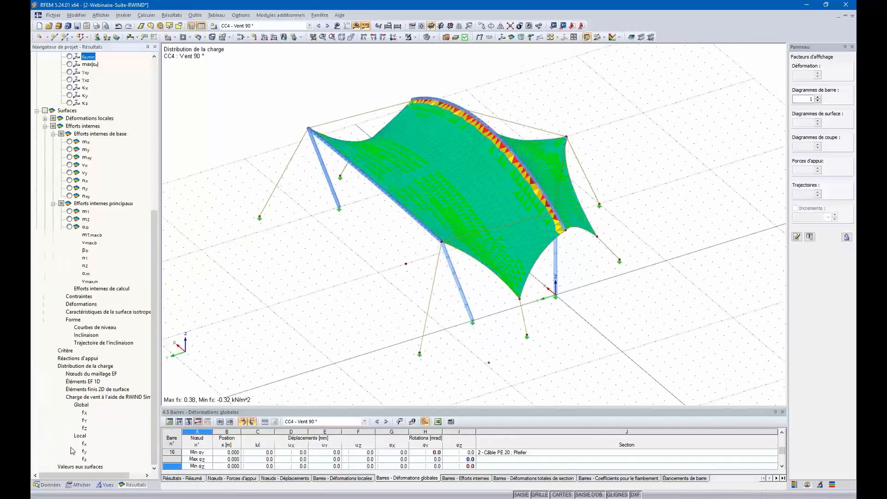
pyautogui.click(70, 452)
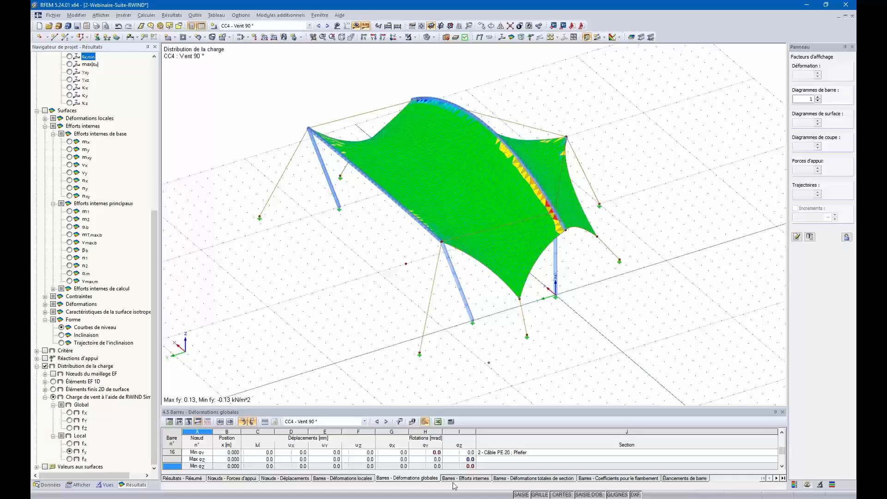
pyautogui.click(794, 484)
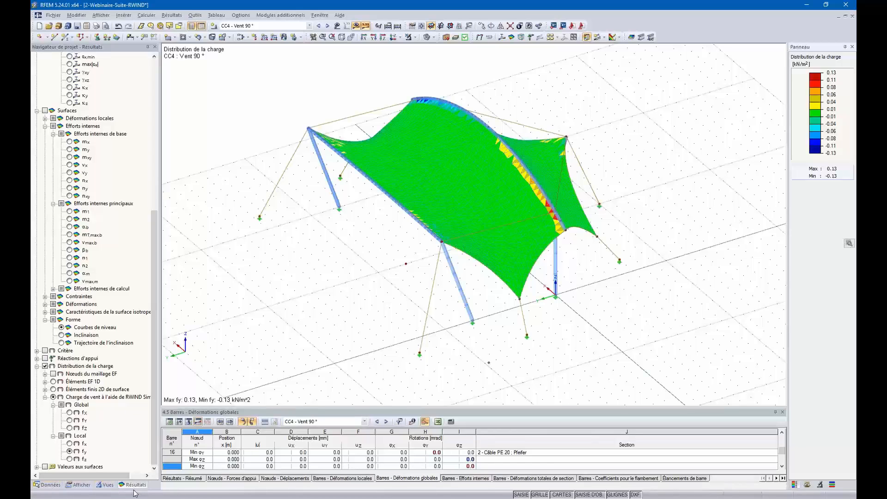
pyautogui.click(69, 459)
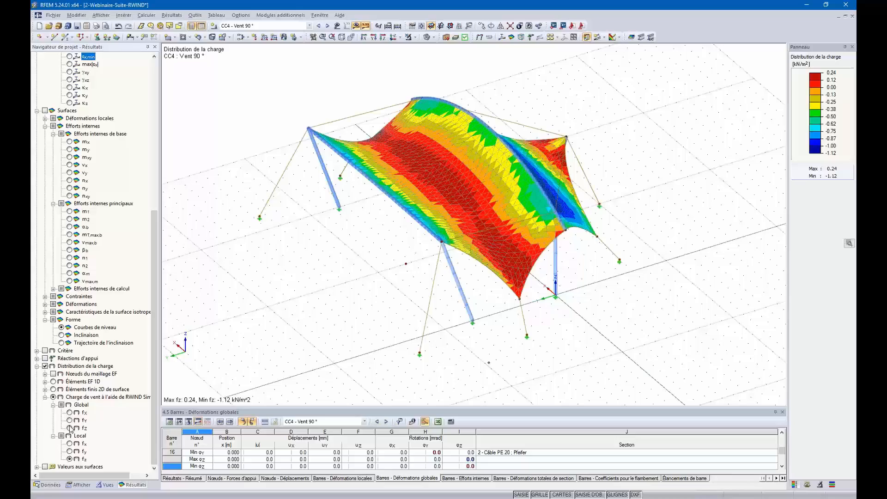
pyautogui.click(70, 427)
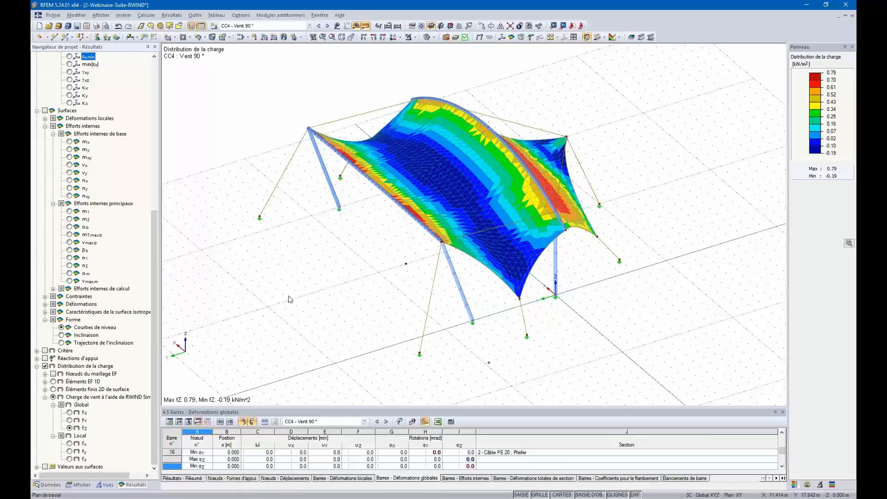
pyautogui.keyDown('ctrl'); pyautogui.moveTo(287, 300); pyautogui.dragTo(499, 291, button='middle'); pyautogui.keyUp('ctrl')
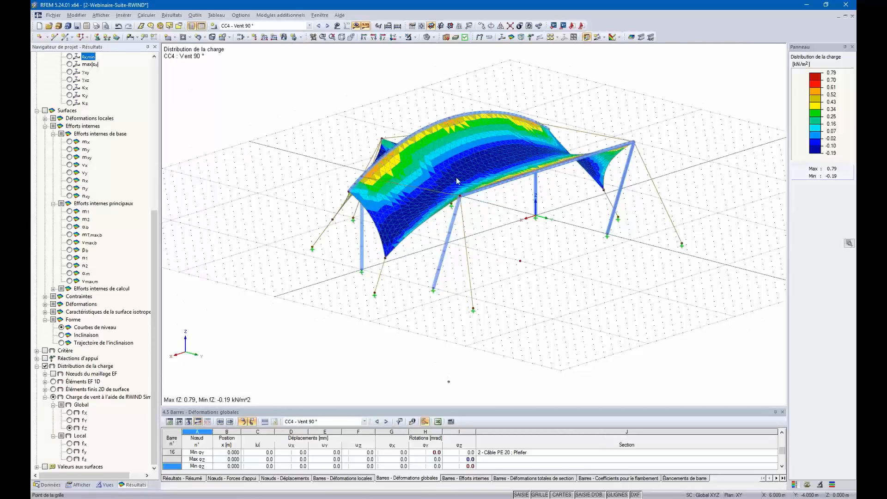
pyautogui.click(309, 25)
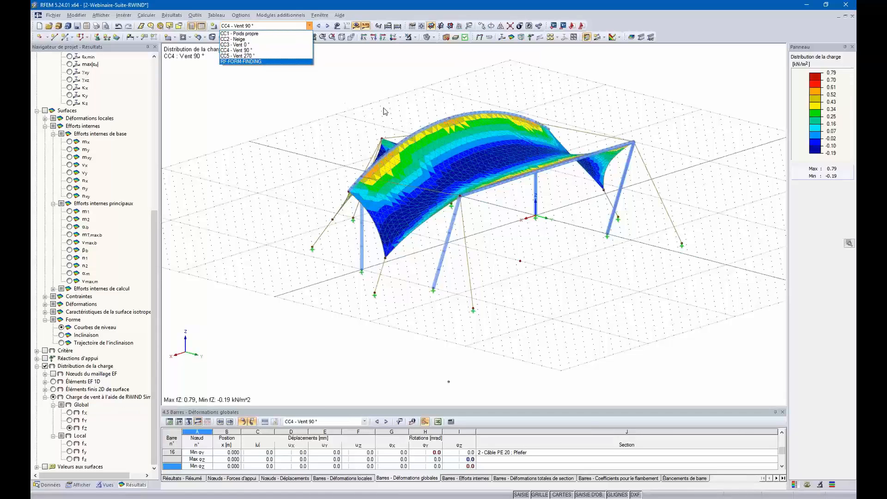
pyautogui.click(360, 94)
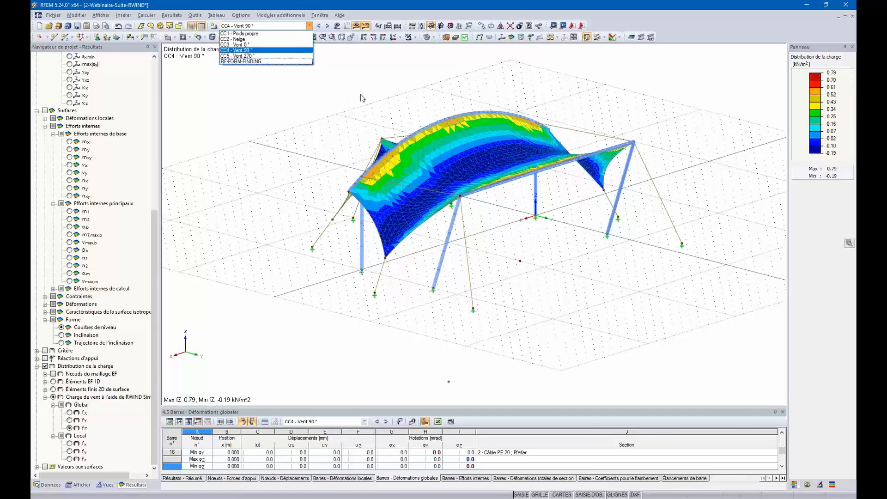
pyautogui.keyDown('ctrl'); pyautogui.moveTo(308, 160); pyautogui.dragTo(348, 145, button='middle'); pyautogui.keyUp('ctrl')
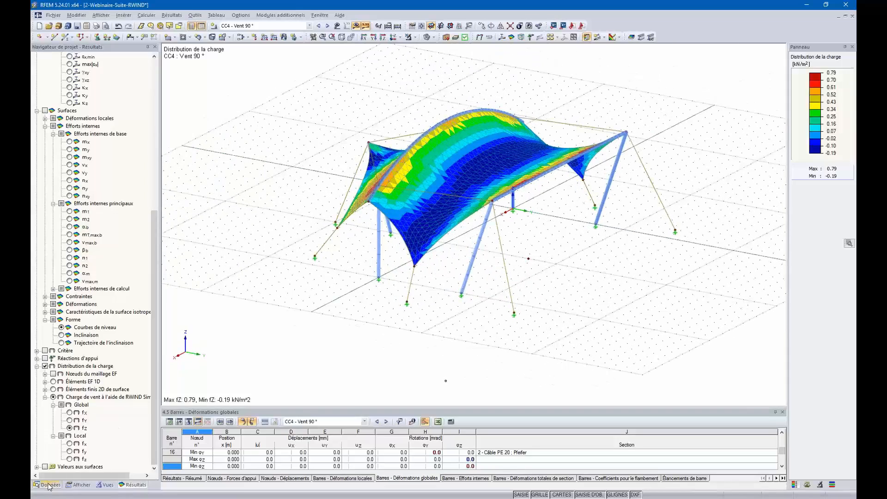
pyautogui.keyDown('ctrl'); pyautogui.moveTo(215, 341); pyautogui.dragTo(347, 328, button='middle'); pyautogui.keyUp('ctrl')
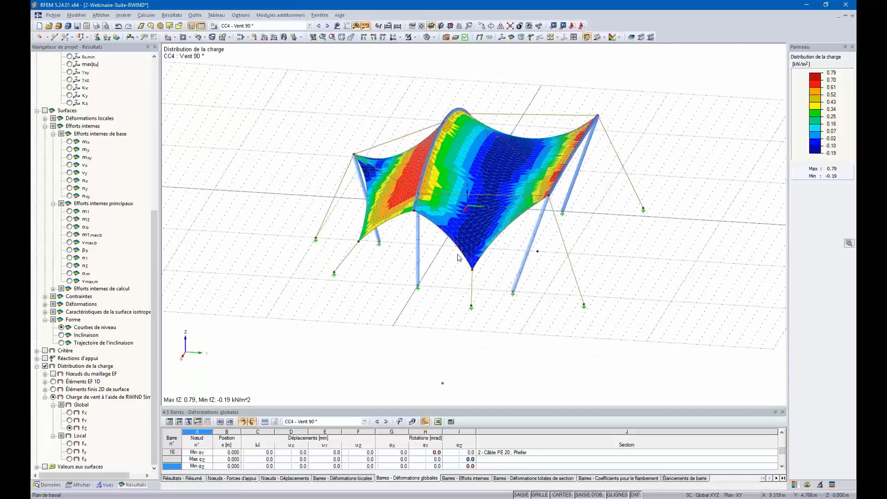
pyautogui.keyDown('ctrl'); pyautogui.moveTo(378, 153); pyautogui.dragTo(423, 148, button='middle'); pyautogui.keyUp('ctrl')
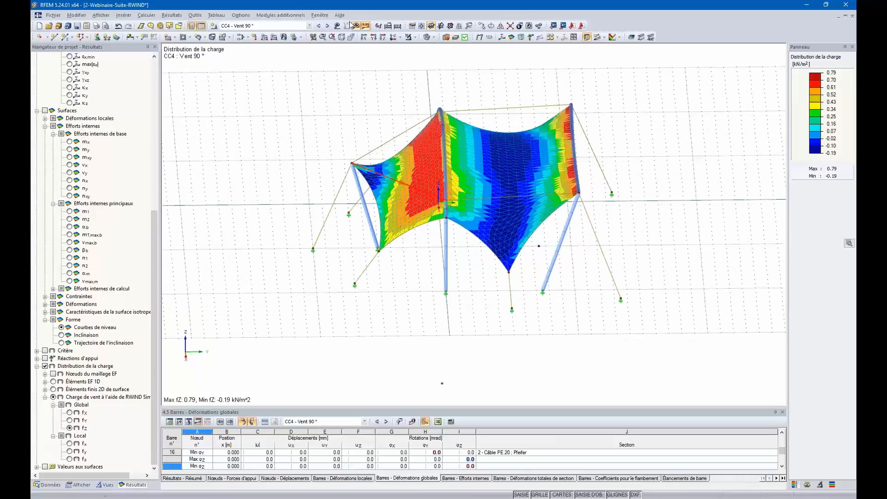
pyautogui.click(309, 26)
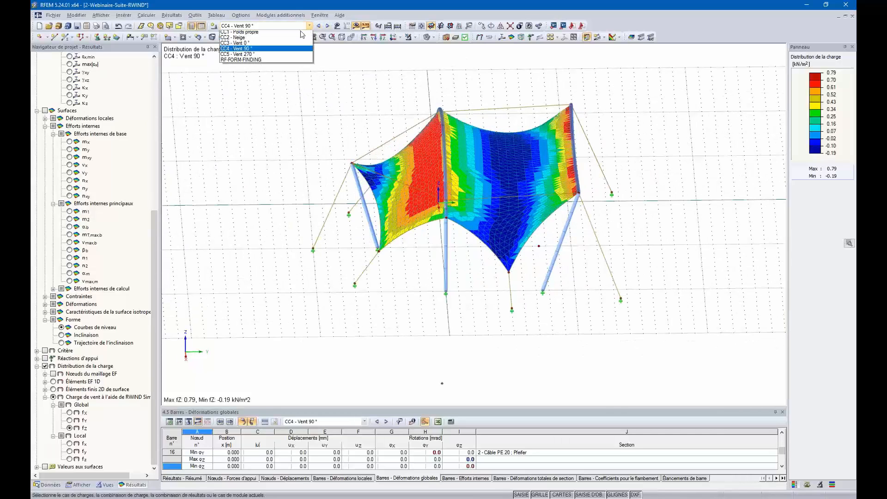
pyautogui.click(249, 50)
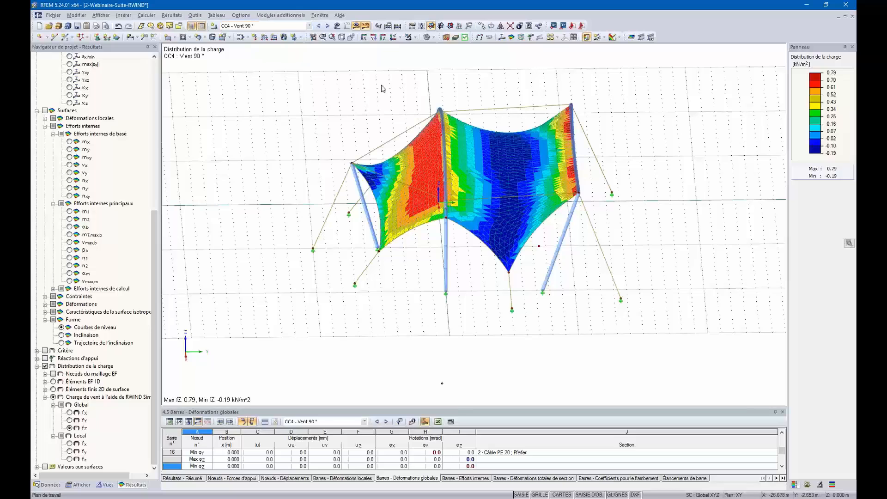
# - Switch to load case CC3 - Vent 0° and view its global fZ wind load distribution on the membrane
pyautogui.click(309, 25)
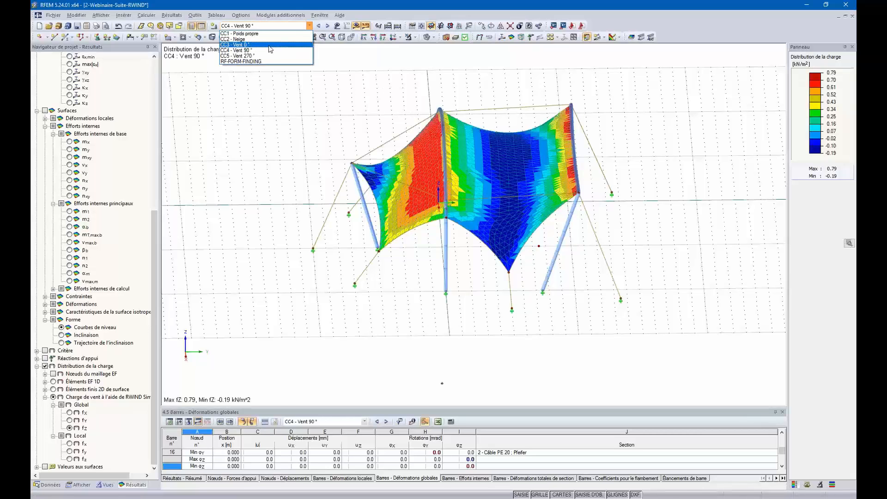
pyautogui.click(269, 45)
pyautogui.keyDown('ctrl'); pyautogui.moveTo(419, 87); pyautogui.dragTo(174, 237, button='middle'); pyautogui.keyUp('ctrl')
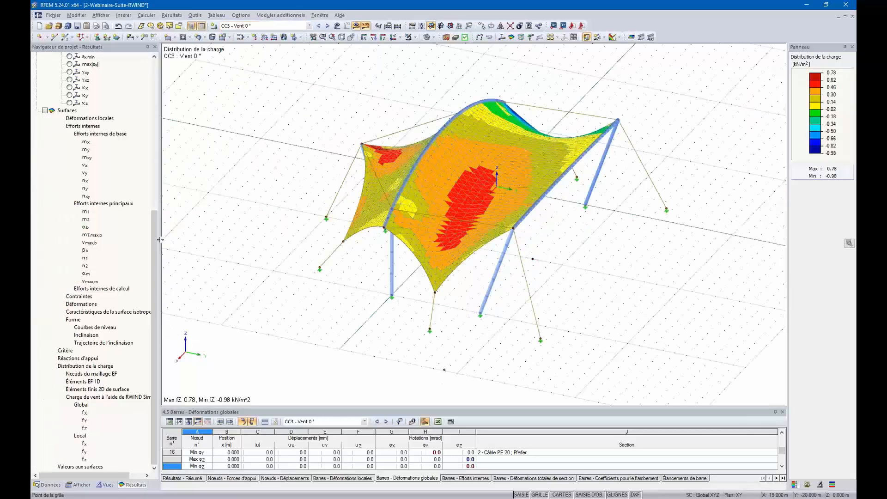
pyautogui.keyDown('ctrl'); pyautogui.moveTo(232, 260); pyautogui.dragTo(195, 248, button='middle'); pyautogui.keyUp('ctrl')
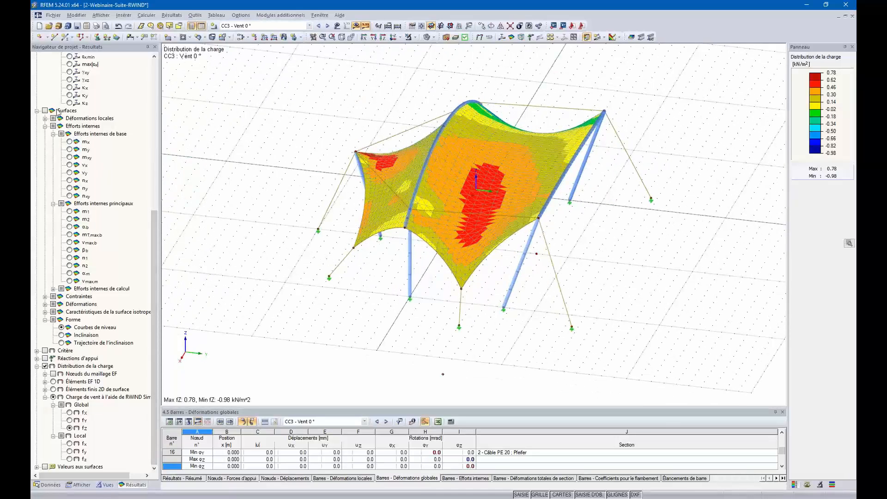
# - Display the surface results for CC3 as basic internal forces nx and ny, viewing the membrane from several sides
pyautogui.moveTo(154, 260); pyautogui.dragTo(160, 232)
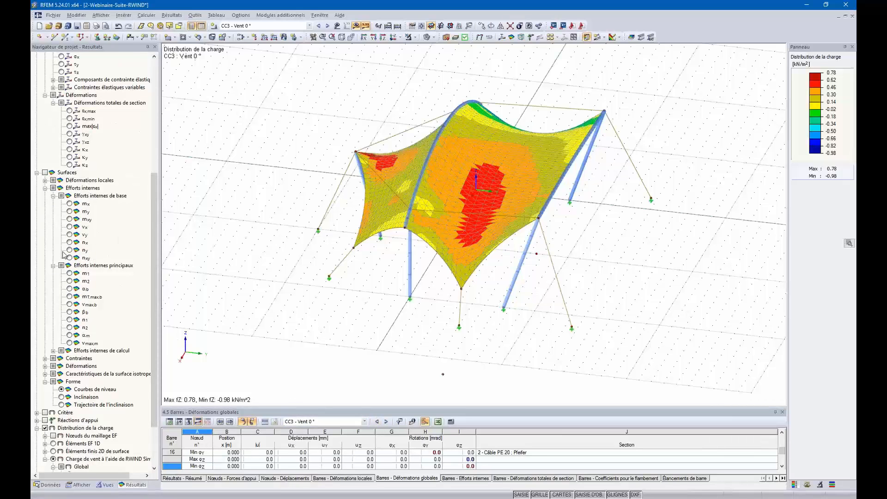
pyautogui.click(45, 173)
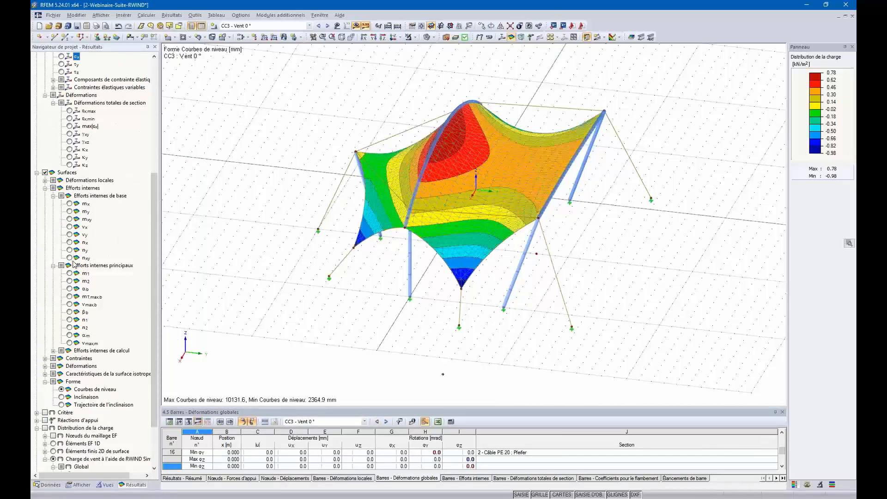
pyautogui.click(70, 243)
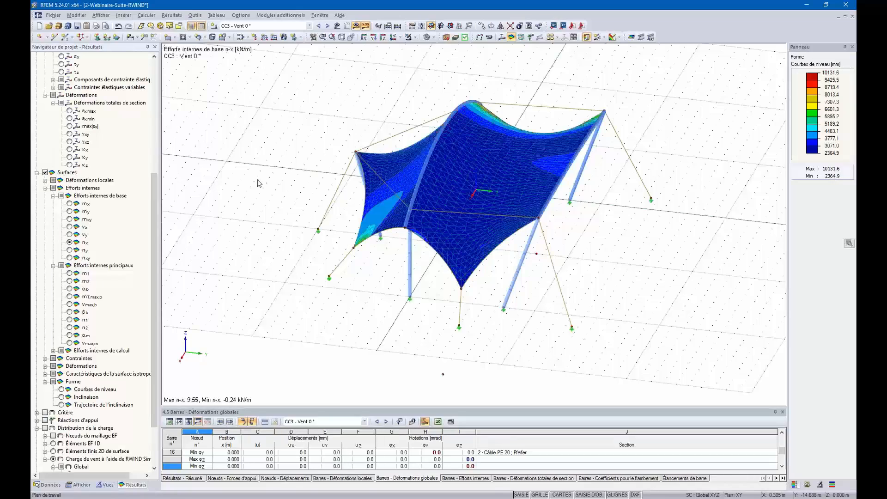
pyautogui.keyDown('ctrl'); pyautogui.moveTo(258, 182); pyautogui.dragTo(658, 276, button='middle'); pyautogui.keyUp('ctrl')
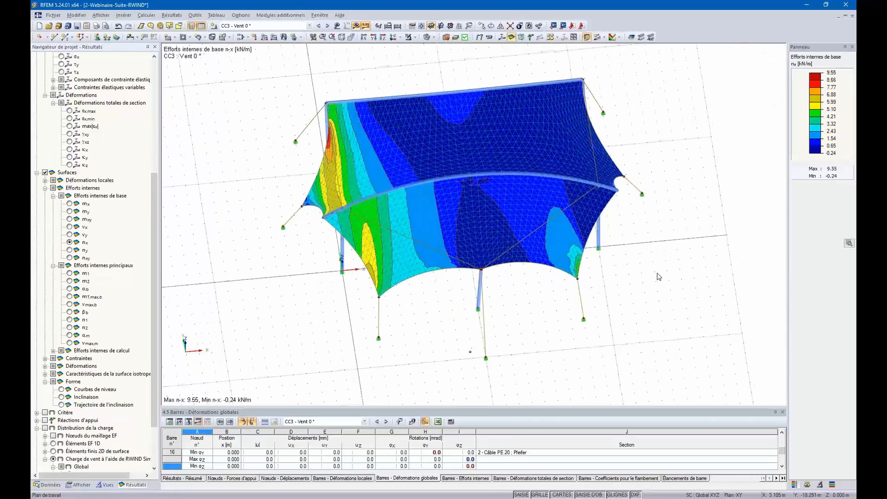
pyautogui.click(70, 250)
pyautogui.keyDown('ctrl'); pyautogui.moveTo(490, 267); pyautogui.dragTo(198, 248, button='middle'); pyautogui.keyUp('ctrl')
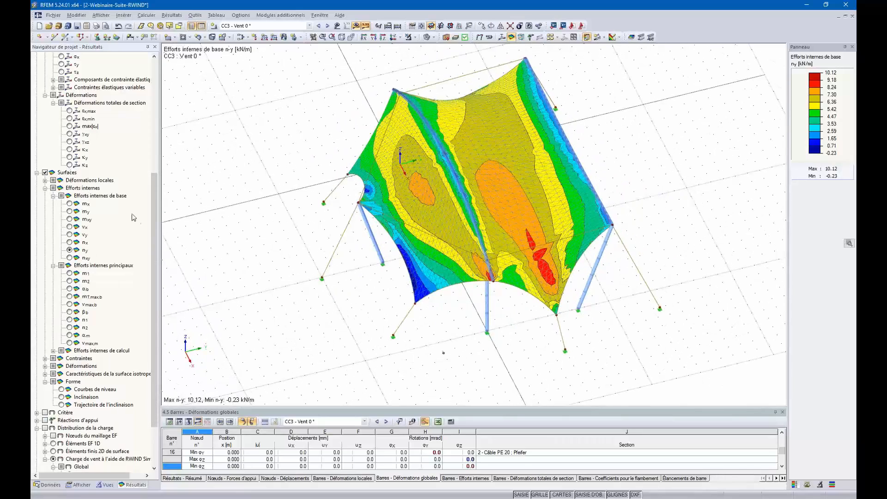
# - Display the global deformations u of the structure for the 0° wind case
pyautogui.scroll(8, 143, 212)
pyautogui.click(45, 56)
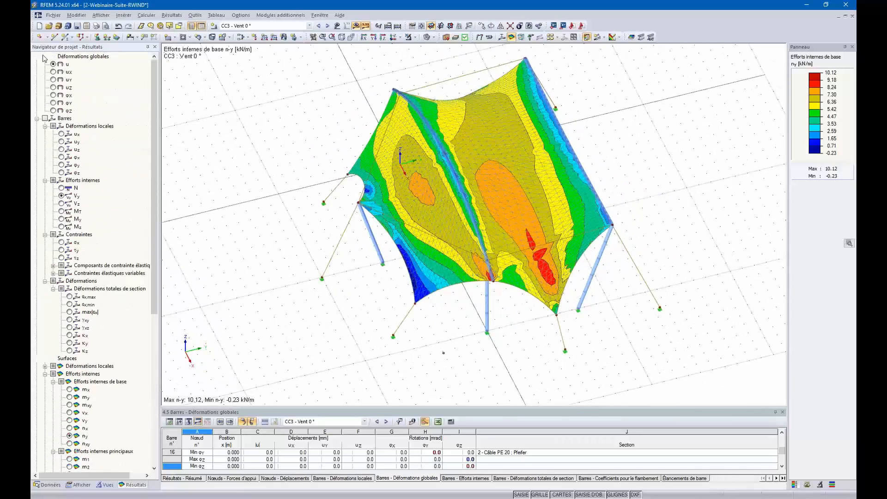
pyautogui.keyDown('ctrl'); pyautogui.moveTo(284, 214); pyautogui.dragTo(188, 287, button='middle'); pyautogui.keyUp('ctrl')
# - Display the membrane's form results as contour lines (Courbes de niveau)
pyautogui.scroll(-5, 146, 288)
pyautogui.scroll(-6, 147, 288)
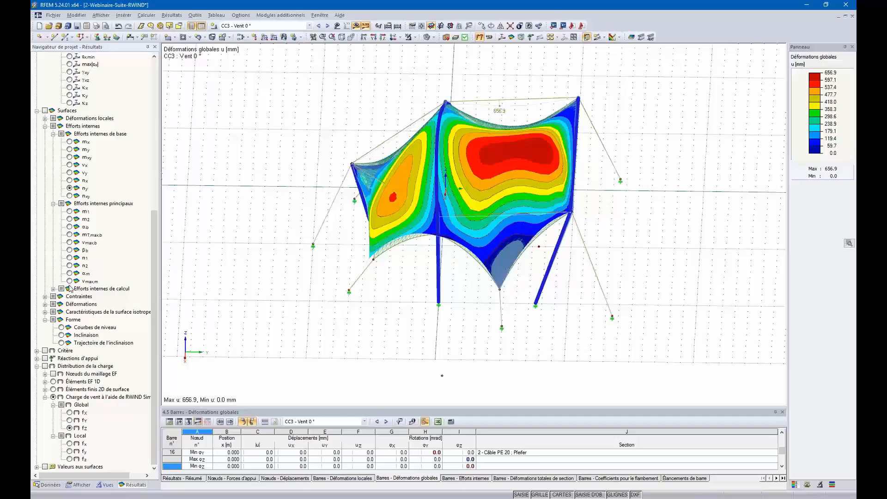
pyautogui.click(61, 327)
pyautogui.keyDown('ctrl'); pyautogui.moveTo(544, 257); pyautogui.dragTo(485, 301, button='middle'); pyautogui.keyUp('ctrl')
pyautogui.scroll(11, 131, 301)
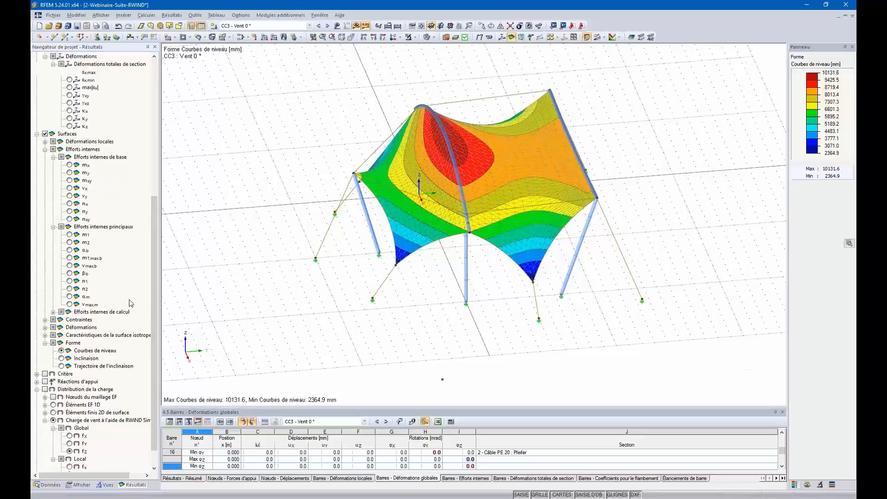
pyautogui.scroll(4, 185, 245)
# - Enable automatic creation of combinations in the model's general data
pyautogui.click(48, 485)
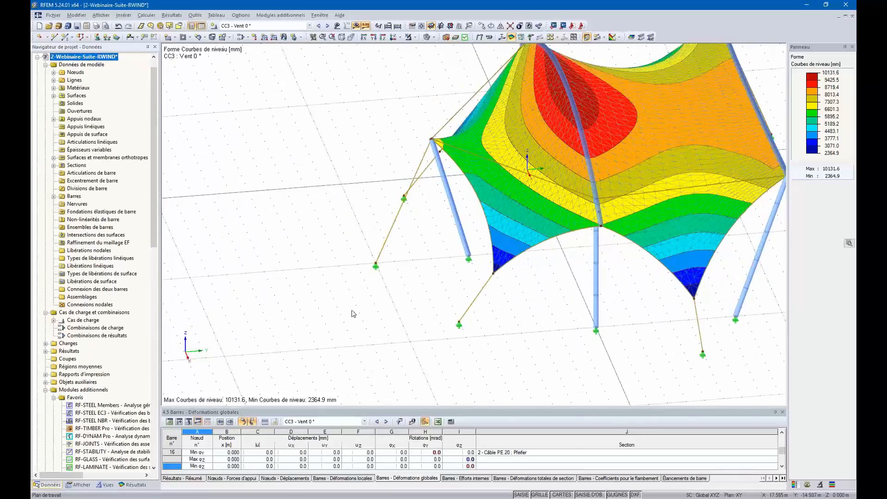
pyautogui.scroll(-5, 360, 319)
pyautogui.keyDown('ctrl'); pyautogui.moveTo(398, 324); pyautogui.dragTo(270, 328, button='middle'); pyautogui.keyUp('ctrl')
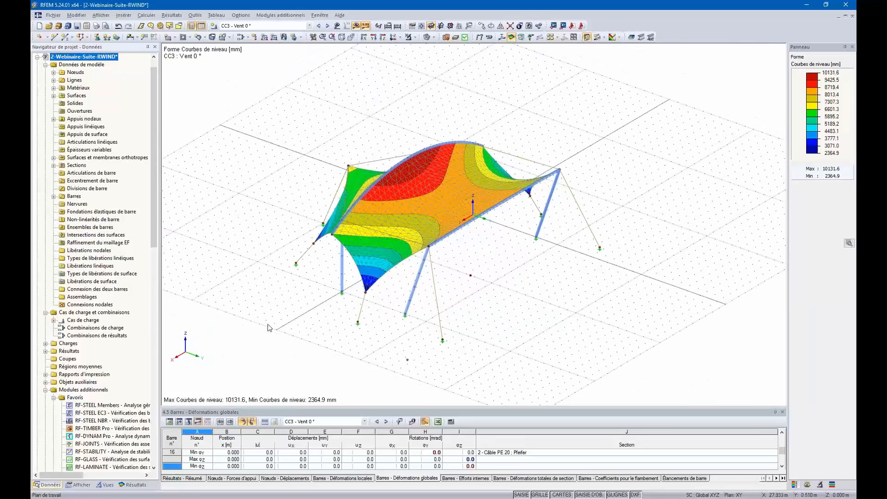
pyautogui.rightClick(72, 66)
pyautogui.click(113, 84)
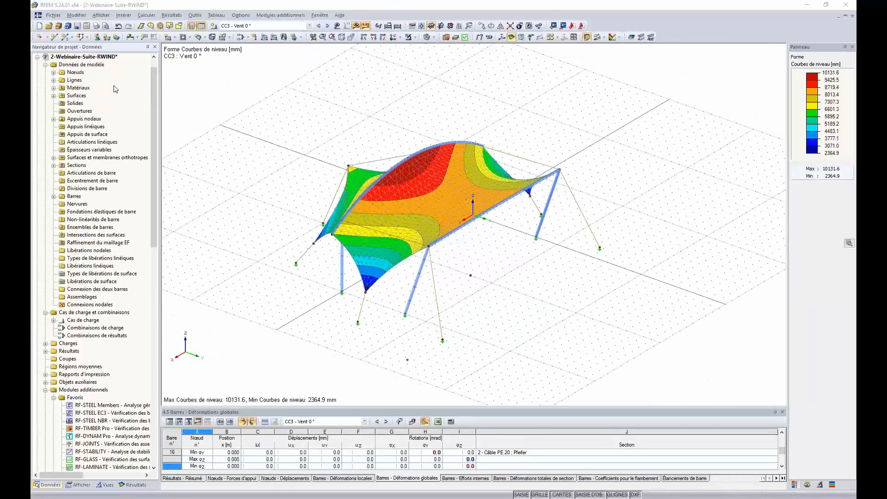
pyautogui.click(436, 264)
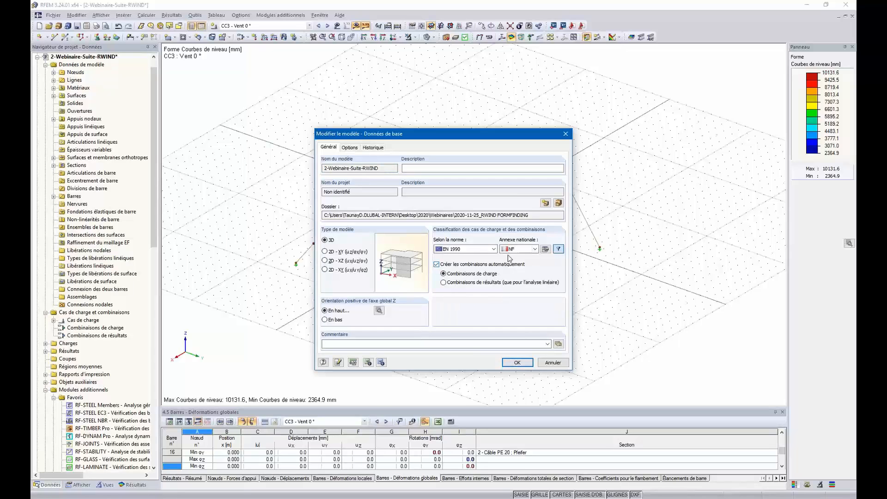
pyautogui.click(523, 362)
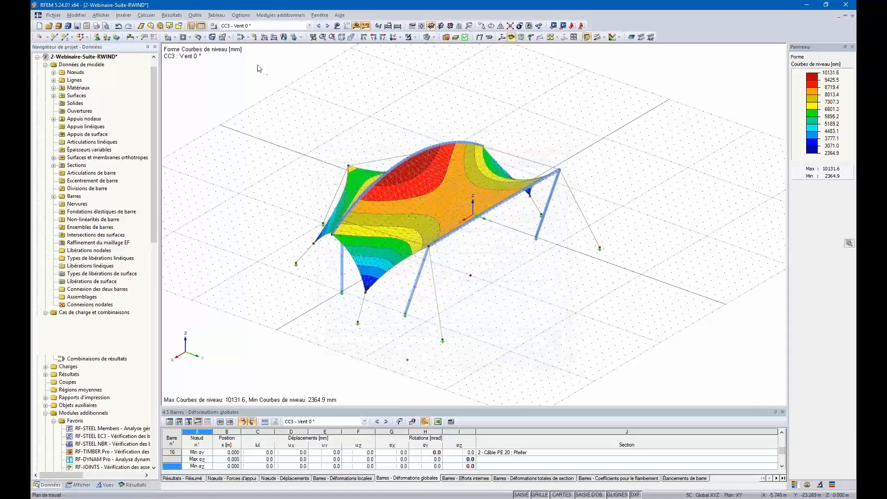
# - Open the load cases and combinations settings and review the actions A2 Neige and A3 Vent
pyautogui.click(241, 38)
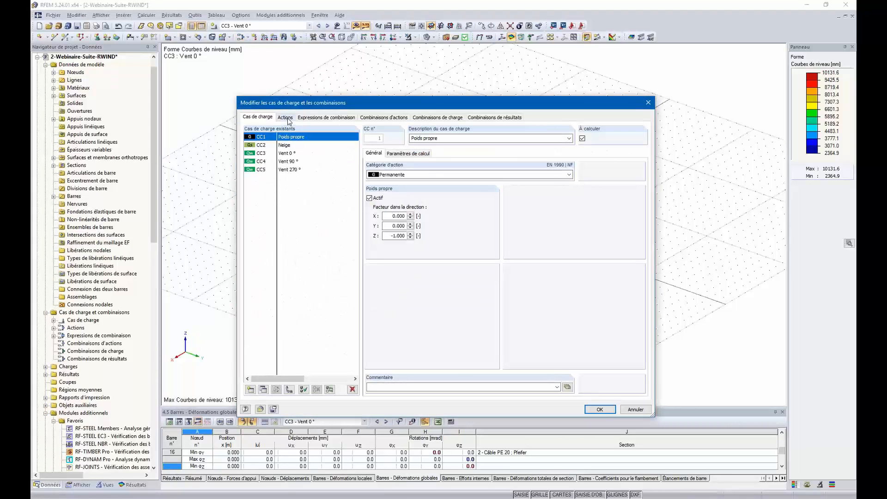
pyautogui.click(285, 118)
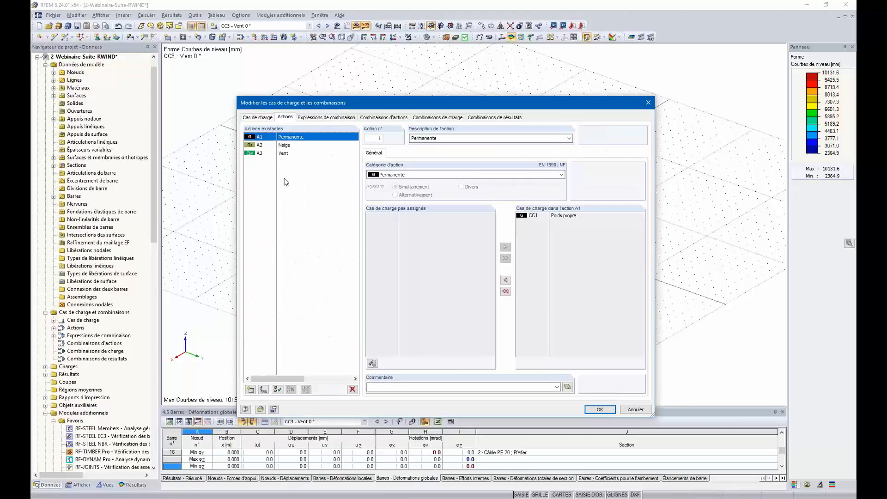
pyautogui.click(285, 145)
pyautogui.click(284, 153)
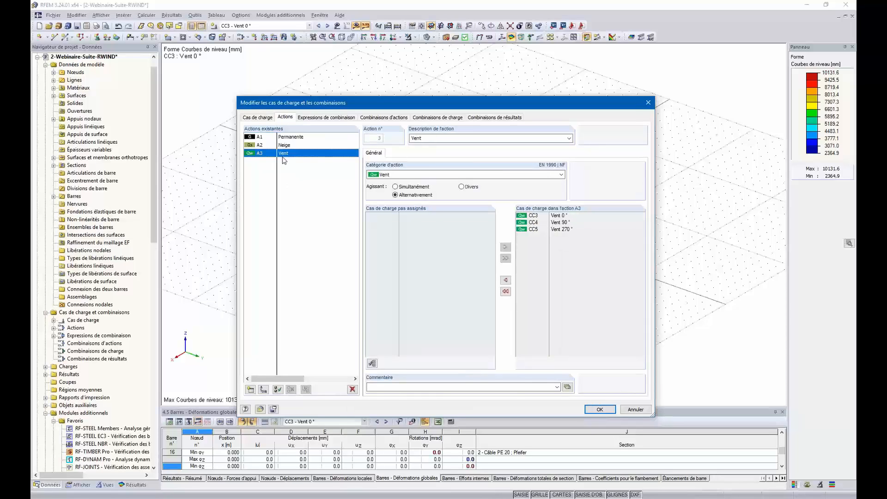
# - Deactivate the three ELS combination expressions EC2 to EC4, leaving only the ELU expression in use
pyautogui.click(325, 119)
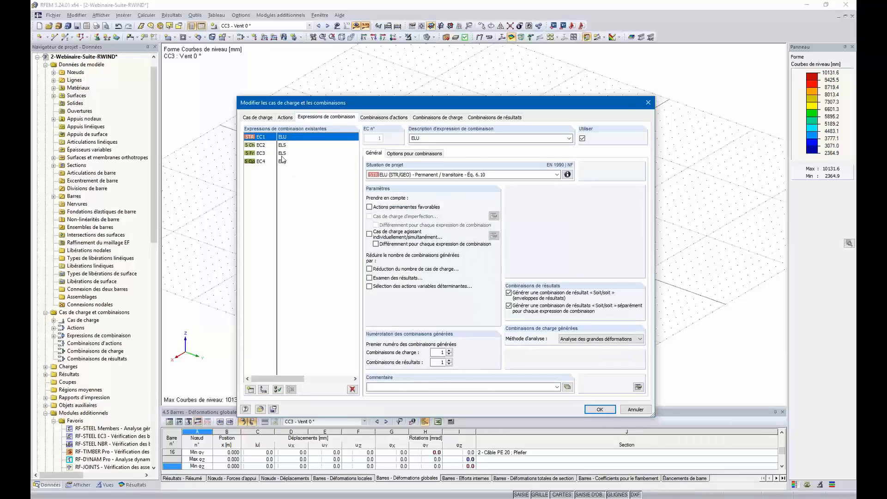
pyautogui.moveTo(266, 147); pyautogui.dragTo(345, 182)
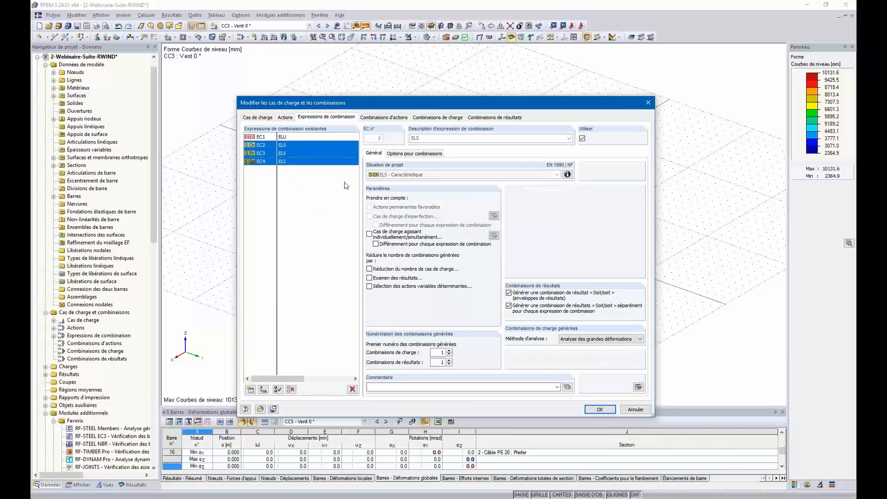
pyautogui.click(582, 139)
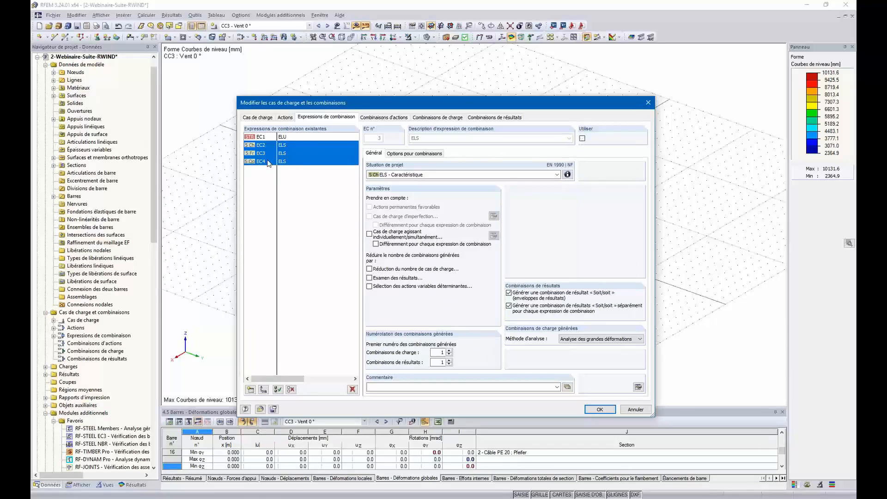
# - Exclude action combination CA3 (1.35G + 1.50Qs + 0.90Qw) from use
pyautogui.click(378, 119)
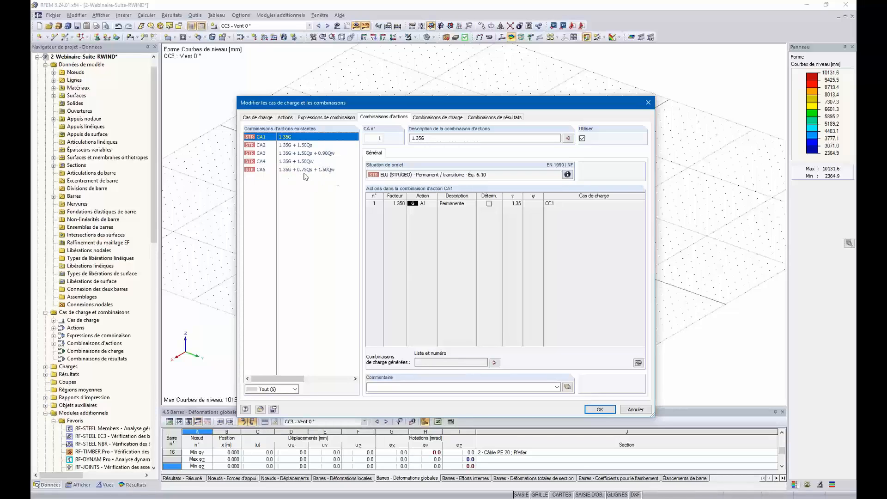
pyautogui.click(329, 154)
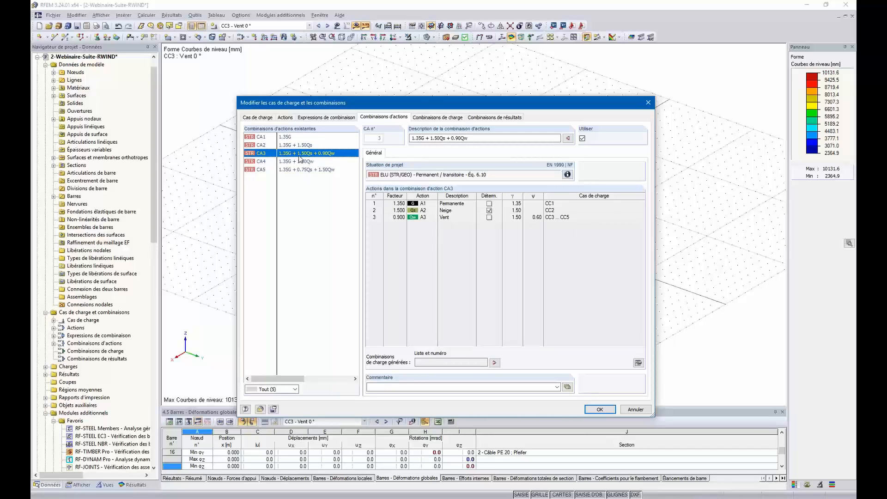
pyautogui.click(582, 138)
# - Generate the load combinations and review the load cases and factors in CO2 and CO5 to CO8
pyautogui.click(441, 118)
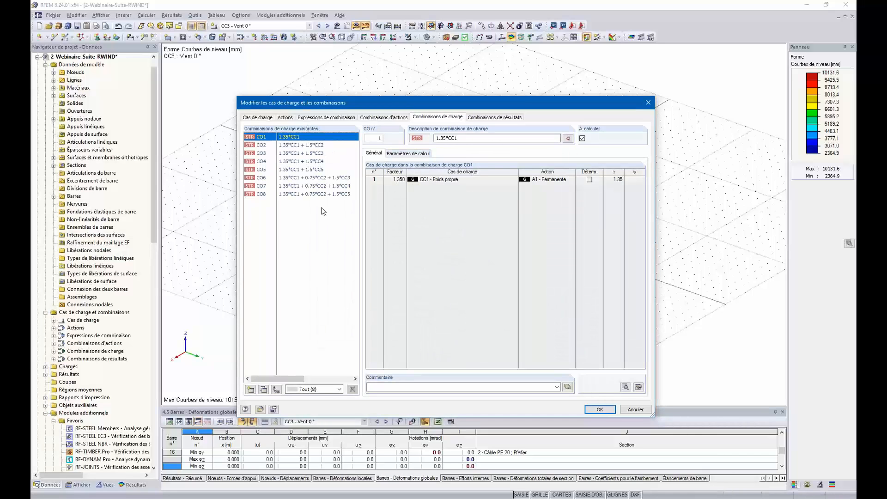
pyautogui.click(315, 144)
pyautogui.click(315, 169)
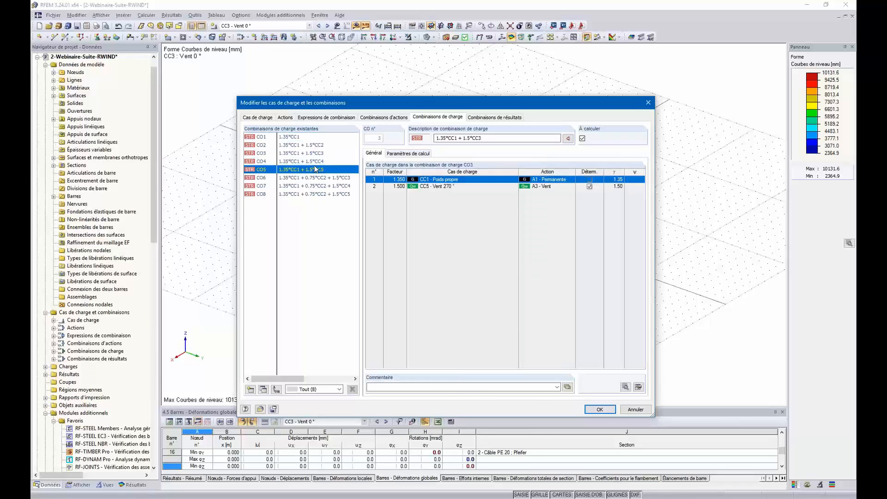
pyautogui.click(316, 178)
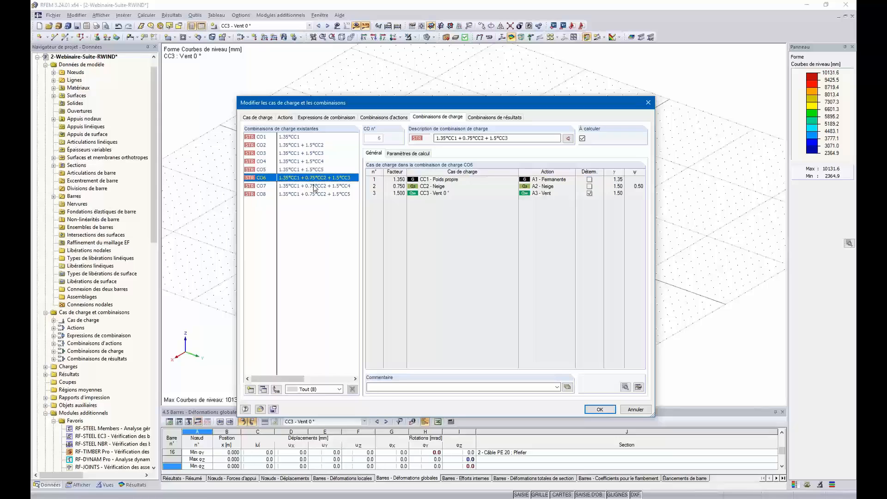
pyautogui.click(314, 186)
pyautogui.click(312, 193)
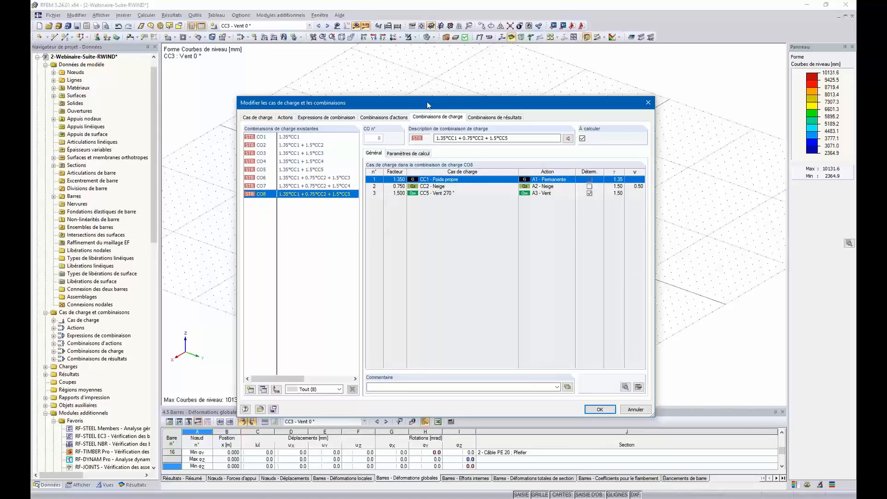
# - Check the calculation parameters of load combination CO8 and accept the load case and combination settings
pyautogui.moveTo(428, 105); pyautogui.dragTo(439, 73)
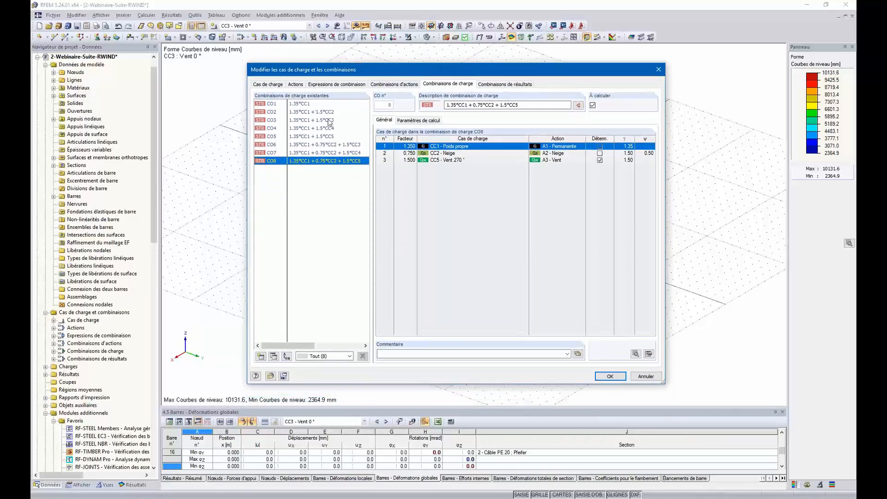
pyautogui.click(416, 121)
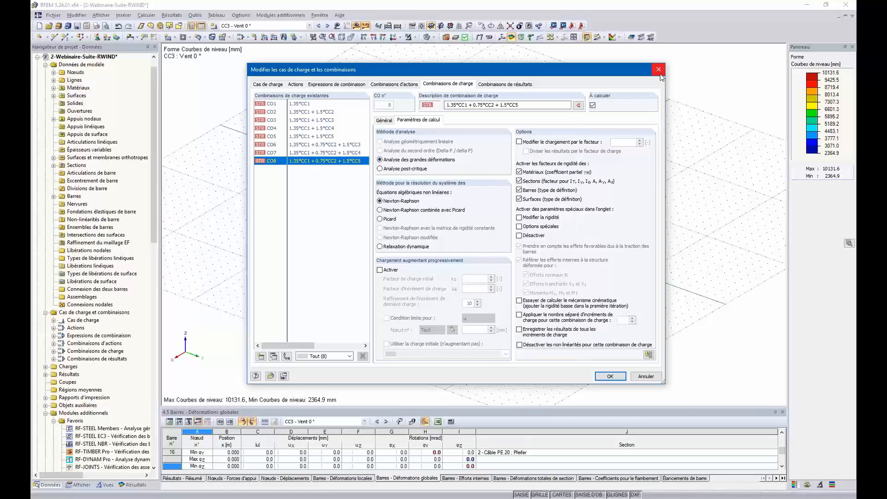
pyautogui.click(611, 375)
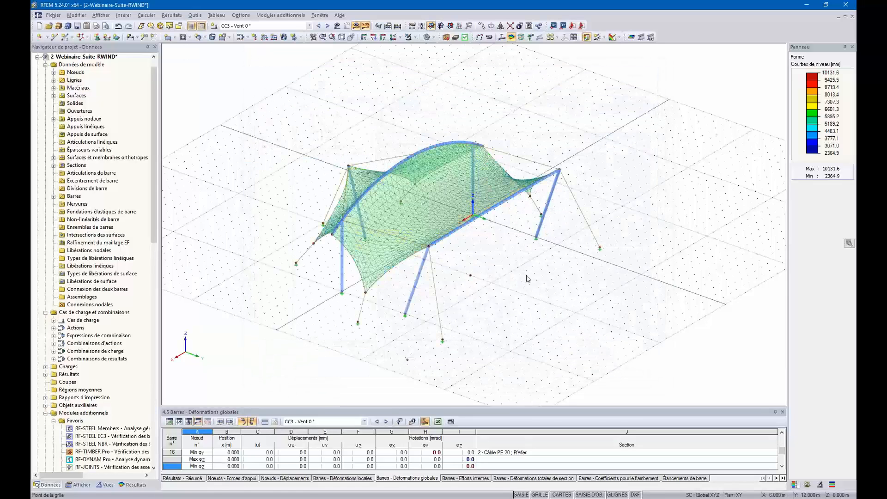
# - Make load combination CO8 (1.35*CC1 + 0.75*CC2 + 1.5*CC5) the current one for the model
pyautogui.click(309, 26)
pyautogui.click(401, 111)
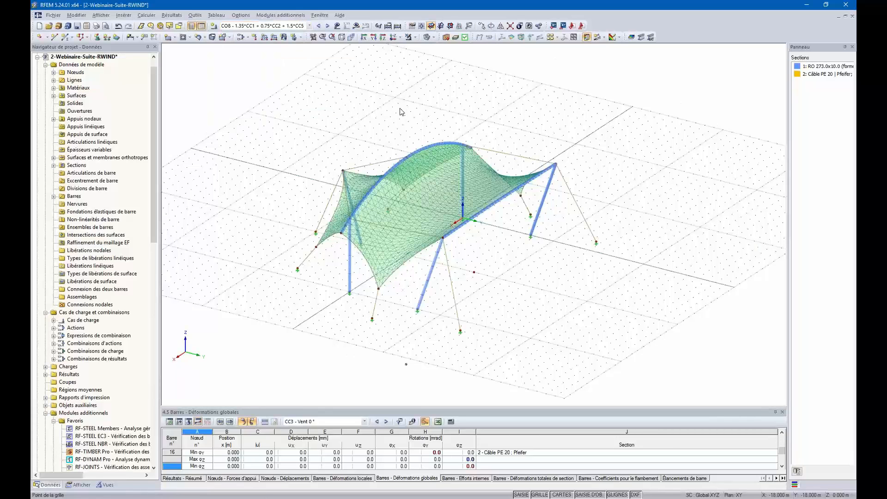
pyautogui.keyDown('ctrl'); pyautogui.moveTo(518, 119); pyautogui.dragTo(416, 139, button='middle'); pyautogui.keyUp('ctrl')
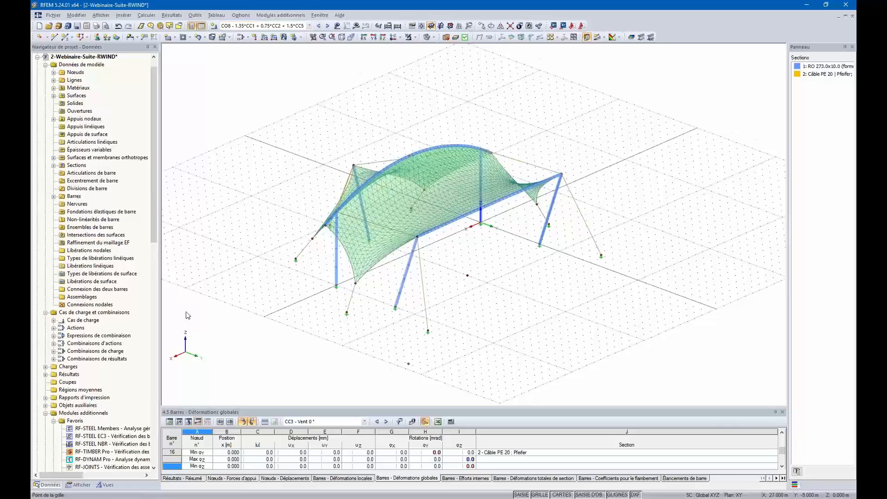
pyautogui.click(79, 485)
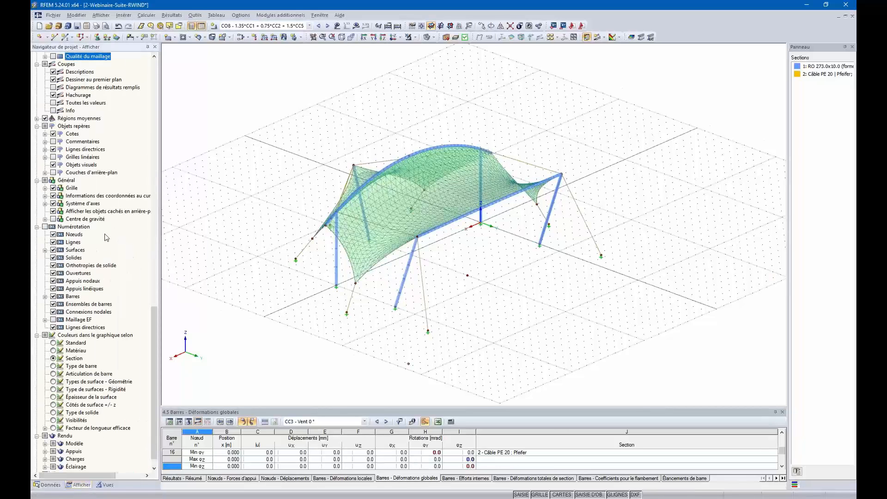
pyautogui.click(48, 485)
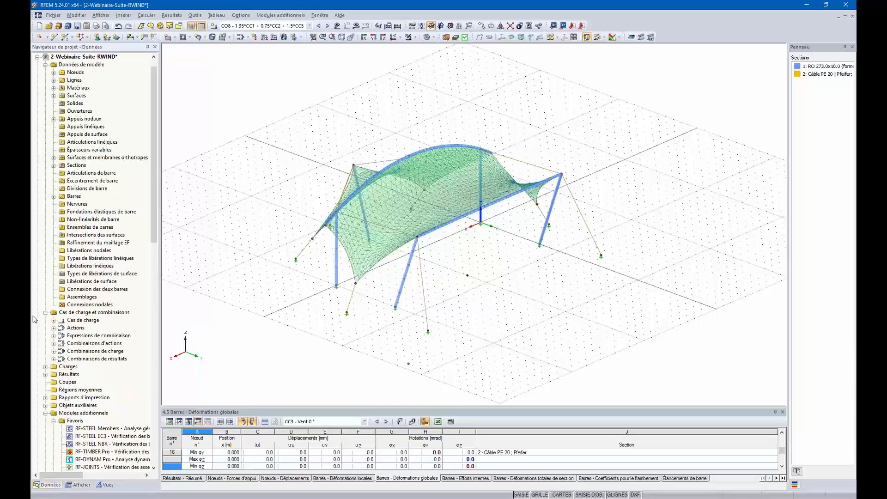
# - Switch to the calculated project 3-Webinaire-fin
pyautogui.scroll(-2, 65, 299)
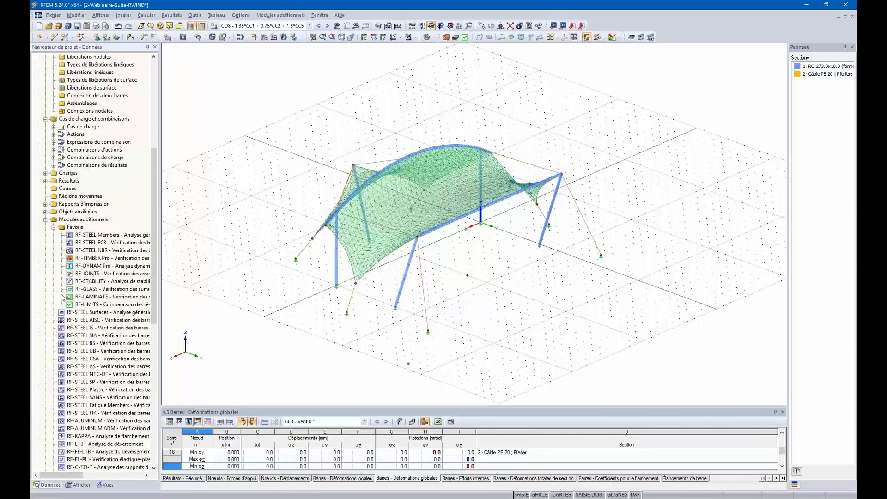
pyautogui.scroll(-14, 55, 231)
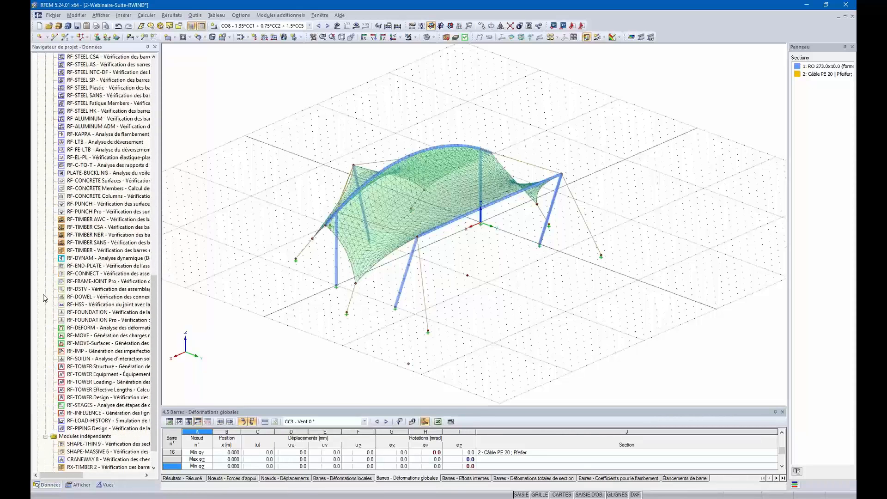
pyautogui.doubleClick(70, 443)
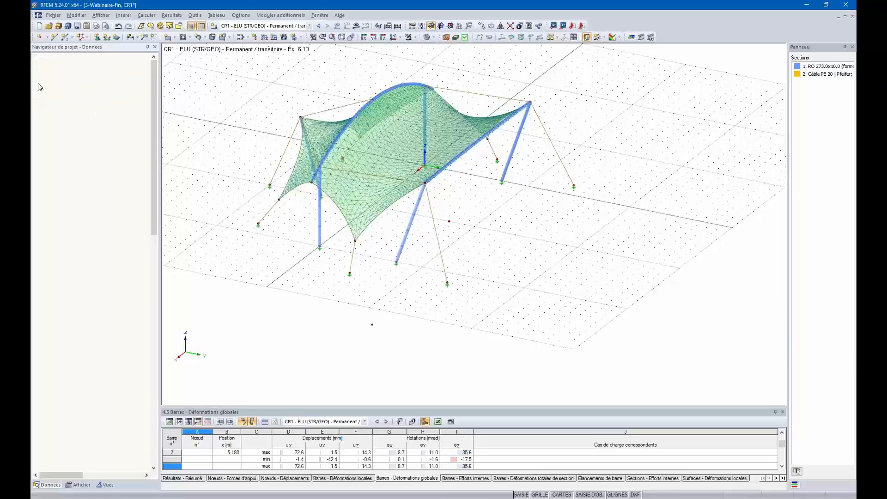
# - Display the global deformations u for result combination CR1 (ELU STR/GEO) and inspect the structure from several angles
pyautogui.click(309, 26)
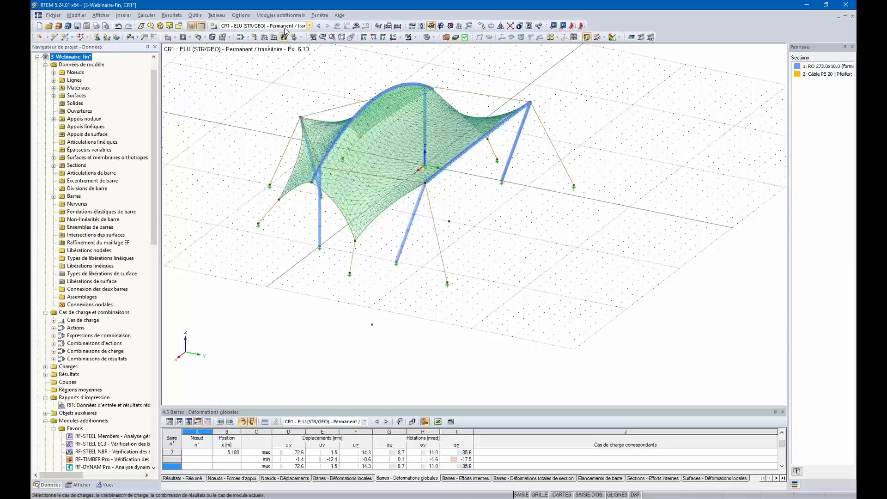
pyautogui.click(358, 27)
pyautogui.click(357, 26)
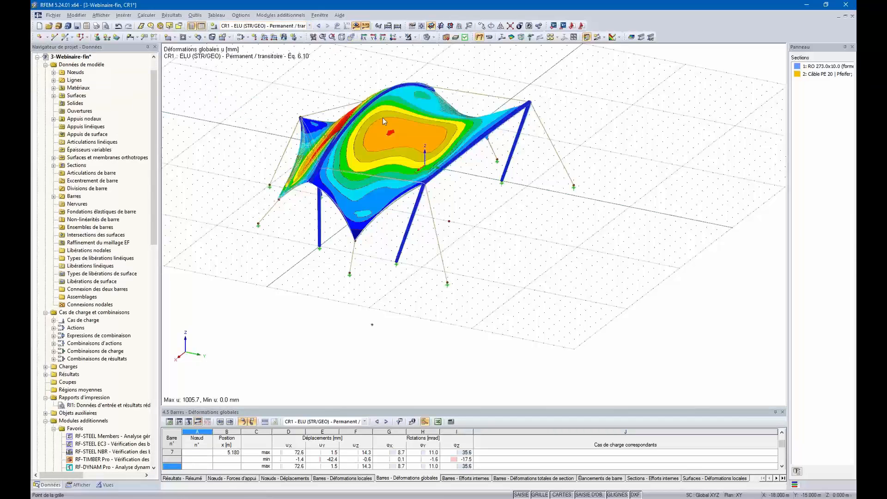
pyautogui.keyDown('ctrl'); pyautogui.moveTo(532, 210); pyautogui.dragTo(525, 247, button='middle'); pyautogui.keyUp('ctrl')
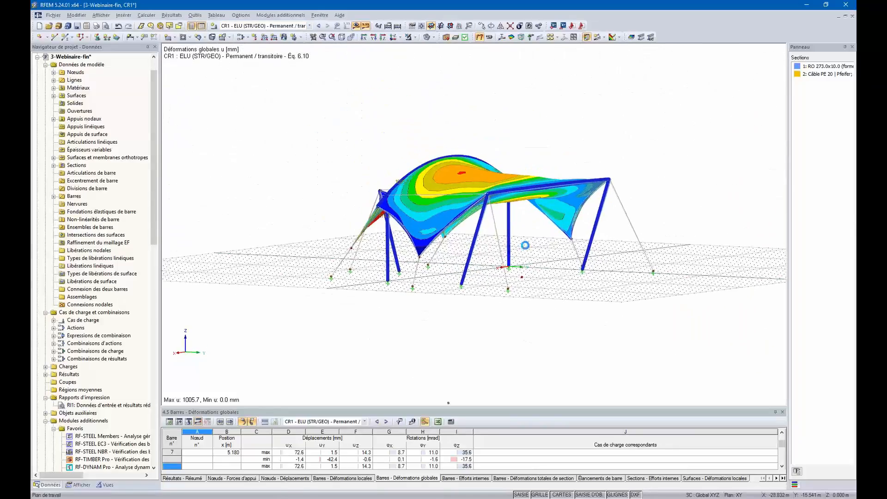
pyautogui.keyDown('ctrl'); pyautogui.moveTo(525, 280); pyautogui.dragTo(356, 306, button='middle'); pyautogui.keyUp('ctrl')
pyautogui.keyDown('ctrl'); pyautogui.moveTo(628, 308); pyautogui.dragTo(615, 310, button='middle'); pyautogui.keyUp('ctrl')
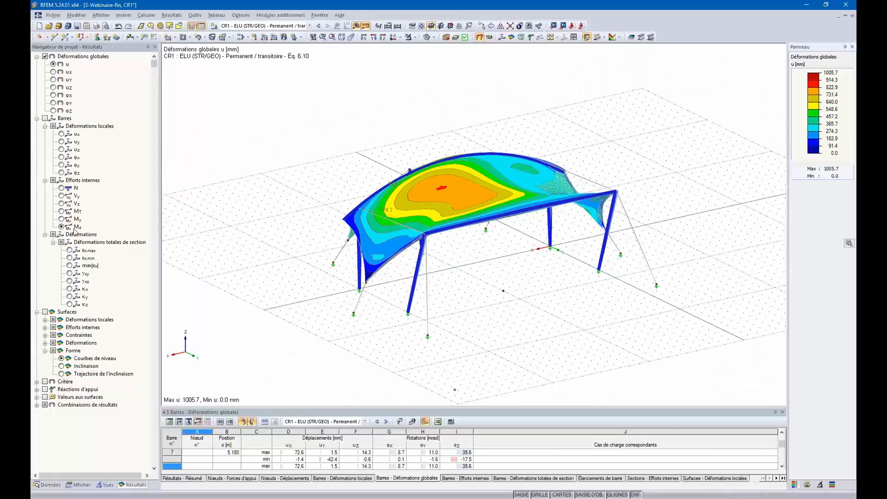
pyautogui.keyDown('ctrl'); pyautogui.moveTo(176, 185); pyautogui.dragTo(295, 212, button='middle'); pyautogui.keyUp('ctrl')
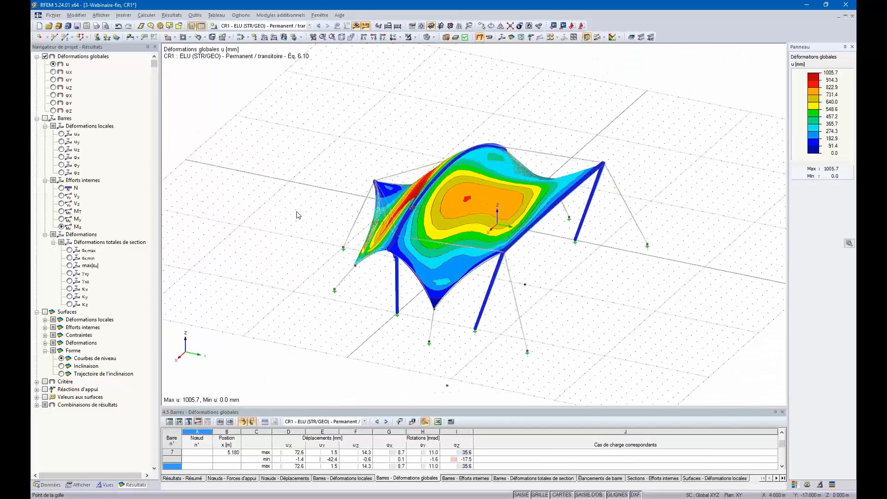
# - Display the global deformations for load combination CO2 (1.35*CC1 + 1.5*CC2) and examine the membrane from several angles
pyautogui.click(298, 27)
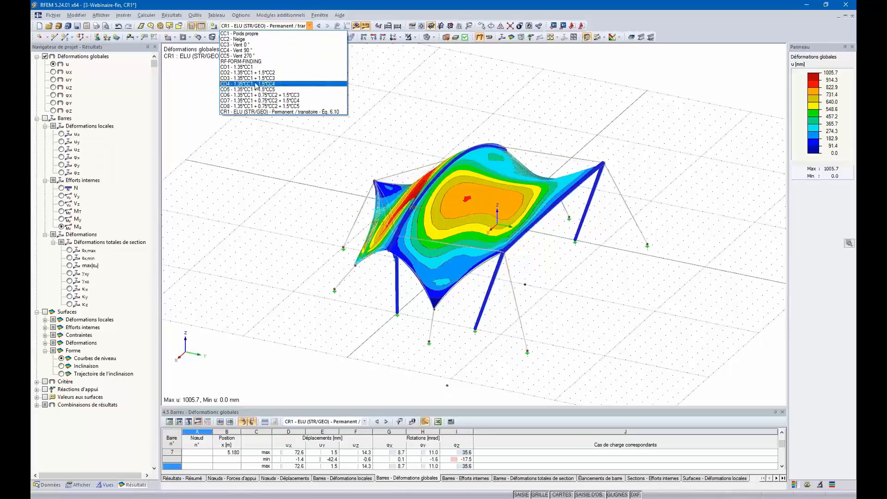
pyautogui.click(255, 77)
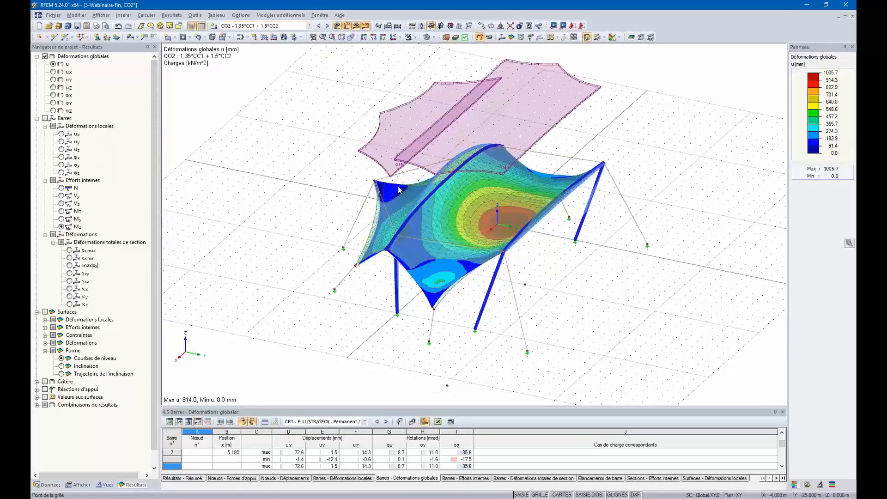
pyautogui.keyDown('ctrl'); pyautogui.moveTo(400, 189); pyautogui.dragTo(384, 194, button='middle'); pyautogui.keyUp('ctrl')
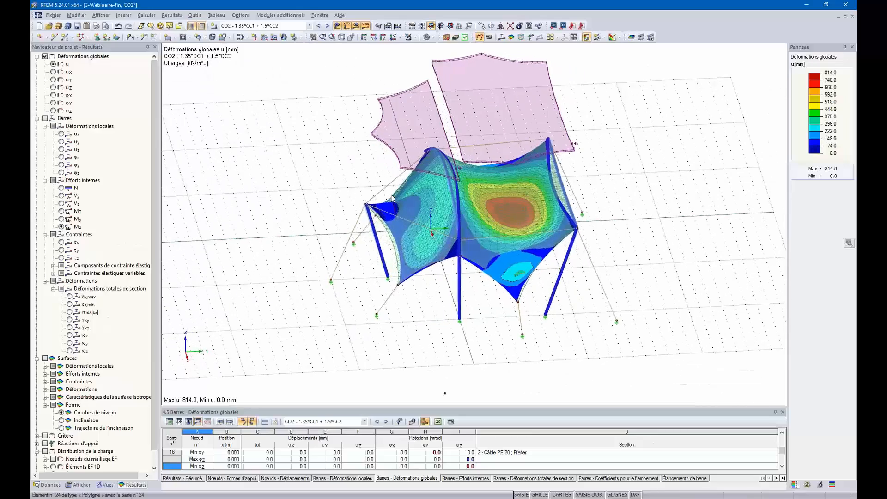
pyautogui.keyDown('ctrl'); pyautogui.moveTo(517, 206); pyautogui.dragTo(429, 225, button='middle'); pyautogui.keyUp('ctrl')
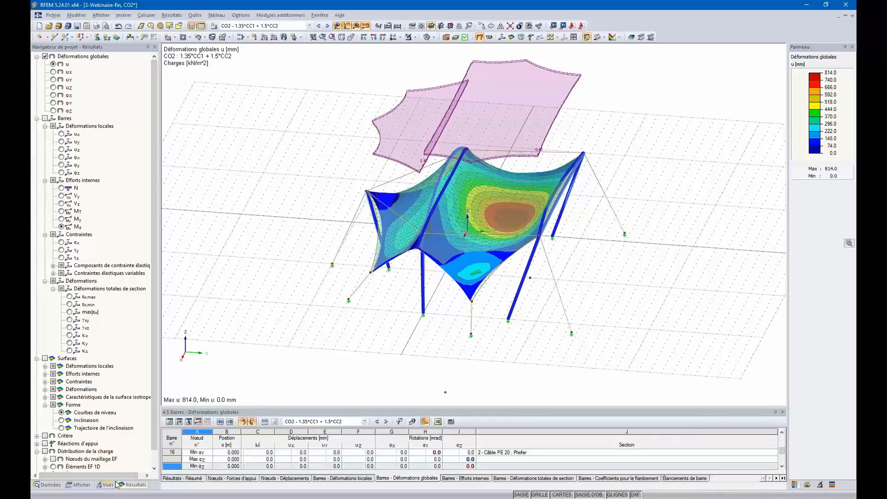
# - Display the membrane's shape as level contours and enable contour lines at a 0.100 cm interval
pyautogui.scroll(-1, 69, 392)
pyautogui.click(61, 397)
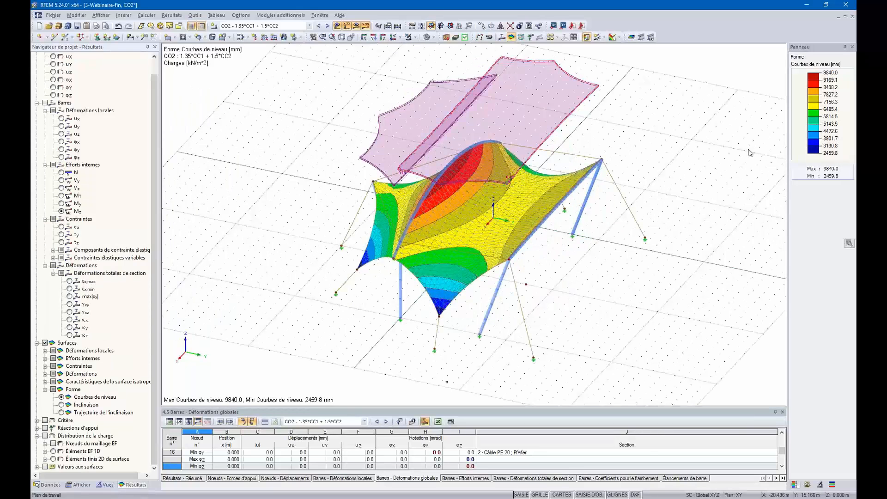
pyautogui.click(849, 244)
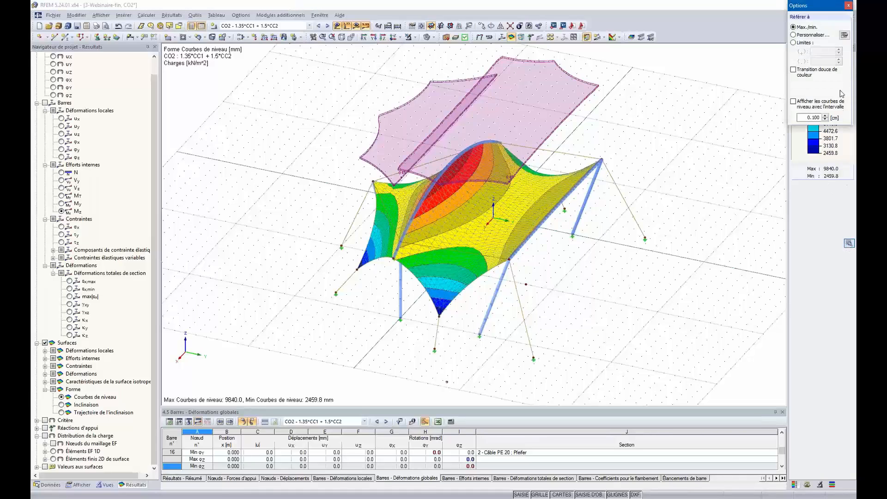
pyautogui.click(793, 101)
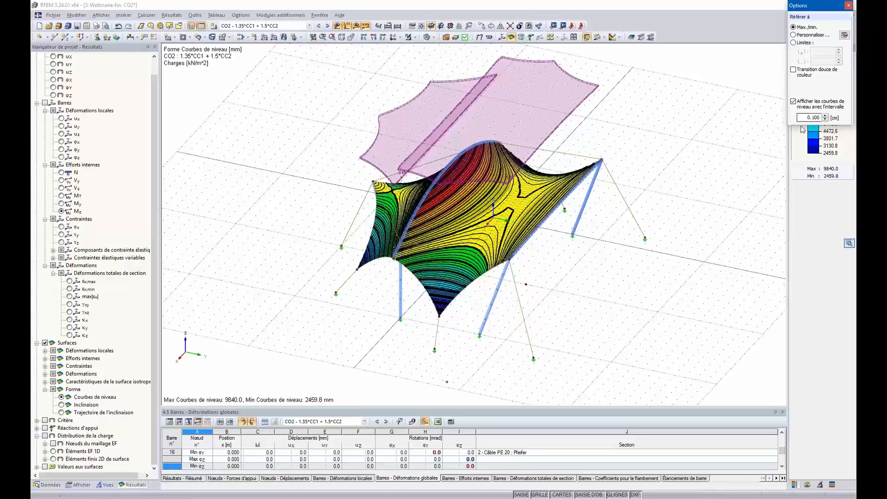
pyautogui.keyDown('ctrl'); pyautogui.moveTo(581, 242); pyautogui.dragTo(518, 183, button='middle'); pyautogui.keyUp('ctrl')
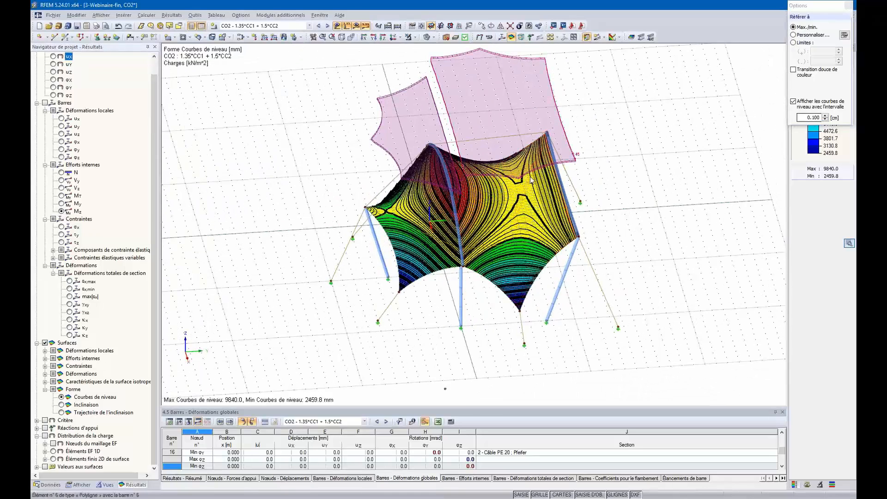
# - Set the contour line interval to 0.05 cm and examine the denser lines on the membrane
pyautogui.doubleClick(816, 117)
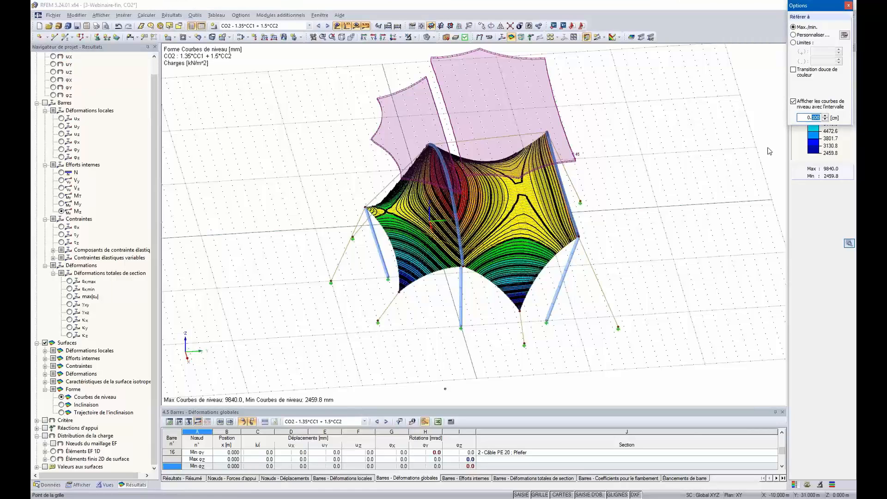
pyautogui.write('05')
pyautogui.scroll(3, 541, 188)
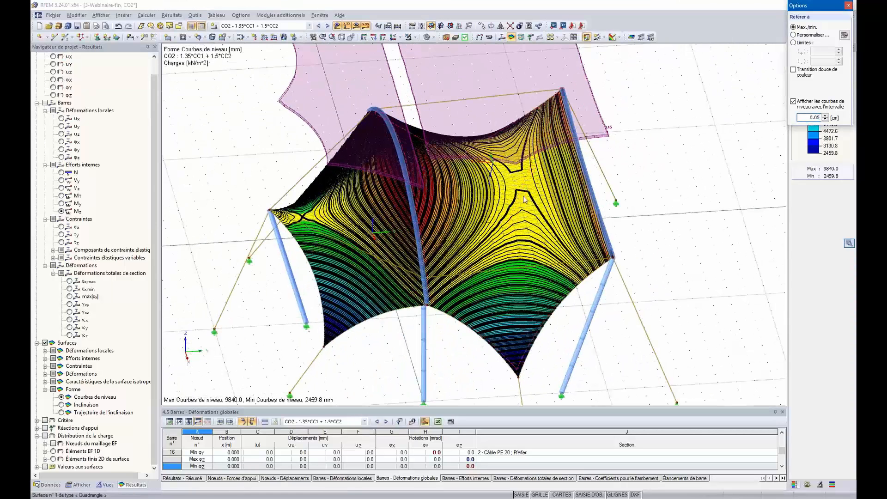
pyautogui.scroll(-3, 525, 181)
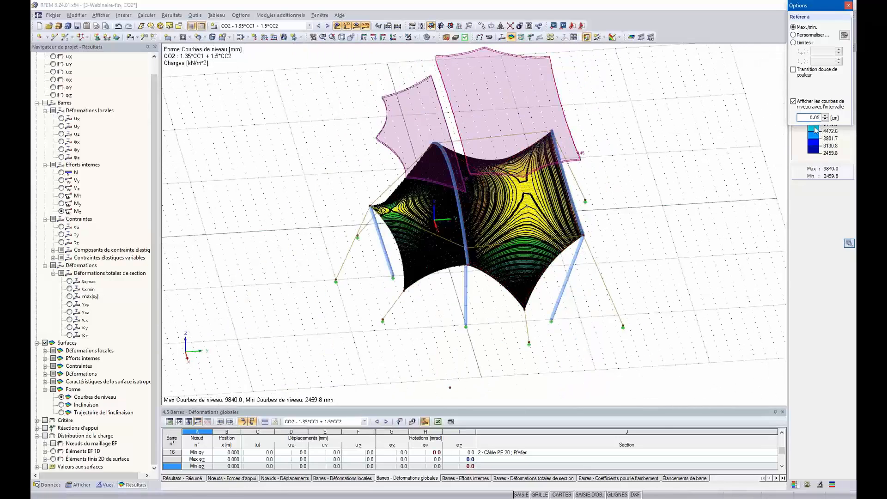
# - Turn off the interval contour lines, close the display options and view the coloured shape contours from the side
pyautogui.click(805, 105)
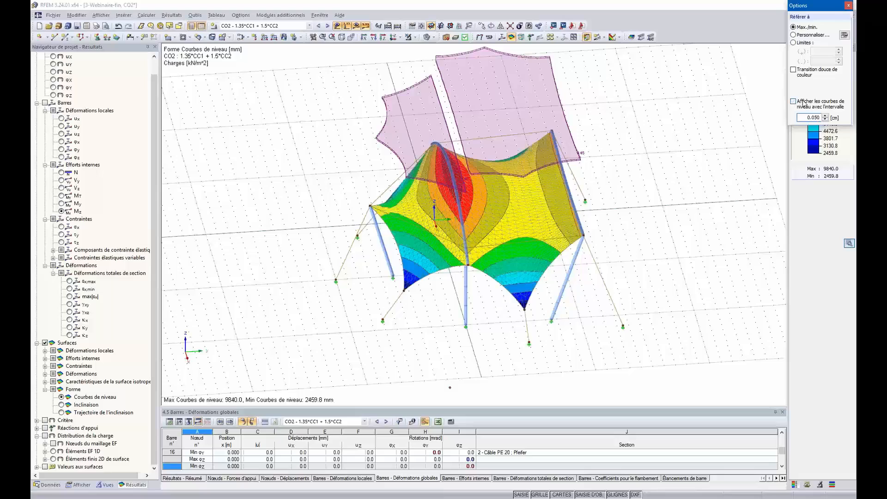
pyautogui.click(848, 5)
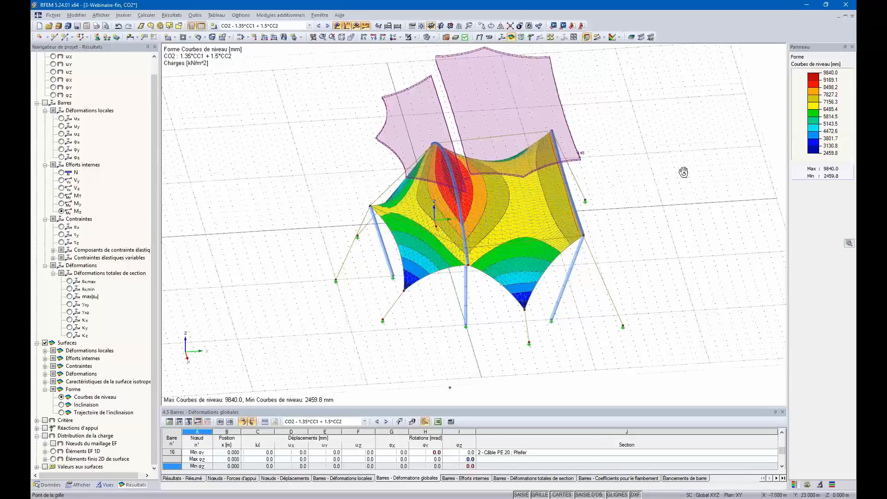
pyautogui.keyDown('ctrl'); pyautogui.moveTo(683, 172); pyautogui.dragTo(531, 206, button='middle'); pyautogui.keyUp('ctrl')
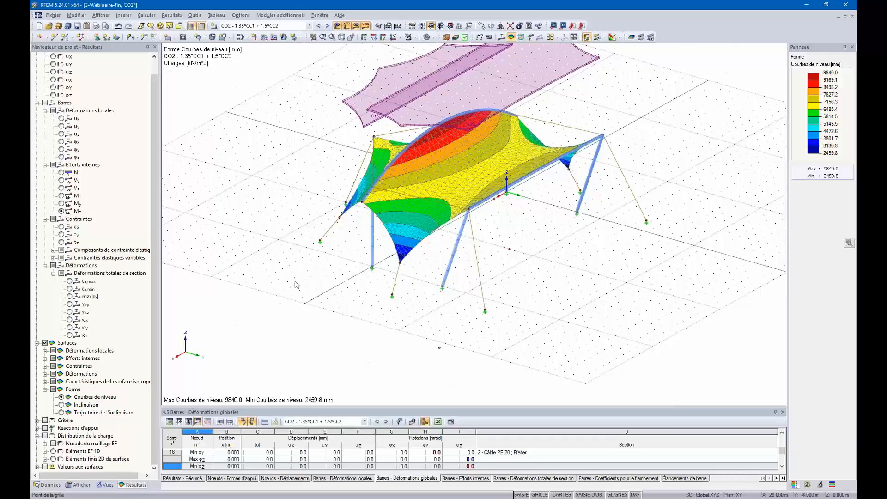
pyautogui.keyDown('ctrl'); pyautogui.moveTo(357, 315); pyautogui.dragTo(343, 301, button='middle'); pyautogui.keyUp('ctrl')
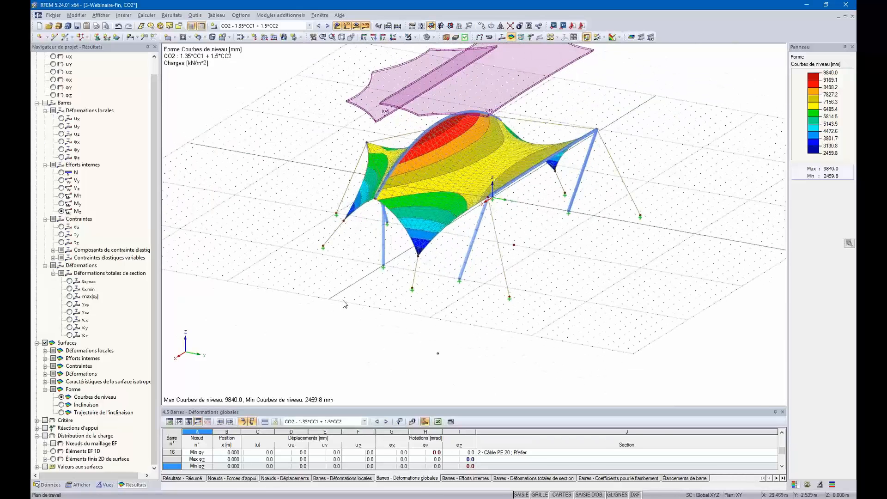
# - Open the RF-STABILITY add-on module from the project data, declining the FE mesh division for straight members
pyautogui.click(50, 485)
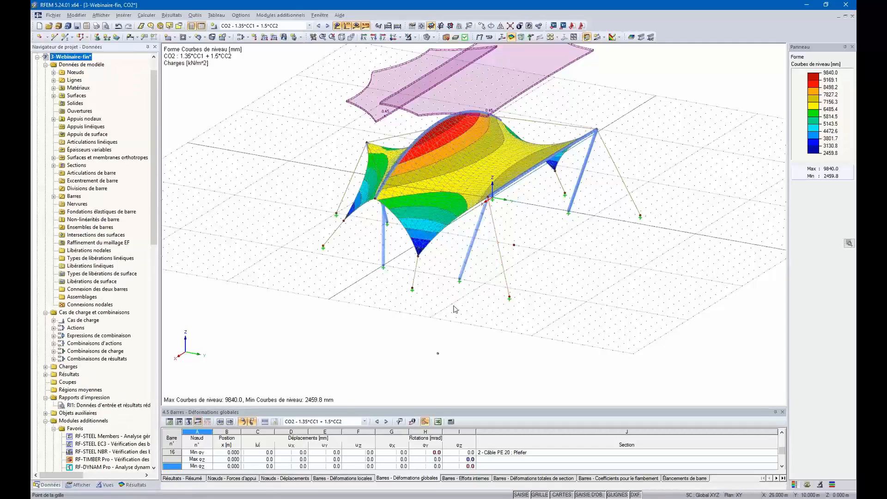
pyautogui.moveTo(455, 308); pyautogui.dragTo(450, 333, button='middle')
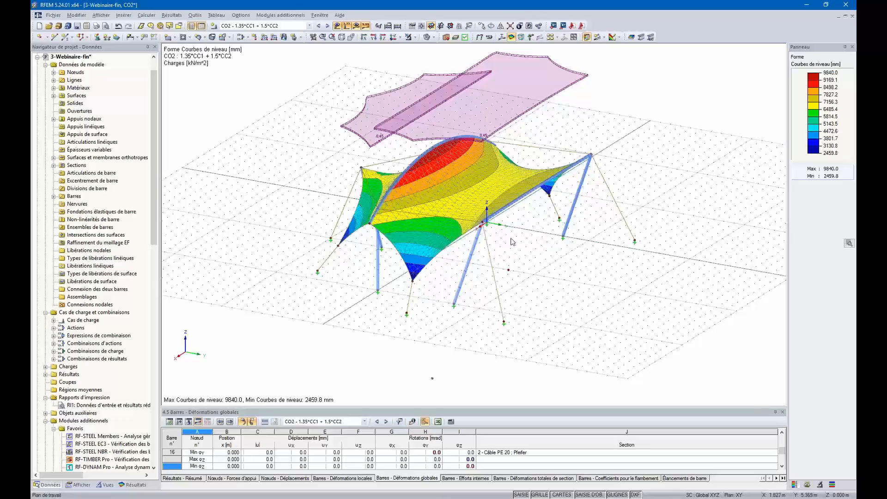
pyautogui.keyDown('ctrl'); pyautogui.moveTo(586, 293); pyautogui.dragTo(528, 329, button='middle'); pyautogui.keyUp('ctrl')
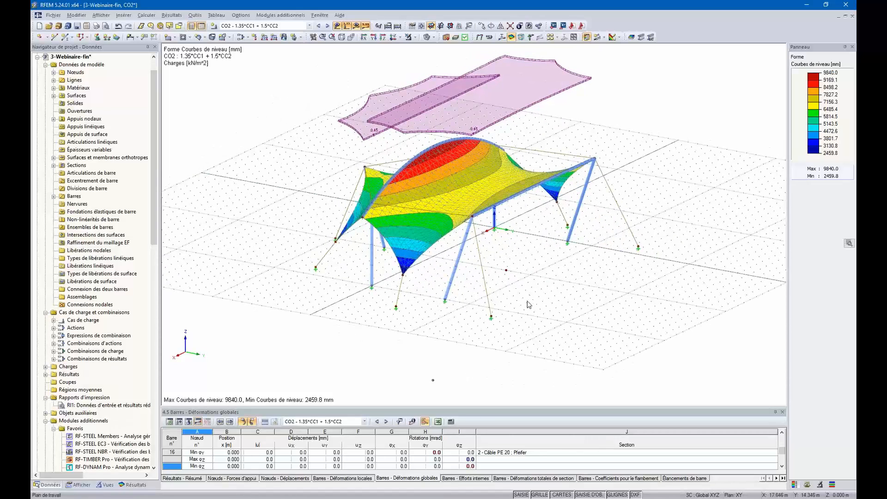
pyautogui.keyDown('ctrl'); pyautogui.moveTo(532, 299); pyautogui.dragTo(542, 273, button='middle'); pyautogui.keyUp('ctrl')
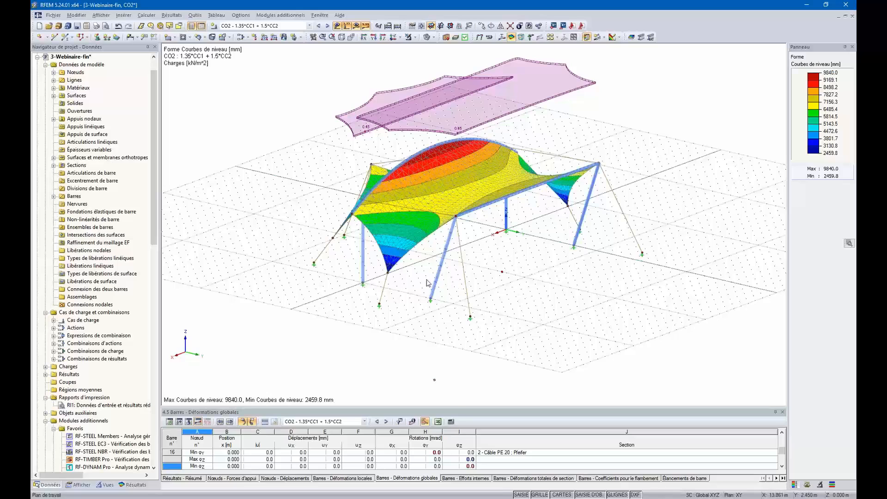
pyautogui.keyDown('ctrl'); pyautogui.moveTo(331, 306); pyautogui.dragTo(383, 311, button='middle'); pyautogui.keyUp('ctrl')
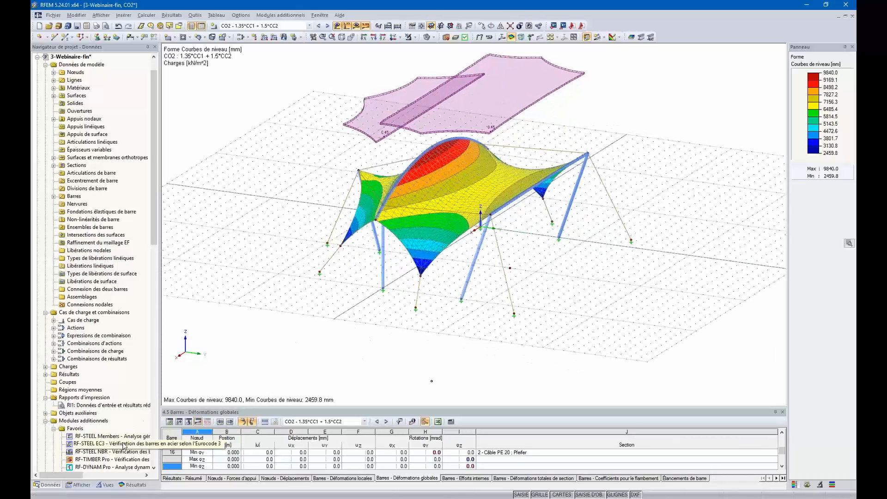
pyautogui.moveTo(346, 370)
pyautogui.keyDown('ctrl'); pyautogui.mouseDown(button='middle')
pyautogui.moveTo(482, 349)
pyautogui.moveTo(451, 367)
pyautogui.moveTo(368, 364)
pyautogui.moveTo(337, 380)
pyautogui.mouseUp(button='middle'); pyautogui.keyUp('ctrl')
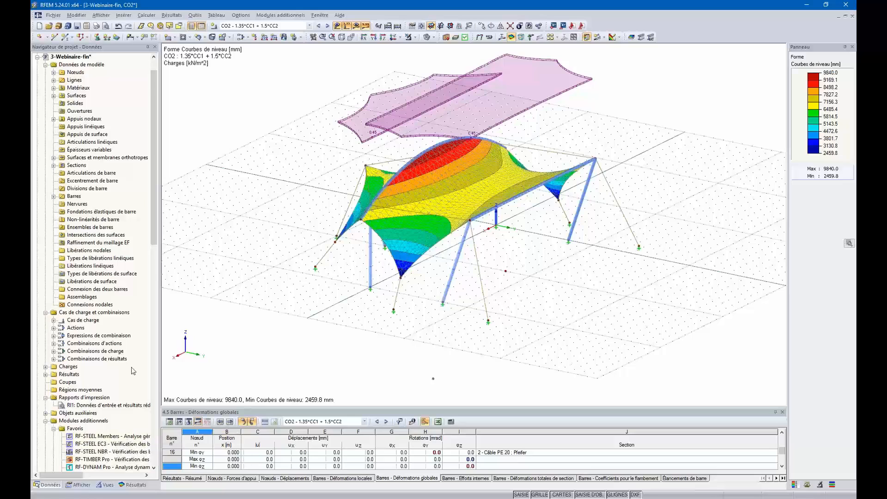
pyautogui.scroll(-5, 131, 416)
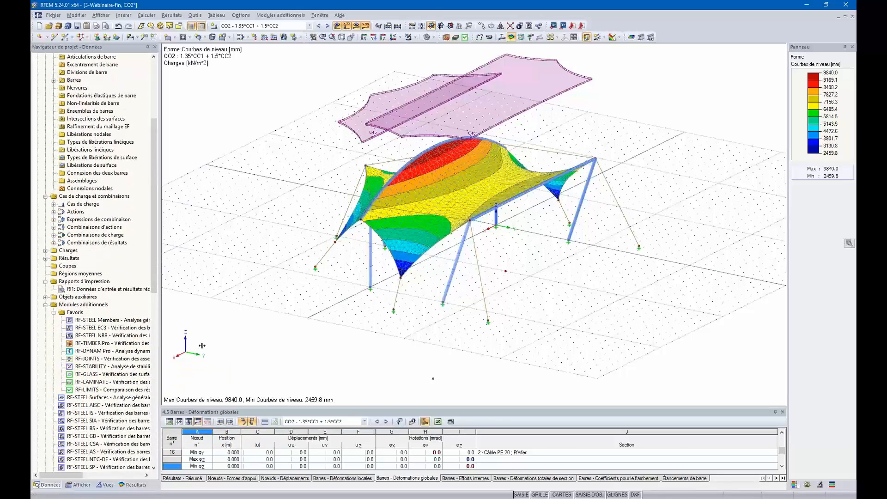
pyautogui.moveTo(202, 346); pyautogui.dragTo(206, 346)
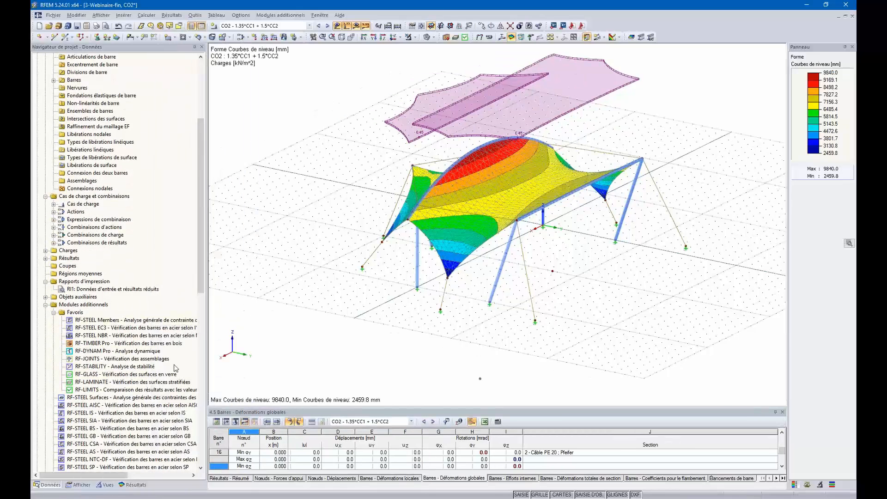
pyautogui.click(115, 366)
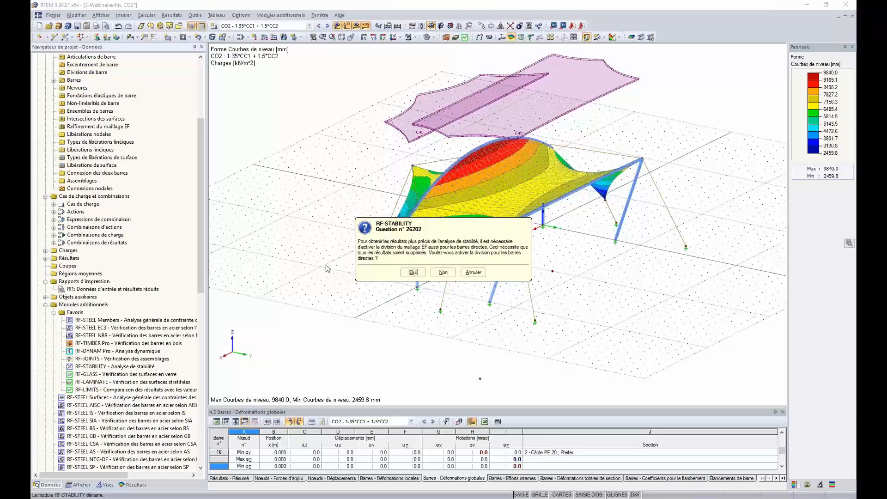
pyautogui.click(446, 274)
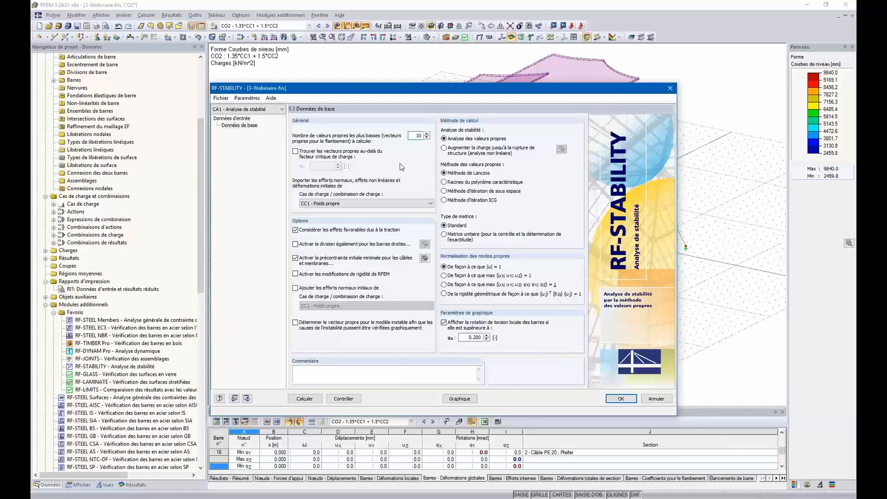
# - Set load combination CO2 (1.35*CC1 + 1.5*CC2) as the source of the stability analysis's normal forces and initial deformations
pyautogui.click(350, 203)
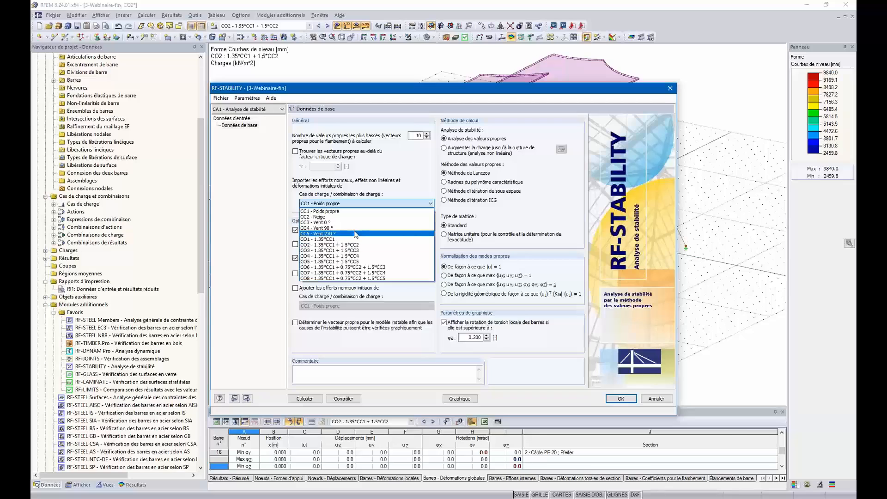
pyautogui.click(330, 245)
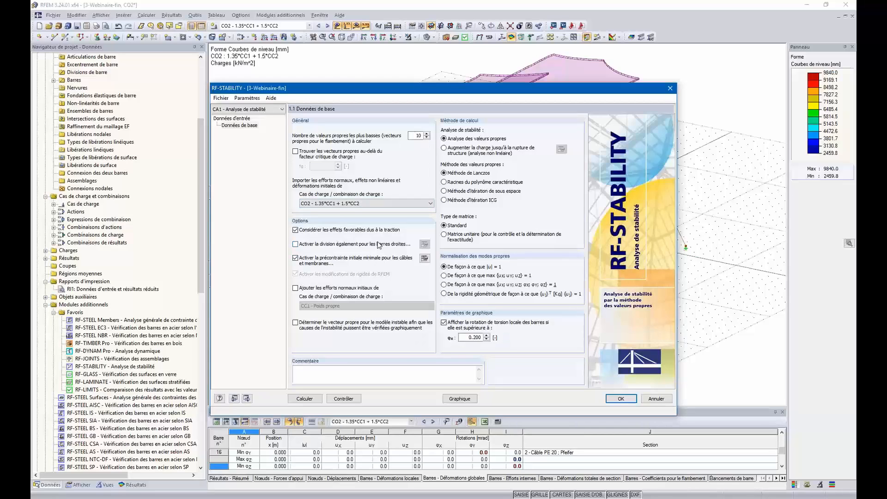
# - Run the RF-STABILITY calculation and move the results window aside to uncover the model
pyautogui.click(312, 399)
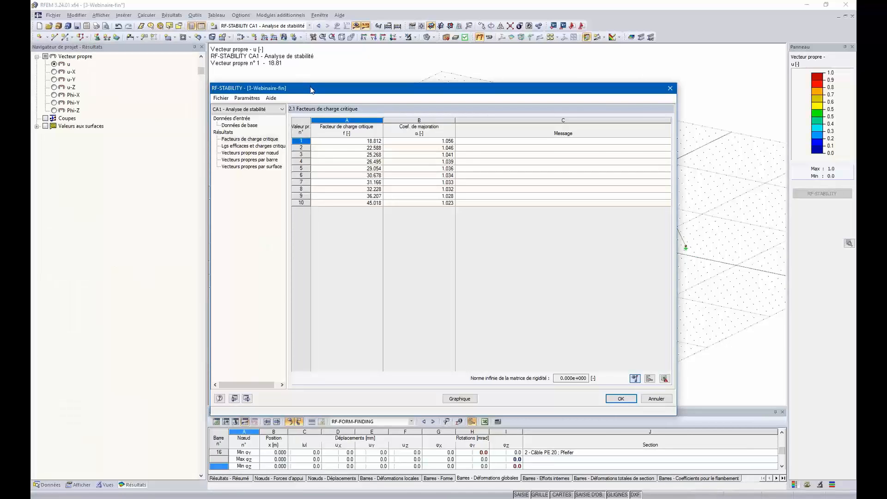
pyautogui.moveTo(309, 85); pyautogui.dragTo(317, 166)
pyautogui.moveTo(316, 131); pyautogui.dragTo(342, 290)
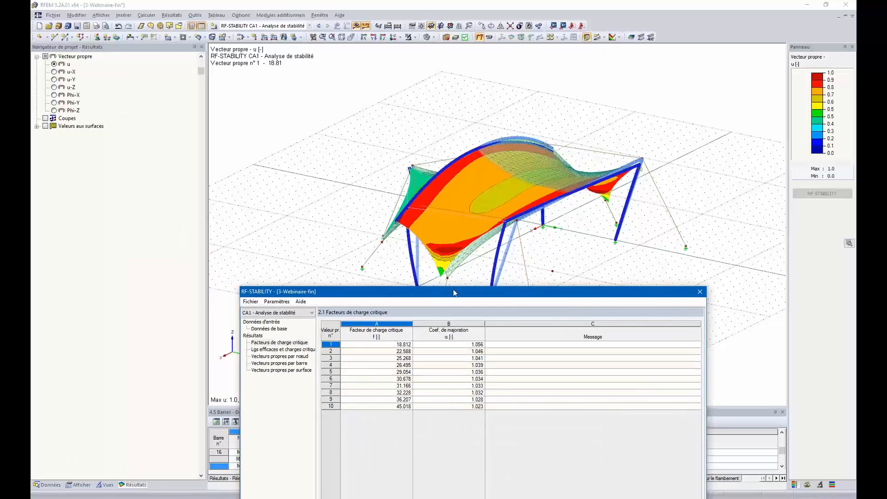
pyautogui.moveTo(409, 291); pyautogui.dragTo(348, 243)
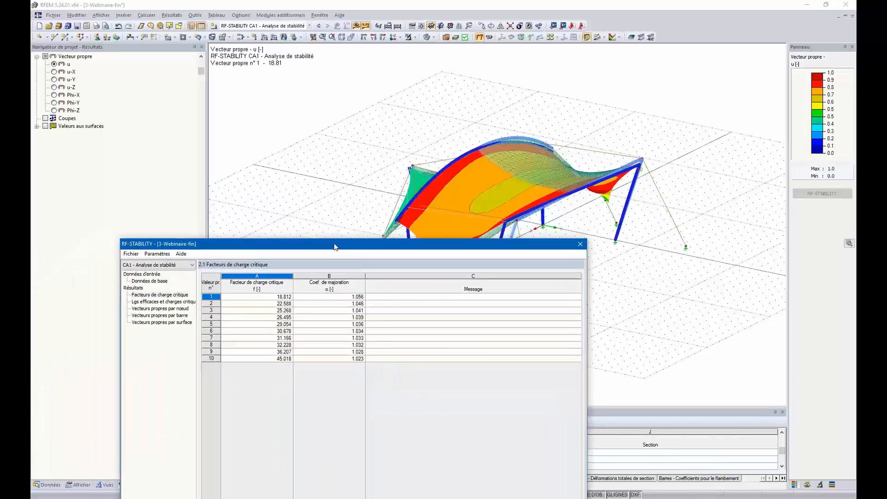
# - Compare the mode shapes of eigenvectors 2, 3, 4 and 1 on the model from the critical load factor table
pyautogui.click(279, 304)
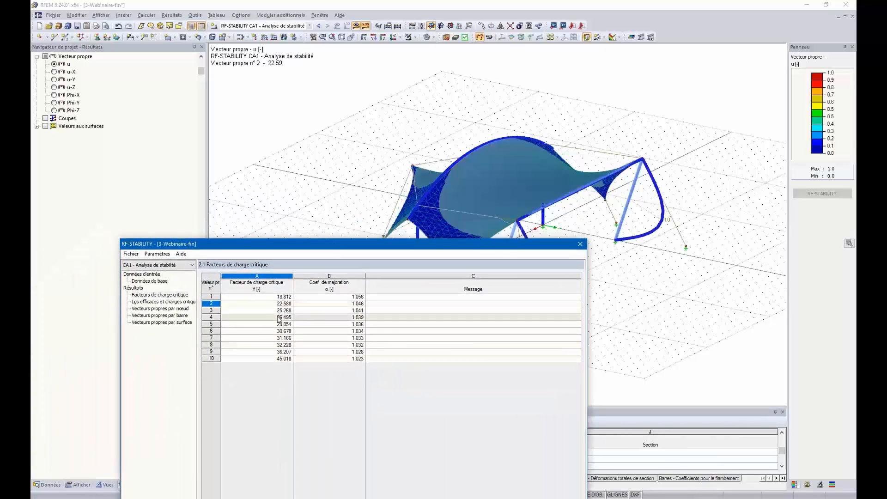
pyautogui.click(278, 311)
pyautogui.click(278, 317)
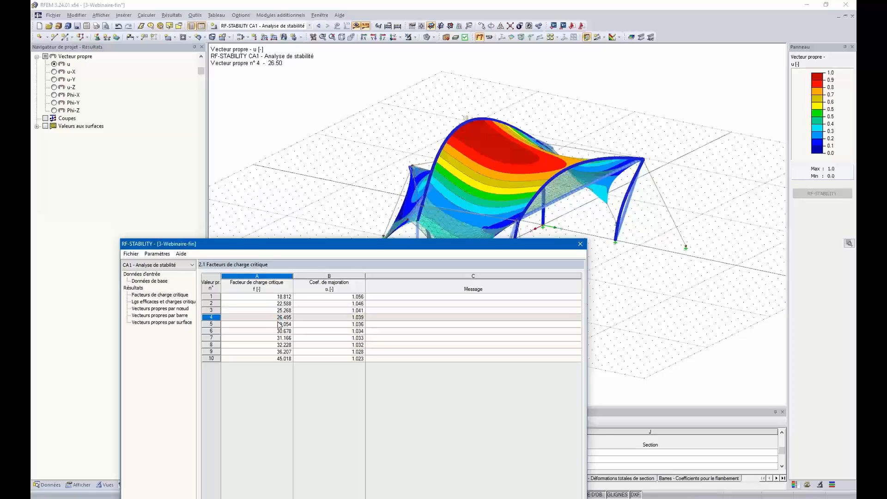
pyautogui.click(284, 296)
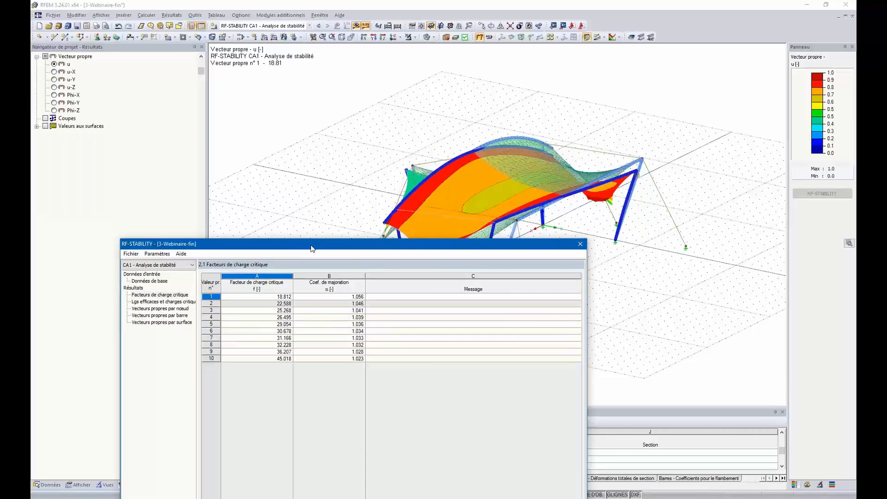
pyautogui.moveTo(313, 245); pyautogui.dragTo(399, 86)
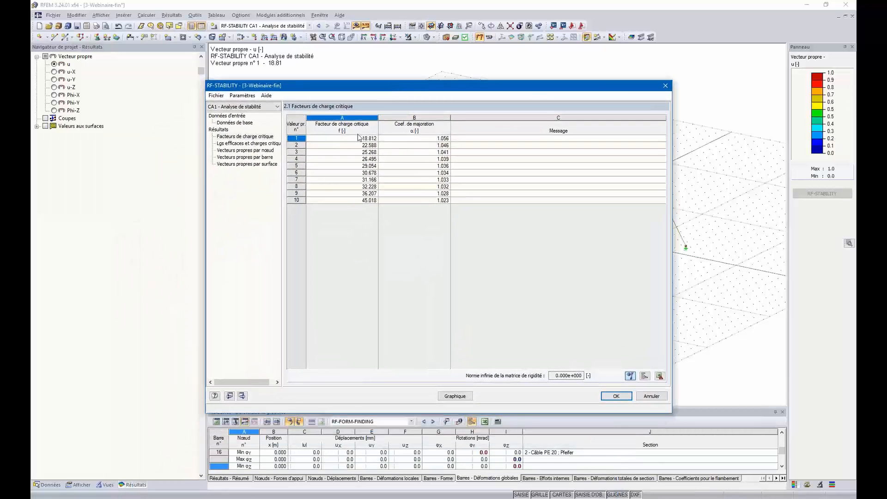
pyautogui.click(360, 139)
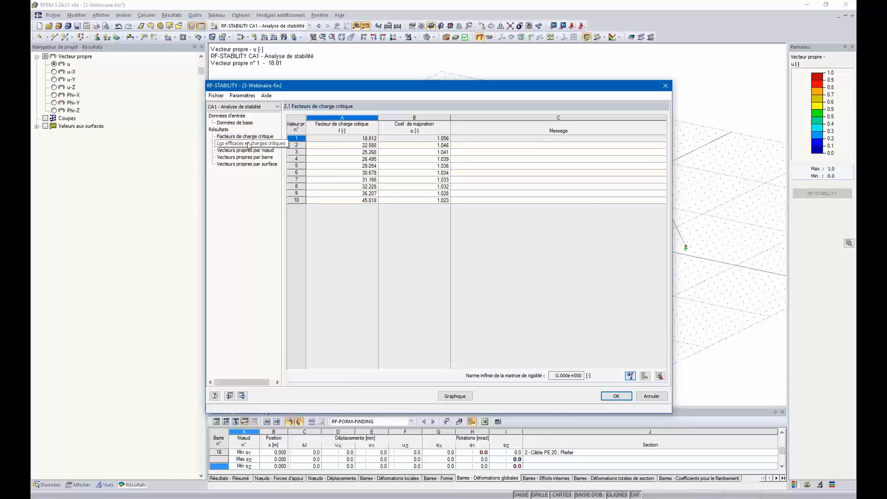
# - Review the members' effective lengths and critical loads for each eigenvector, and close RF-STABILITY with the results accepted
pyautogui.click(229, 144)
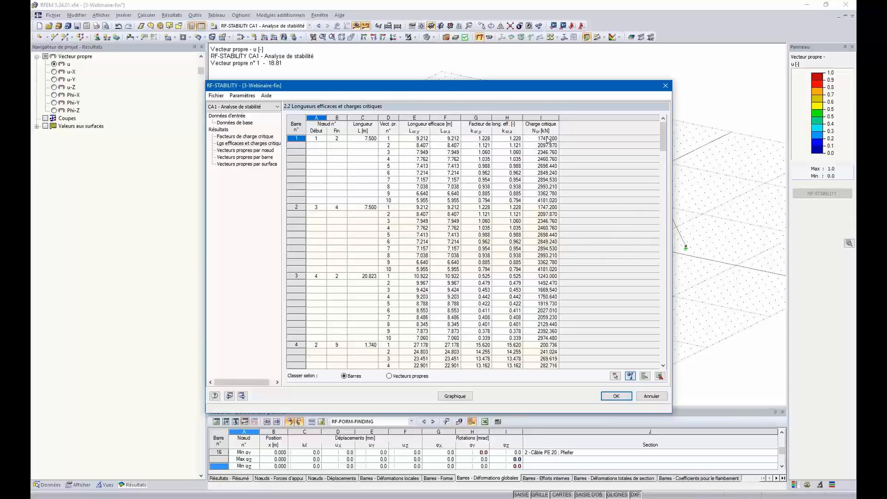
pyautogui.scroll(-1, 480, 286)
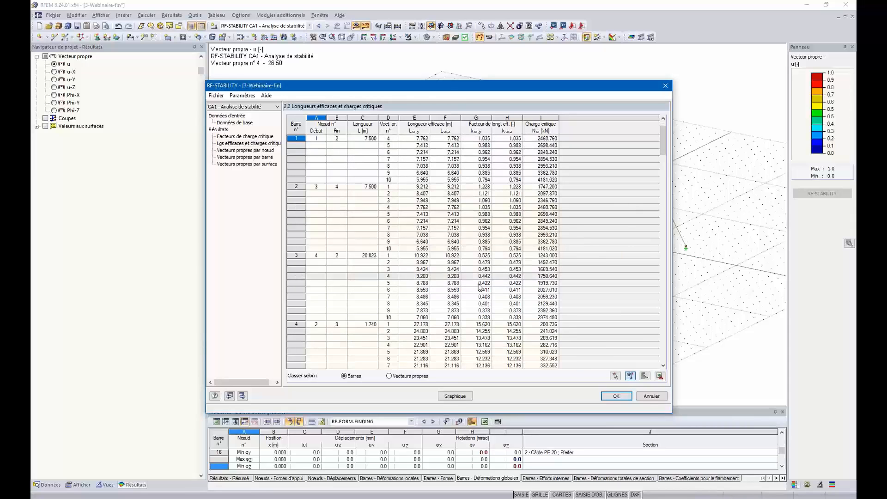
pyautogui.scroll(-3, 481, 286)
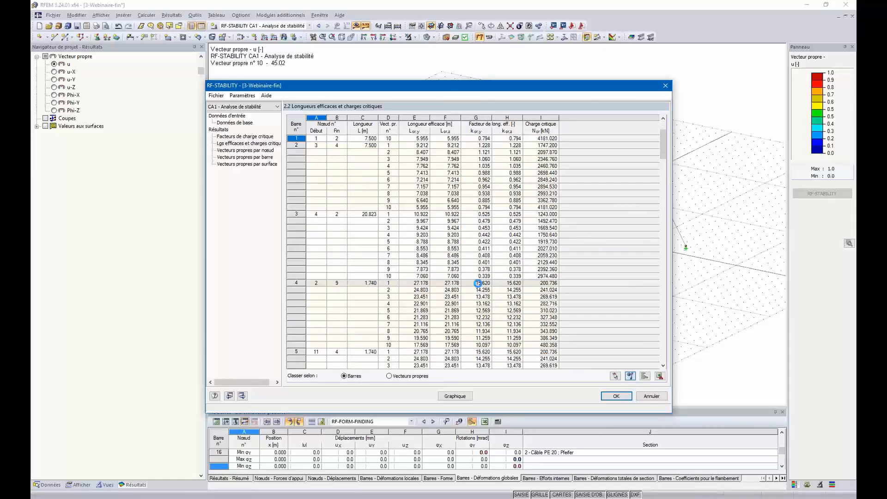
pyautogui.click(614, 396)
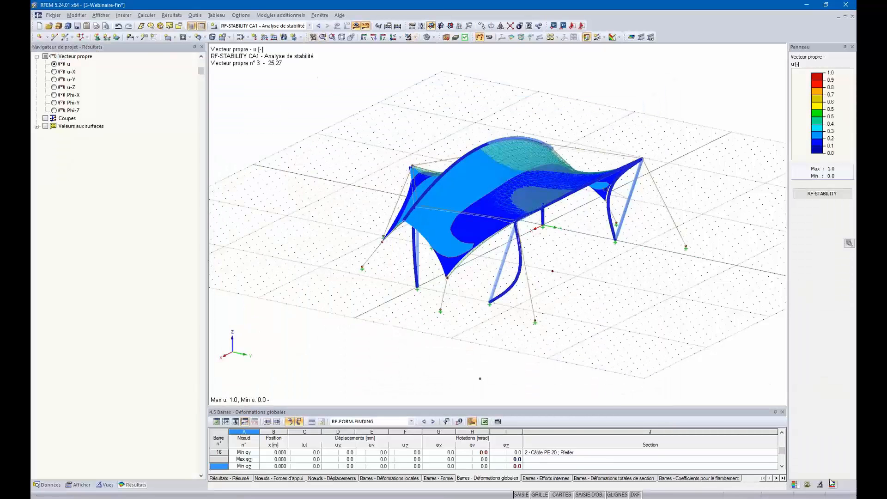
# - Display eigenvector 1 of the stability analysis on the model and examine its buckling shape from several sides
pyautogui.click(807, 484)
pyautogui.click(811, 74)
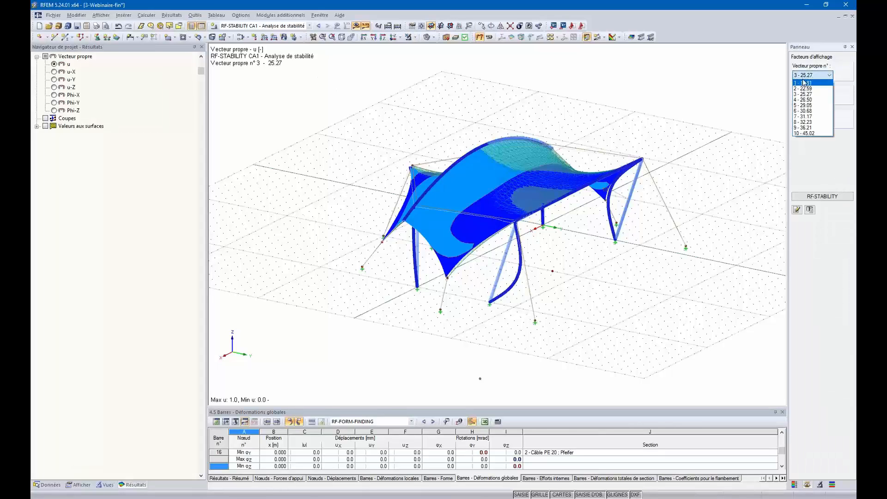
pyautogui.click(804, 81)
pyautogui.keyDown('ctrl'); pyautogui.moveTo(690, 266); pyautogui.dragTo(591, 275, button='middle'); pyautogui.keyUp('ctrl')
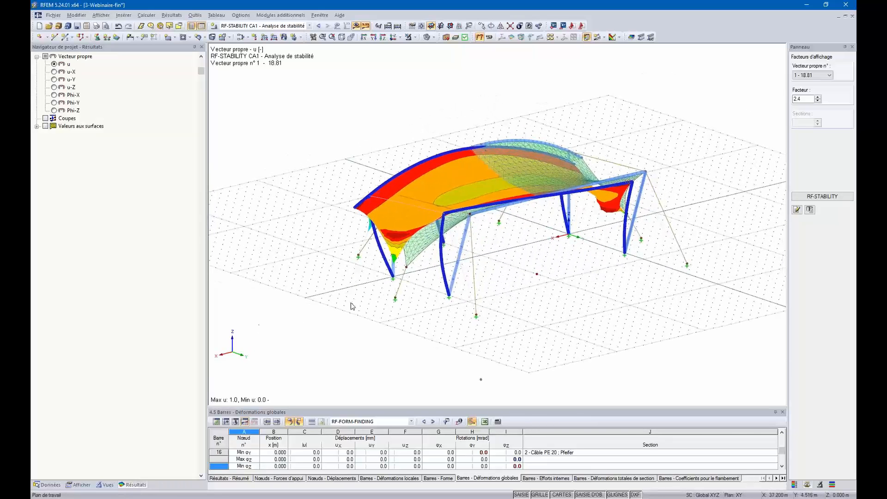
pyautogui.keyDown('ctrl'); pyautogui.moveTo(384, 297); pyautogui.dragTo(484, 306, button='middle'); pyautogui.keyUp('ctrl')
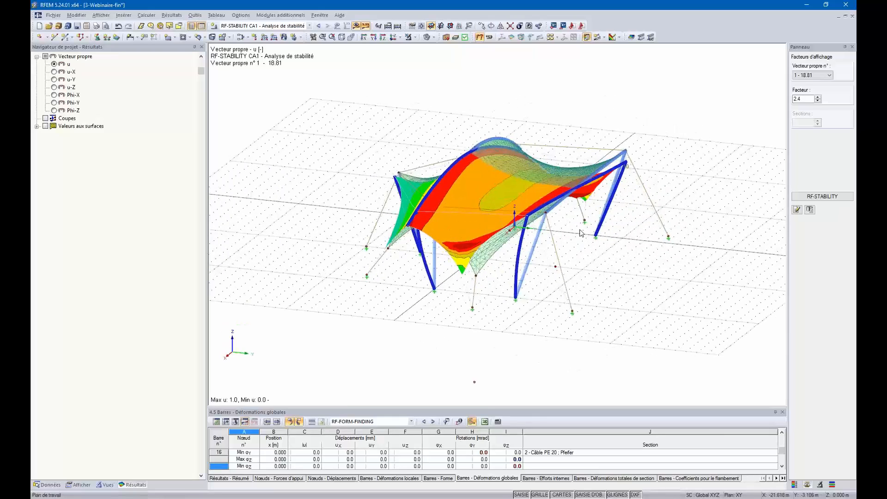
pyautogui.keyDown('ctrl'); pyautogui.moveTo(580, 232); pyautogui.dragTo(431, 231, button='middle'); pyautogui.keyUp('ctrl')
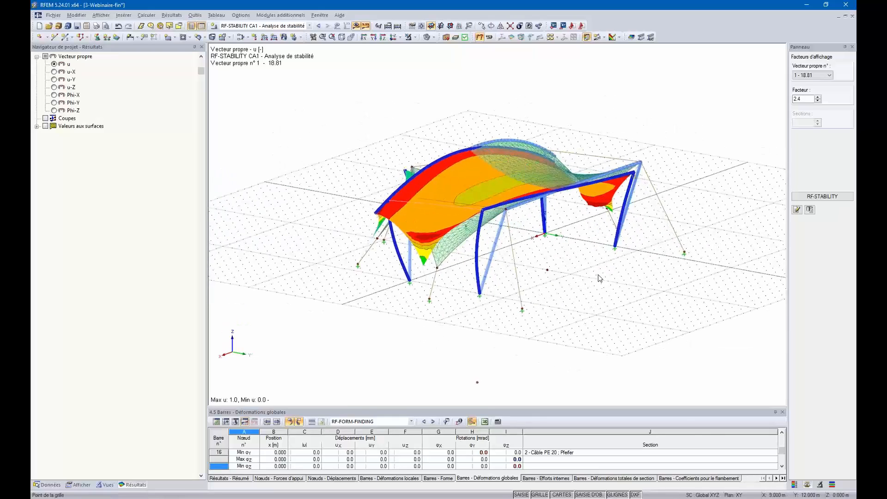
pyautogui.keyDown('ctrl'); pyautogui.moveTo(600, 278); pyautogui.dragTo(468, 298, button='middle'); pyautogui.keyUp('ctrl')
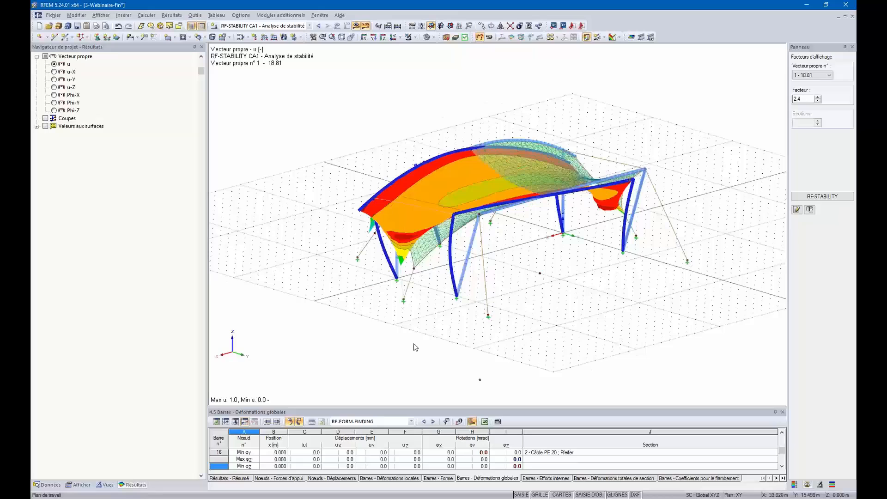
pyautogui.keyDown('ctrl'); pyautogui.moveTo(414, 344); pyautogui.dragTo(473, 290, button='middle'); pyautogui.keyUp('ctrl')
pyautogui.keyDown('ctrl'); pyautogui.moveTo(566, 279); pyautogui.dragTo(606, 290, button='middle'); pyautogui.keyUp('ctrl')
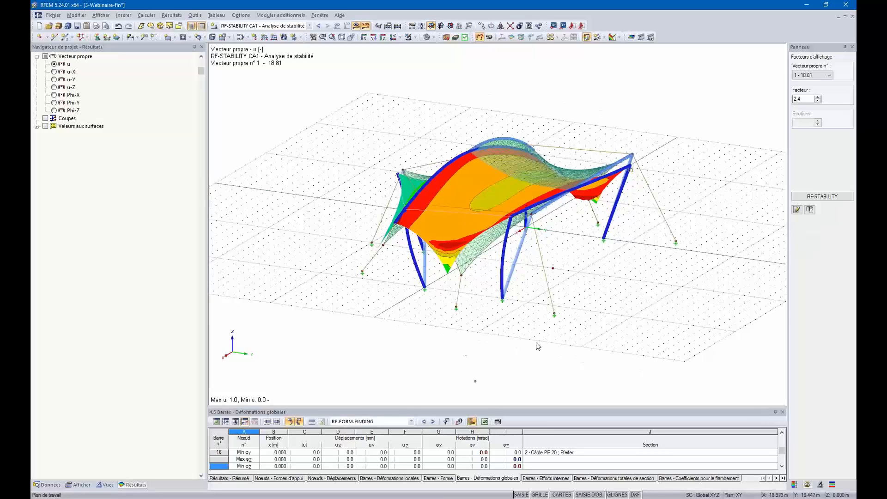
pyautogui.keyDown('ctrl'); pyautogui.moveTo(462, 352); pyautogui.dragTo(560, 332, button='middle'); pyautogui.keyUp('ctrl')
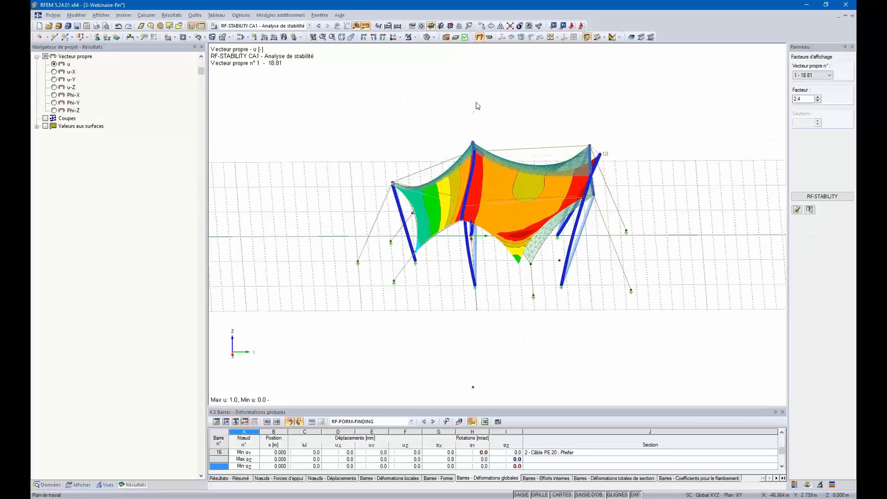
pyautogui.moveTo(596, 258)
pyautogui.keyDown('ctrl'); pyautogui.mouseDown(button='middle')
pyautogui.moveTo(580, 257)
pyautogui.moveTo(594, 252)
pyautogui.mouseUp(button='middle'); pyautogui.keyUp('ctrl')
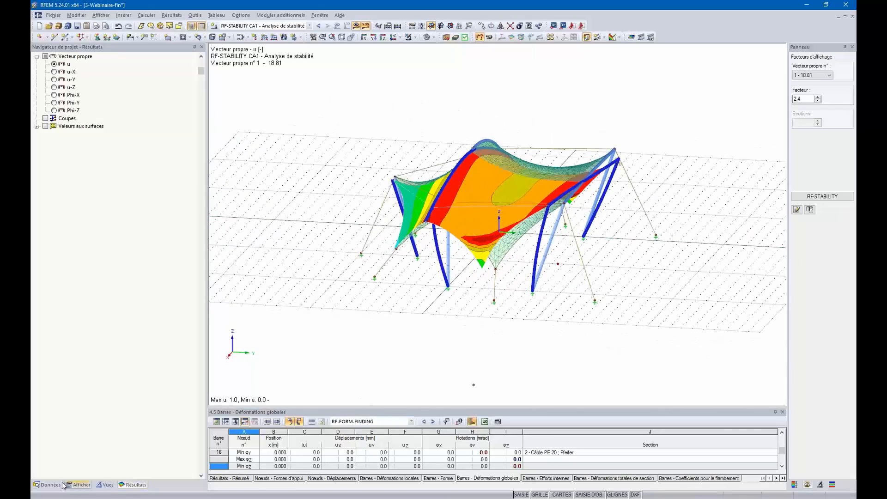
# - Open the RF-STEEL EC3 add-on module and activate the visibility of only the members with section RO 273.0x10.0
pyautogui.click(47, 484)
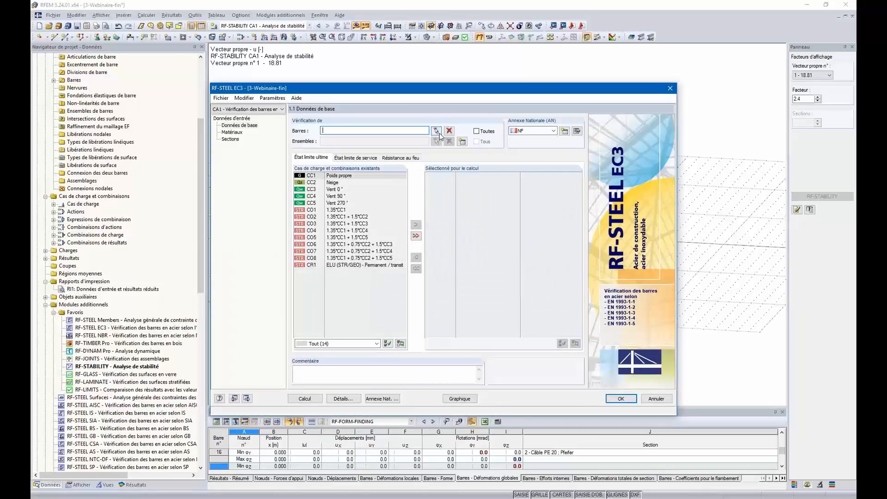
pyautogui.click(436, 131)
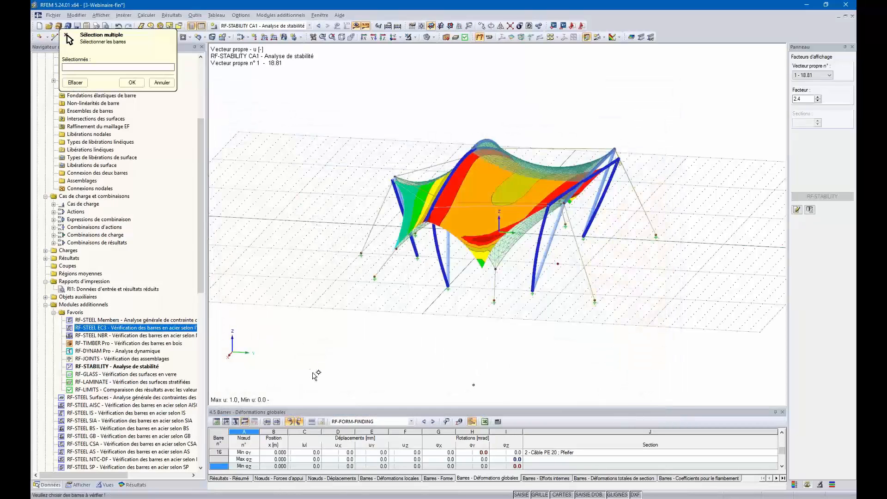
pyautogui.click(108, 485)
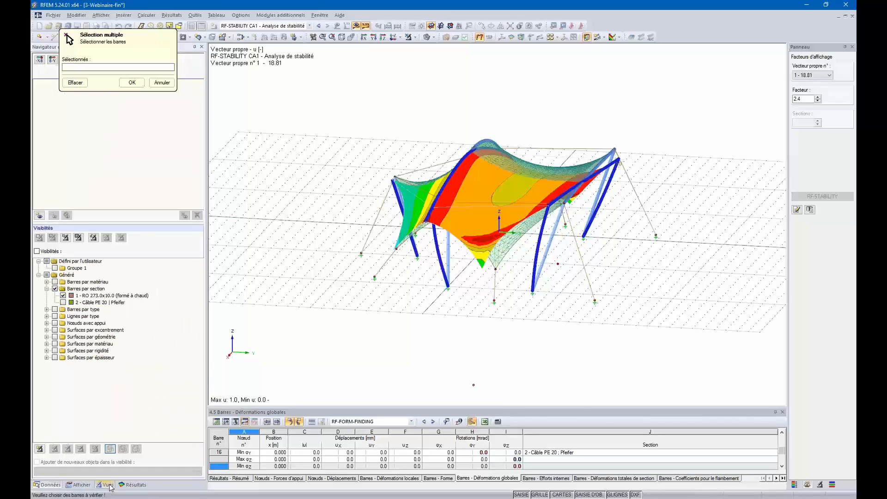
pyautogui.click(36, 251)
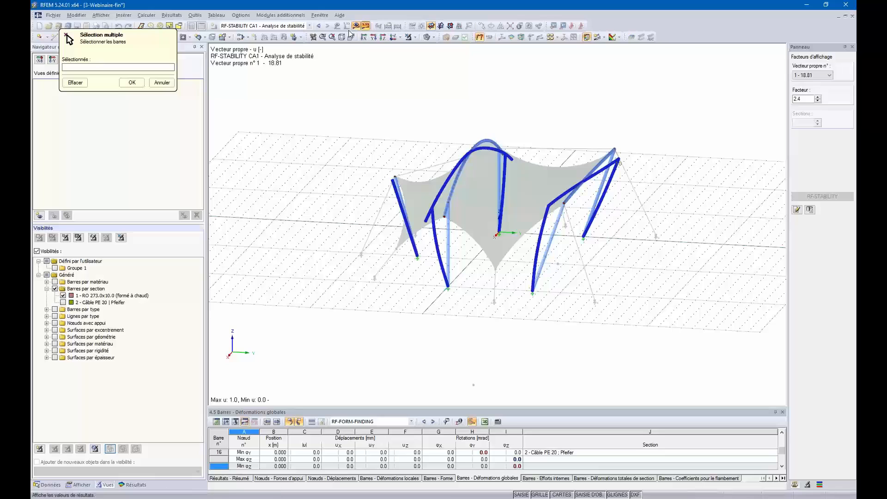
pyautogui.press('Escape')
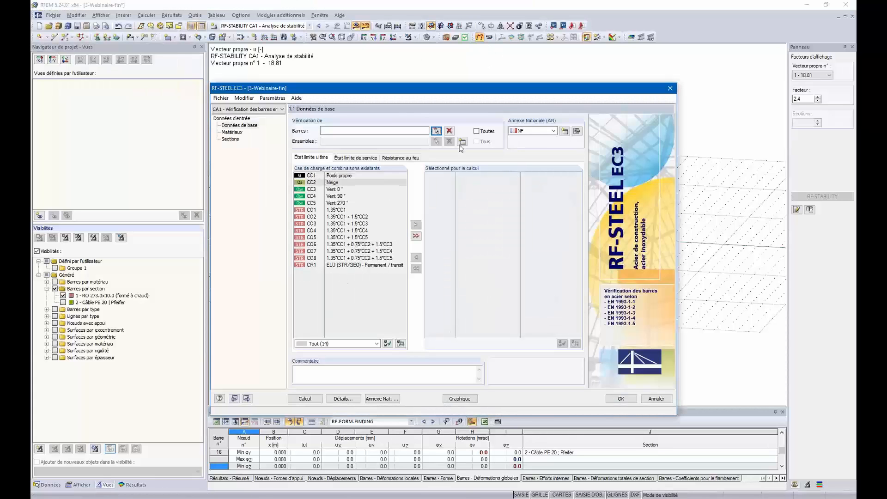
# - Select members 1-9 graphically for the steel design and add load combinations CO1 to CO8 to the ultimate limit state check
pyautogui.click(436, 131)
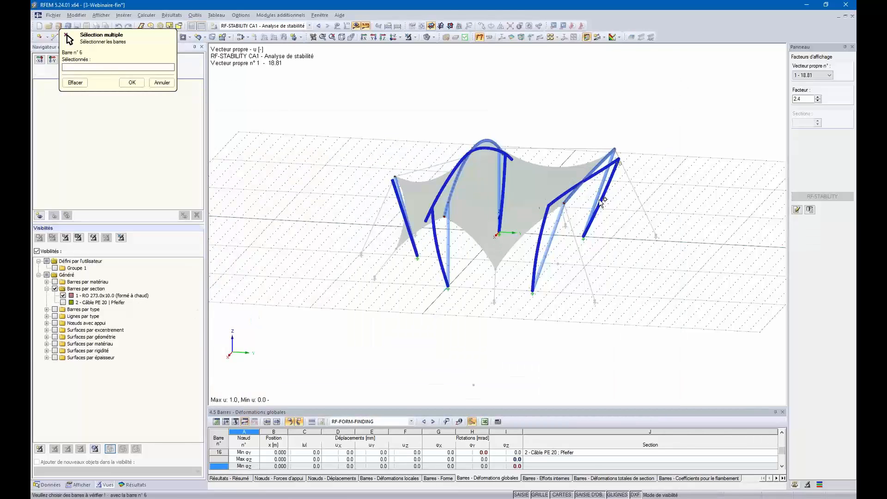
pyautogui.keyDown('ctrl'); pyautogui.moveTo(502, 204); pyautogui.dragTo(531, 193, button='middle'); pyautogui.keyUp('ctrl')
pyautogui.moveTo(325, 124); pyautogui.dragTo(672, 363)
pyautogui.keyDown('ctrl'); pyautogui.moveTo(572, 328); pyautogui.dragTo(570, 330, button='middle'); pyautogui.keyUp('ctrl')
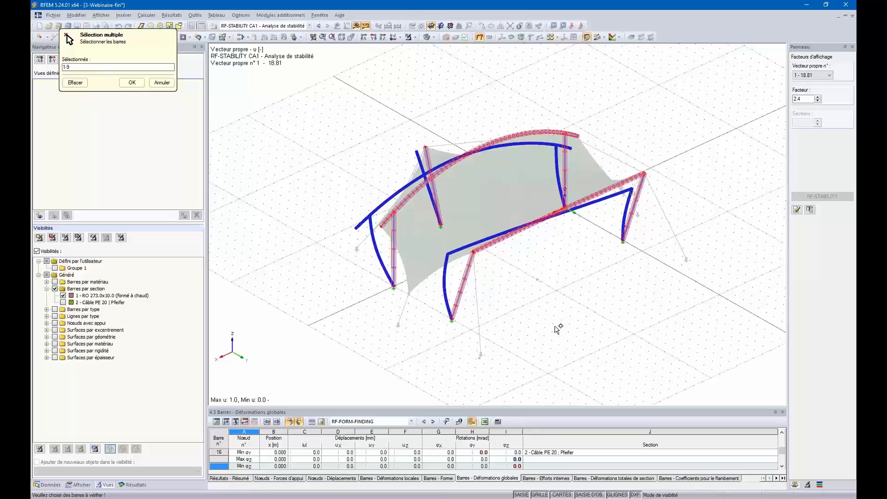
pyautogui.click(140, 84)
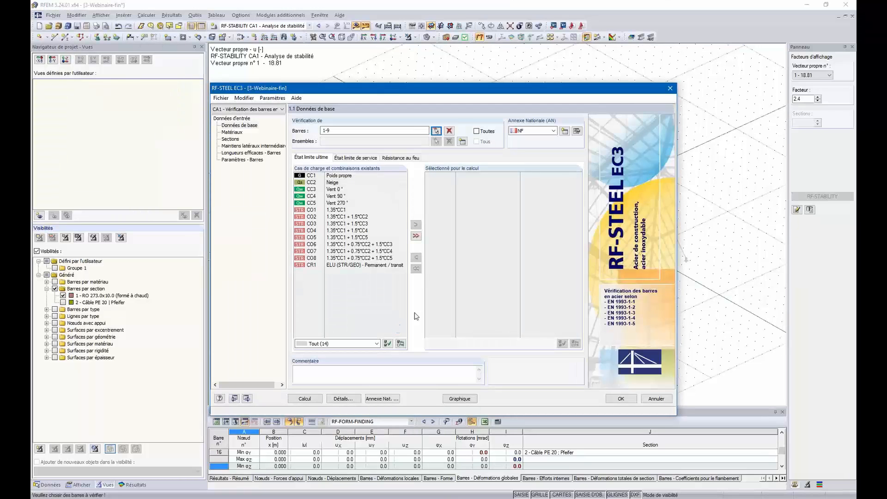
pyautogui.moveTo(336, 210); pyautogui.dragTo(347, 258)
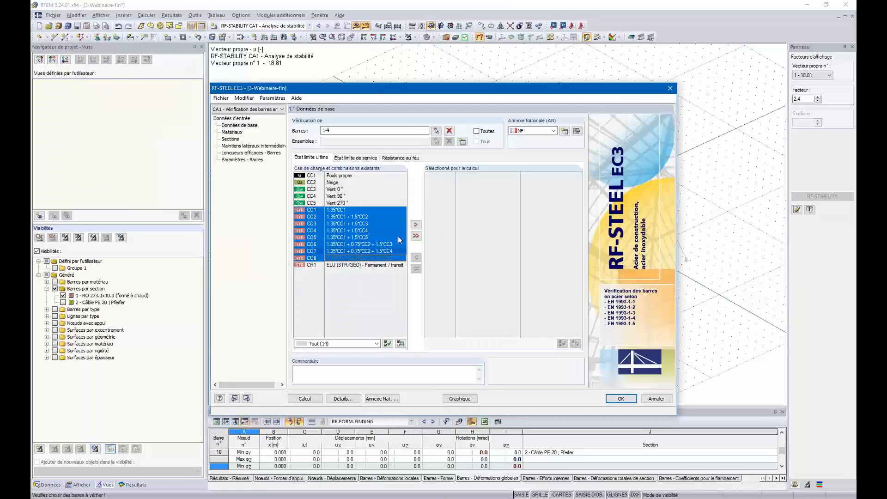
pyautogui.click(416, 226)
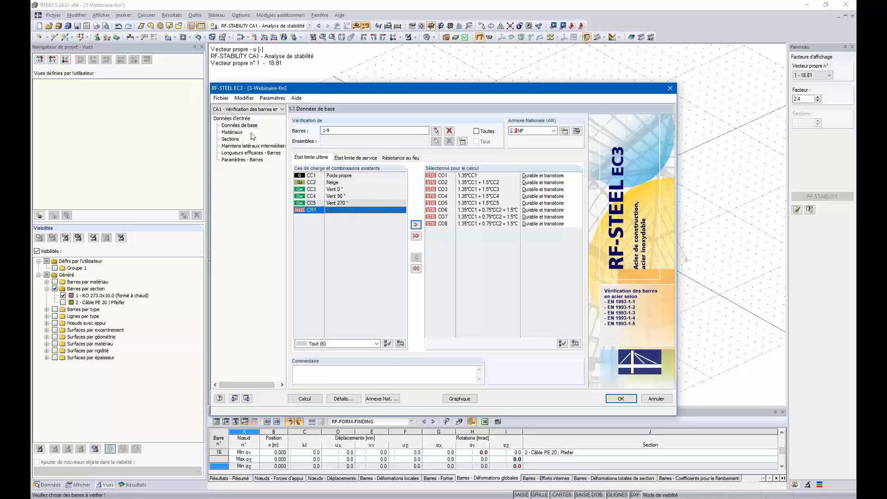
# - Review the steel design's materials, sections and intermediate lateral restraints
pyautogui.click(232, 133)
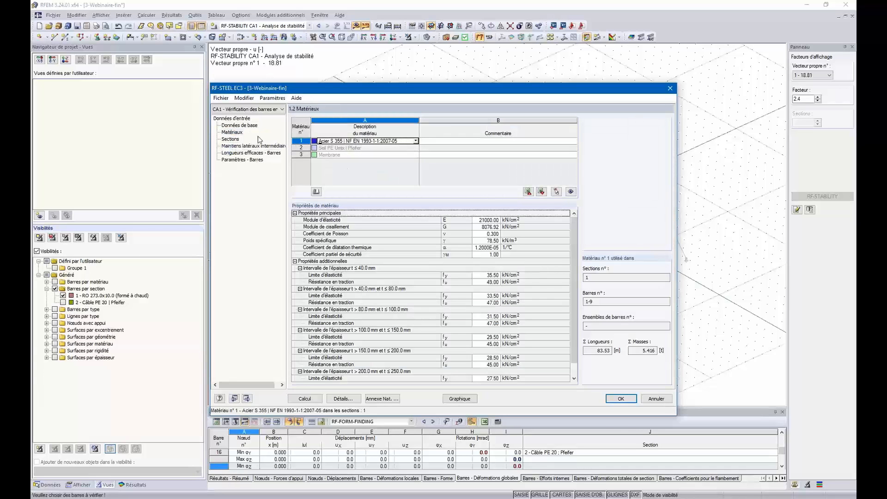
pyautogui.click(230, 139)
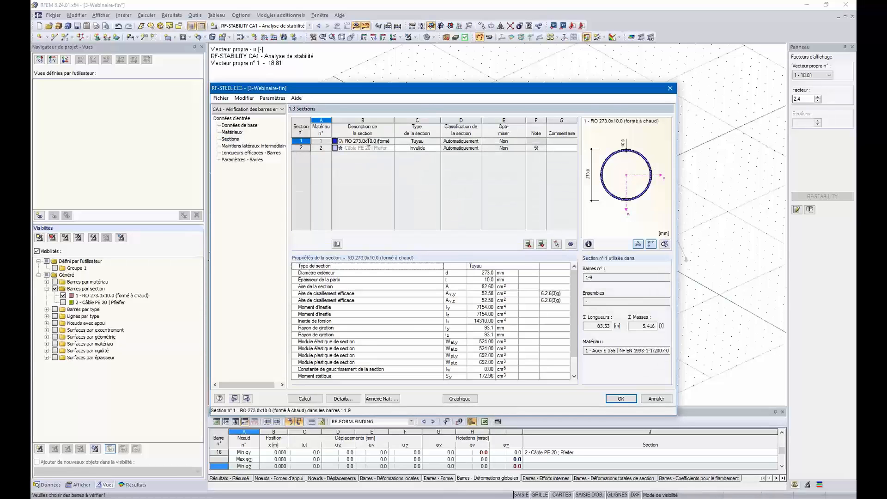
pyautogui.click(232, 147)
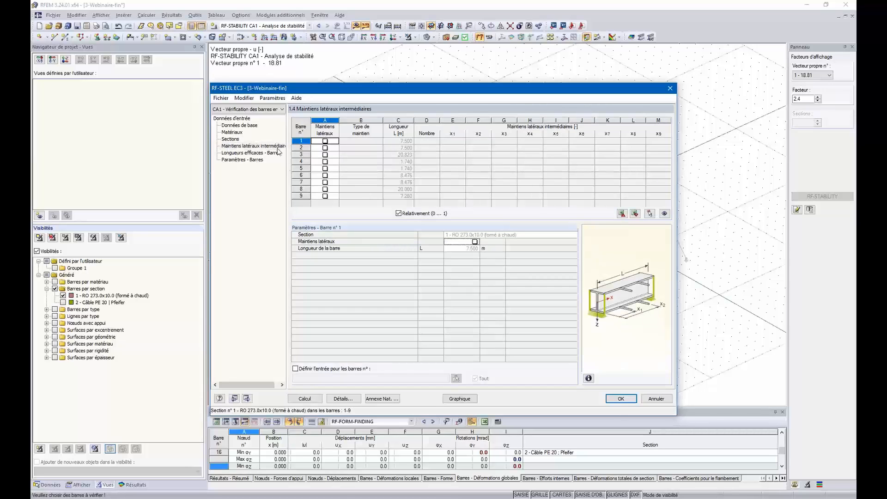
# - Import the effective length factors about y and z for all members from RF-STABILITY case CA1, buckling mode 1
pyautogui.click(242, 153)
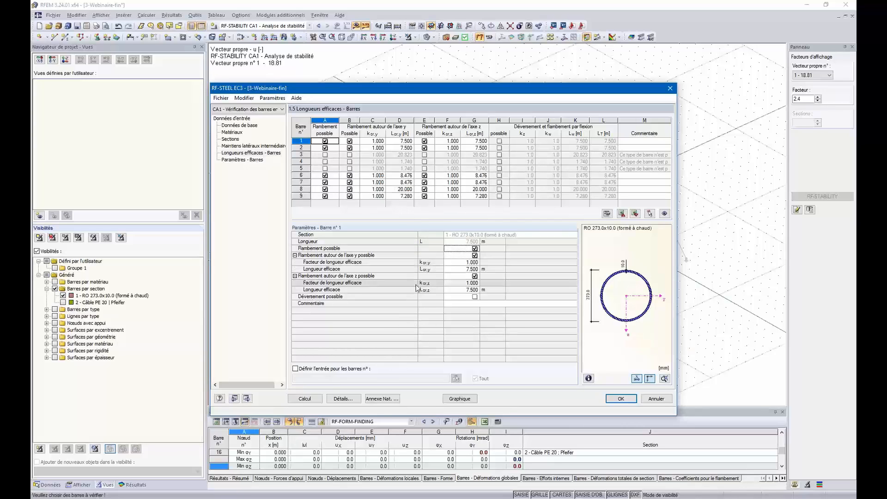
pyautogui.click(295, 369)
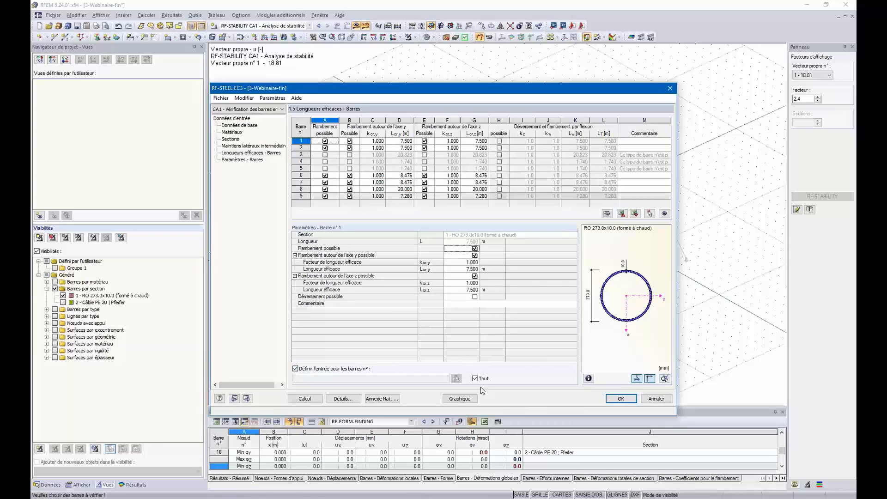
pyautogui.click(476, 262)
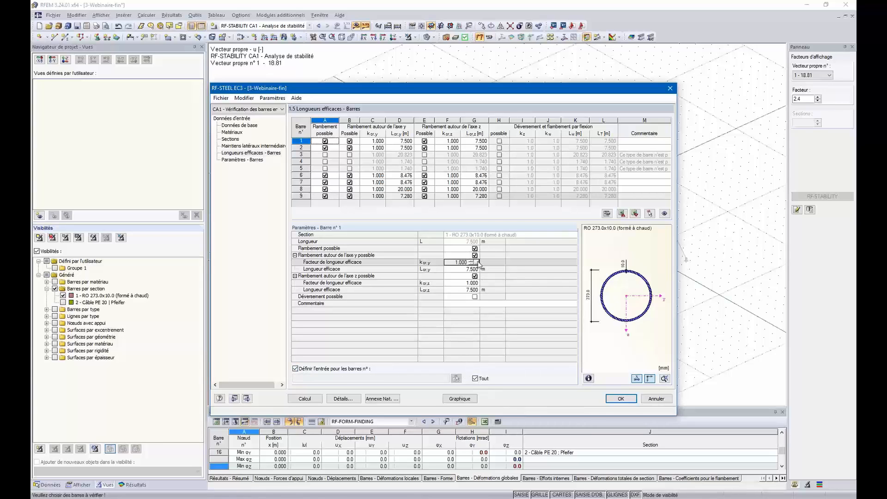
pyautogui.click(477, 262)
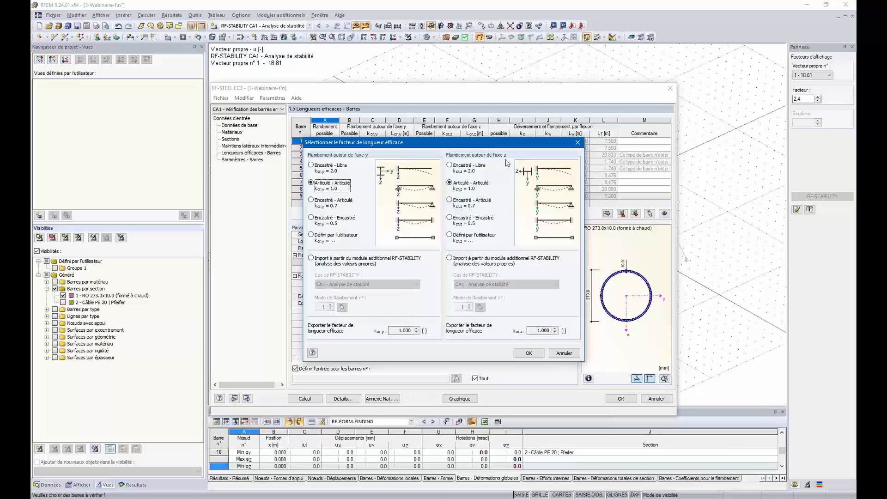
pyautogui.click(311, 258)
pyautogui.click(450, 258)
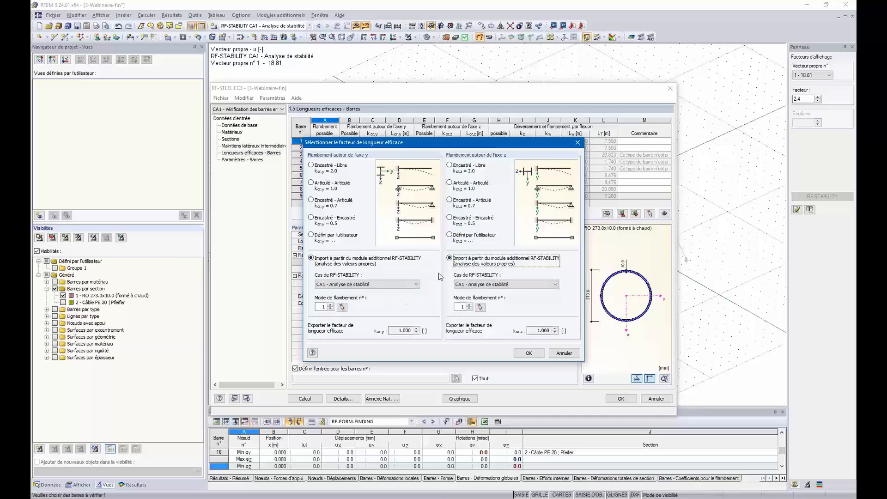
pyautogui.click(331, 309)
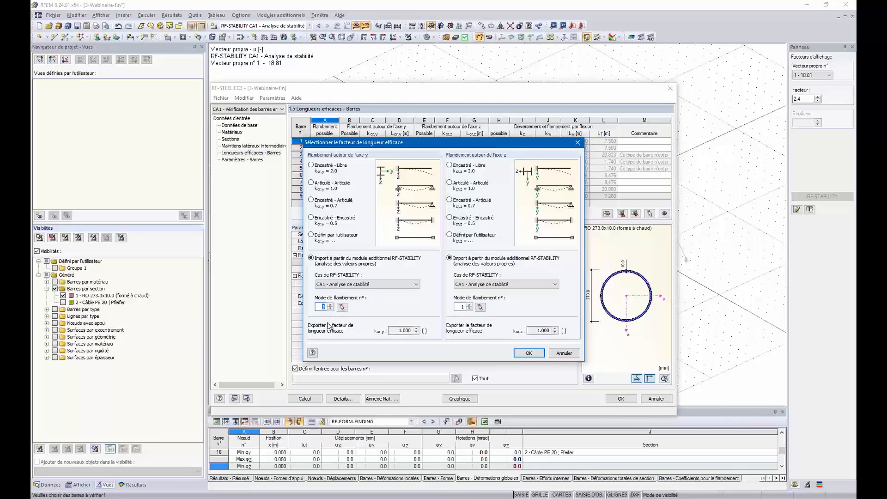
pyautogui.click(529, 352)
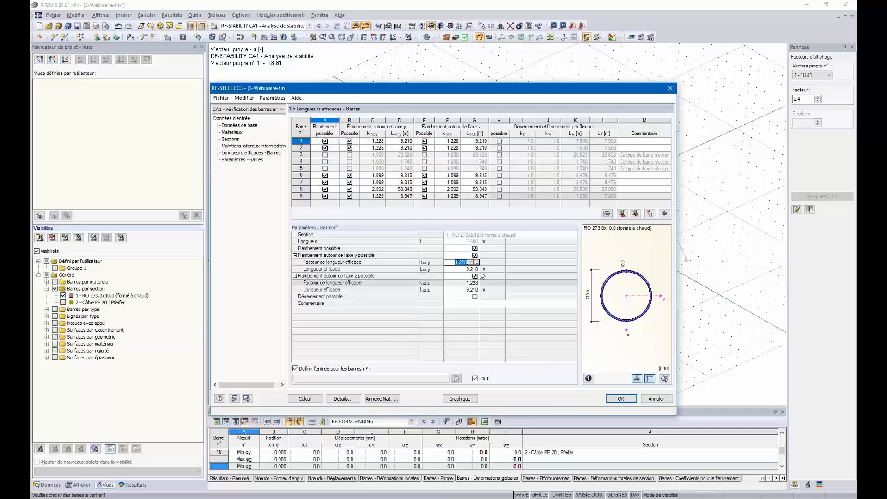
pyautogui.click(493, 257)
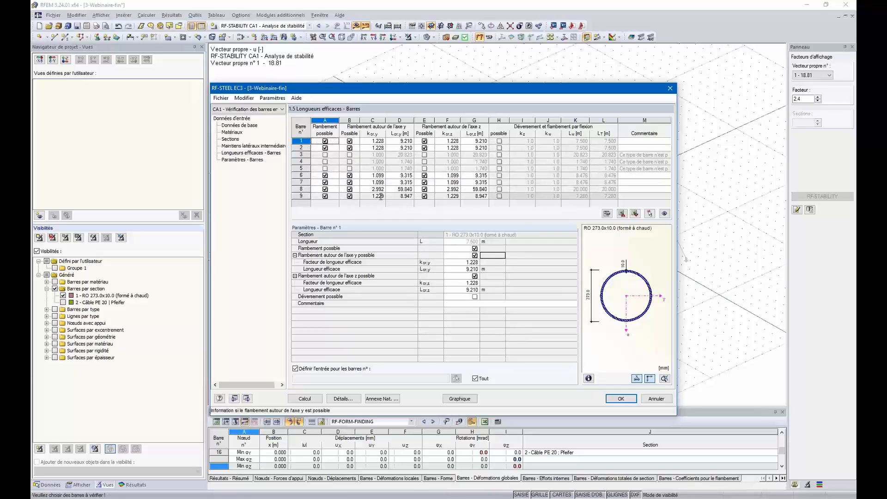
# - Check the member parameters and run the steel design calculation without changing them
pyautogui.click(250, 179)
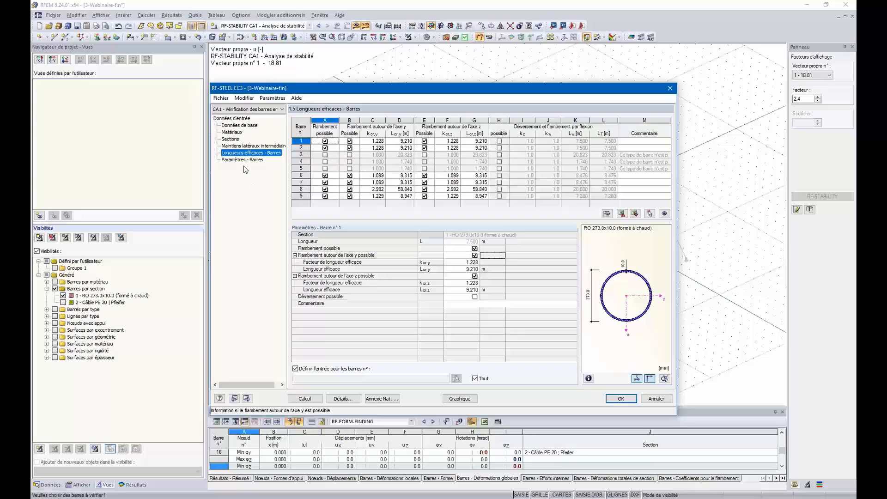
pyautogui.click(243, 160)
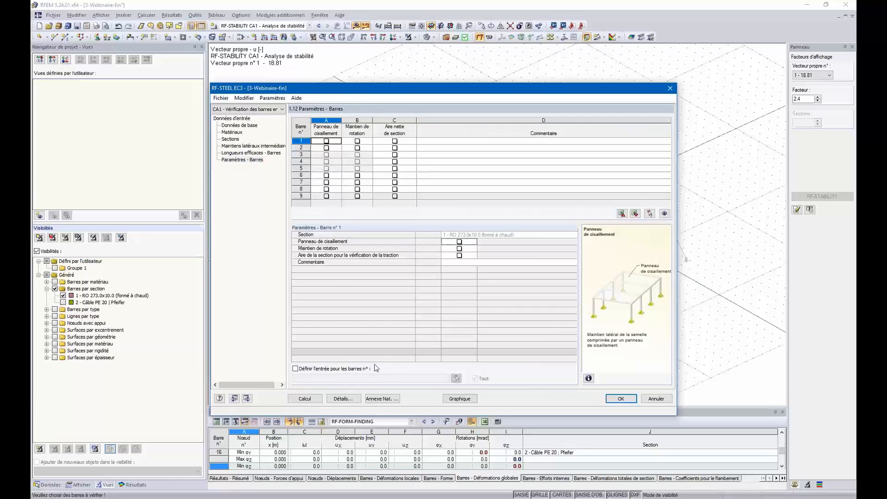
pyautogui.click(306, 399)
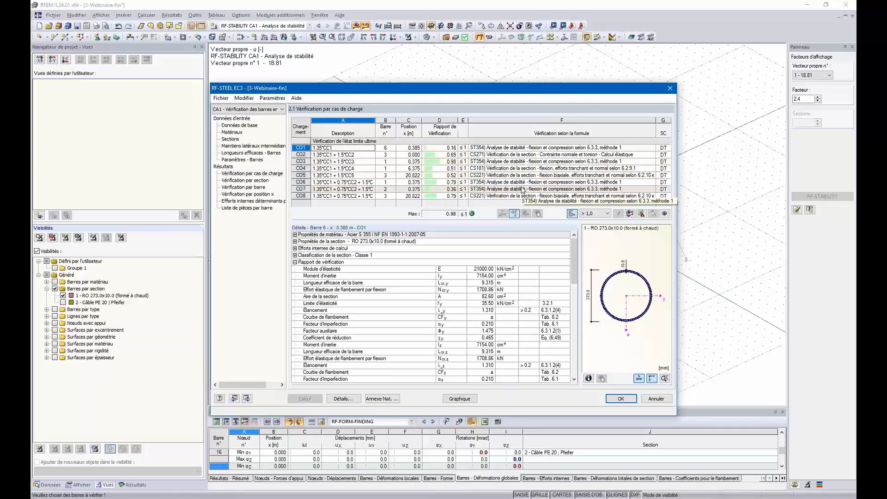
# - Examine the detailed cross-section check for load combination CO2 down to its design formula
pyautogui.click(527, 156)
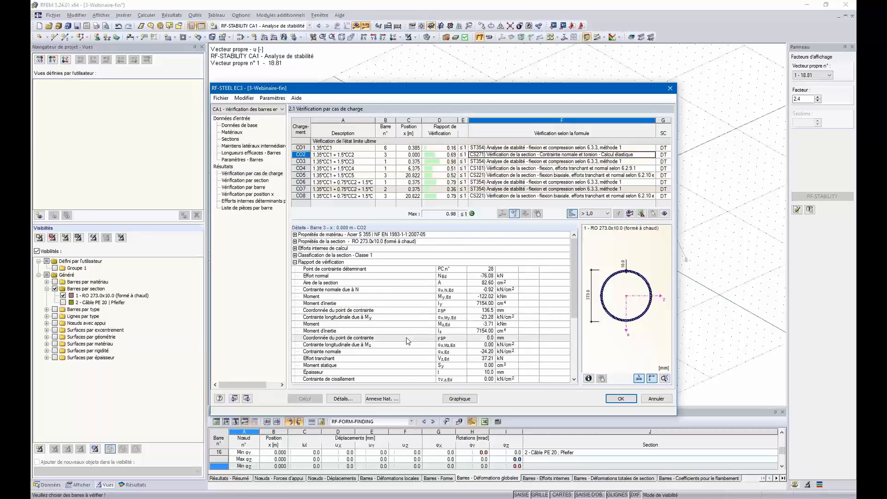
pyautogui.scroll(-1, 406, 339)
pyautogui.scroll(1, 402, 337)
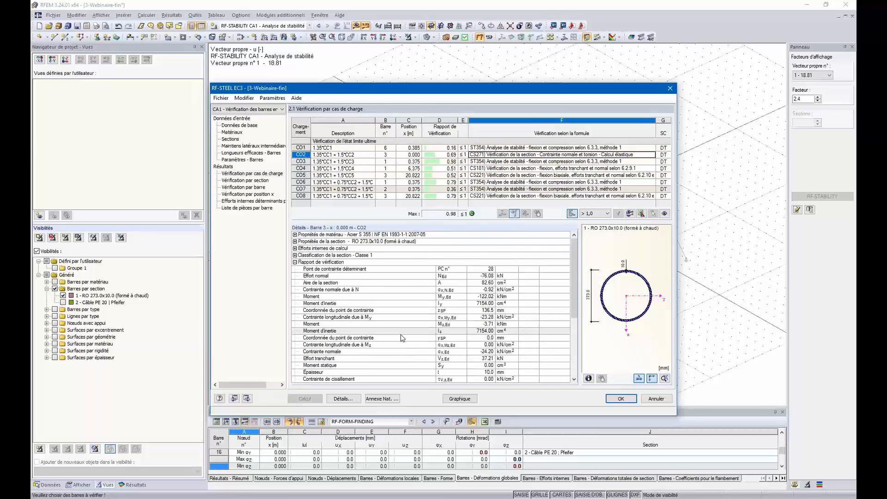
pyautogui.scroll(-4, 472, 293)
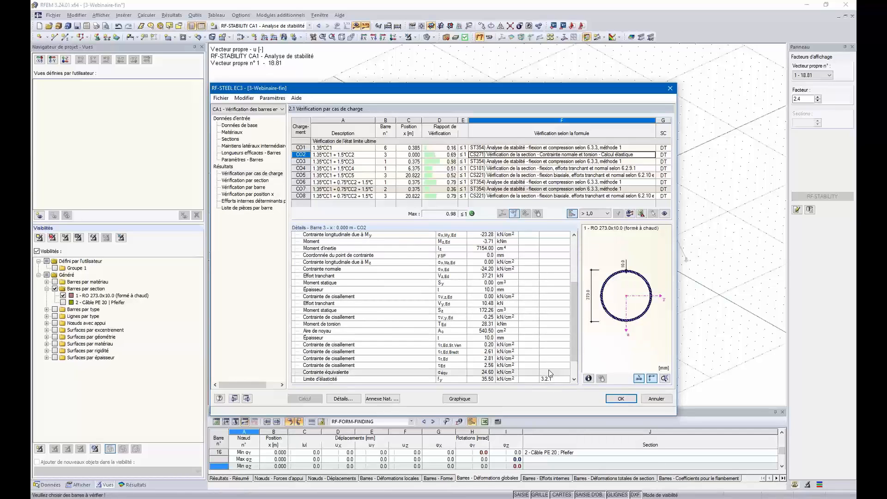
pyautogui.scroll(-2, 536, 364)
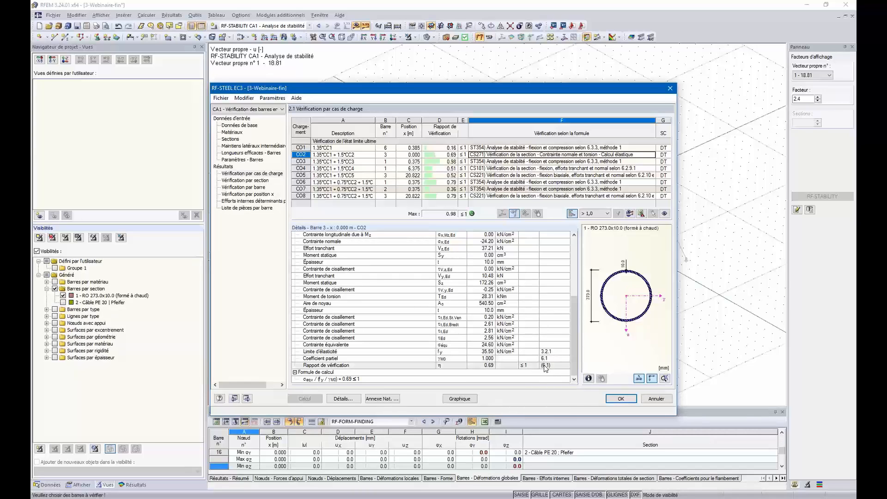
# - Examine the check details for load combinations CO4 and CO5, and the stability analysis of CO3
pyautogui.click(506, 170)
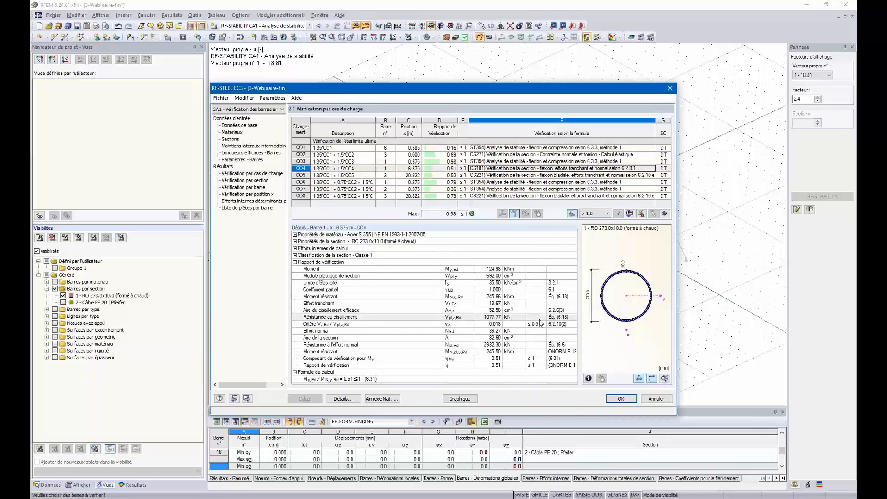
pyautogui.click(544, 176)
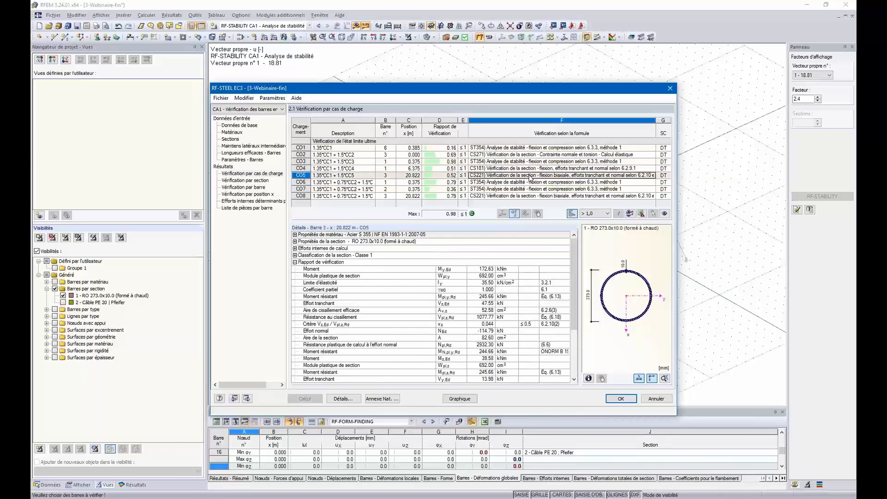
pyautogui.click(520, 161)
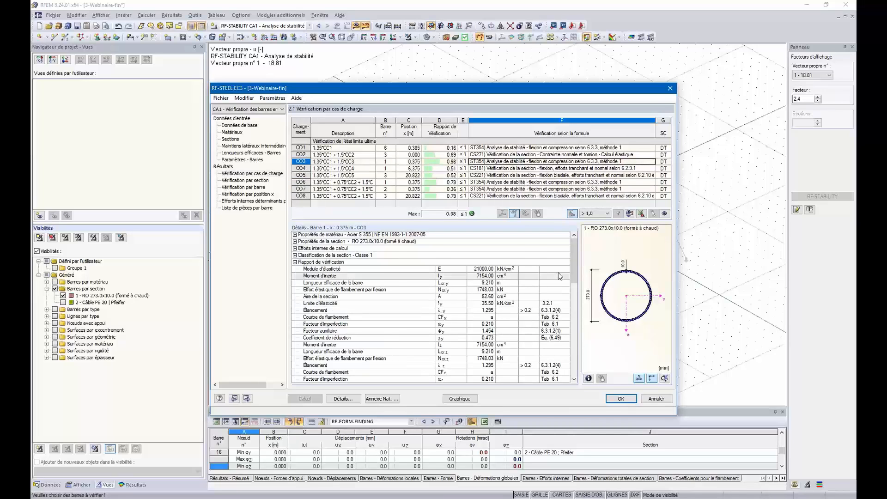
pyautogui.scroll(-4, 545, 305)
pyautogui.scroll(-7, 545, 306)
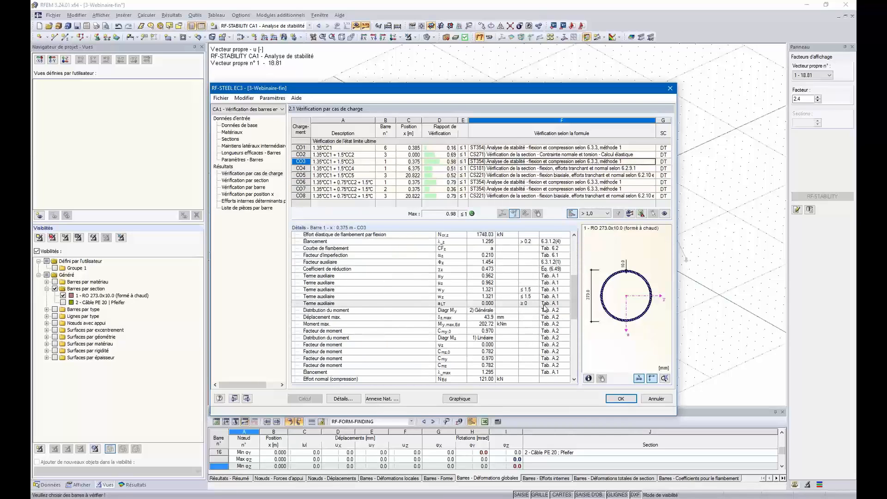
# - Review the results by section, by member and by x-position plus the parts list, and close the steel design module
pyautogui.click(248, 180)
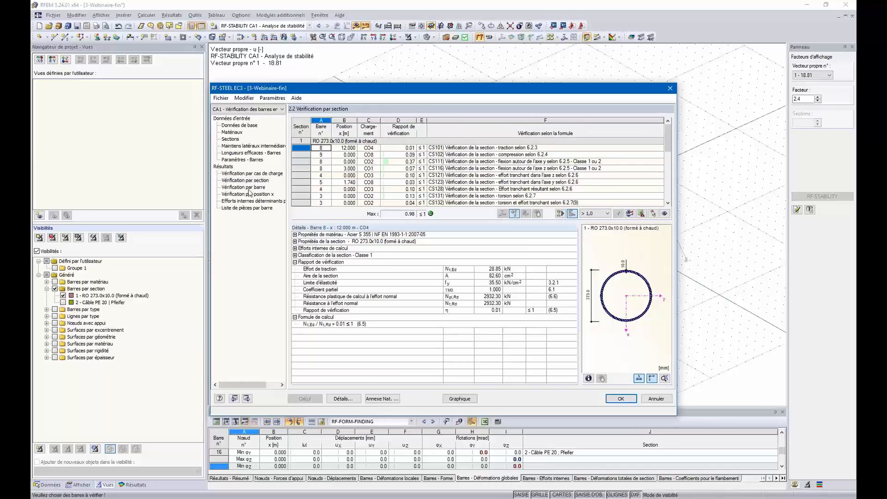
pyautogui.click(251, 188)
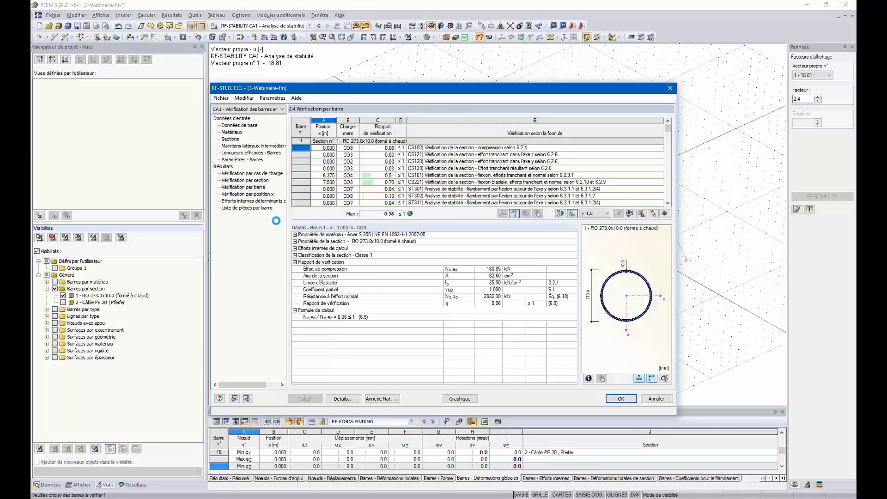
pyautogui.click(270, 195)
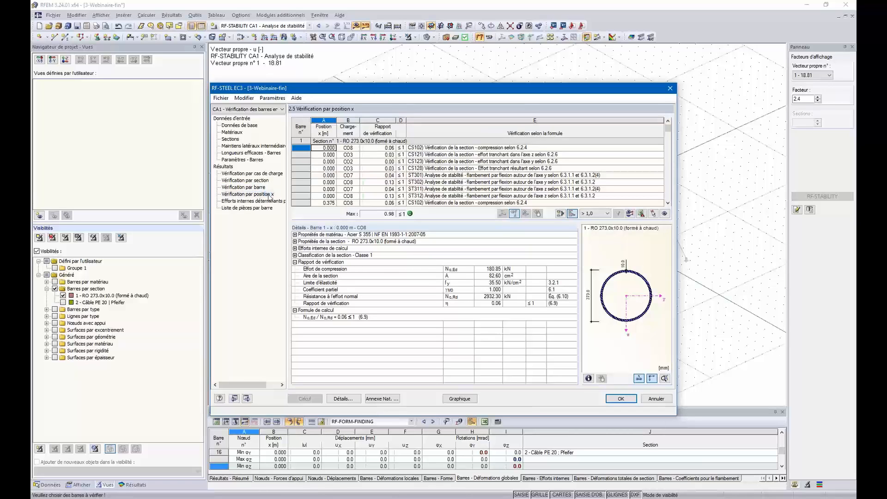
pyautogui.click(243, 208)
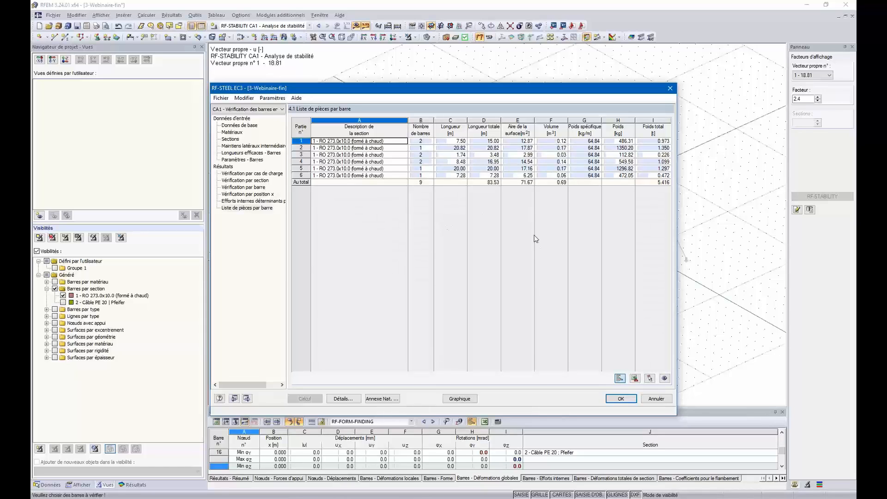
pyautogui.click(621, 399)
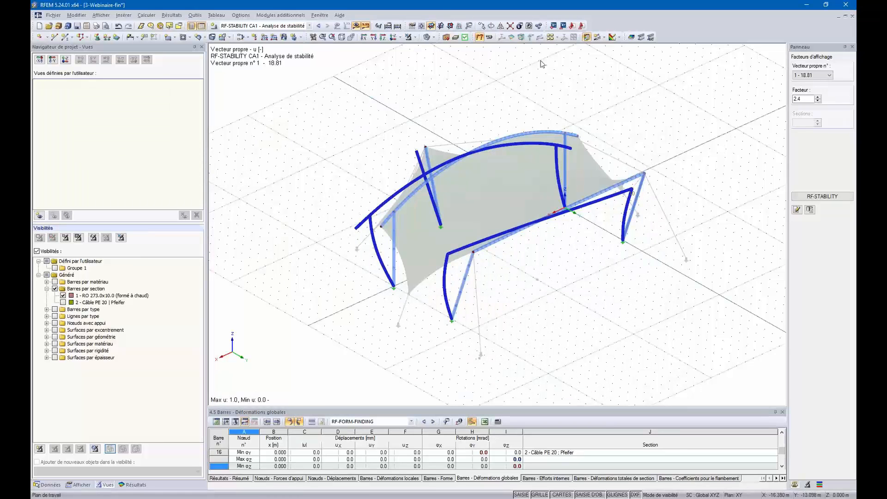
# - Display the RF-STEEL EC3 CA1 design ratios on the model and view them from a lower angle
pyautogui.click(310, 26)
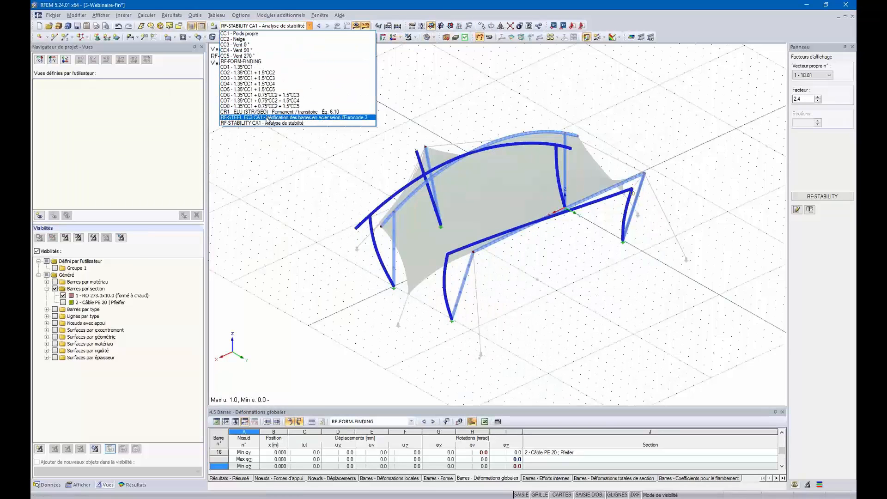
pyautogui.click(269, 118)
pyautogui.keyDown('ctrl'); pyautogui.moveTo(350, 115); pyautogui.dragTo(354, 87, button='middle'); pyautogui.keyUp('ctrl')
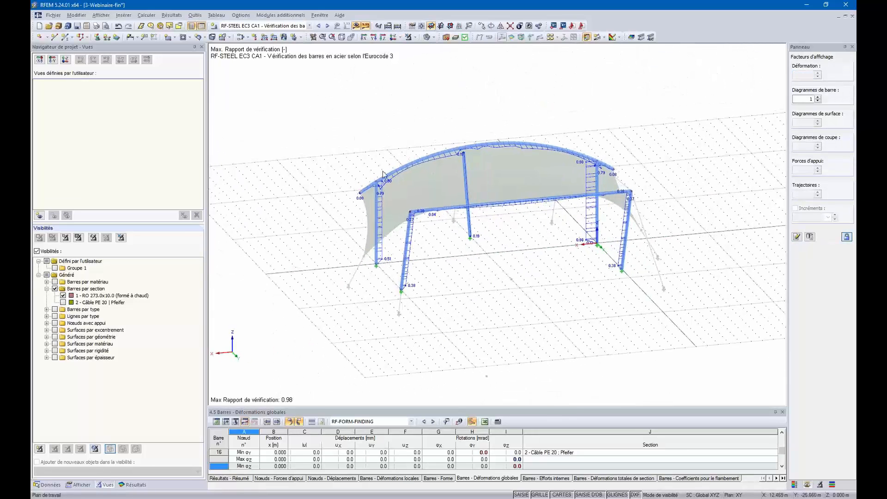
# - Compare the ultimate limit state ratios with and without the stability check, and inspect the stability check alone on the tubes
pyautogui.click(135, 484)
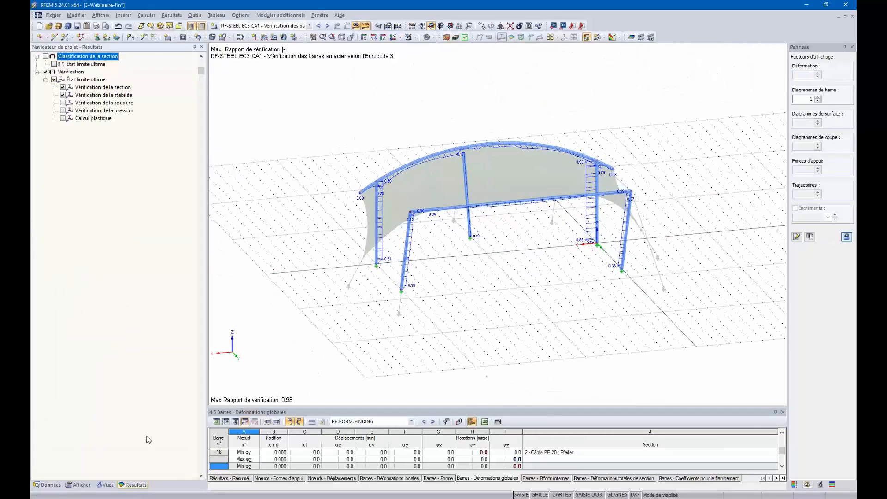
pyautogui.click(62, 94)
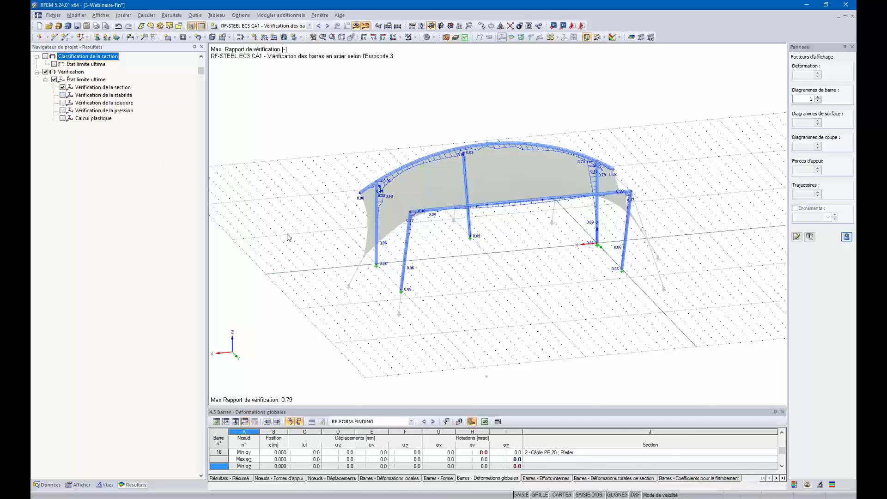
pyautogui.click(63, 94)
pyautogui.keyDown('ctrl'); pyautogui.moveTo(291, 240); pyautogui.dragTo(467, 285, button='middle'); pyautogui.keyUp('ctrl')
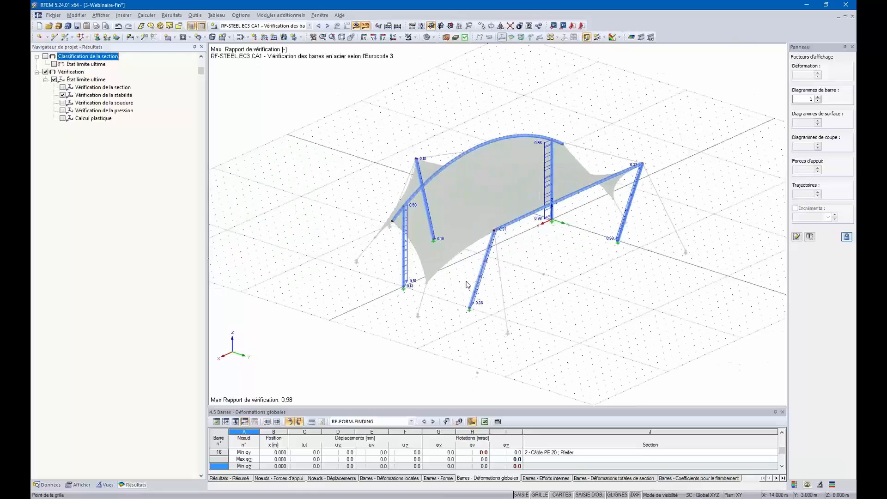
pyautogui.keyDown('ctrl'); pyautogui.moveTo(349, 253); pyautogui.dragTo(293, 221, button='middle'); pyautogui.keyUp('ctrl')
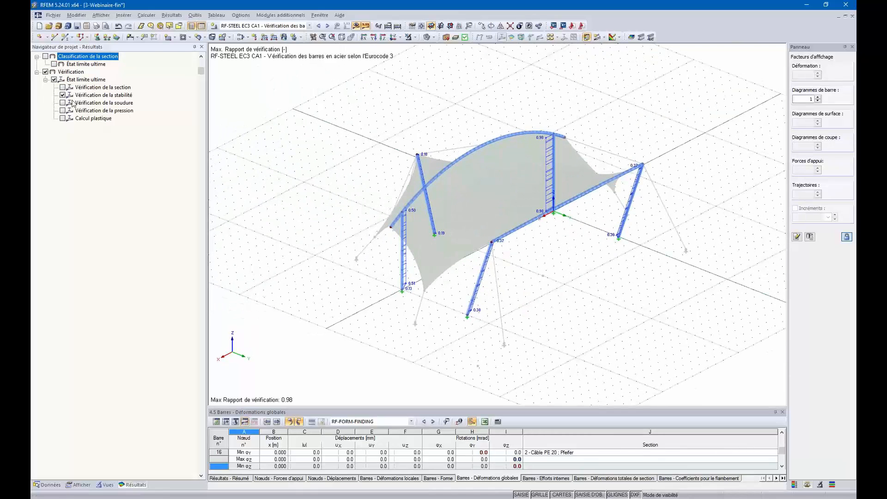
# - Show only the section check ratios and enlarge the member diagrams to a factor of 1.75
pyautogui.click(62, 88)
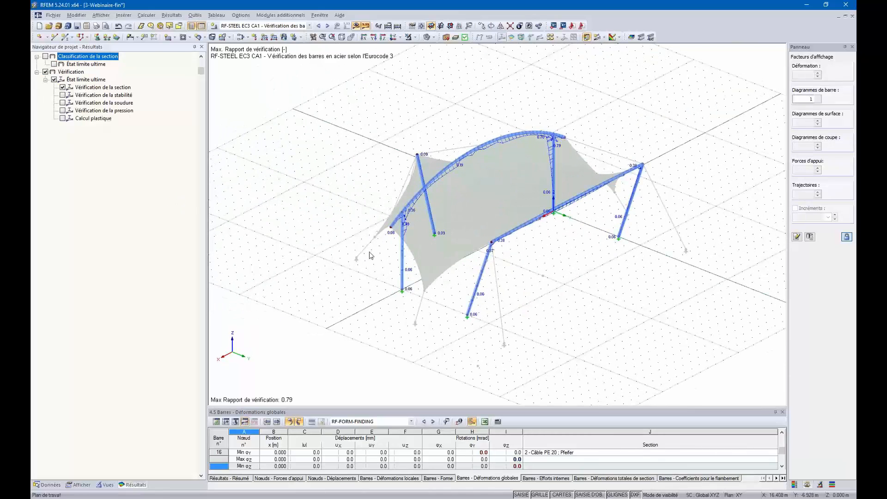
pyautogui.keyDown('ctrl'); pyautogui.moveTo(440, 319); pyautogui.dragTo(620, 258, button='middle'); pyautogui.keyUp('ctrl')
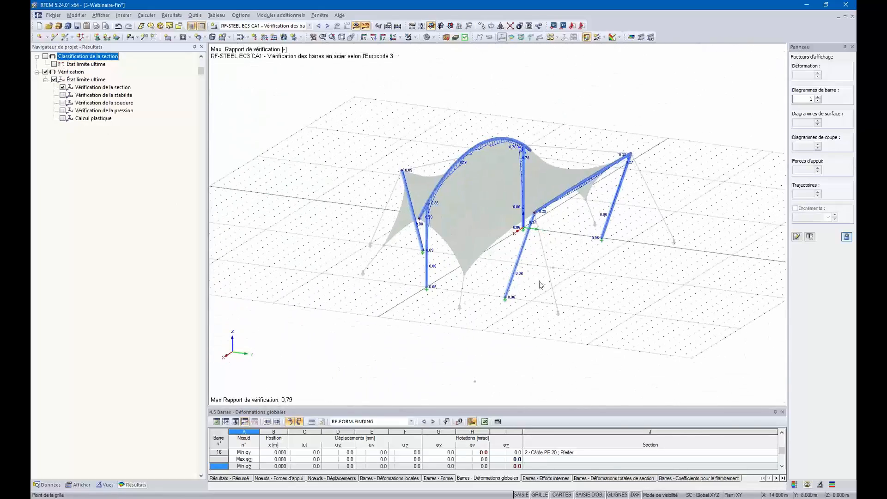
pyautogui.click(817, 97)
pyautogui.click(817, 97)
pyautogui.click(818, 97)
pyautogui.keyDown('ctrl'); pyautogui.moveTo(706, 216); pyautogui.dragTo(594, 256, button='middle'); pyautogui.keyUp('ctrl')
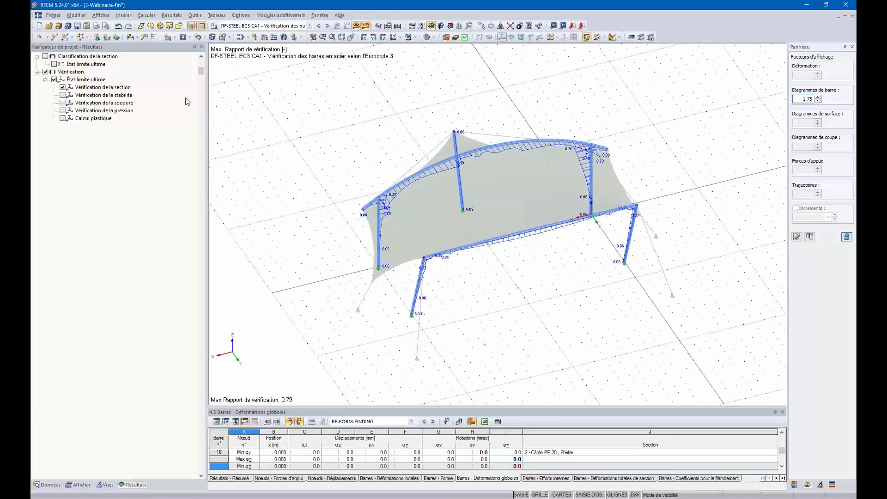
# - Switch the displayed results to the ultimate limit state result combination CR1
pyautogui.click(309, 25)
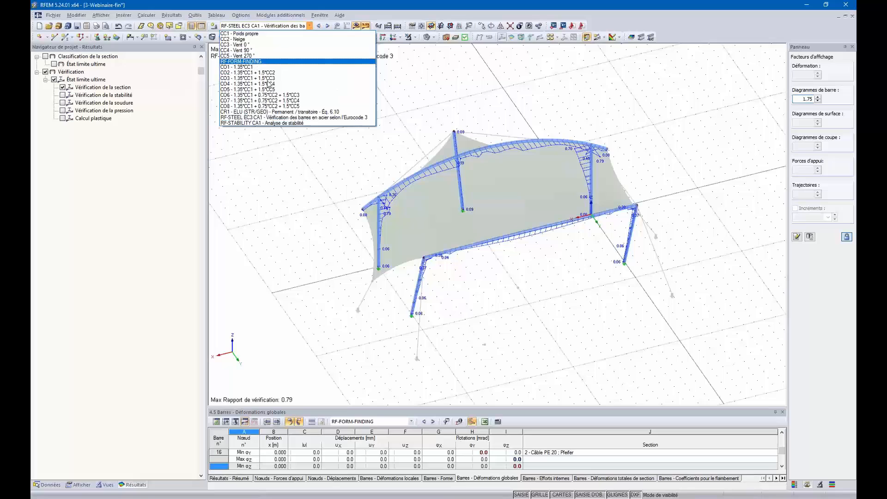
pyautogui.click(245, 113)
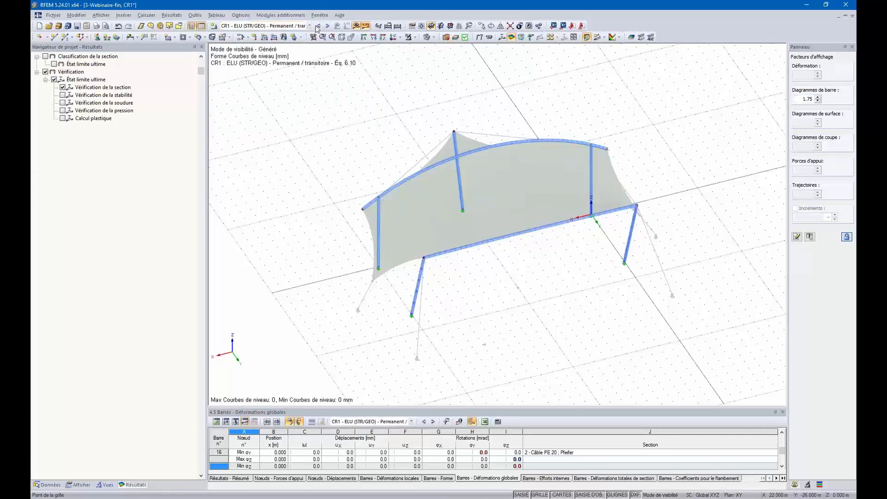
# - Display the results of load combination CO8 and hide the load values on the model
pyautogui.click(309, 26)
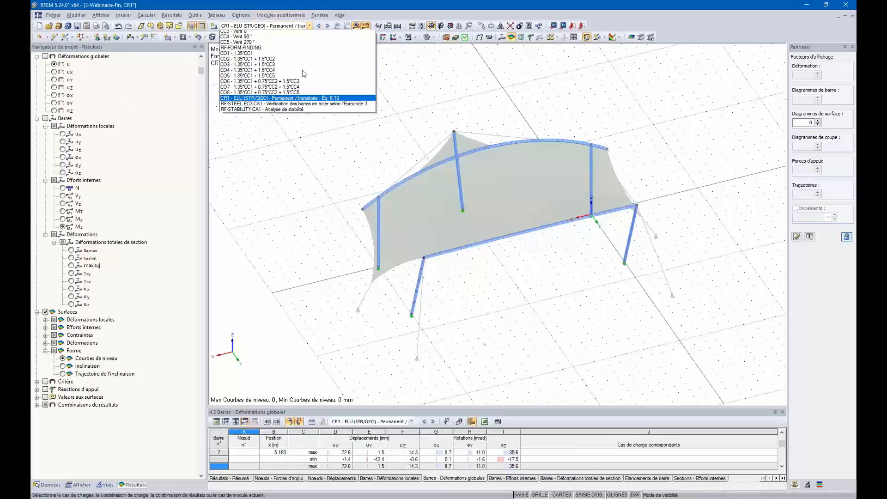
pyautogui.click(267, 107)
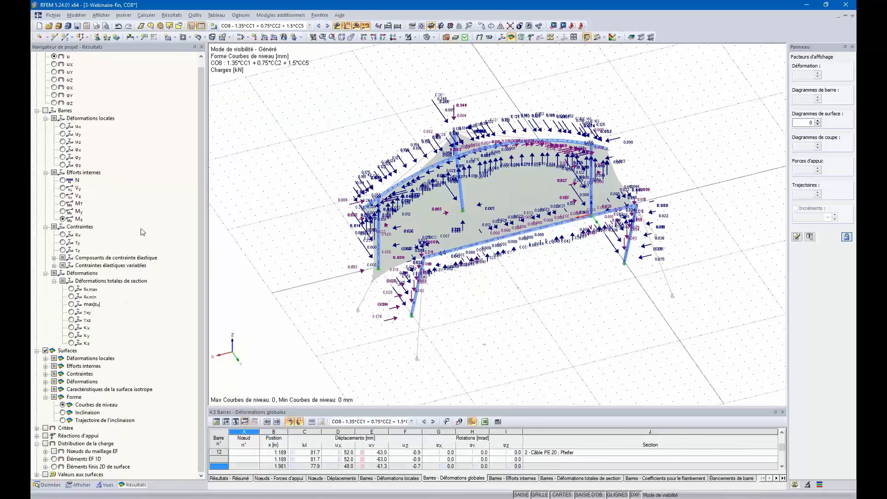
pyautogui.click(346, 25)
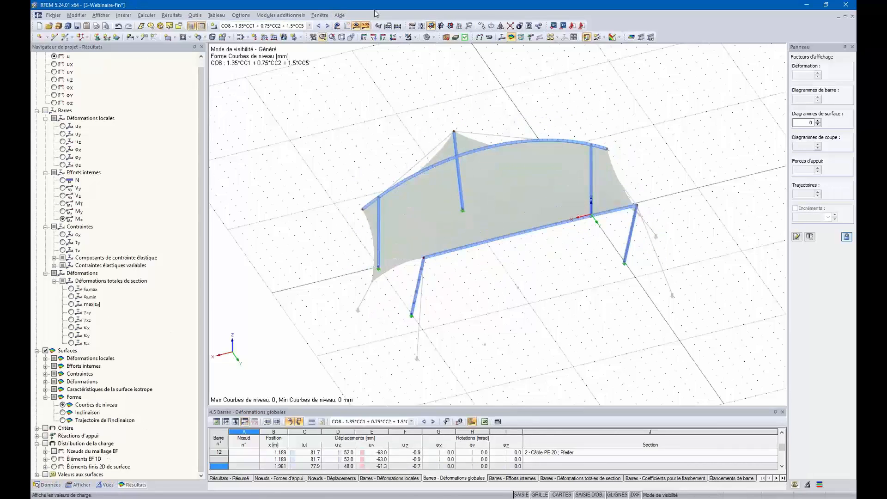
# - Cancel the visibility mode so that the whole membrane structure is shown with its surface contours
pyautogui.click(414, 37)
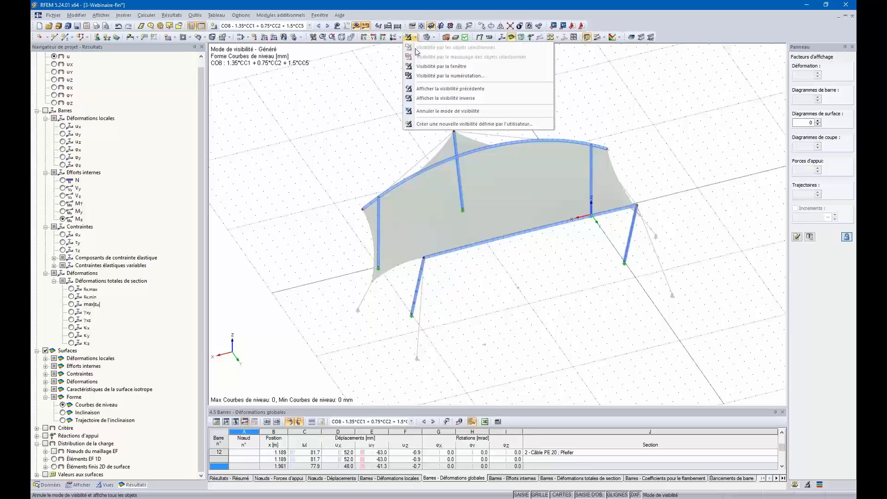
pyautogui.click(424, 113)
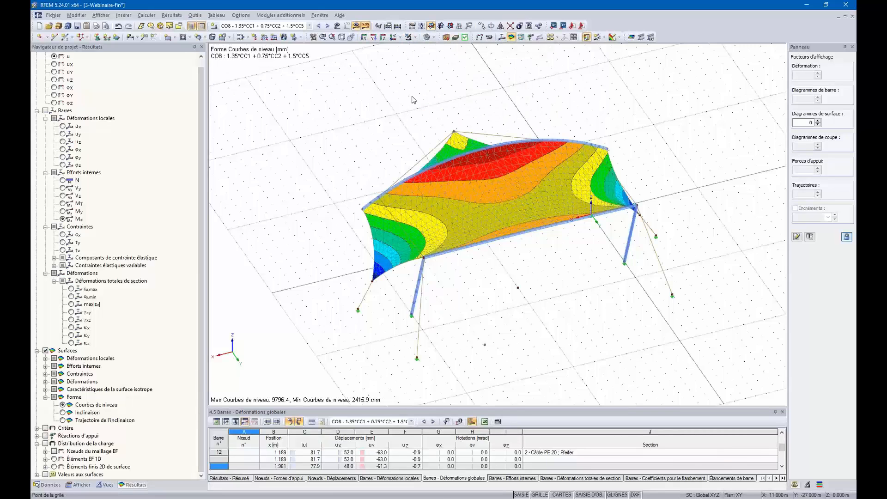
pyautogui.keyDown('ctrl'); pyautogui.moveTo(573, 92); pyautogui.dragTo(562, 186, button='middle'); pyautogui.keyUp('ctrl')
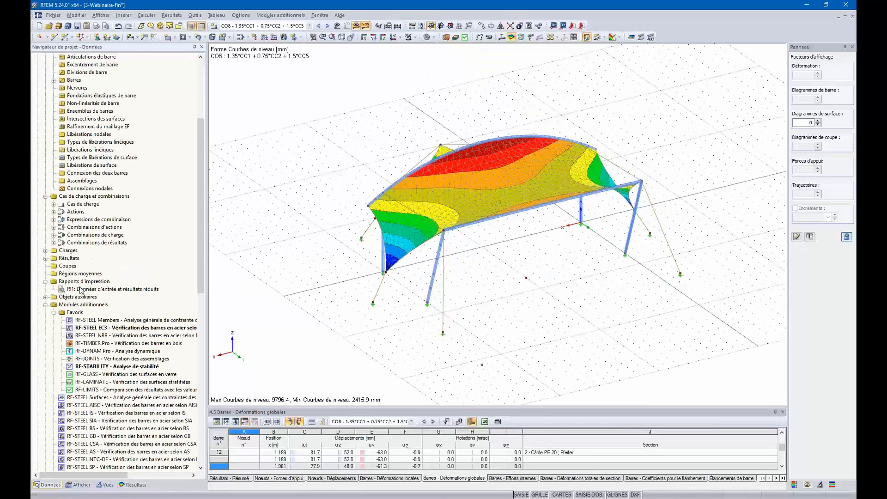
# - Open the preview of printout report RI1 and inspect its content selection for RFEM and RF-STABILITY without changing it
pyautogui.rightClick(82, 289)
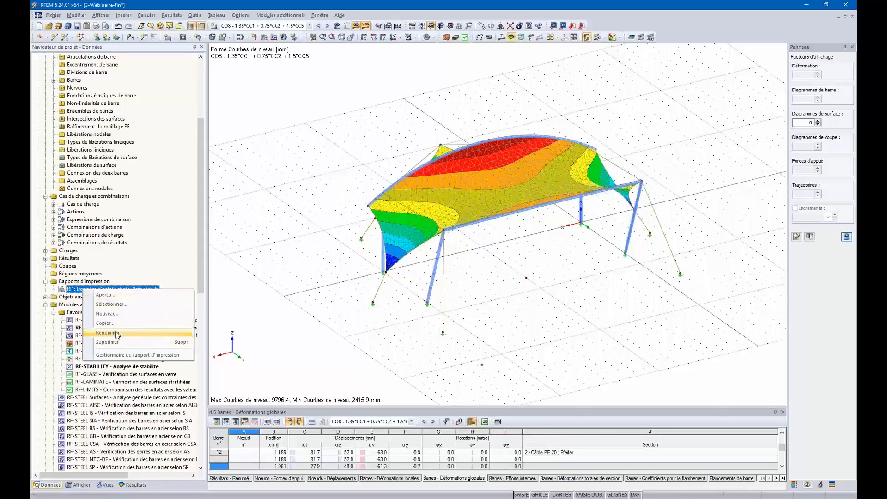
pyautogui.click(108, 293)
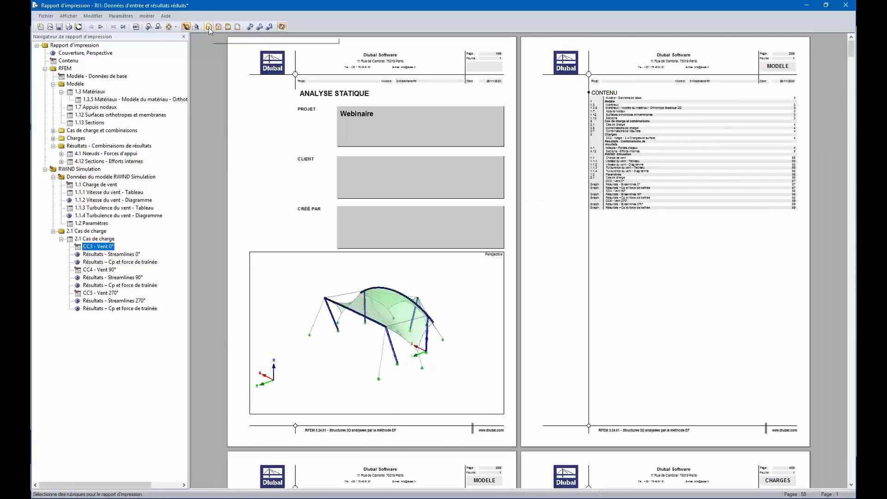
pyautogui.click(208, 27)
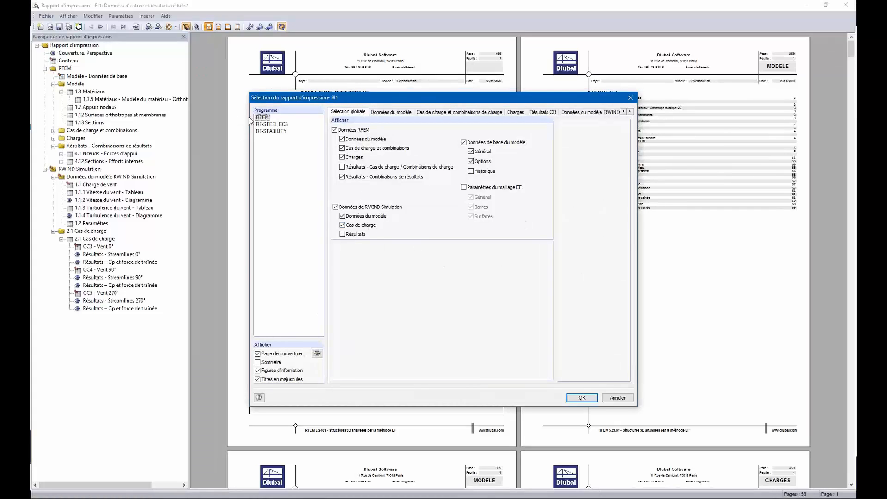
pyautogui.click(272, 131)
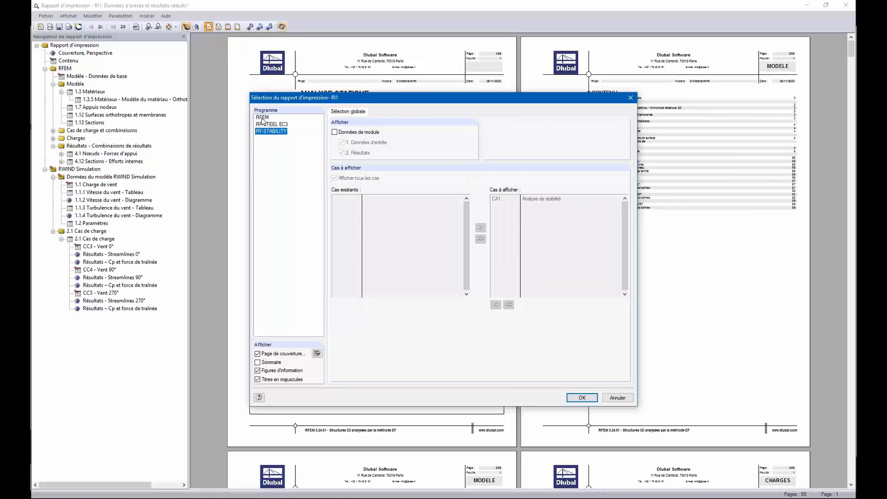
pyautogui.click(262, 118)
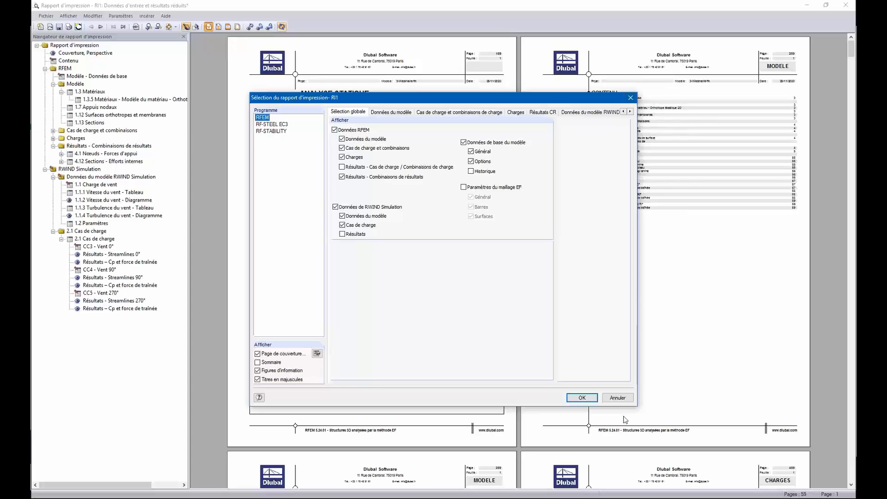
pyautogui.click(617, 398)
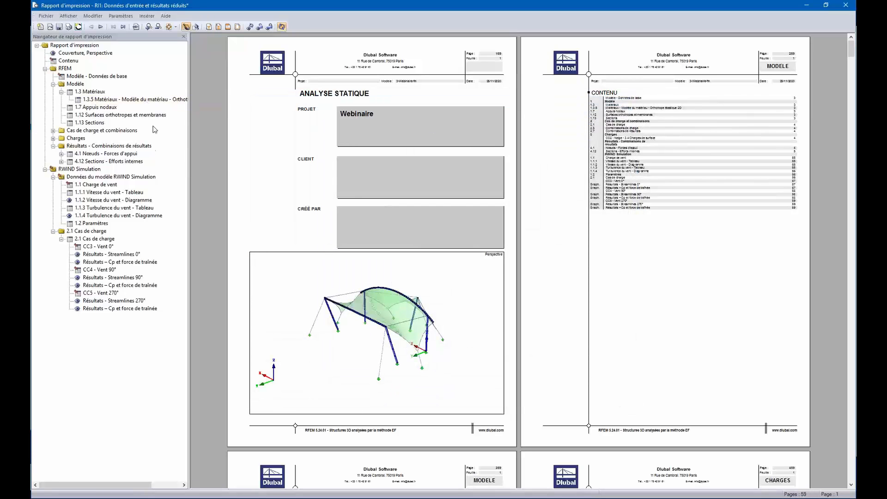
# - Examine the report from the cover through the model data, load combinations and support forces to the section internal forces
pyautogui.click(353, 193)
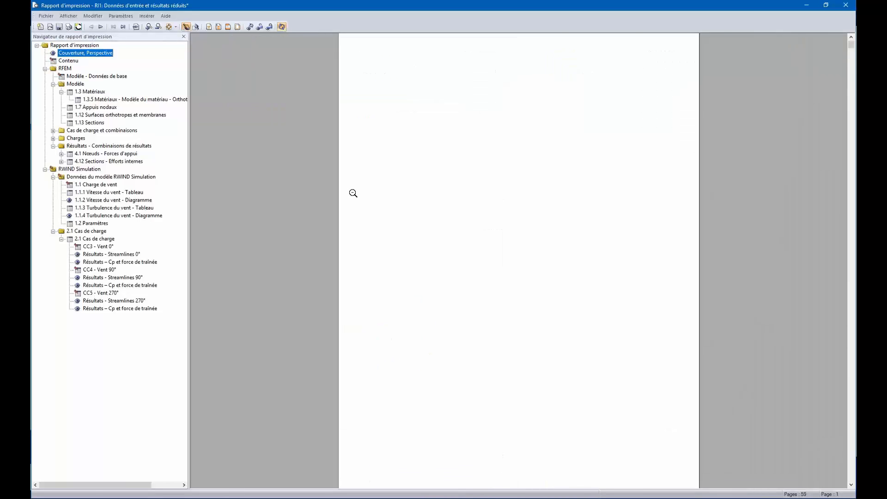
pyautogui.scroll(-10, 353, 193)
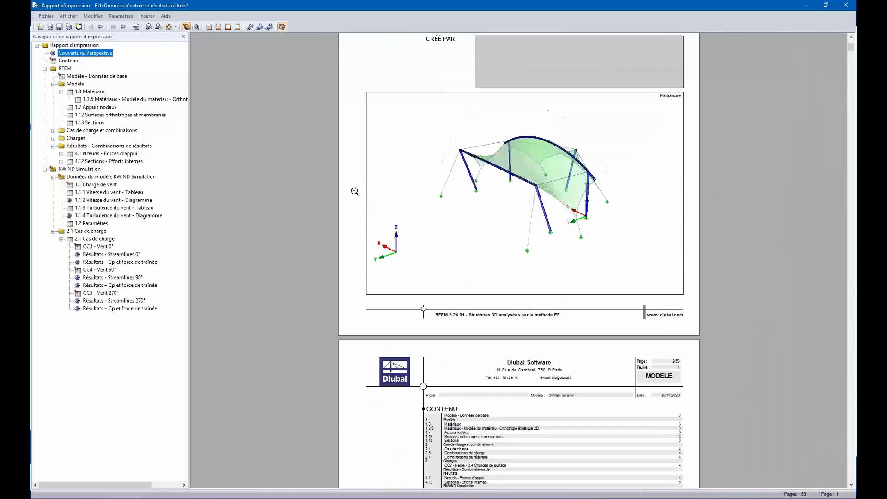
pyautogui.scroll(-12, 354, 190)
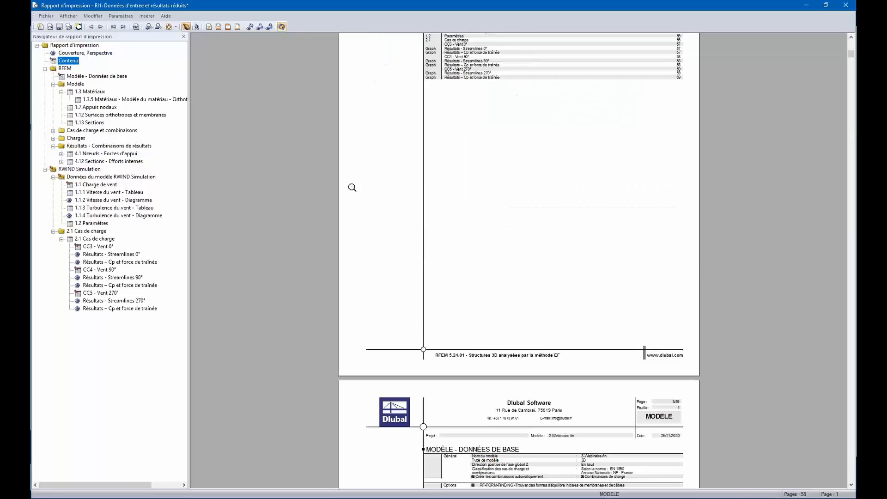
pyautogui.scroll(-12, 351, 189)
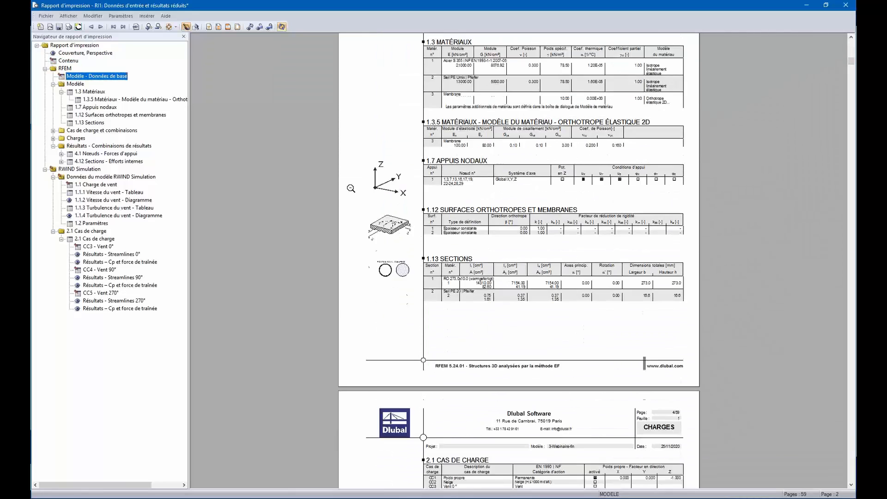
pyautogui.scroll(-6, 347, 189)
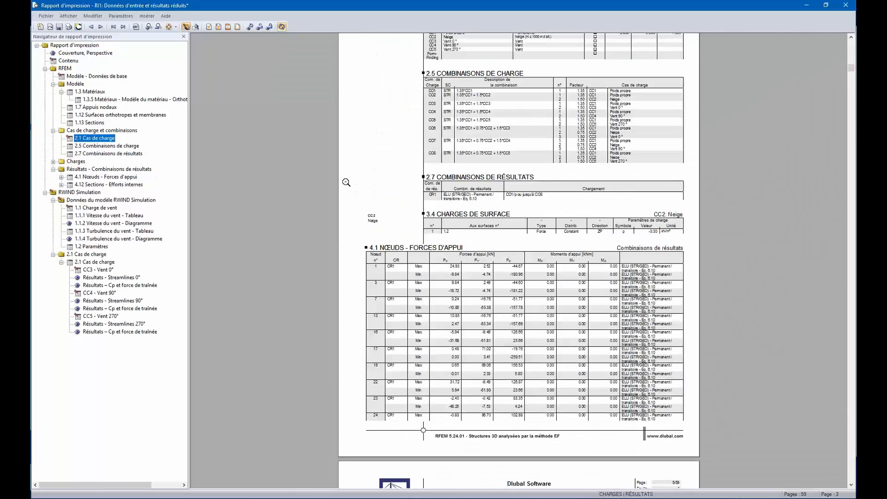
pyautogui.scroll(-10, 346, 182)
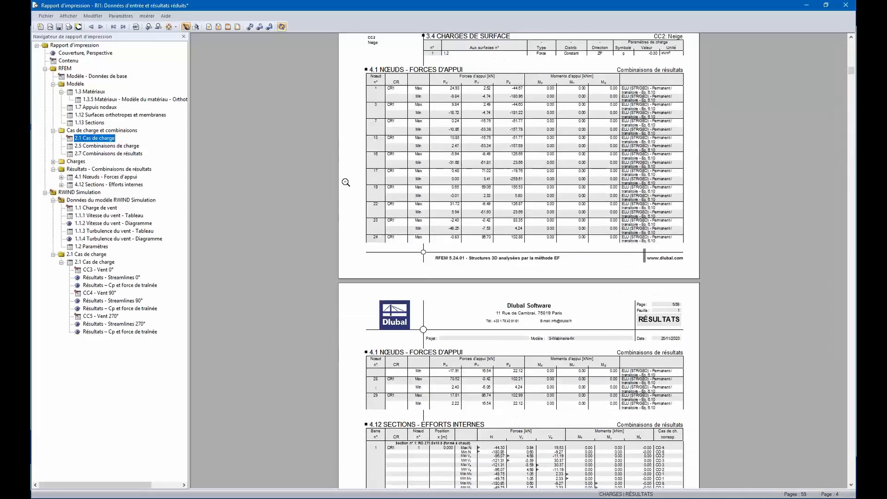
pyautogui.scroll(-1, 349, 187)
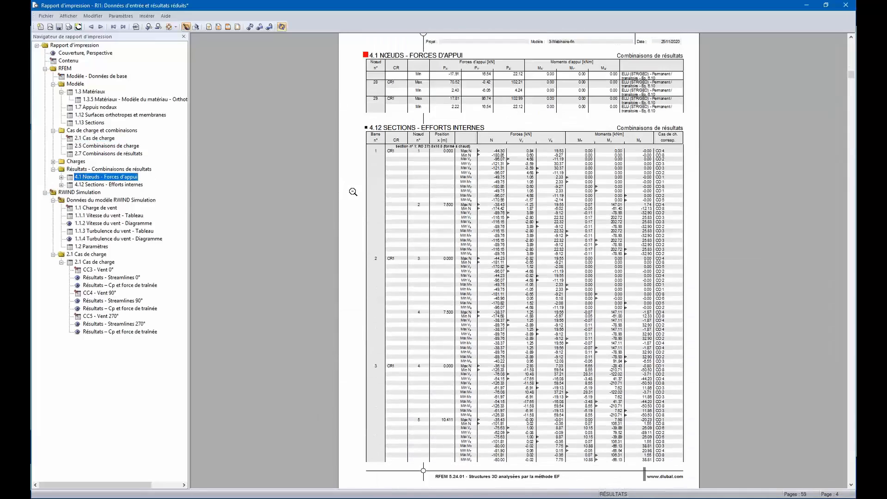
pyautogui.scroll(-6, 365, 184)
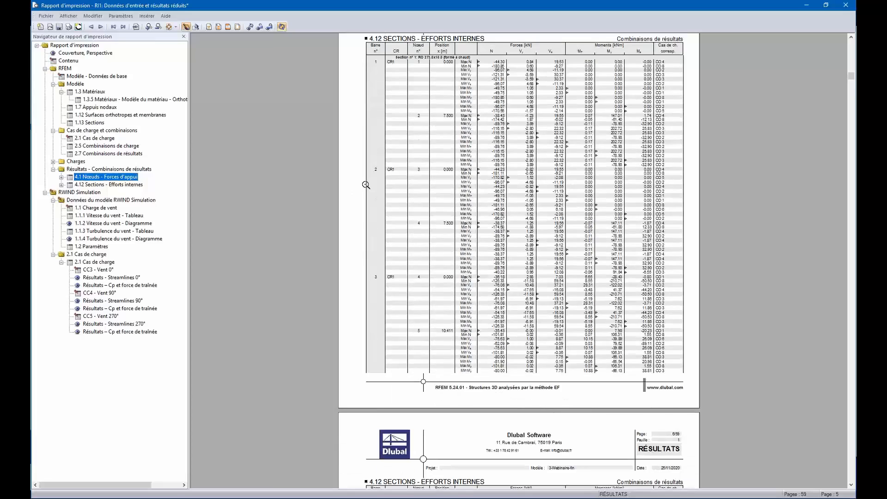
pyautogui.scroll(-15, 366, 185)
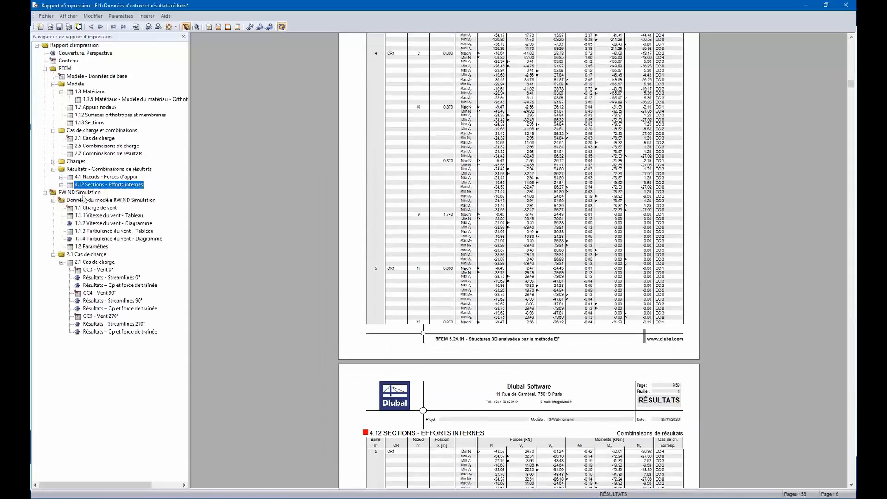
# - Examine the report's RWIND Simulation chapter: wind load, velocity and turbulence profiles, calculation parameters and load case drag forces
pyautogui.click(84, 196)
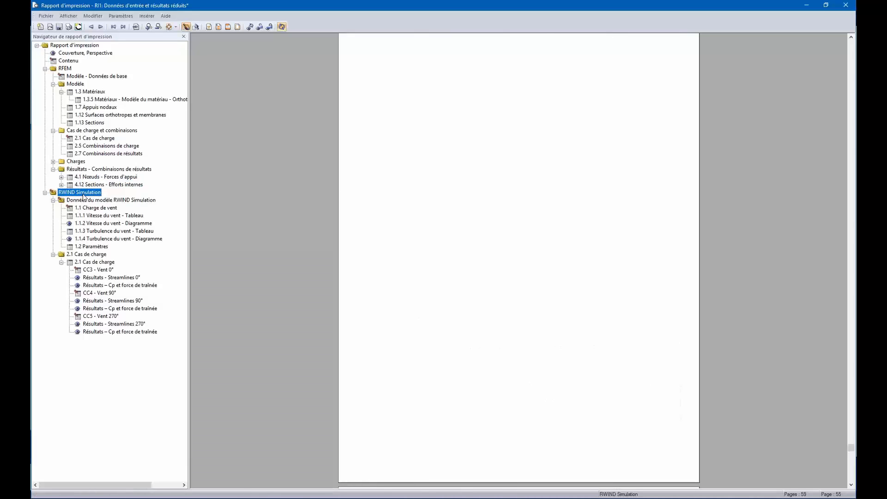
pyautogui.scroll(3, 559, 153)
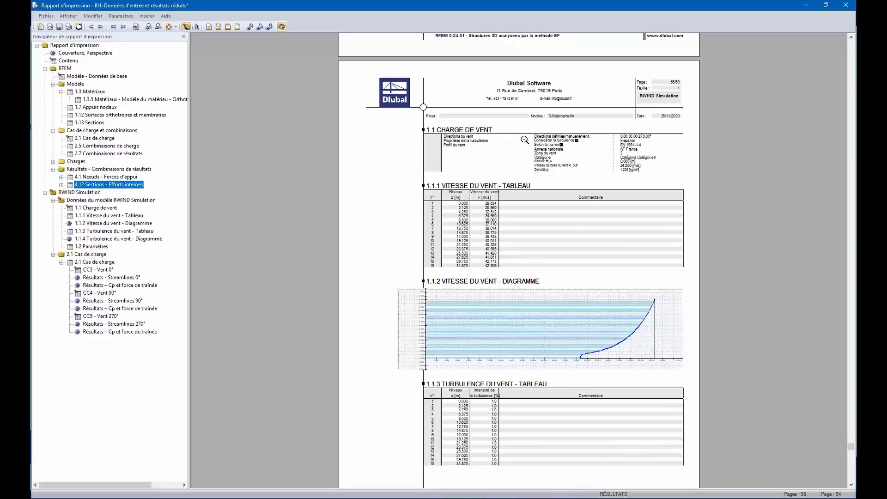
pyautogui.click(547, 161)
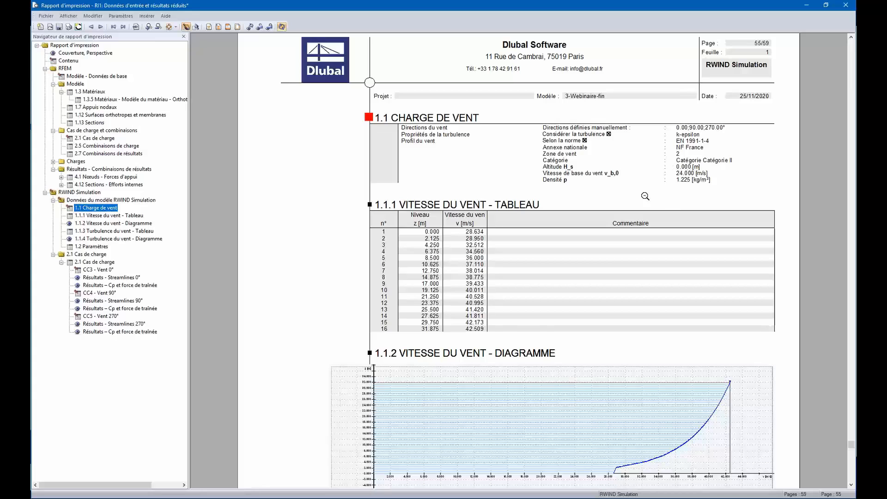
pyautogui.scroll(-10, 645, 196)
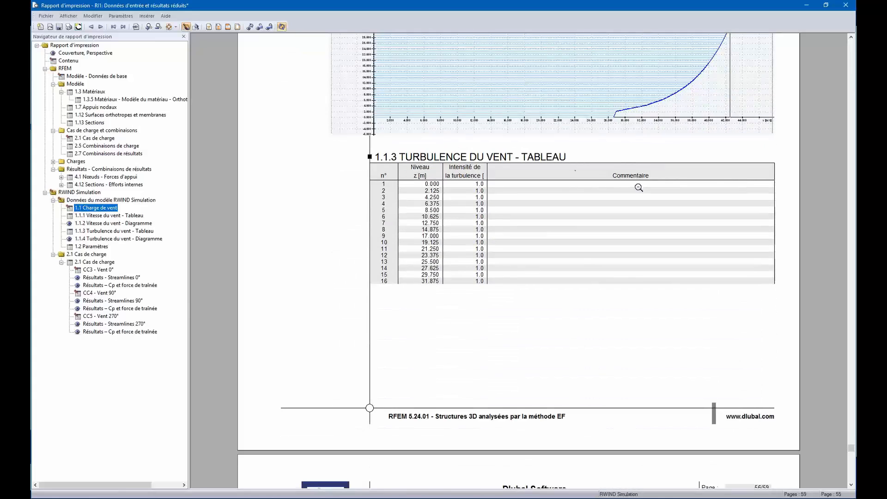
pyautogui.scroll(-8, 560, 200)
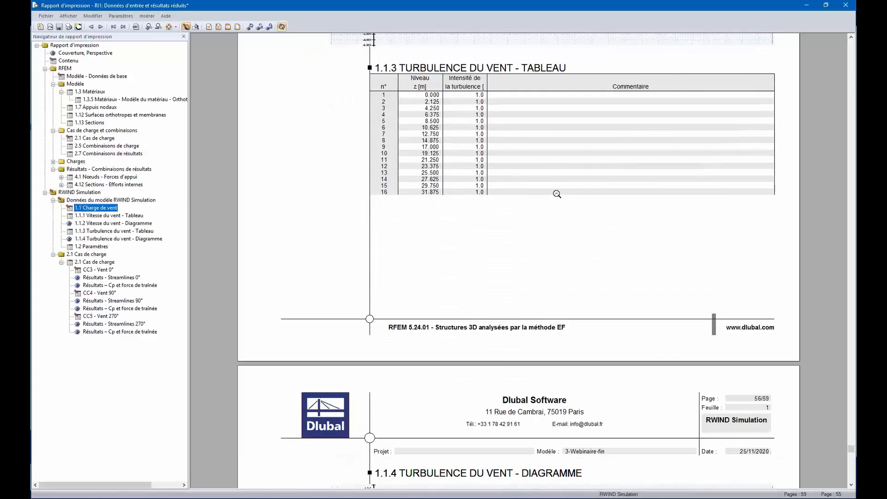
pyautogui.scroll(-2, 554, 193)
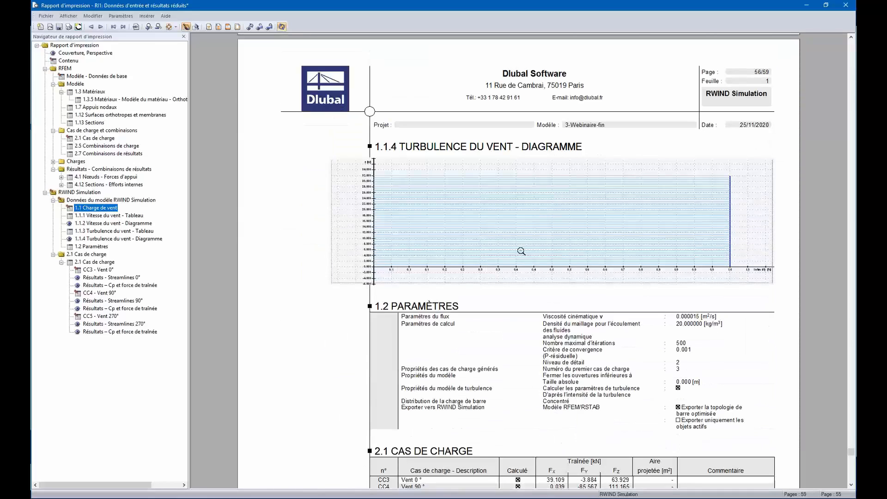
pyautogui.scroll(-2, 702, 235)
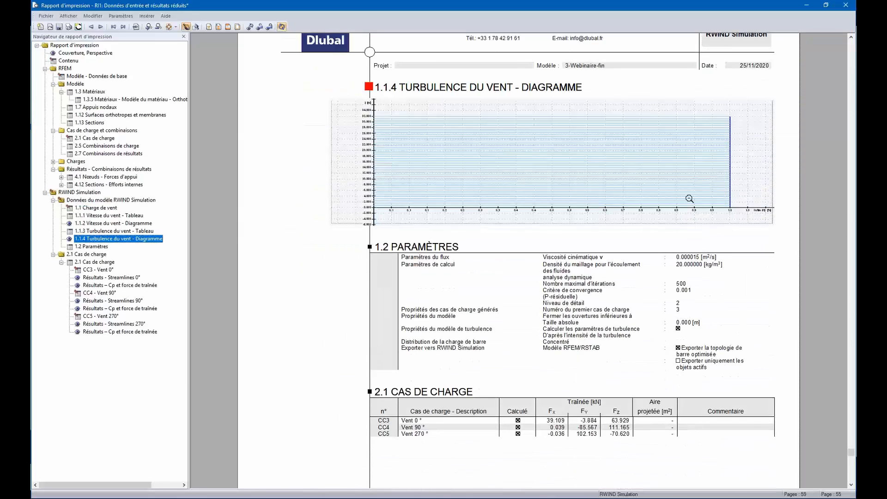
pyautogui.scroll(-1, 619, 230)
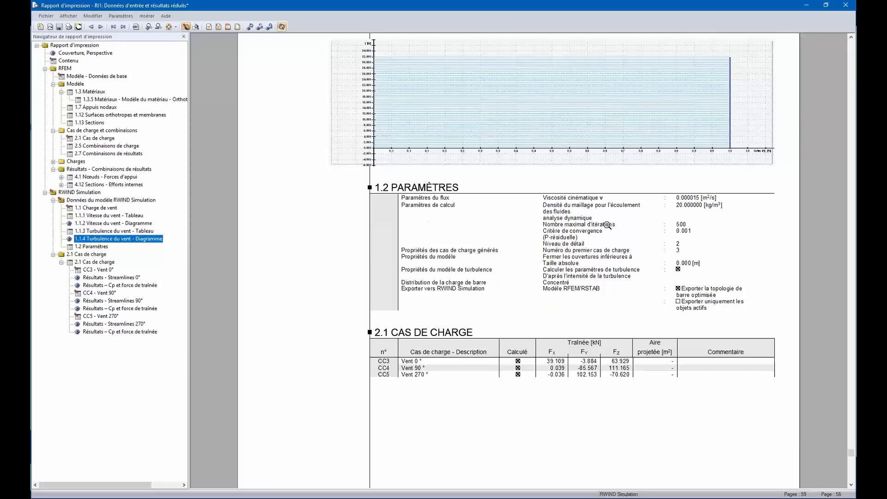
pyautogui.scroll(-2, 607, 225)
pyautogui.scroll(-1, 595, 226)
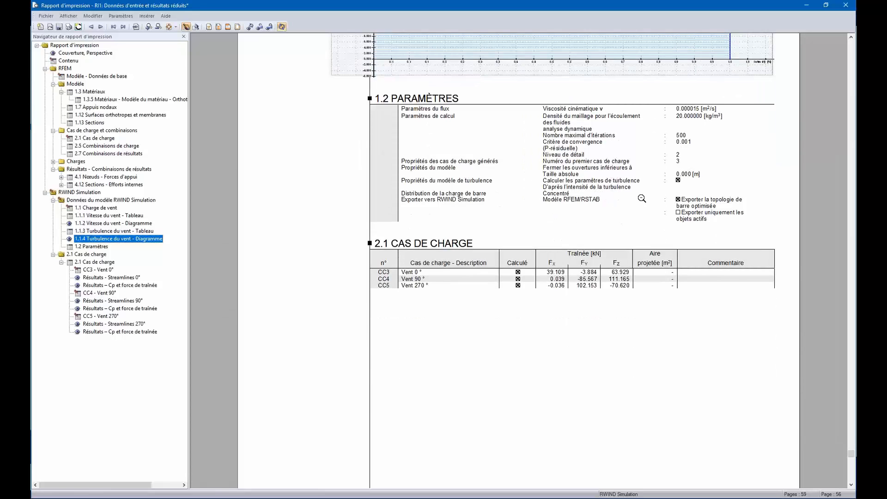
pyautogui.scroll(-3, 641, 199)
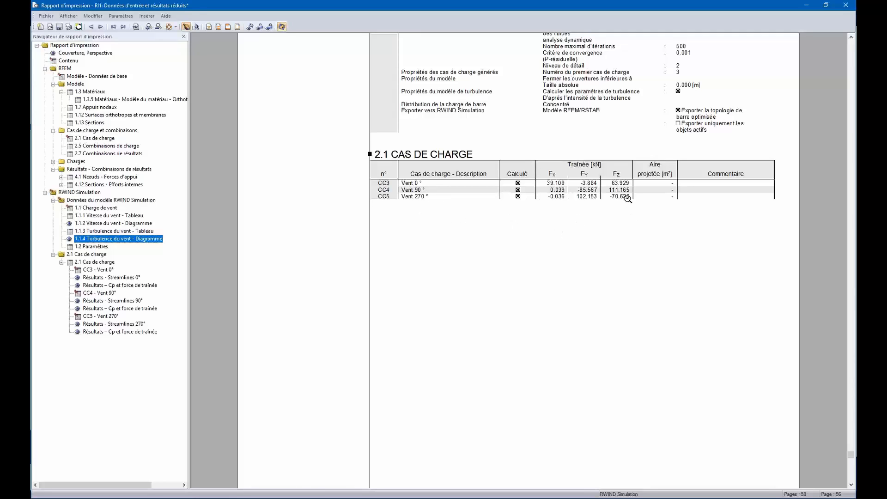
# - Examine the report's streamline and Cp/drag force figures for wind load case CC3 at 0°
pyautogui.click(608, 203)
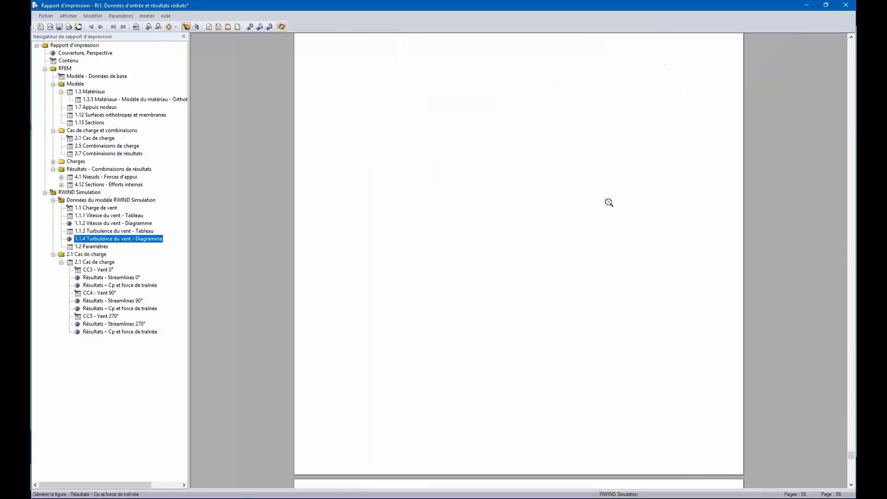
pyautogui.click(608, 200)
pyautogui.scroll(-2, 605, 186)
pyautogui.scroll(-6, 603, 189)
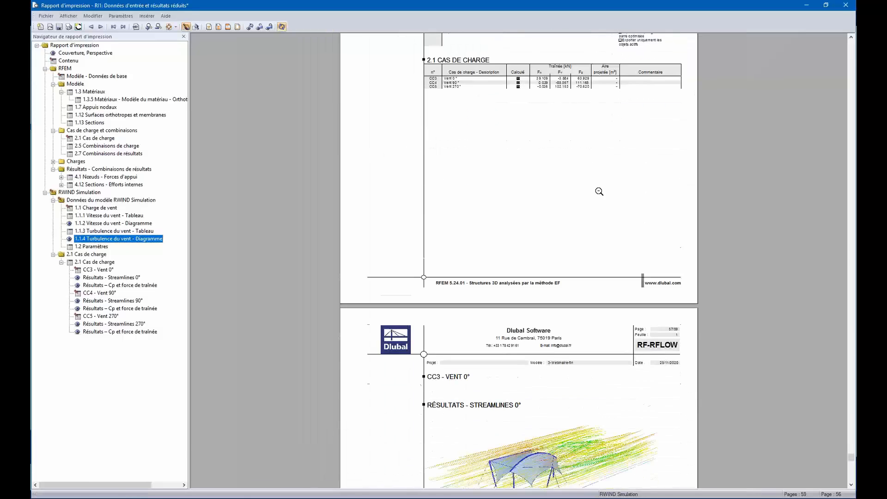
pyautogui.scroll(-3, 594, 195)
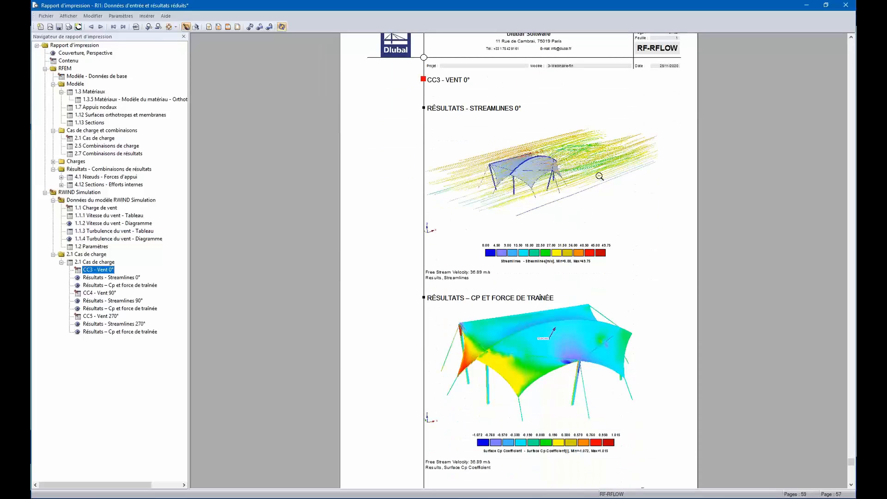
pyautogui.scroll(-1, 595, 187)
pyautogui.scroll(-5, 595, 190)
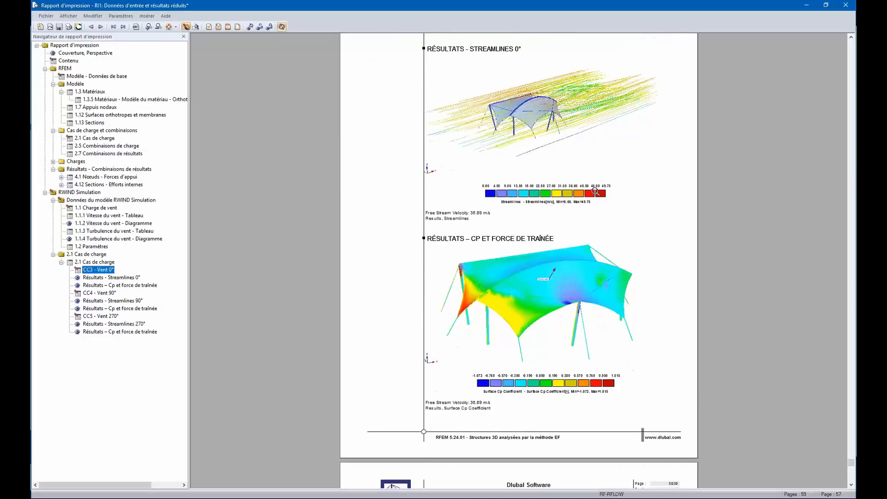
# - Examine the report's streamline and Cp/drag force figures for CC4 at 90° and CC5 at 270°, and close the report
pyautogui.scroll(-7, 595, 191)
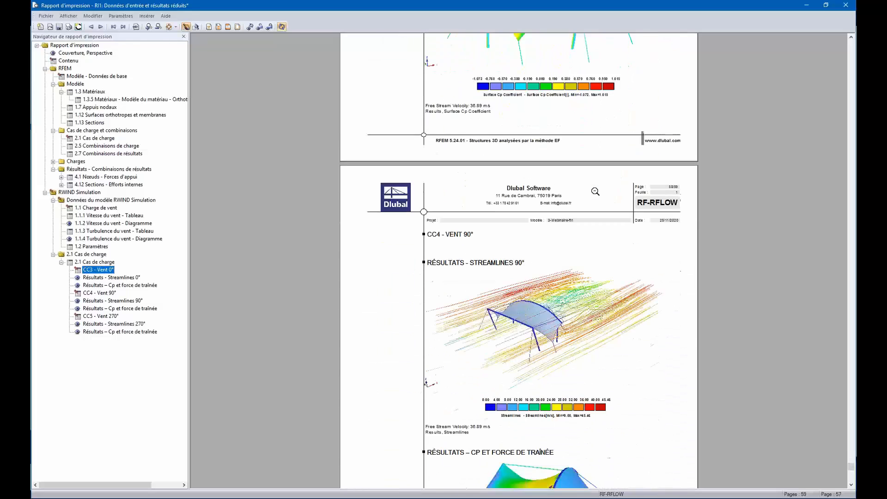
pyautogui.scroll(-10, 595, 191)
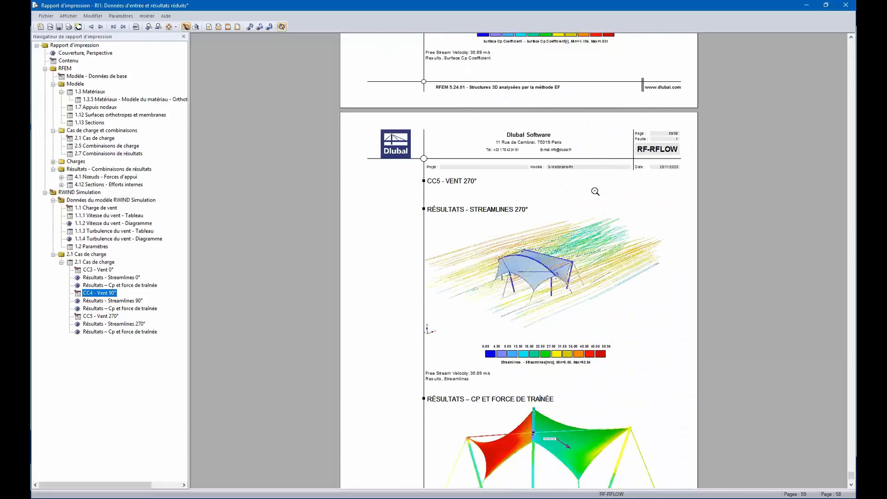
pyautogui.scroll(4, 595, 191)
pyautogui.scroll(20, 595, 191)
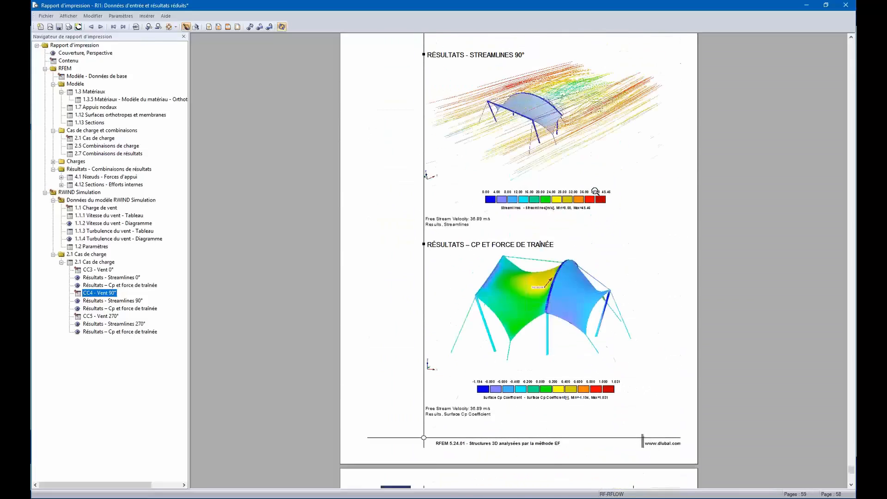
pyautogui.scroll(16, 594, 199)
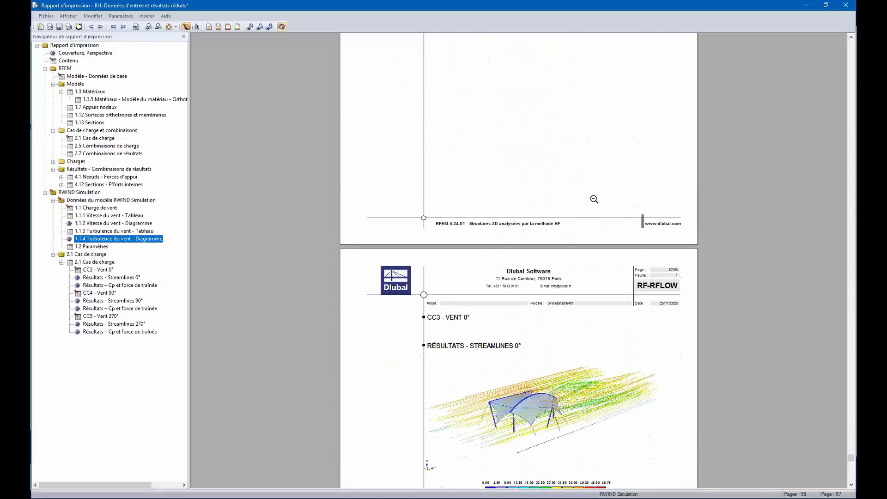
pyautogui.scroll(6, 594, 199)
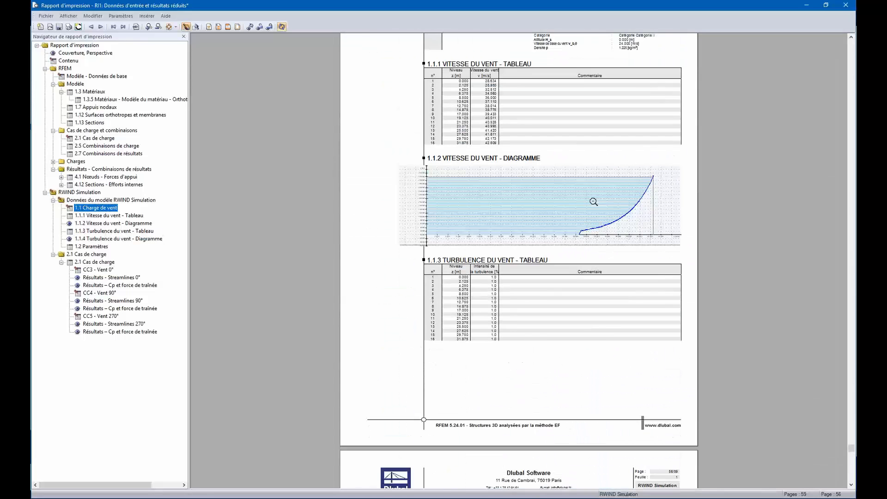
pyautogui.click(848, 5)
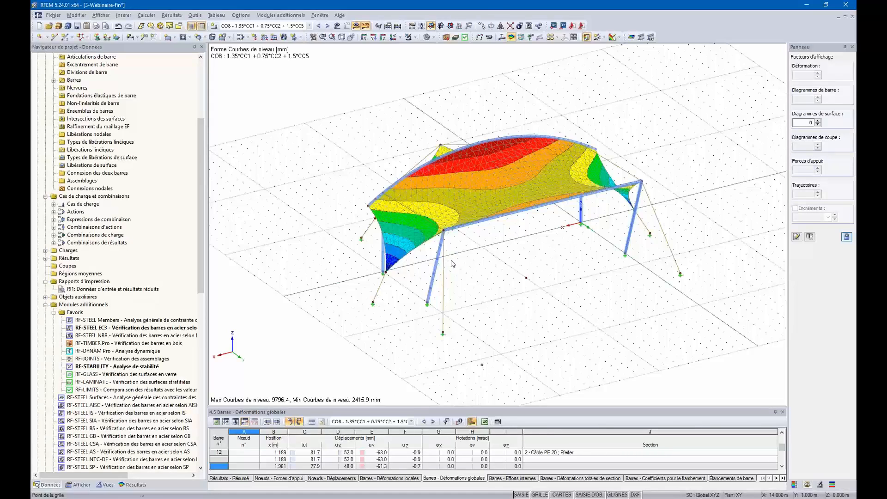
# - Switch from the 3-Webinaire-fin model to the grandstand model 4-Gradins pour format vtp
pyautogui.keyDown('ctrl'); pyautogui.moveTo(390, 315); pyautogui.dragTo(425, 320, button='middle'); pyautogui.keyUp('ctrl')
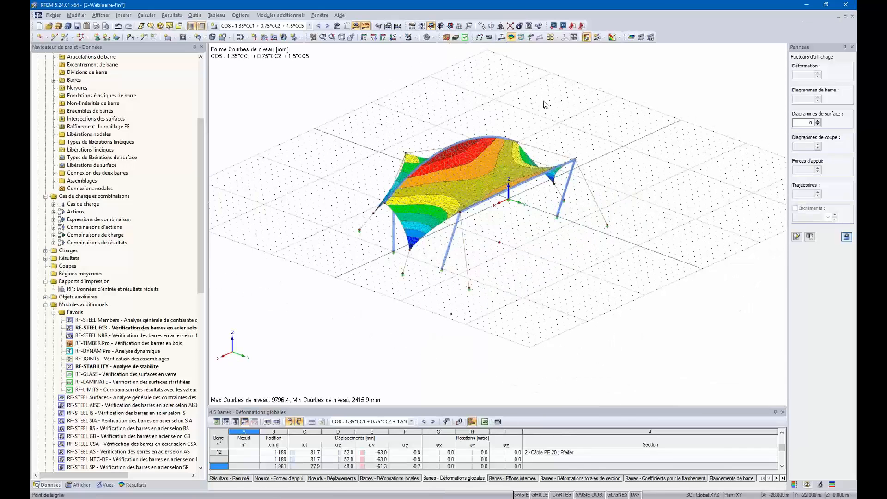
pyautogui.keyDown('ctrl'); pyautogui.moveTo(631, 100); pyautogui.dragTo(609, 113, button='middle'); pyautogui.keyUp('ctrl')
pyautogui.scroll(6, 81, 301)
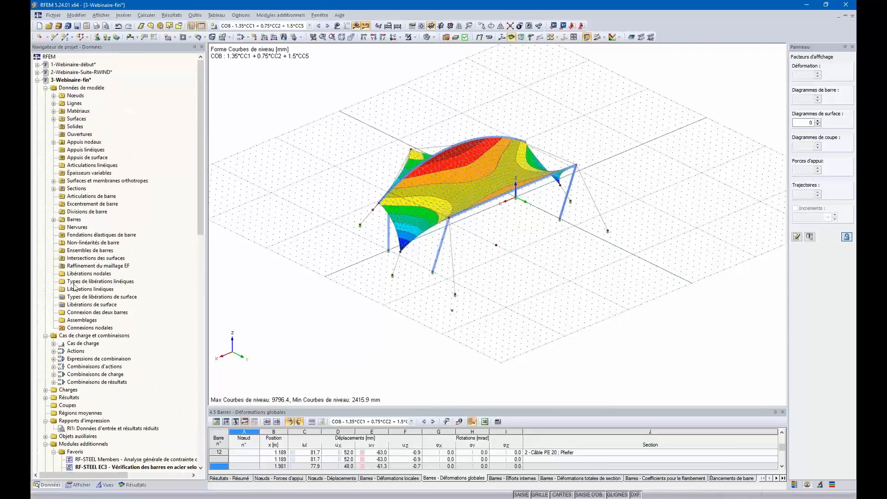
pyautogui.click(39, 80)
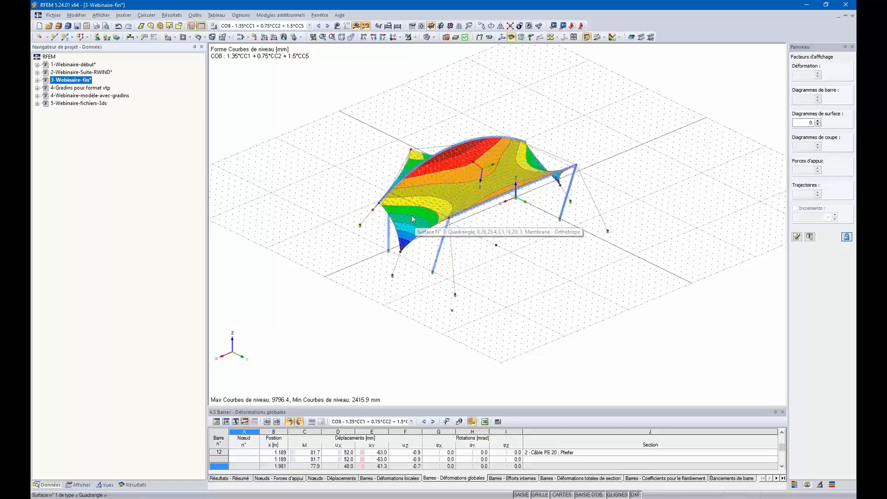
pyautogui.click(95, 91)
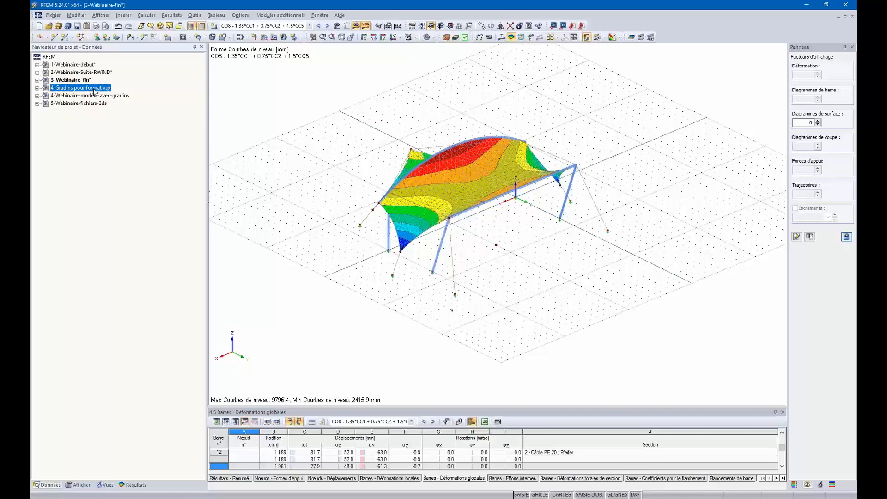
pyautogui.doubleClick(94, 90)
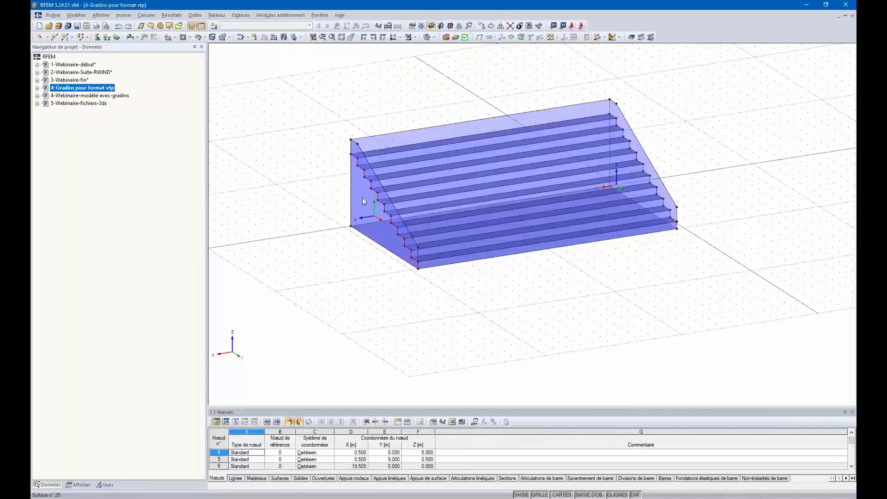
pyautogui.keyDown('ctrl'); pyautogui.moveTo(255, 174); pyautogui.dragTo(245, 199, button='middle'); pyautogui.keyUp('ctrl')
pyautogui.keyDown('ctrl'); pyautogui.moveTo(450, 287); pyautogui.dragTo(396, 291, button='middle'); pyautogui.keyUp('ctrl')
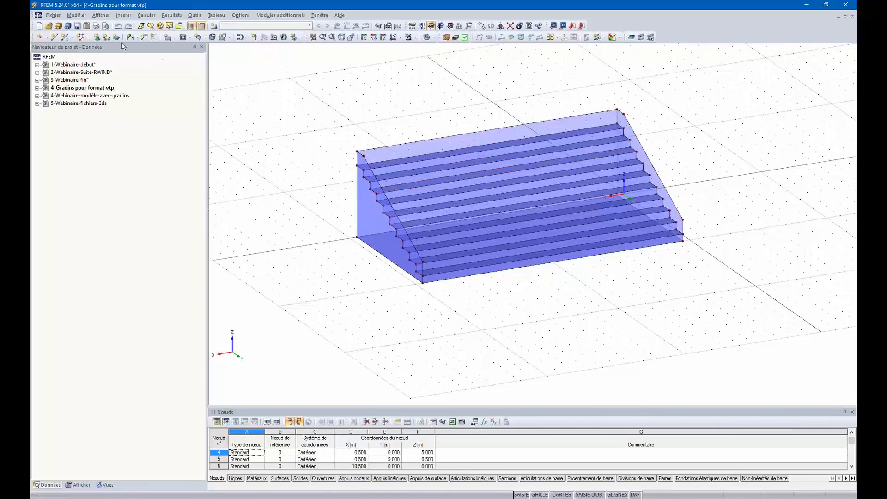
# - Inspect the export option for RWIND Simulation data (*.vtp) without exporting the grandstand model
pyautogui.click(53, 16)
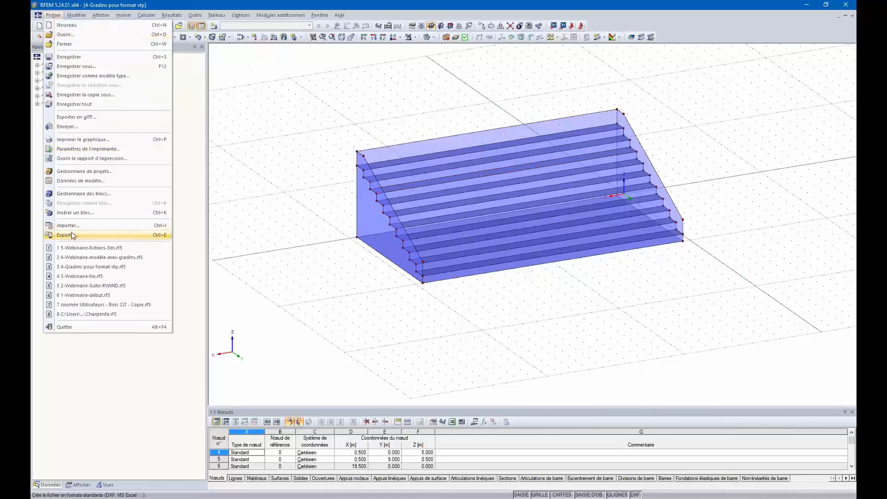
pyautogui.click(93, 235)
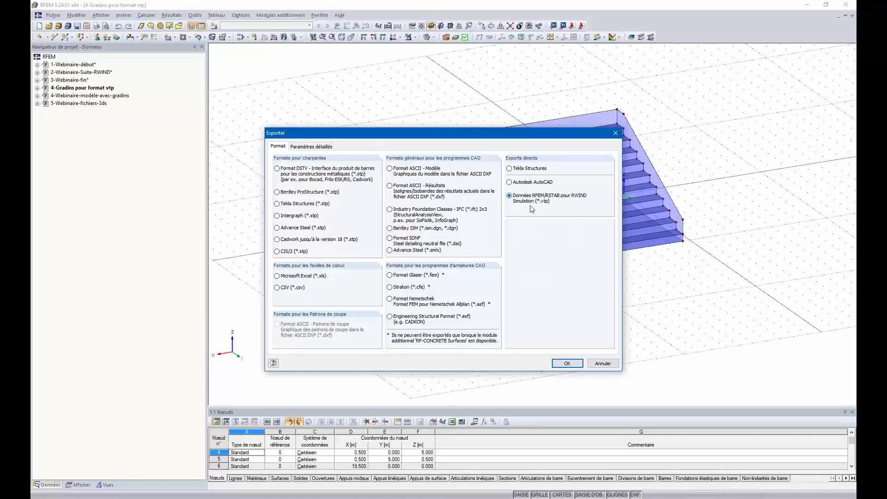
pyautogui.click(603, 363)
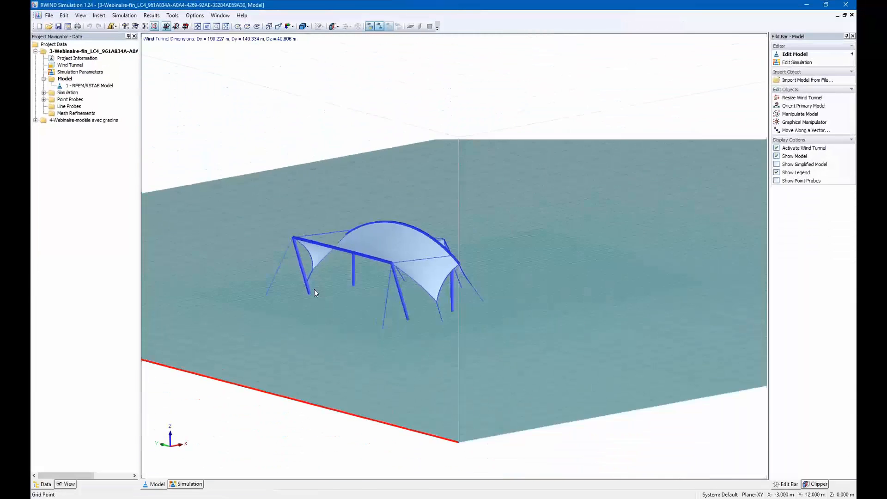
# - Switch to RWIND Simulation and import 4-Gradins pour format vtp.vtp into the membrane project, accepting deletion of the mesh and results
pyautogui.keyDown('ctrl'); pyautogui.moveTo(315, 289); pyautogui.dragTo(364, 328, button='middle'); pyautogui.keyUp('ctrl')
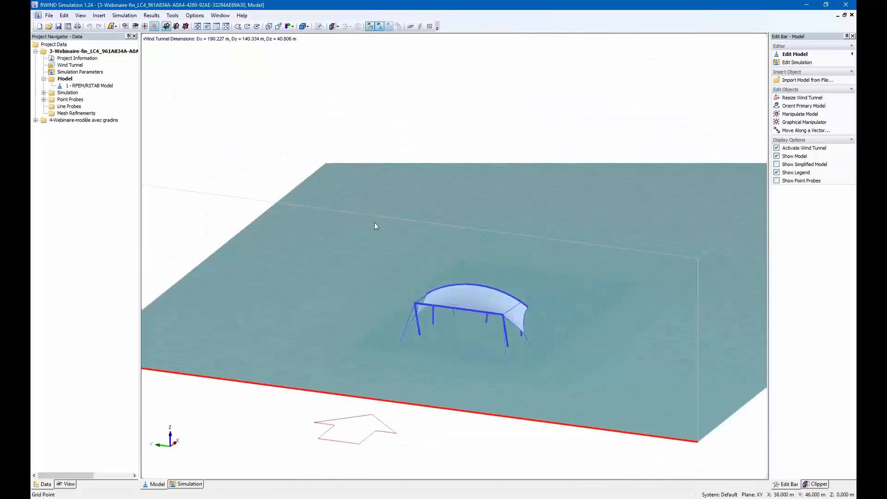
pyautogui.click(269, 27)
pyautogui.scroll(2, 438, 355)
pyautogui.keyDown('ctrl'); pyautogui.moveTo(436, 354); pyautogui.dragTo(437, 301, button='middle'); pyautogui.keyUp('ctrl')
pyautogui.scroll(3, 334, 311)
pyautogui.scroll(-4, 447, 301)
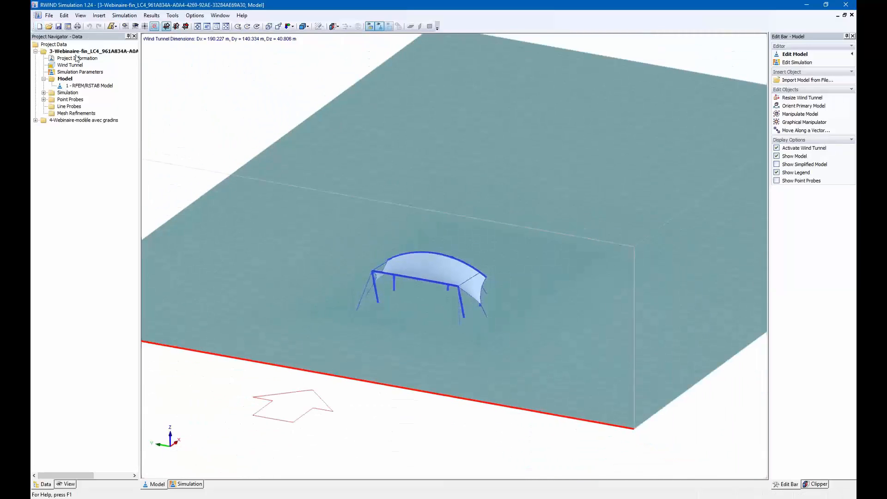
pyautogui.click(99, 15)
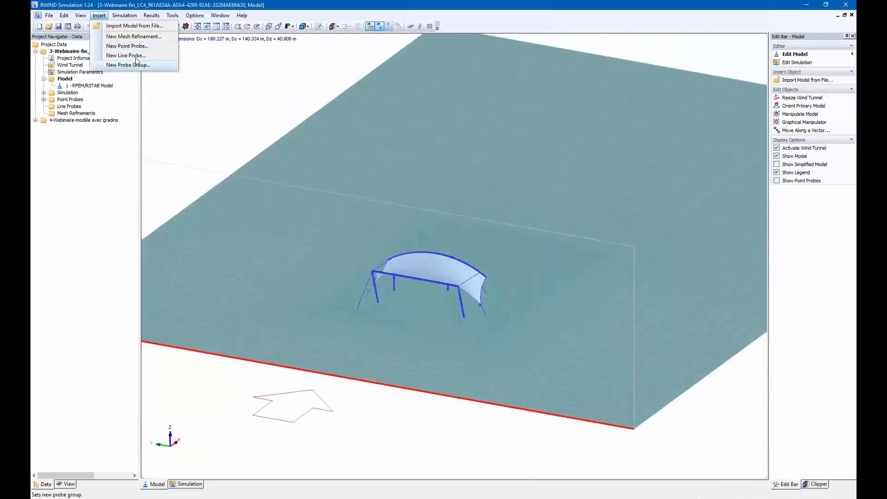
pyautogui.click(133, 26)
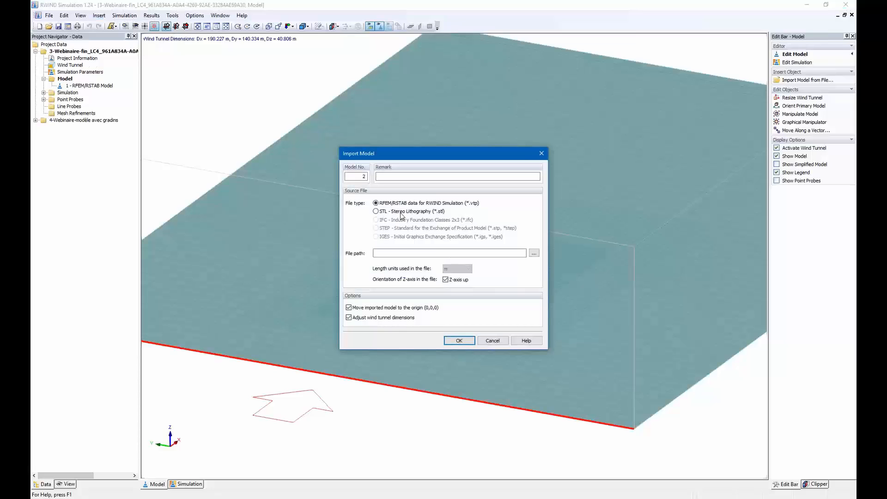
pyautogui.click(534, 253)
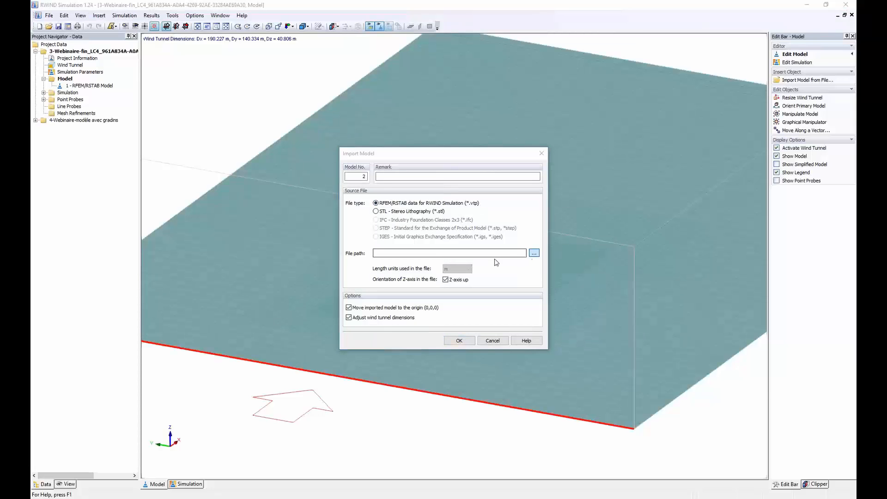
pyautogui.click(259, 204)
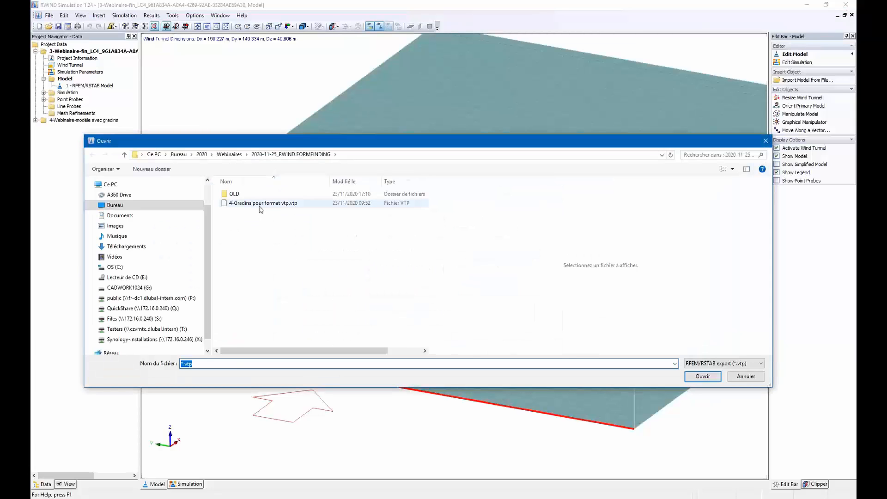
pyautogui.click(702, 379)
pyautogui.click(458, 341)
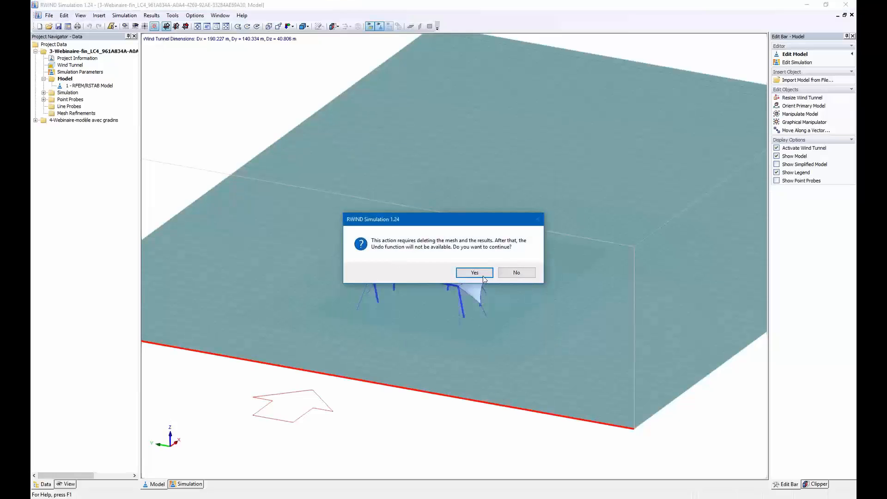
pyautogui.click(483, 273)
# - Move the imported grandstand out from under the membrane to about dX -7.3 m, dY 16.1 m
pyautogui.scroll(5, 460, 293)
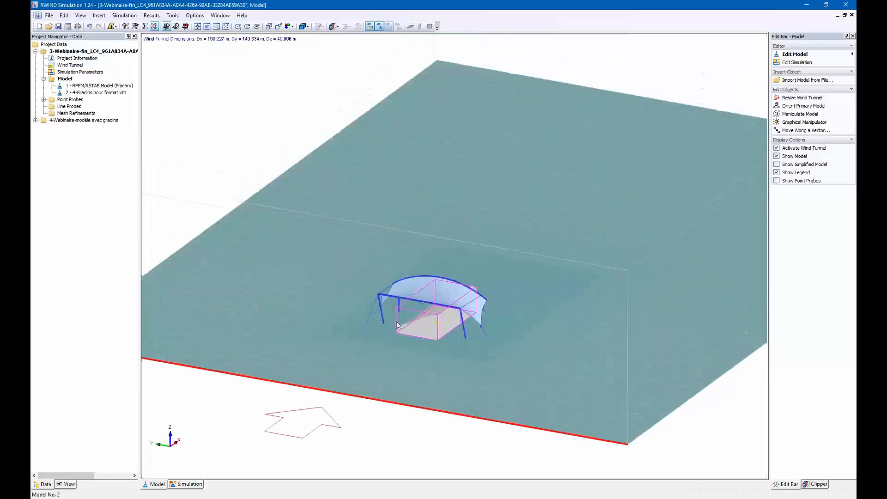
pyautogui.scroll(5, 460, 294)
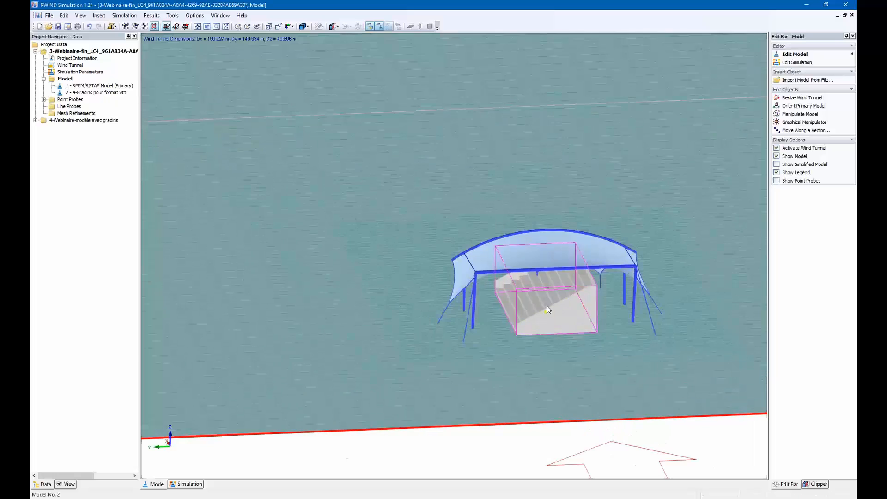
pyautogui.moveTo(644, 346); pyautogui.dragTo(593, 326, button='middle')
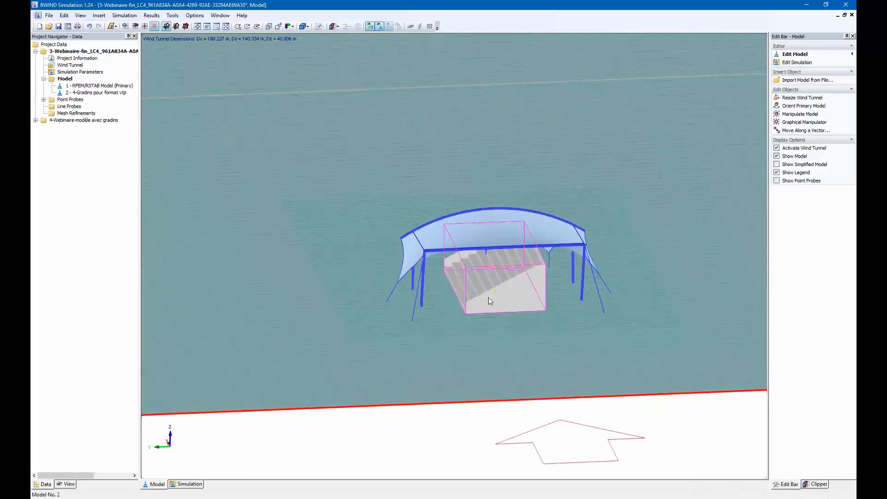
pyautogui.moveTo(489, 298); pyautogui.dragTo(325, 295)
pyautogui.keyDown('ctrl'); pyautogui.moveTo(326, 296); pyautogui.dragTo(578, 291, button='middle'); pyautogui.keyUp('ctrl')
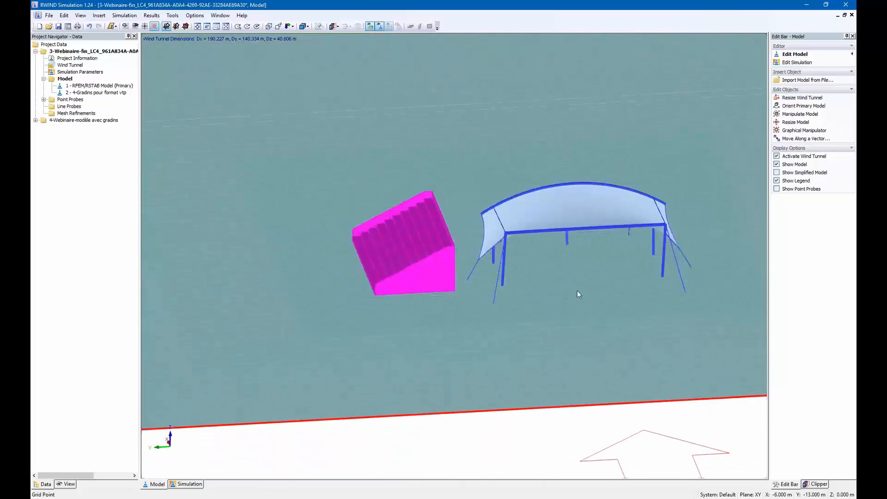
# - Inspect the grandstand model's simplification settings and its position transformation values without changing them
pyautogui.doubleClick(417, 257)
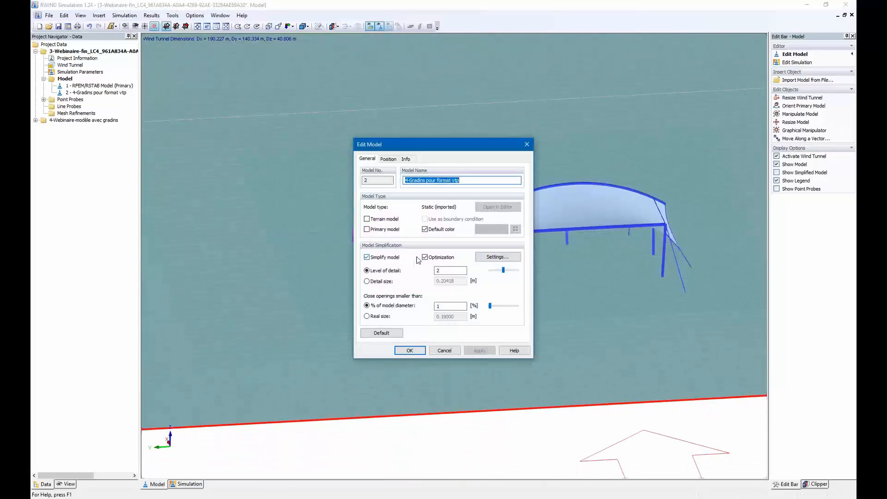
pyautogui.click(388, 159)
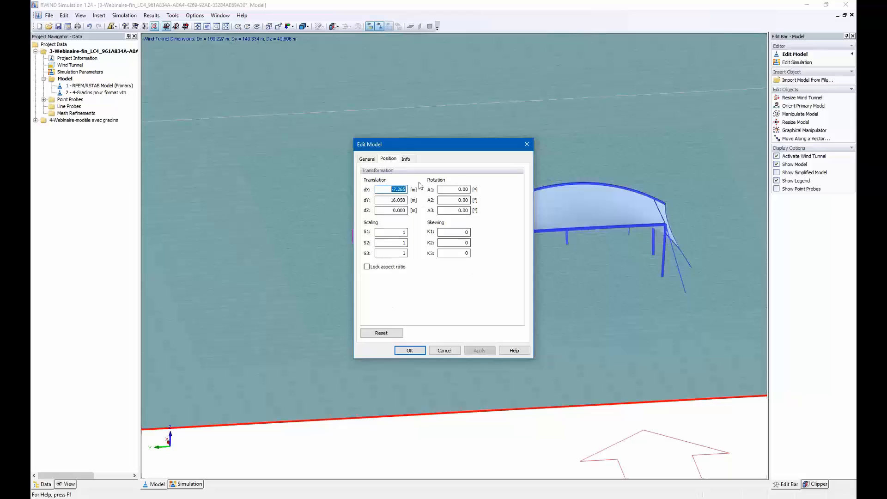
pyautogui.click(528, 144)
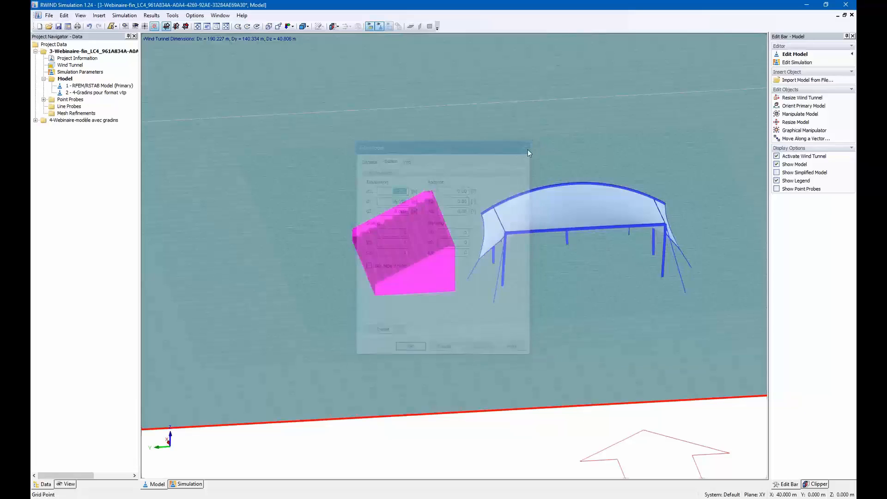
# - Activate the project 4-Webinaire-modèle avec gradins and examine the velocity vectors around the membrane and grandstand from several sides
pyautogui.doubleClick(60, 121)
pyautogui.keyDown('ctrl'); pyautogui.moveTo(545, 258); pyautogui.dragTo(362, 204, button='middle'); pyautogui.keyUp('ctrl')
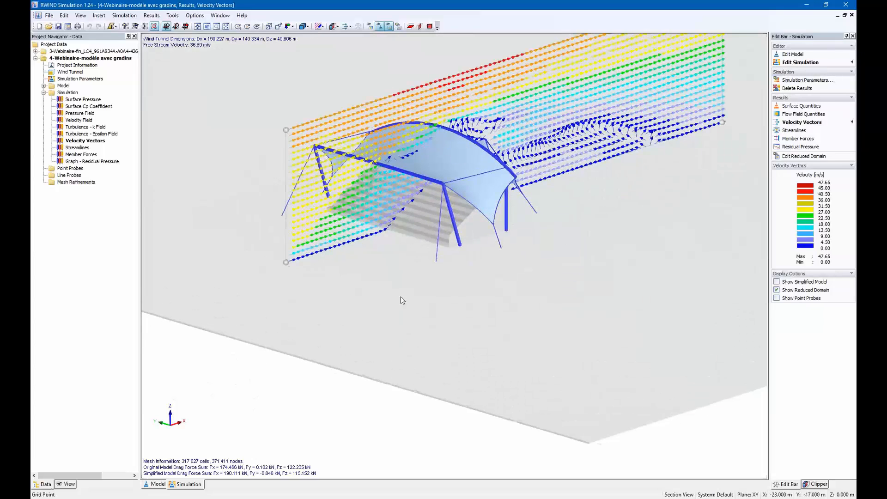
pyautogui.keyDown('ctrl'); pyautogui.moveTo(400, 297); pyautogui.dragTo(503, 325, button='middle'); pyautogui.keyUp('ctrl')
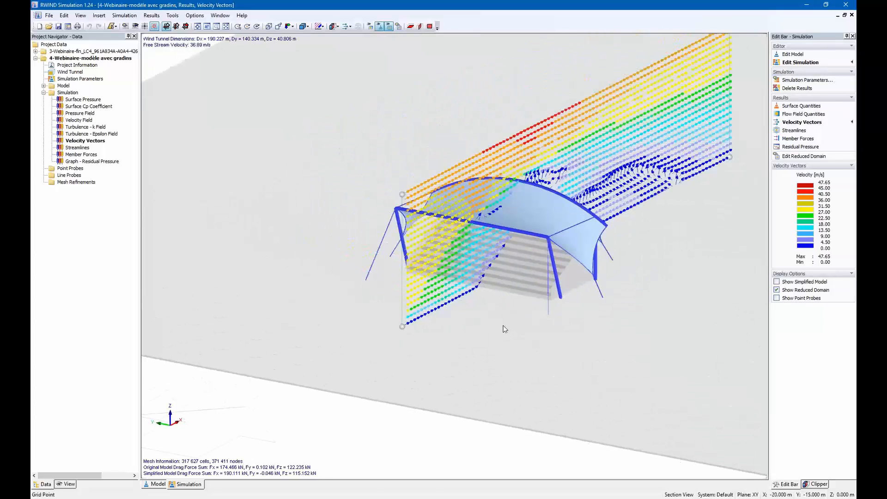
pyautogui.keyDown('ctrl'); pyautogui.moveTo(624, 321); pyautogui.dragTo(317, 262, button='middle'); pyautogui.keyUp('ctrl')
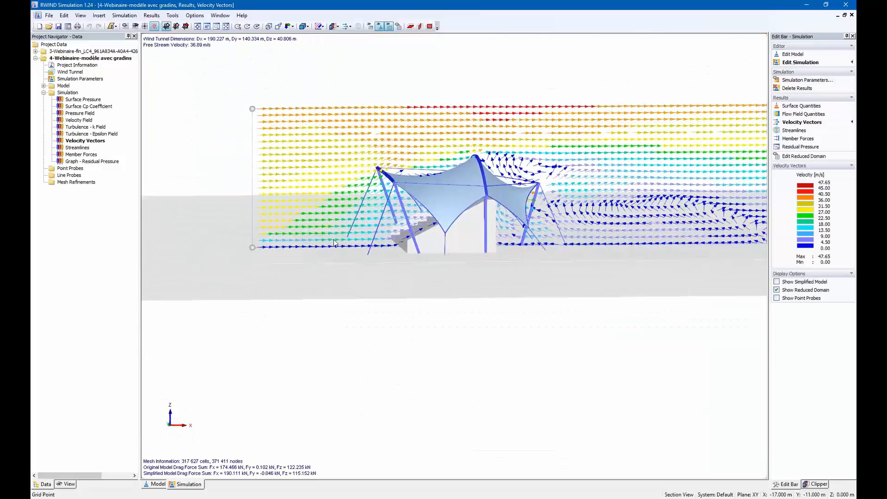
pyautogui.keyDown('ctrl'); pyautogui.moveTo(543, 267); pyautogui.dragTo(437, 287, button='middle'); pyautogui.keyUp('ctrl')
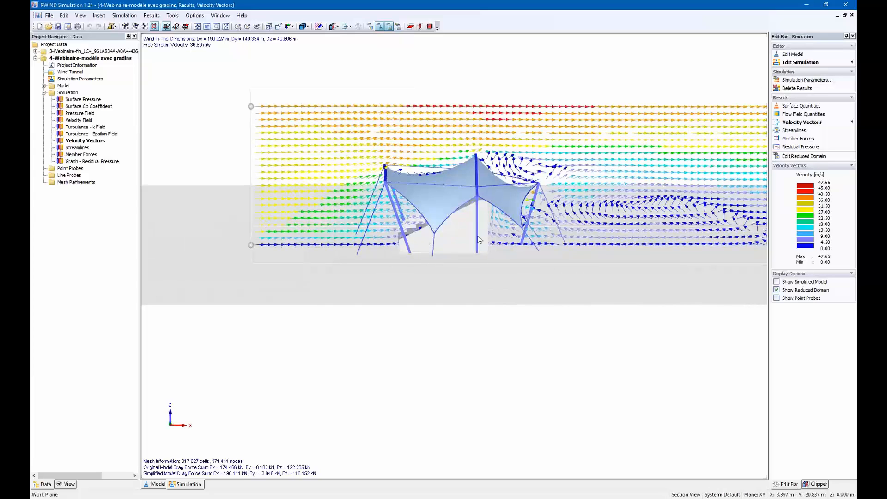
pyautogui.keyDown('ctrl'); pyautogui.moveTo(420, 267); pyautogui.dragTo(437, 309, button='middle'); pyautogui.keyUp('ctrl')
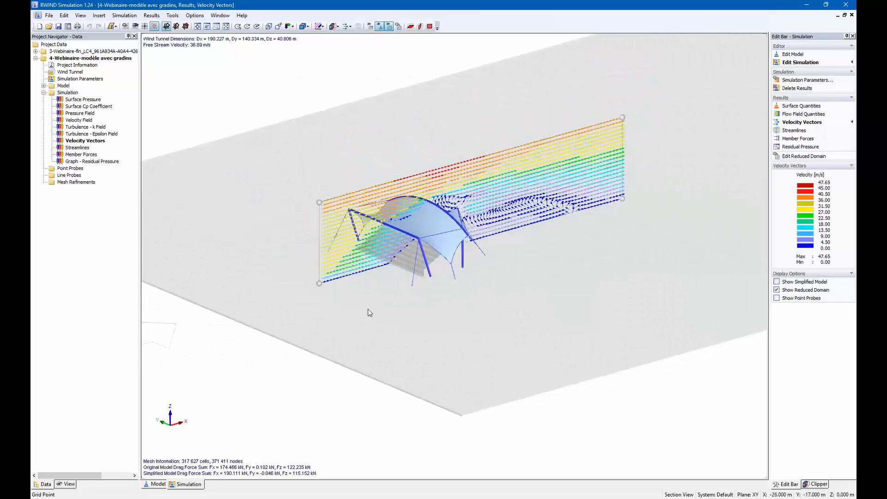
pyautogui.keyDown('ctrl'); pyautogui.moveTo(367, 306); pyautogui.dragTo(390, 306, button='middle'); pyautogui.keyUp('ctrl')
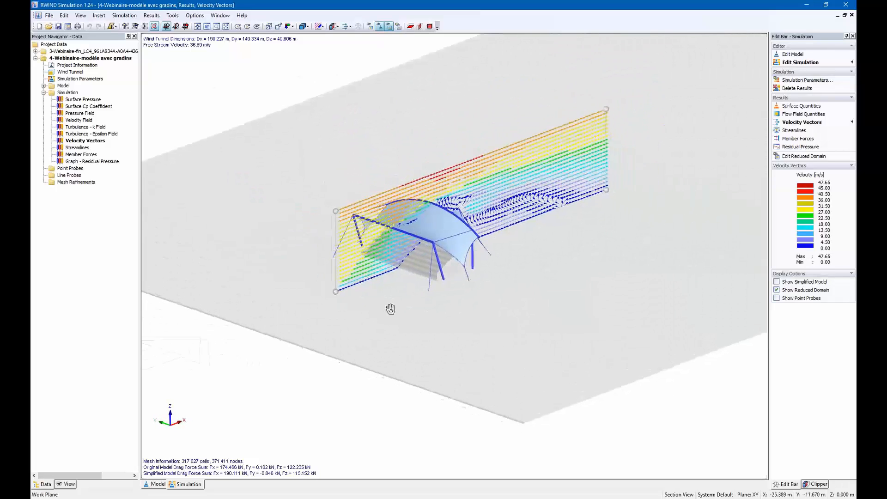
# - Display the surface Cp coefficient and the surface pressure on the membrane and grandstand, and examine the pressure values up close
pyautogui.click(93, 107)
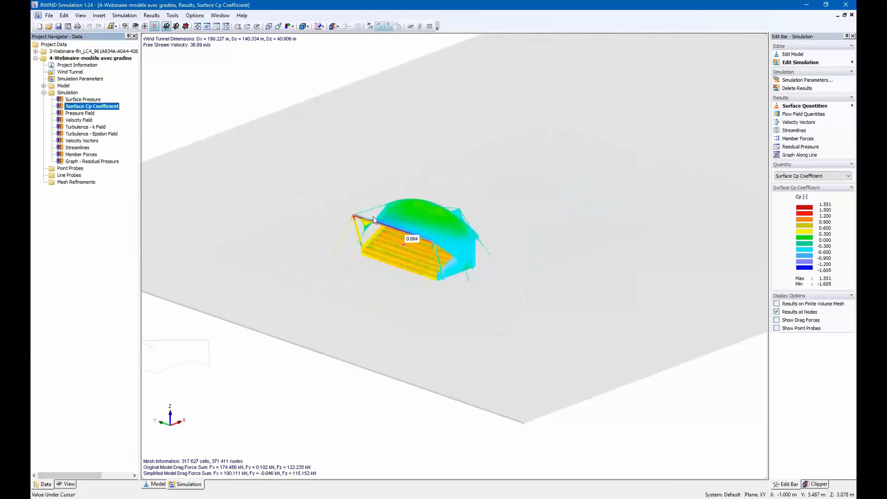
pyautogui.scroll(1, 401, 265)
pyautogui.click(79, 99)
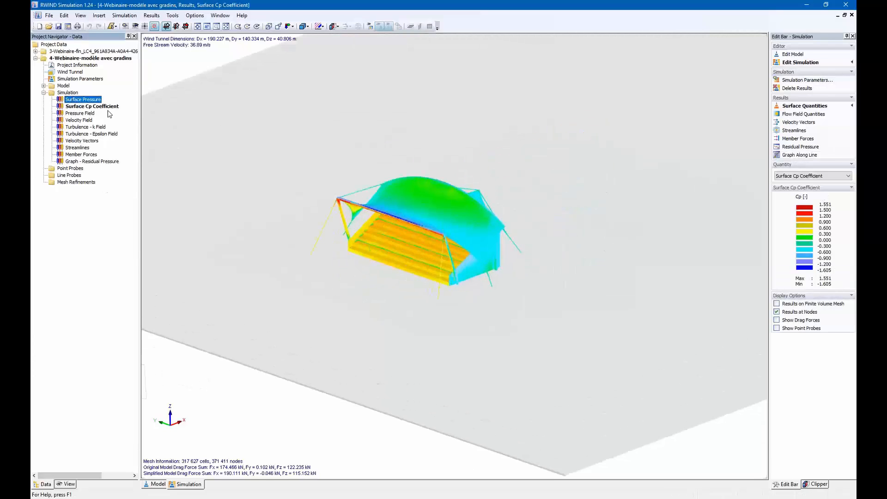
pyautogui.moveTo(434, 266)
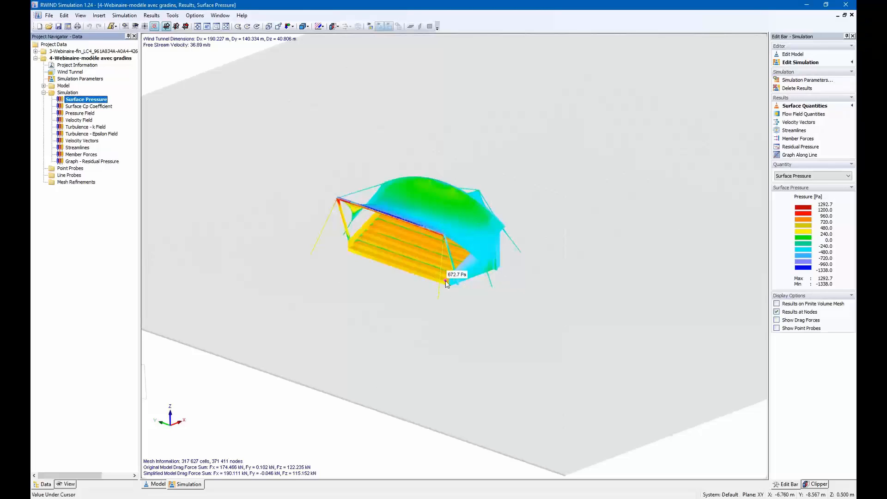
pyautogui.keyDown('ctrl'); pyautogui.moveTo(530, 303); pyautogui.dragTo(608, 241, button='middle'); pyautogui.keyUp('ctrl')
pyautogui.scroll(2, 421, 224)
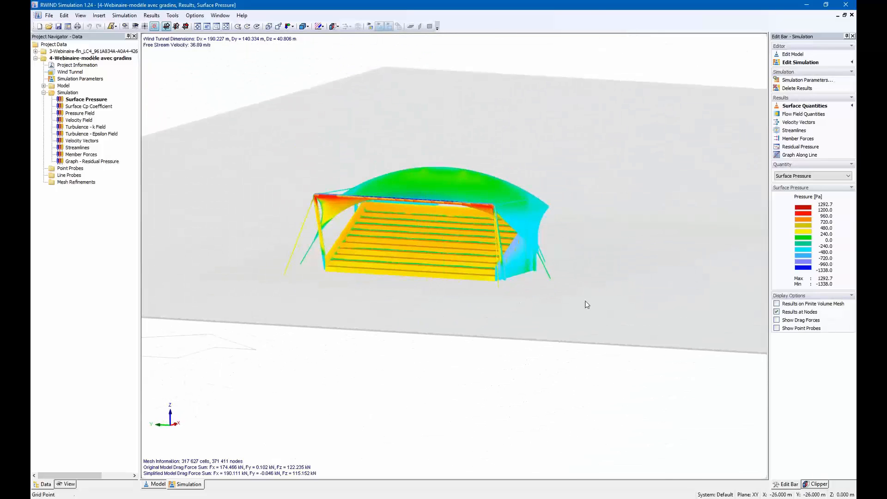
# - Display the streamlines around the membrane and grandstand and examine the flow from several angles
pyautogui.keyDown('ctrl'); pyautogui.moveTo(585, 301); pyautogui.dragTo(558, 296, button='middle'); pyautogui.keyUp('ctrl')
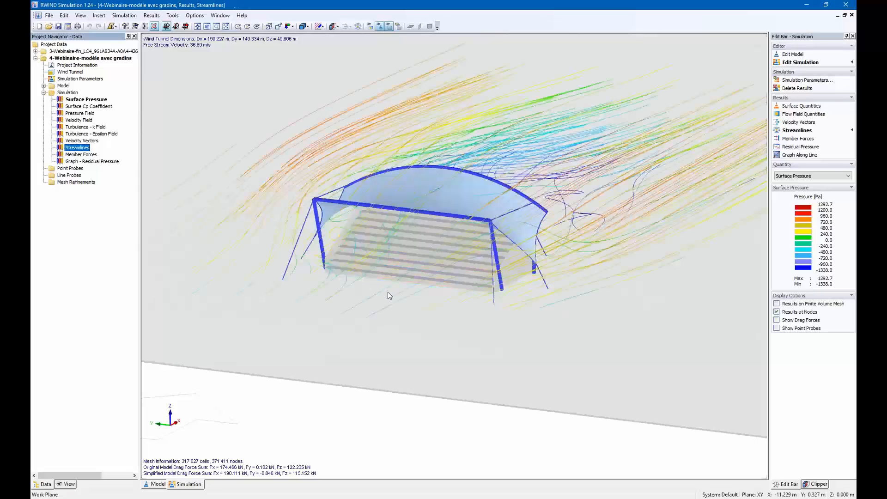
pyautogui.keyDown('ctrl'); pyautogui.moveTo(338, 275); pyautogui.dragTo(425, 241, button='middle'); pyautogui.keyUp('ctrl')
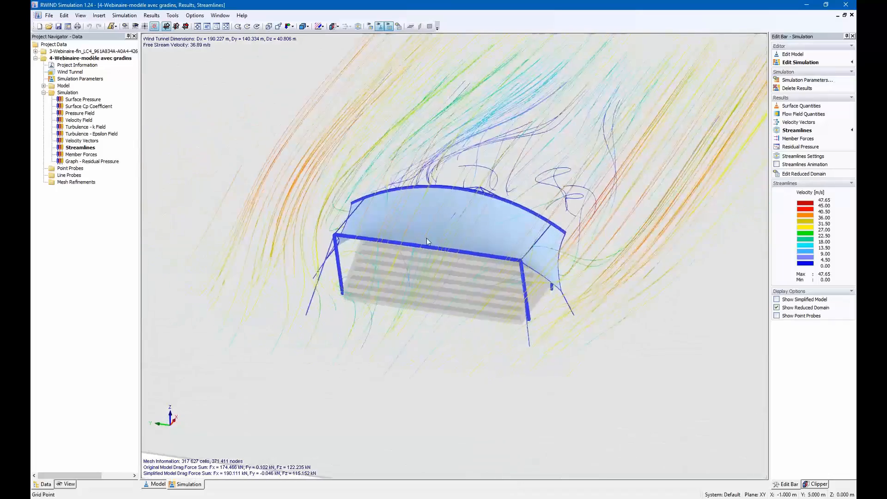
pyautogui.keyDown('ctrl'); pyautogui.moveTo(434, 373); pyautogui.dragTo(339, 360, button='middle'); pyautogui.keyUp('ctrl')
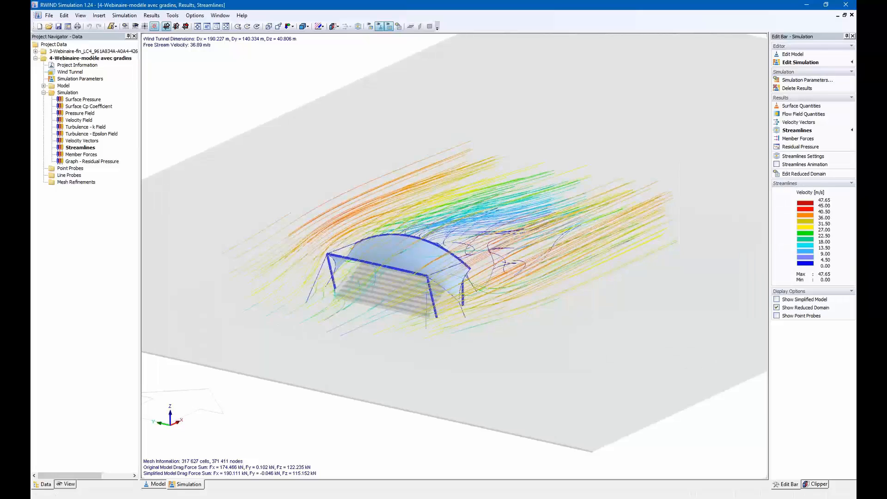
# - Switch to RFEM, activate the model 5-Webinaire-fichiers-3ds, locate the visual object insertion command and inspect the building under the membrane
pyautogui.hotkey('alt', 'Tab')
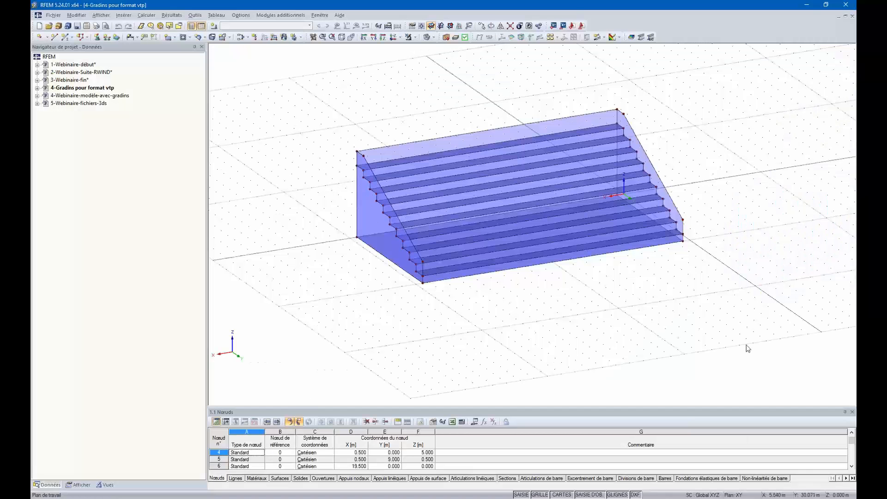
pyautogui.doubleClick(76, 103)
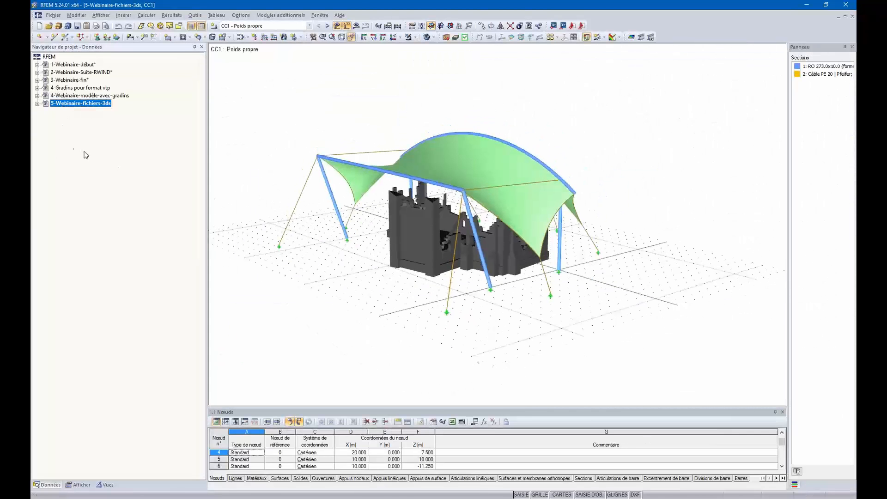
pyautogui.click(38, 104)
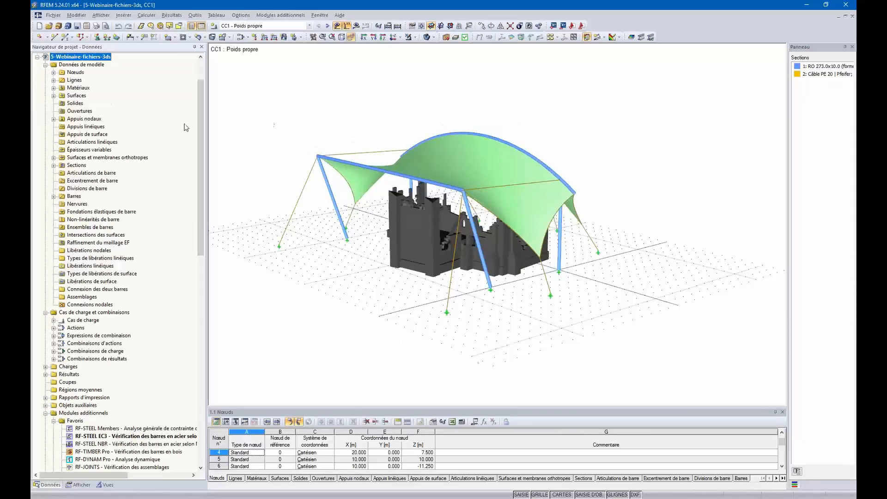
pyautogui.click(124, 15)
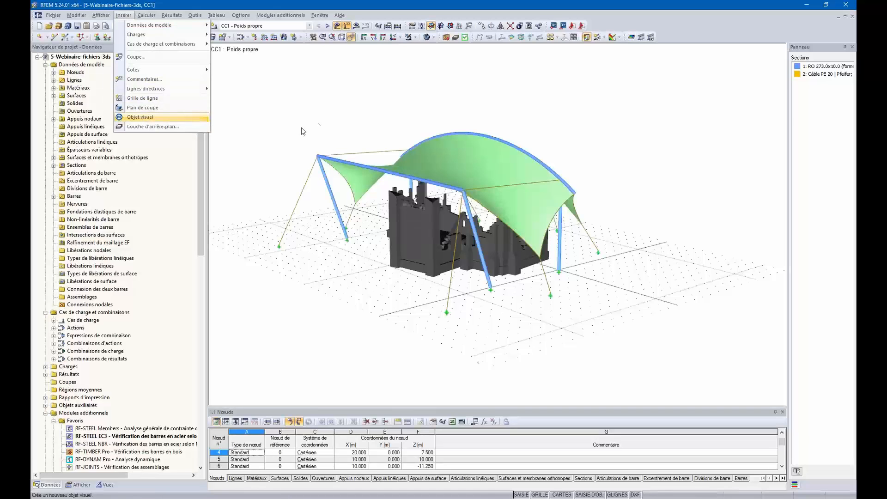
pyautogui.keyDown('ctrl'); pyautogui.moveTo(301, 128); pyautogui.dragTo(600, 153, button='middle'); pyautogui.keyUp('ctrl')
pyautogui.keyDown('ctrl'); pyautogui.moveTo(612, 375); pyautogui.dragTo(369, 208, button='middle'); pyautogui.keyUp('ctrl')
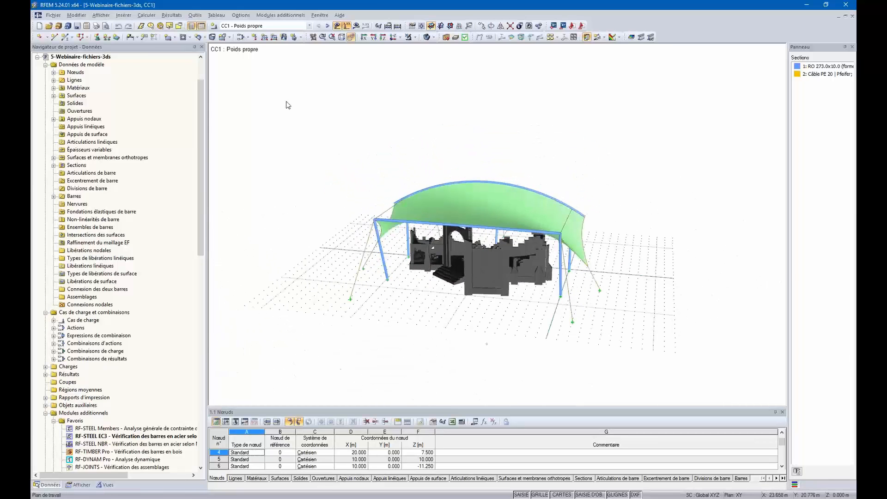
# - Review the parameters for simulating and generating wind loads, including the surrounding model export, and open load case CC4 Vent 90° in RWIND Simulation
pyautogui.click(193, 17)
pyautogui.click(266, 228)
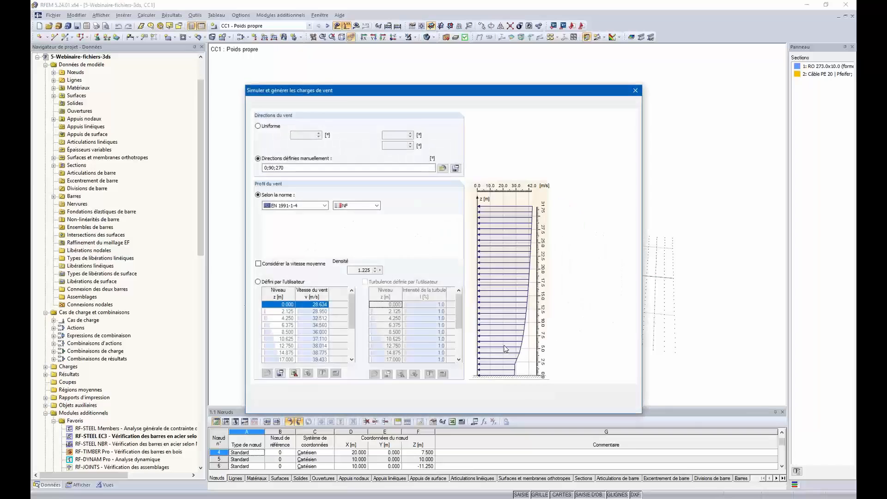
pyautogui.click(336, 104)
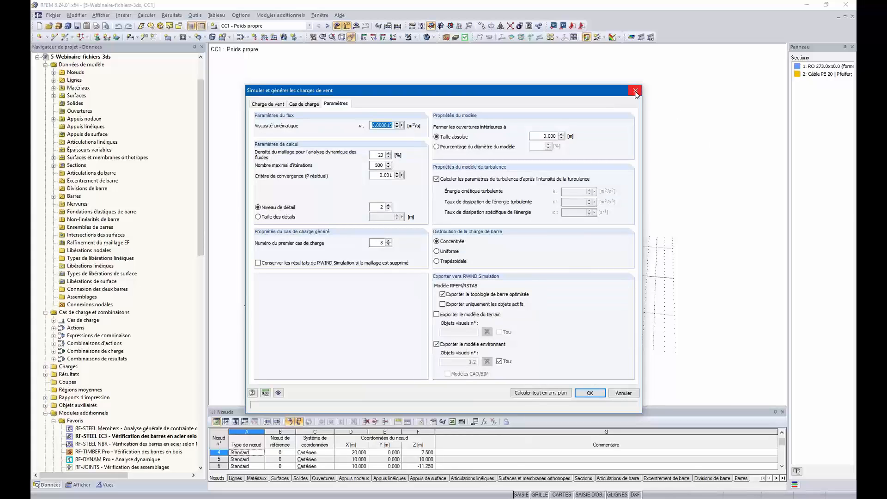
pyautogui.click(303, 105)
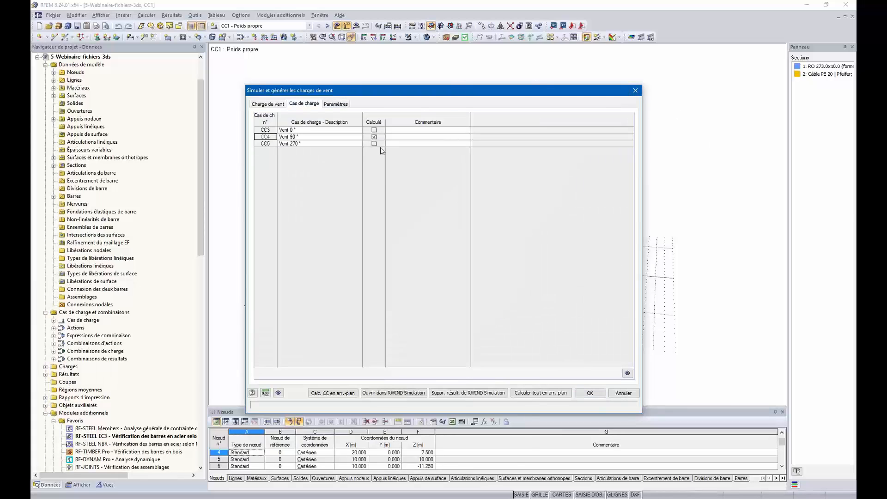
pyautogui.click(408, 393)
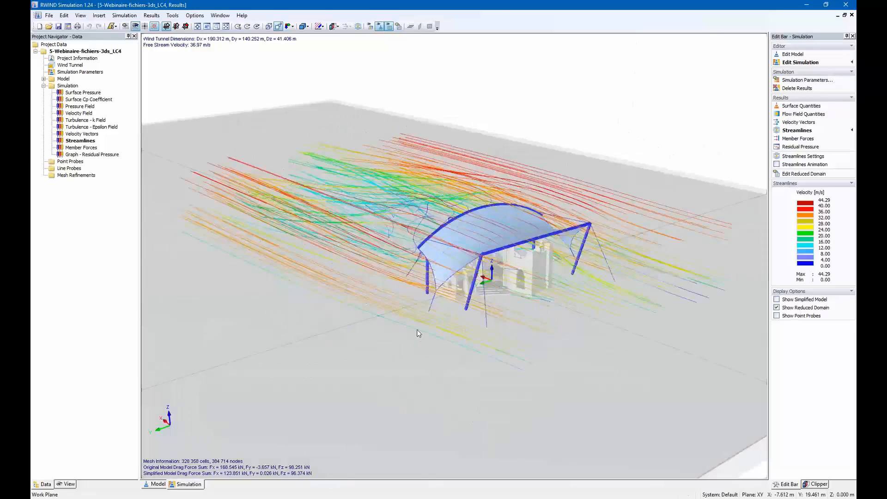
# - Animate the streamlines around the membrane and the building beneath it, and examine the flow from different sides
pyautogui.keyDown('ctrl'); pyautogui.moveTo(525, 333); pyautogui.dragTo(666, 352, button='middle'); pyautogui.keyUp('ctrl')
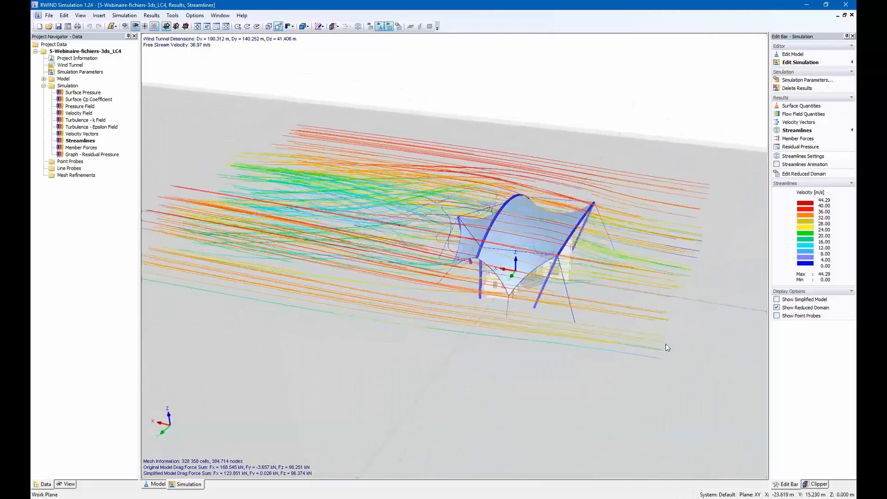
pyautogui.click(776, 164)
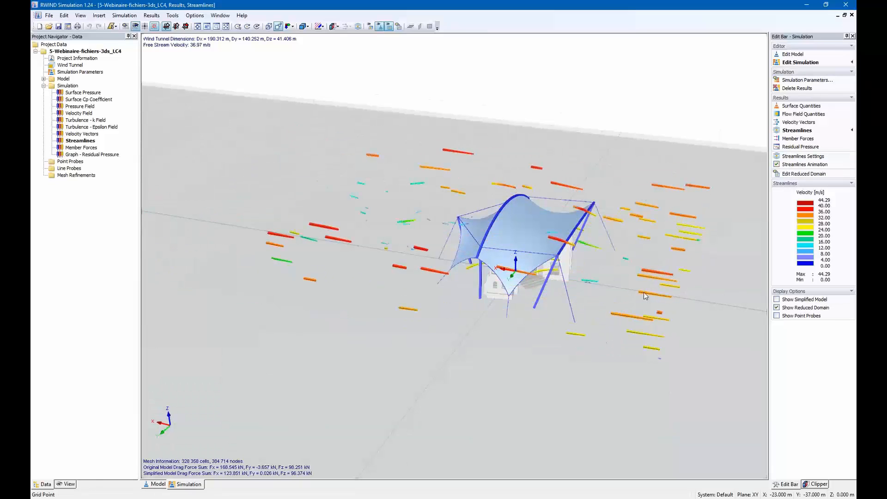
pyautogui.keyDown('ctrl'); pyautogui.moveTo(555, 276); pyautogui.dragTo(569, 318, button='middle'); pyautogui.keyUp('ctrl')
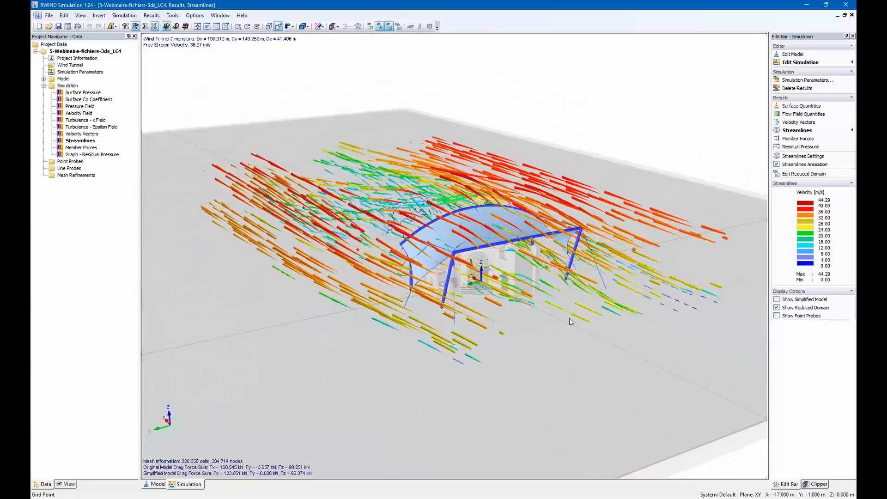
# - Turn off the streamlines animation and examine the surface pressure on the membrane and the building beneath it
pyautogui.click(807, 164)
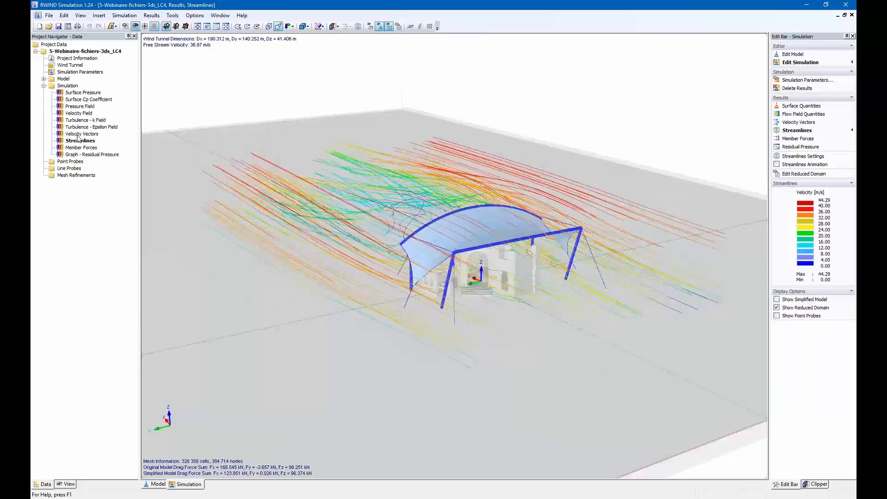
pyautogui.doubleClick(79, 92)
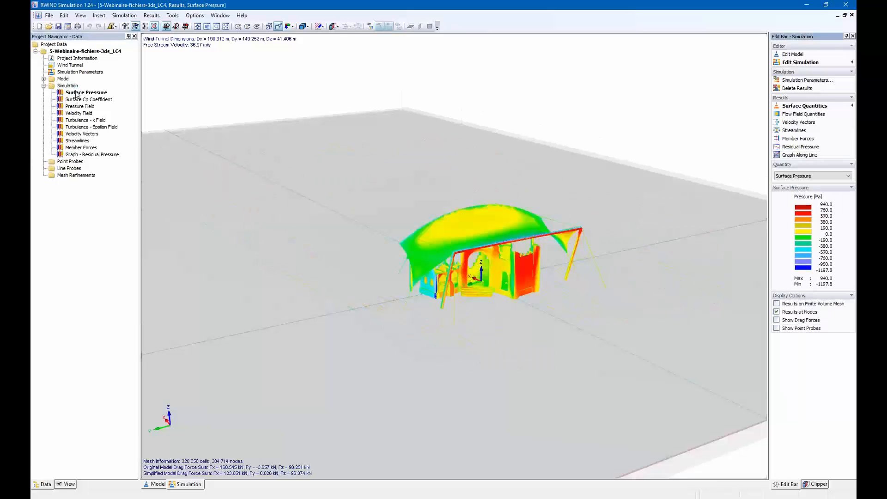
pyautogui.keyDown('ctrl'); pyautogui.moveTo(588, 332); pyautogui.dragTo(408, 371, button='middle'); pyautogui.keyUp('ctrl')
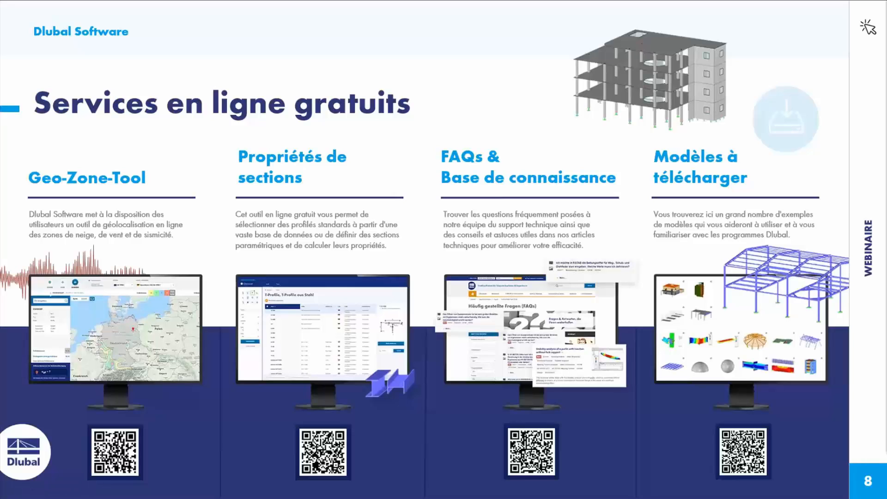
pyautogui.press('Right')
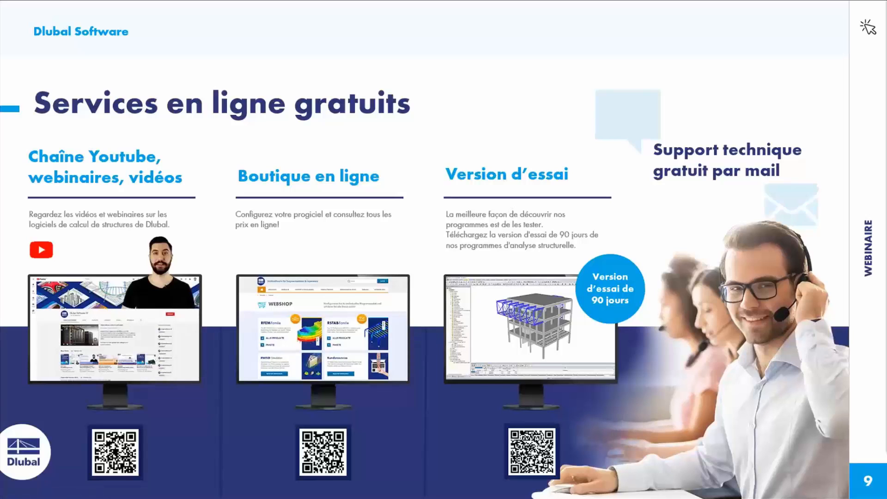
pyautogui.press('Right')
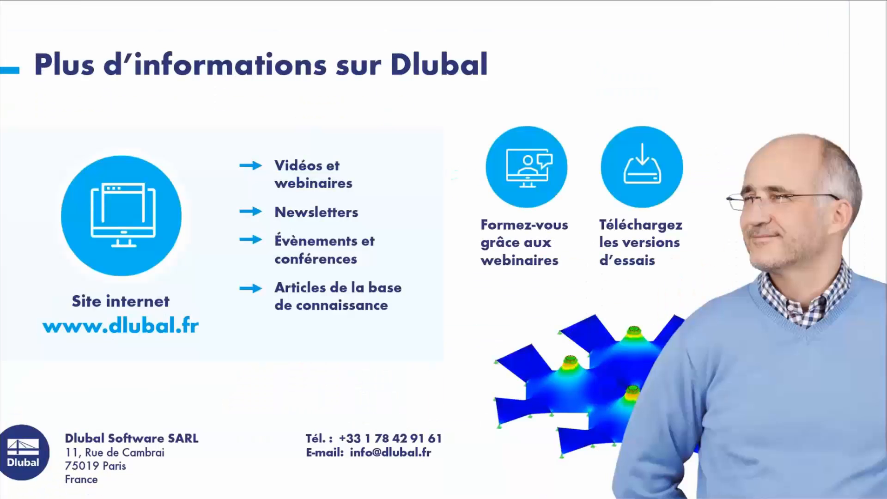